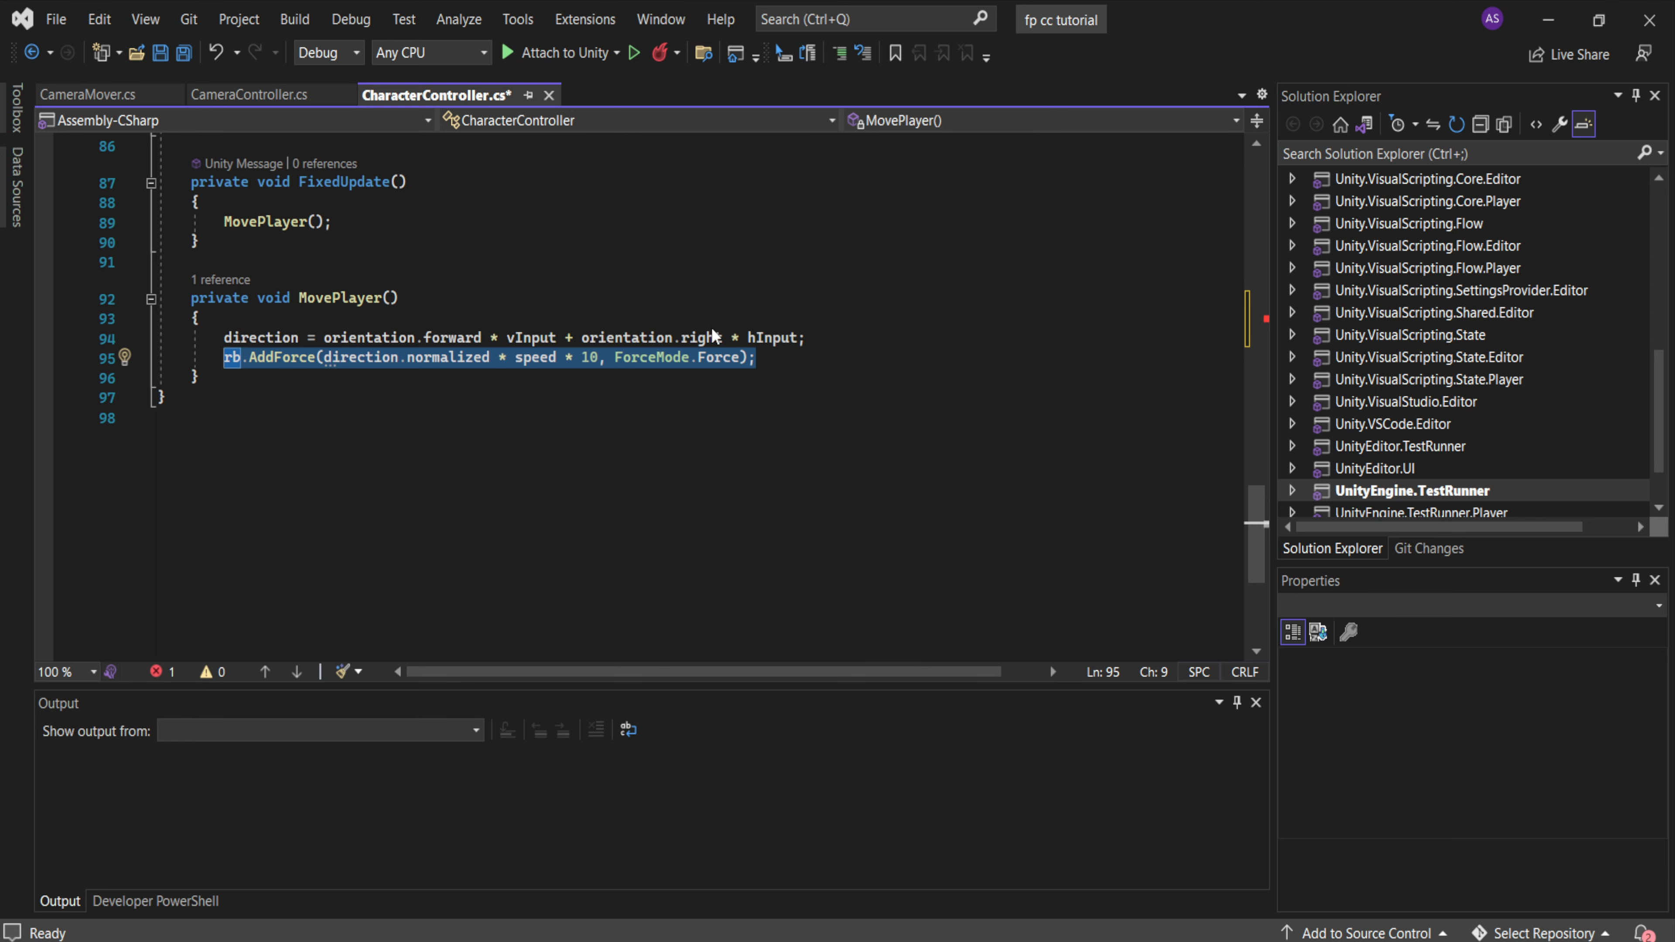
# - Replace the selected AddForce line in MovePlayer() with the start of a condition, "if isGrounded"
pyautogui.press('BackSpace')
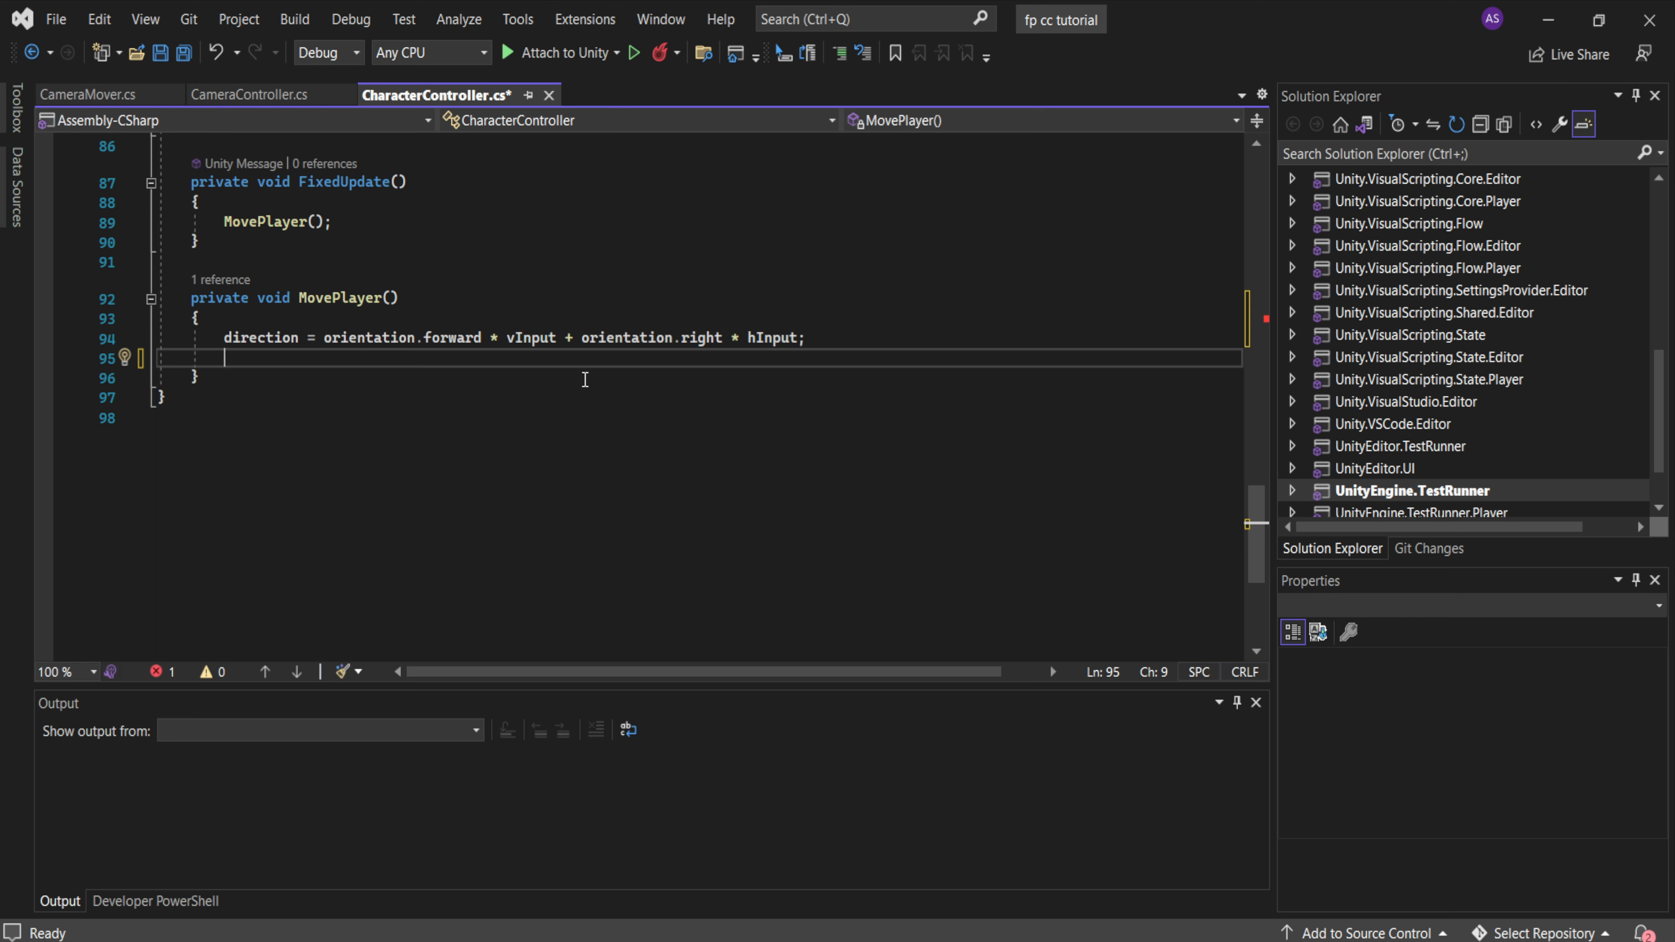
pyautogui.write('if isGero')
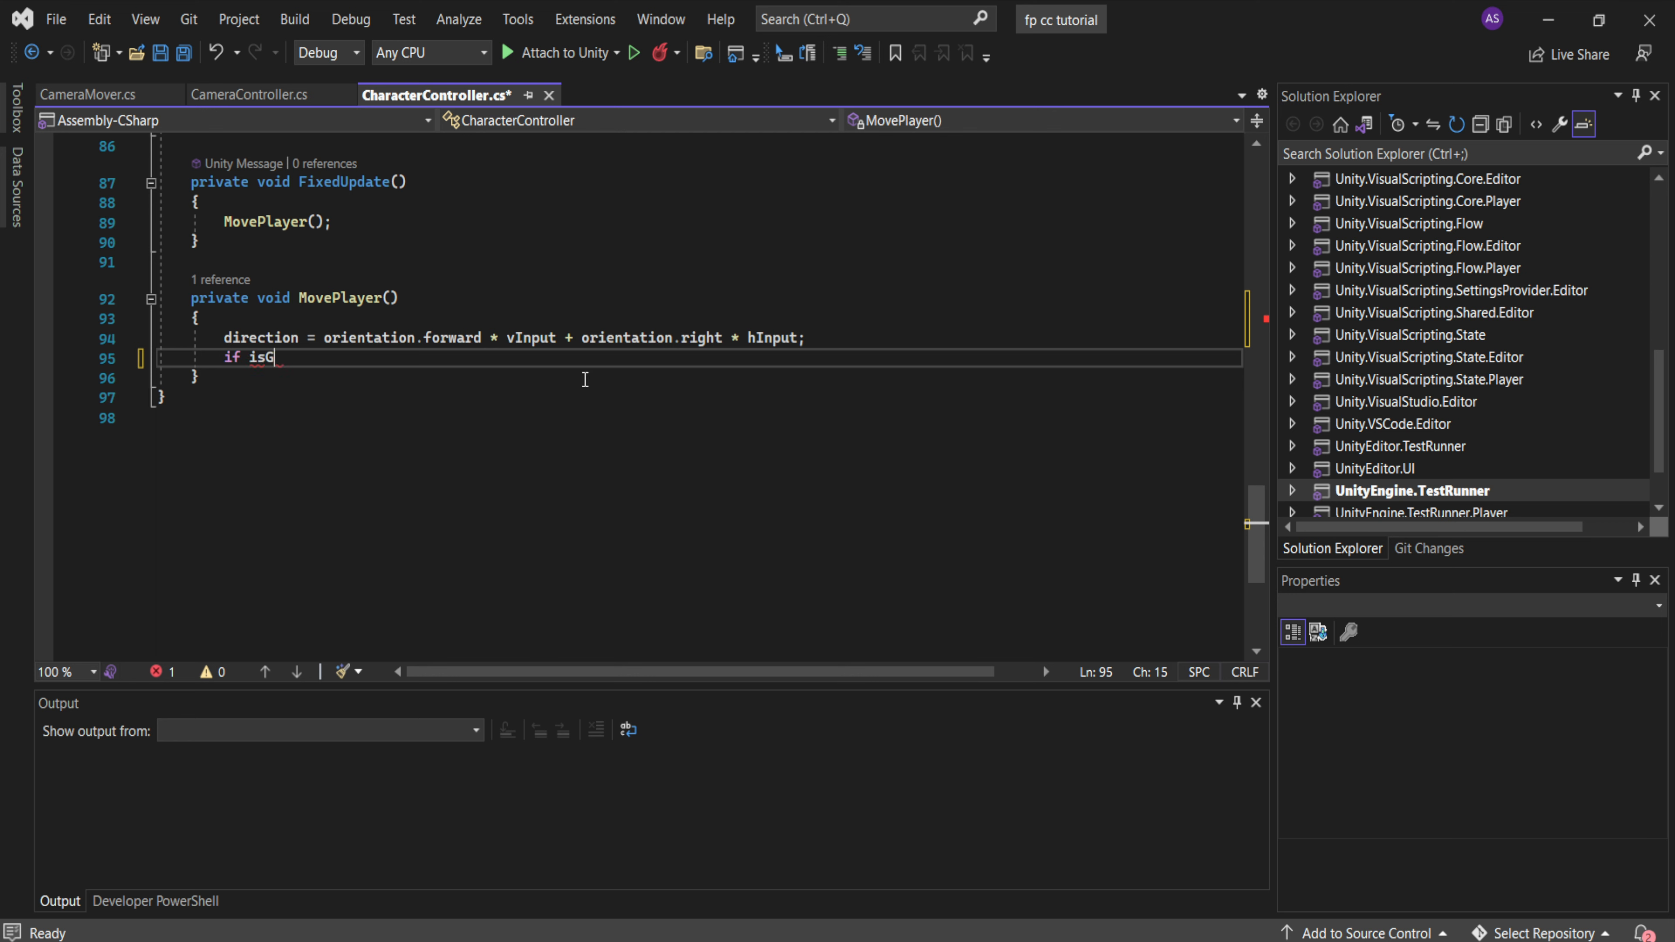
pyautogui.press('BackSpace')
pyautogui.press('BackSpace')
pyautogui.press('BackSpace')
pyautogui.press('Delete')
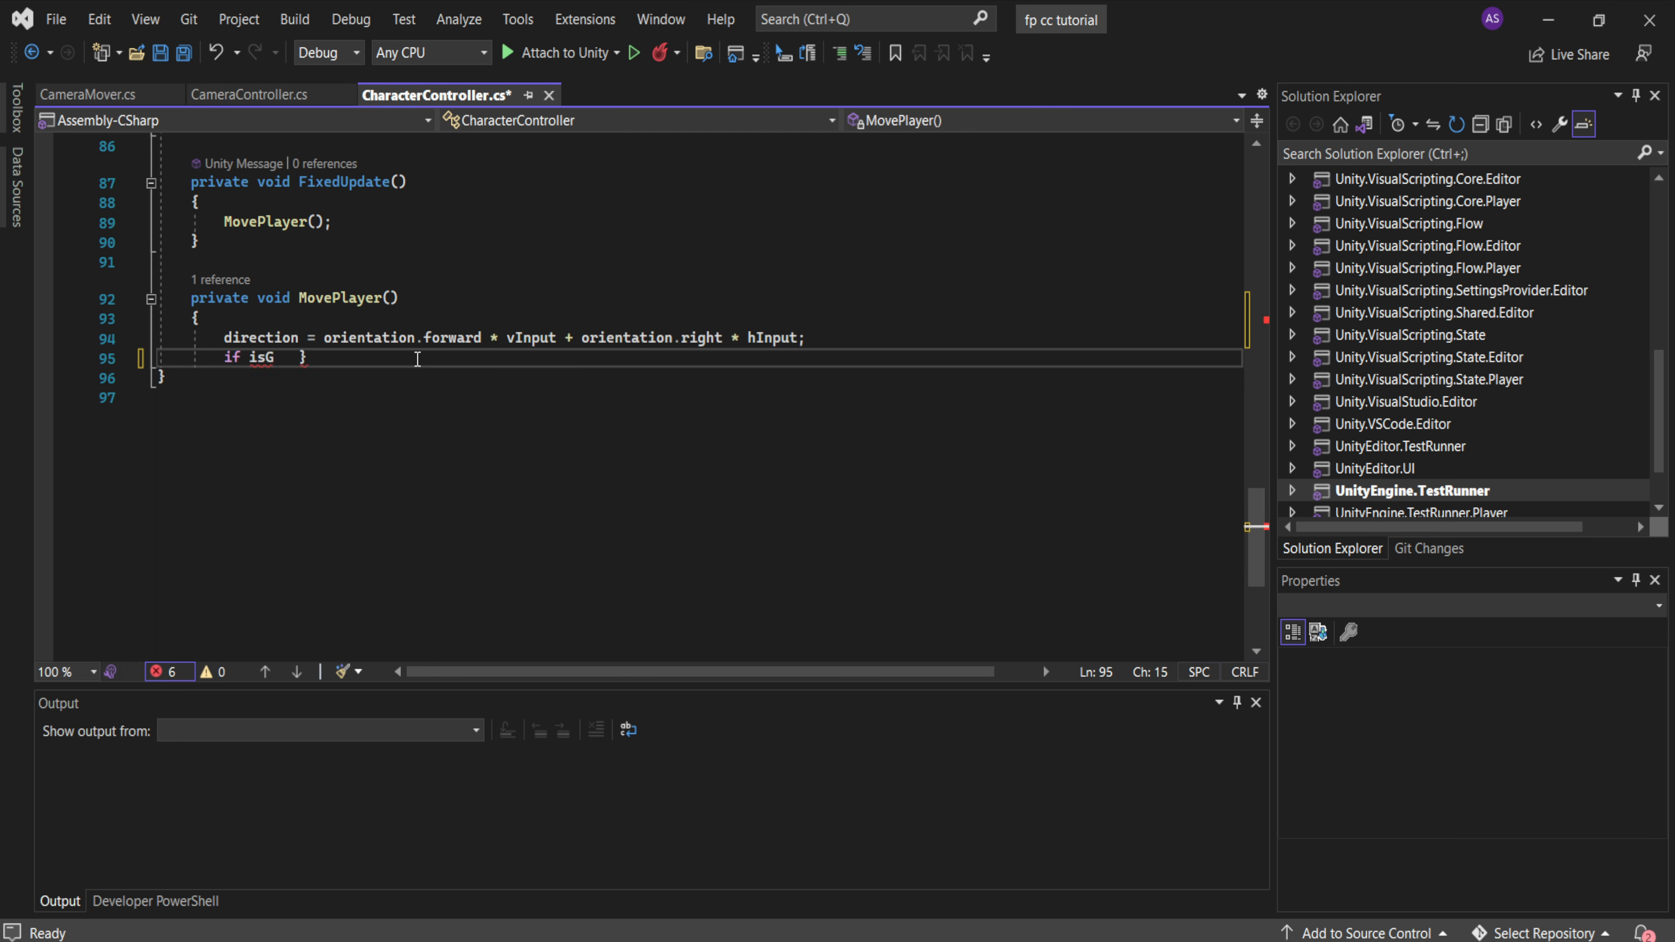
pyautogui.write('ero')
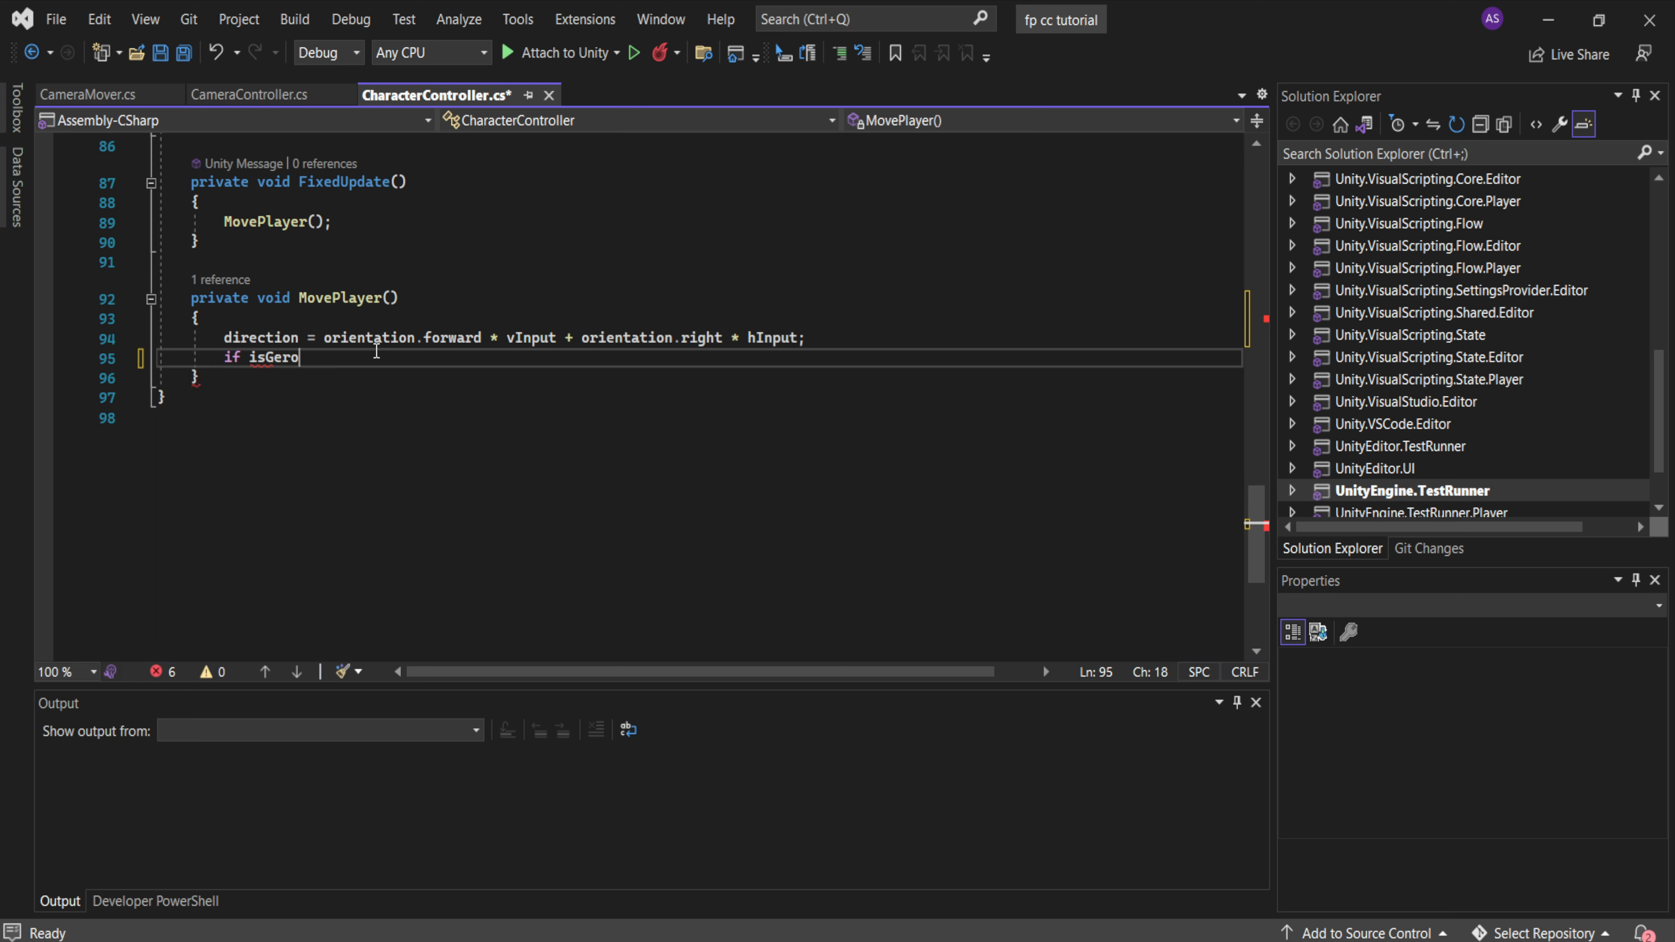
pyautogui.press('Delete')
pyautogui.press('BackSpace')
pyautogui.press('BackSpace')
pyautogui.press('BackSpace')
pyautogui.write('rounded')
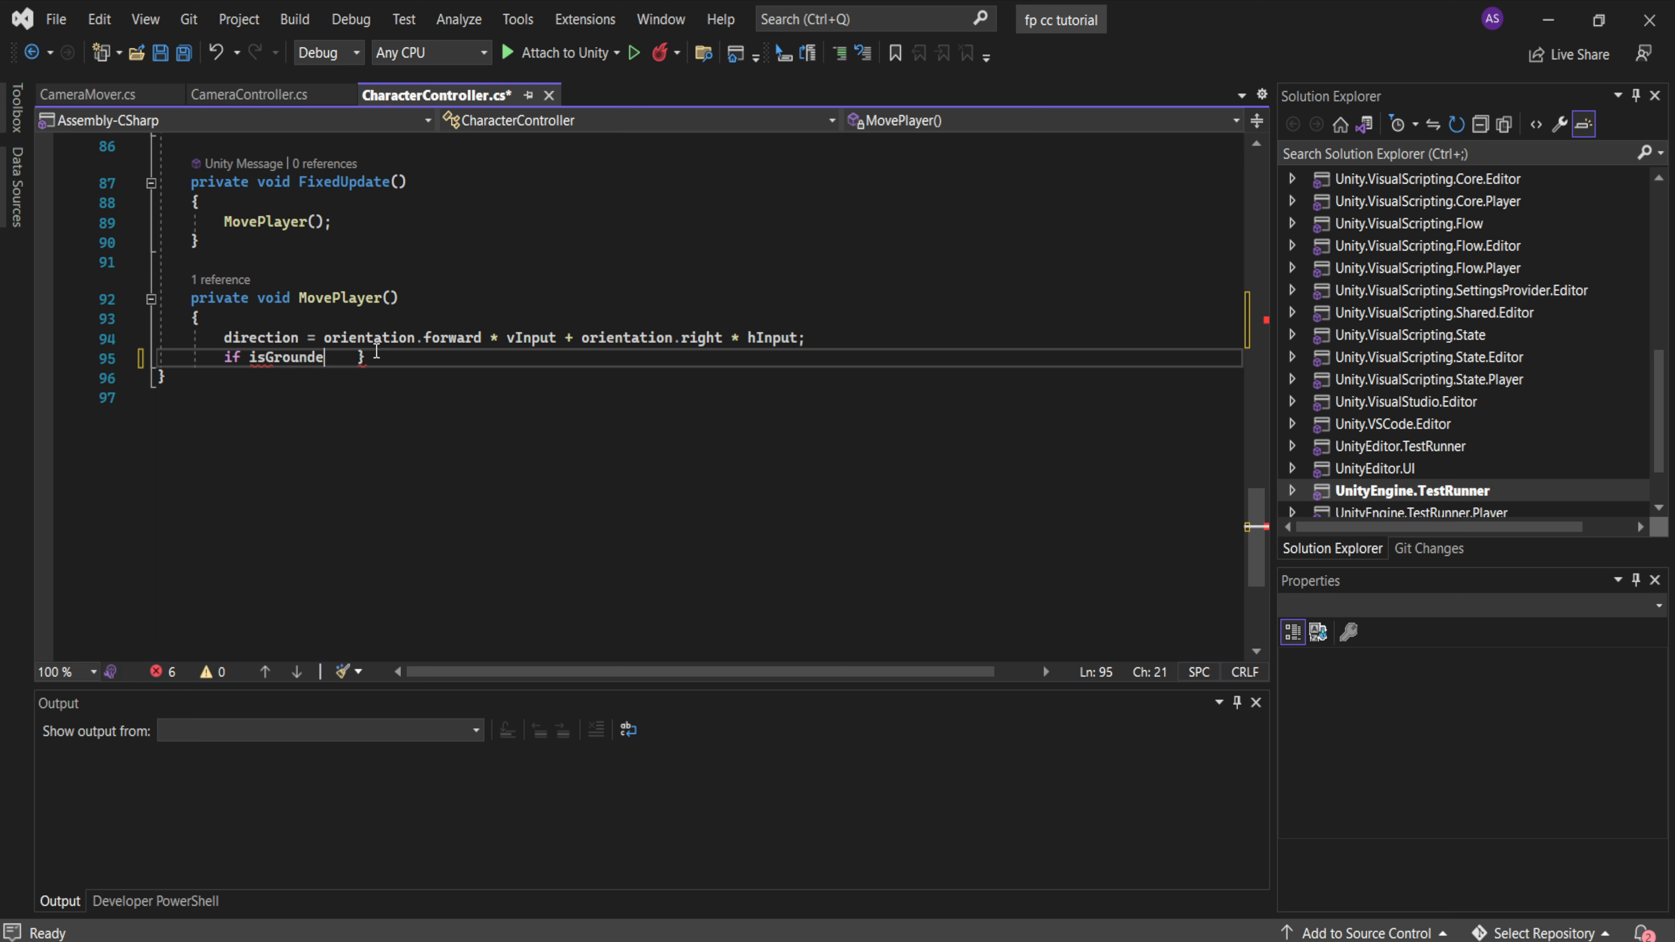
pyautogui.press('Return')
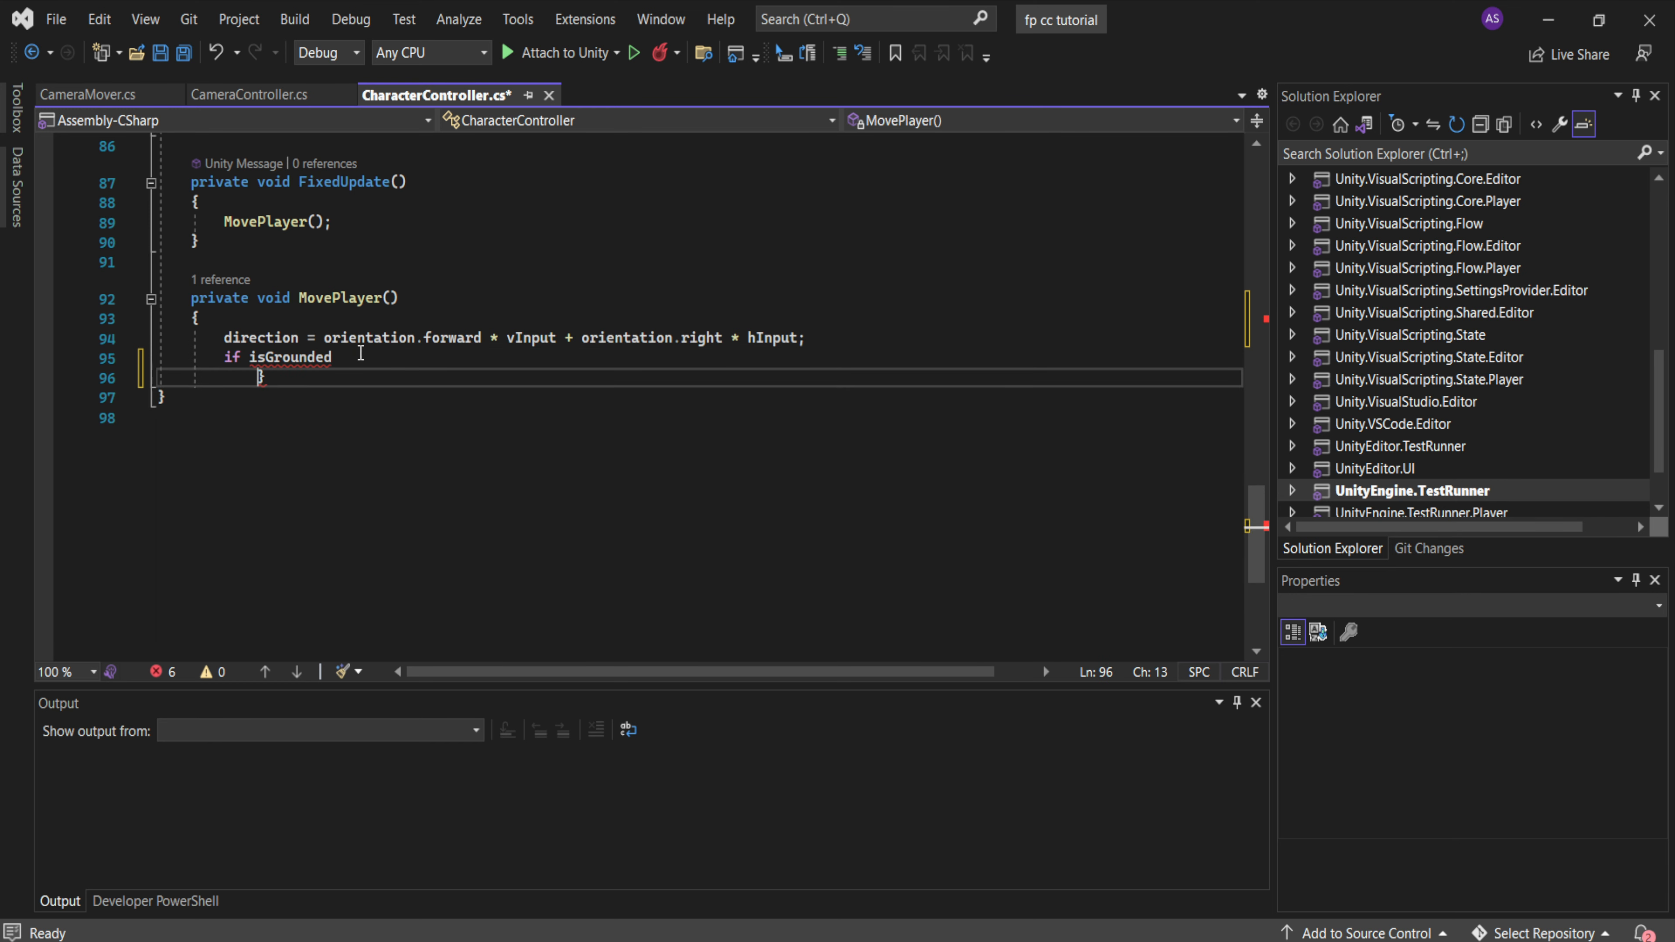
# - Move the closing brace of MovePlayer() onto its own line below the if statement, aligned with the method
pyautogui.press('Return')
pyautogui.press('BackSpace')
pyautogui.press('BackSpace')
pyautogui.press('BackSpace')
pyautogui.press('BackSpace')
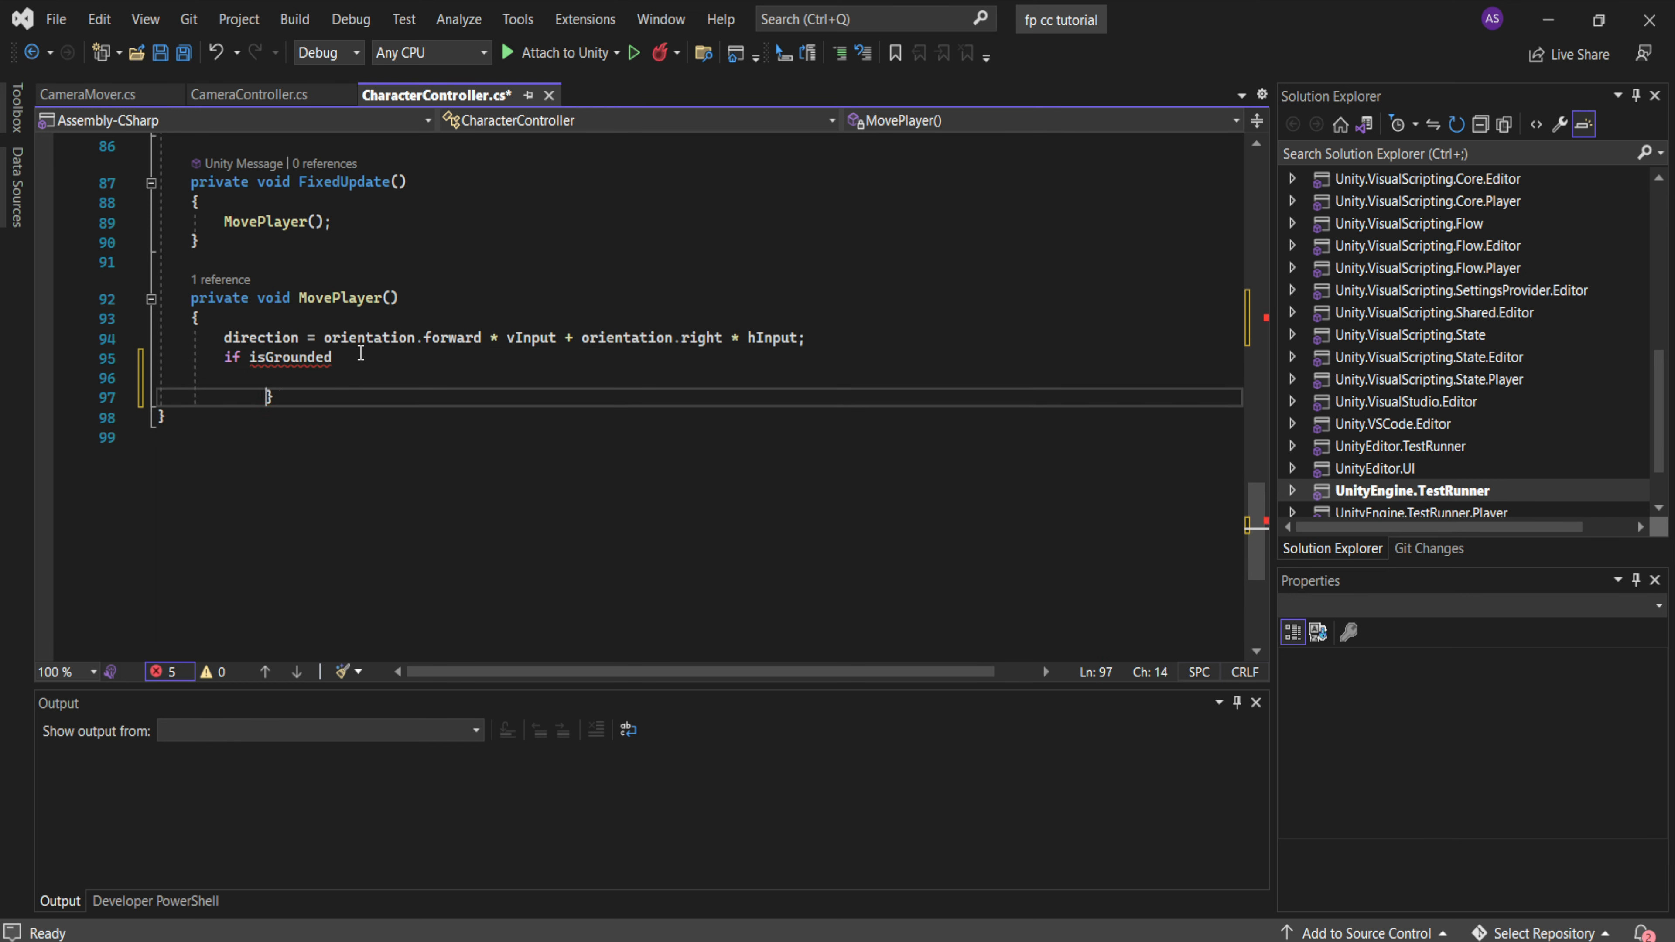
pyautogui.press('BackSpace')
pyautogui.click(361, 353)
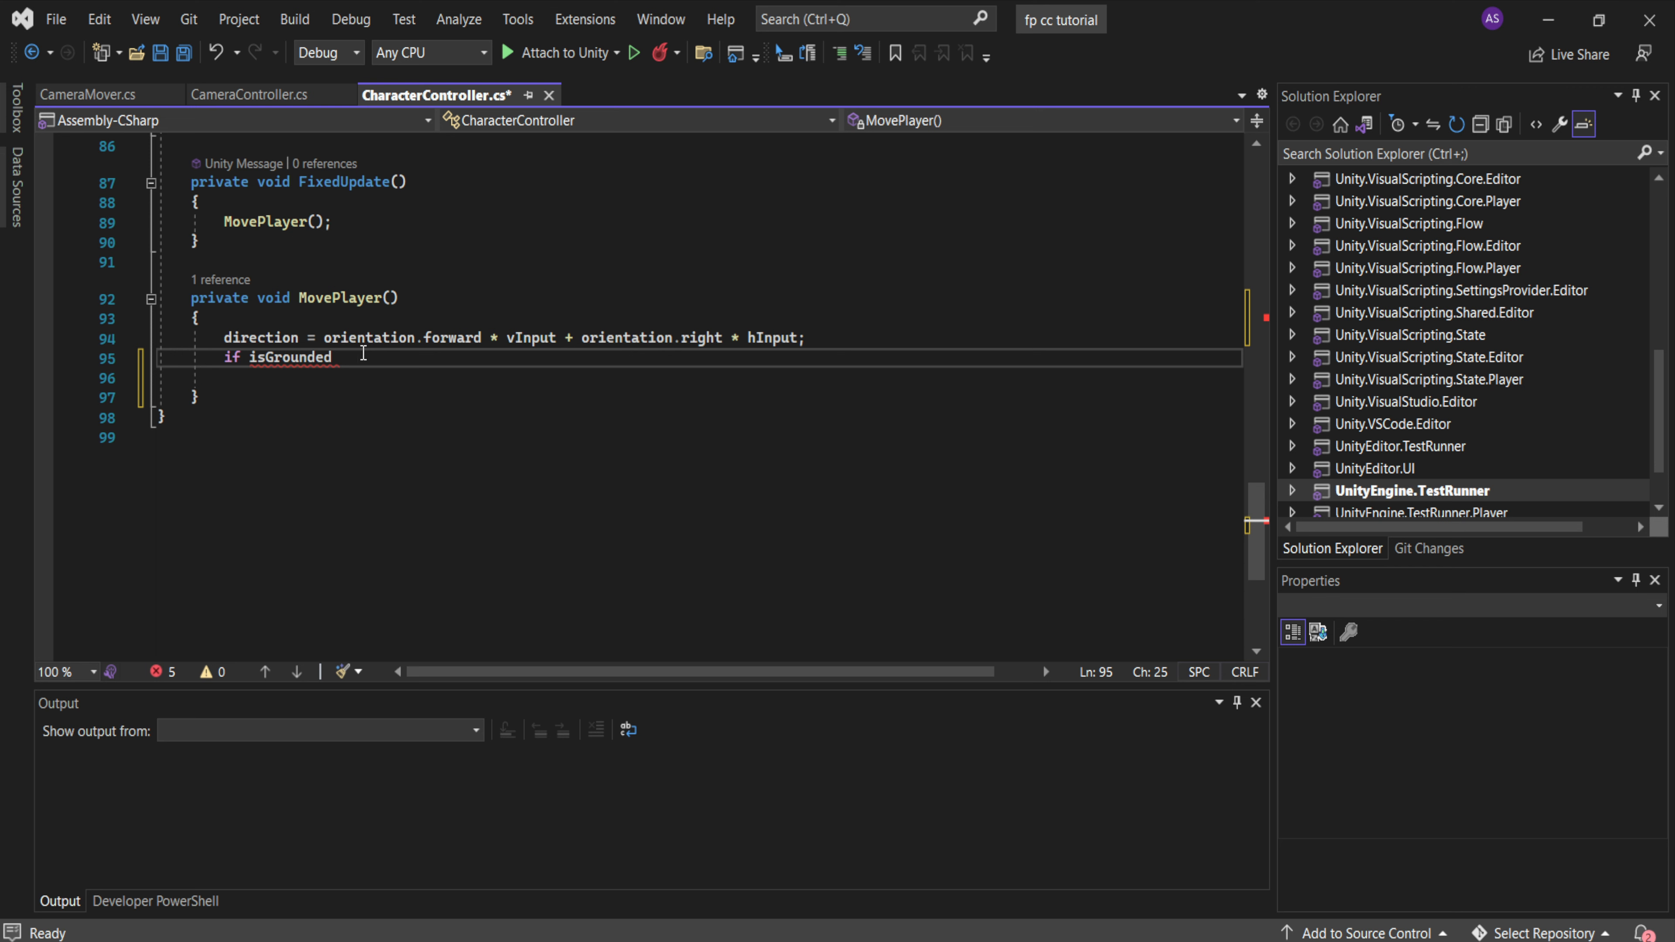
pyautogui.press('BackSpace')
pyautogui.write('{')
pyautogui.press('Return')
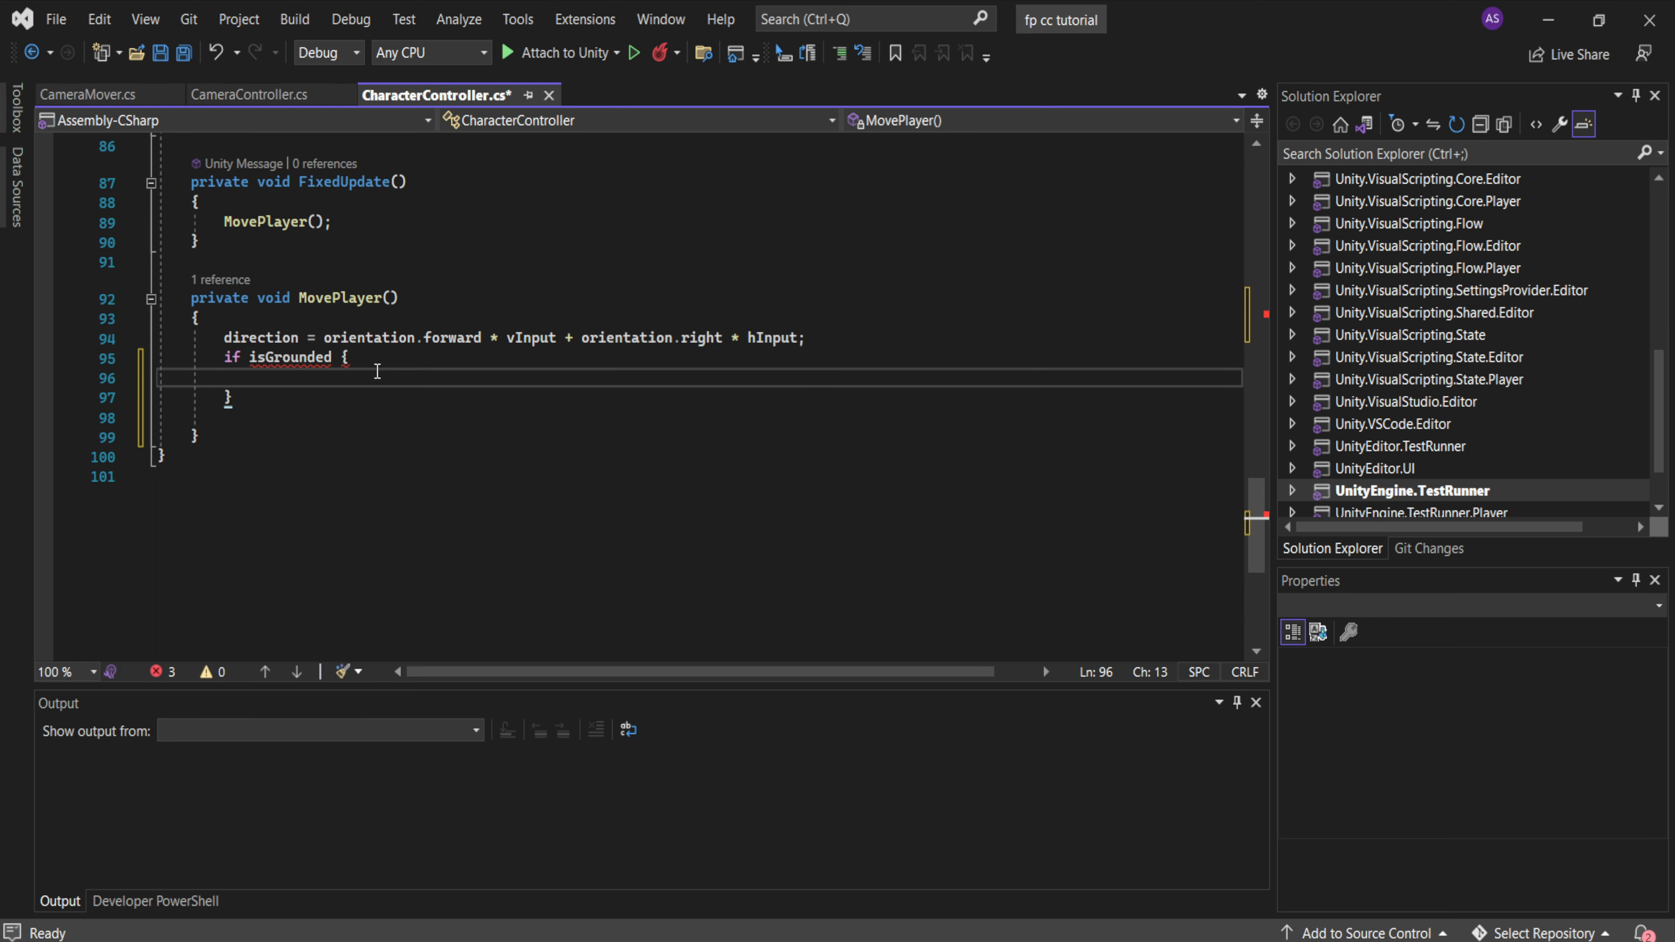
pyautogui.moveTo(232, 398); pyautogui.dragTo(335, 358)
pyautogui.press('BackSpace')
pyautogui.write('{')
pyautogui.press('BackSpace')
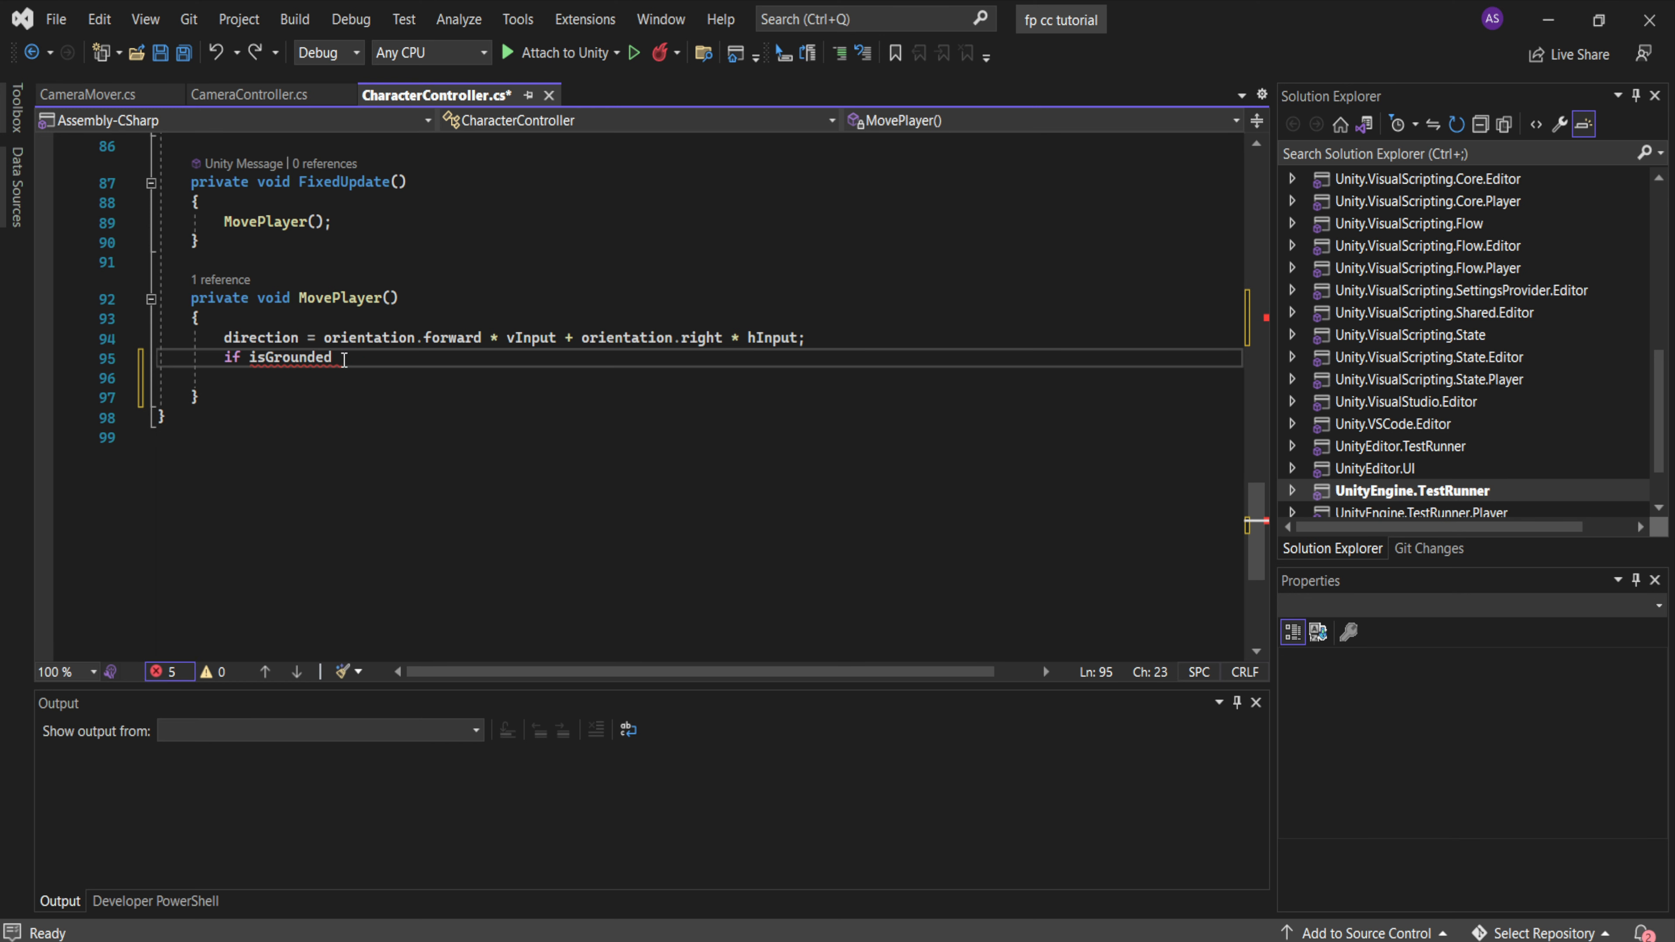
# - Rewrite the condition as if (isGrounded) with a braced block containing rb.AddForce(direction.normalized * speed * 10, ForceMode.Force);
pyautogui.moveTo(343, 358); pyautogui.dragTo(245, 364)
pyautogui.write('(is')
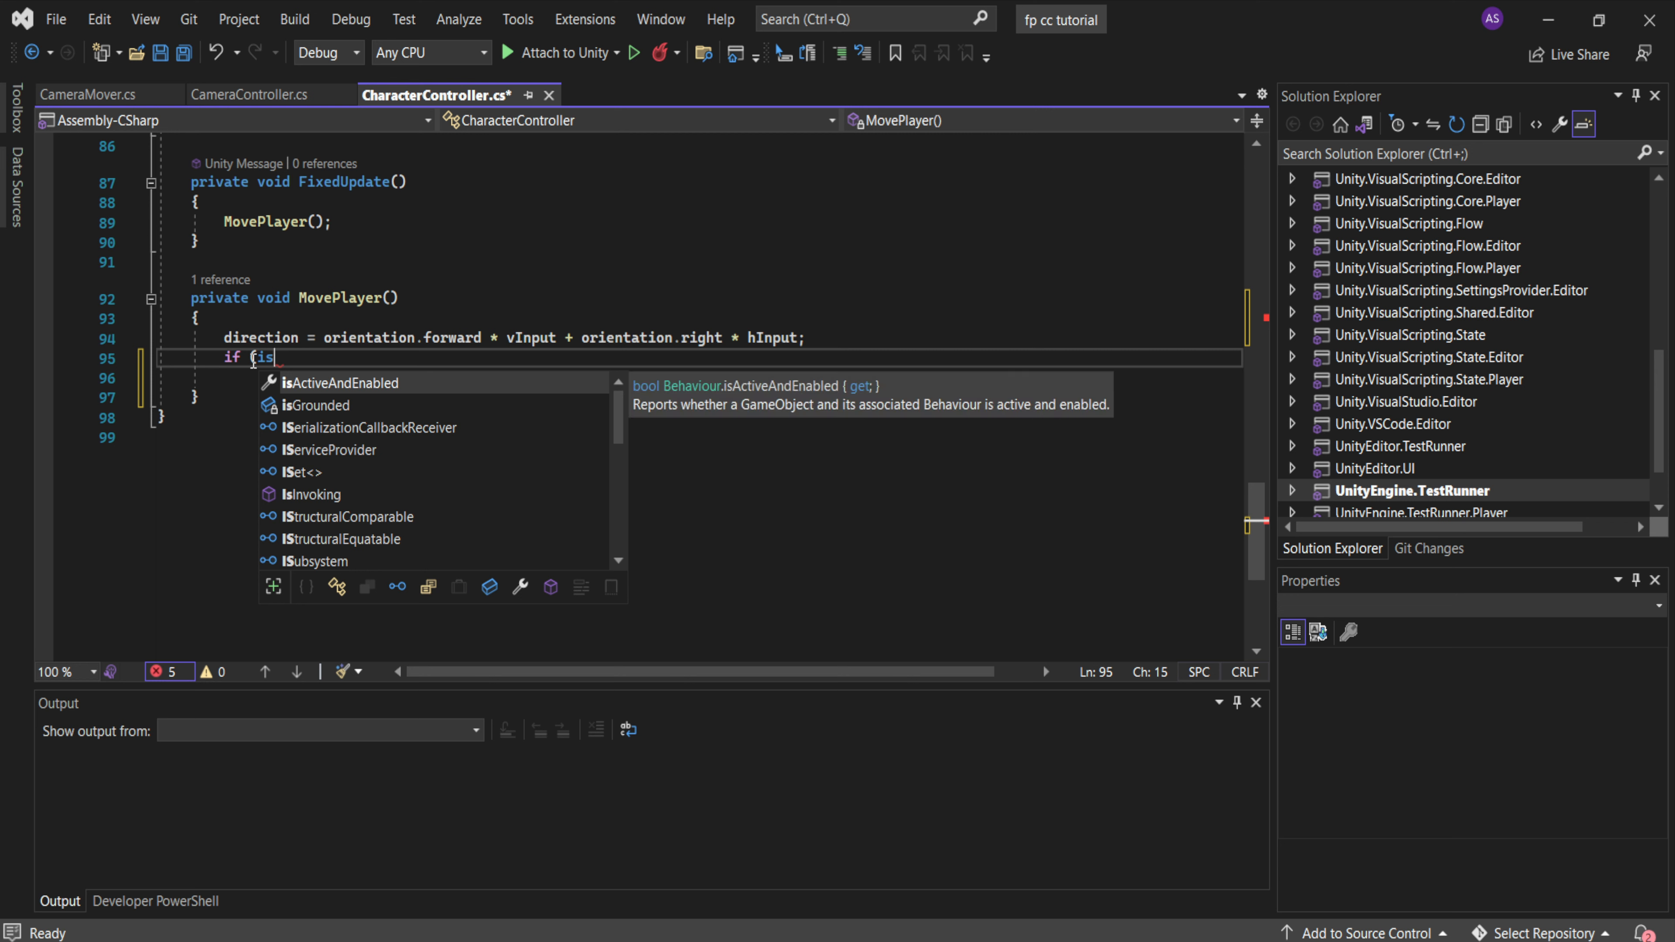
pyautogui.write('Gro')
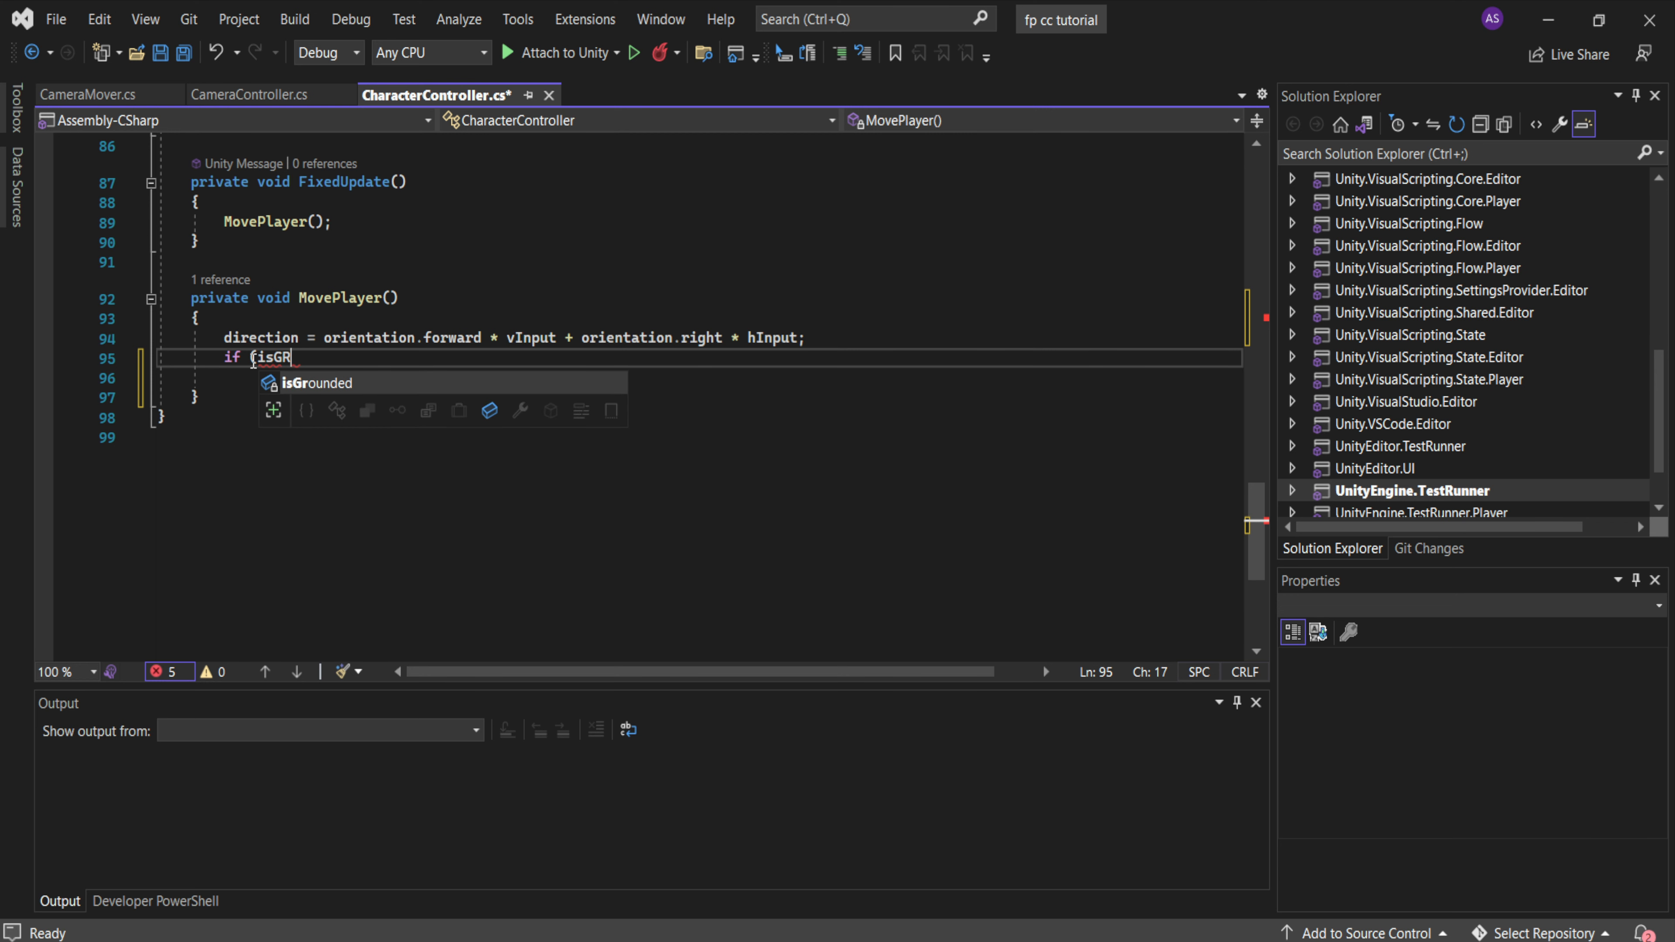
pyautogui.press('Tab')
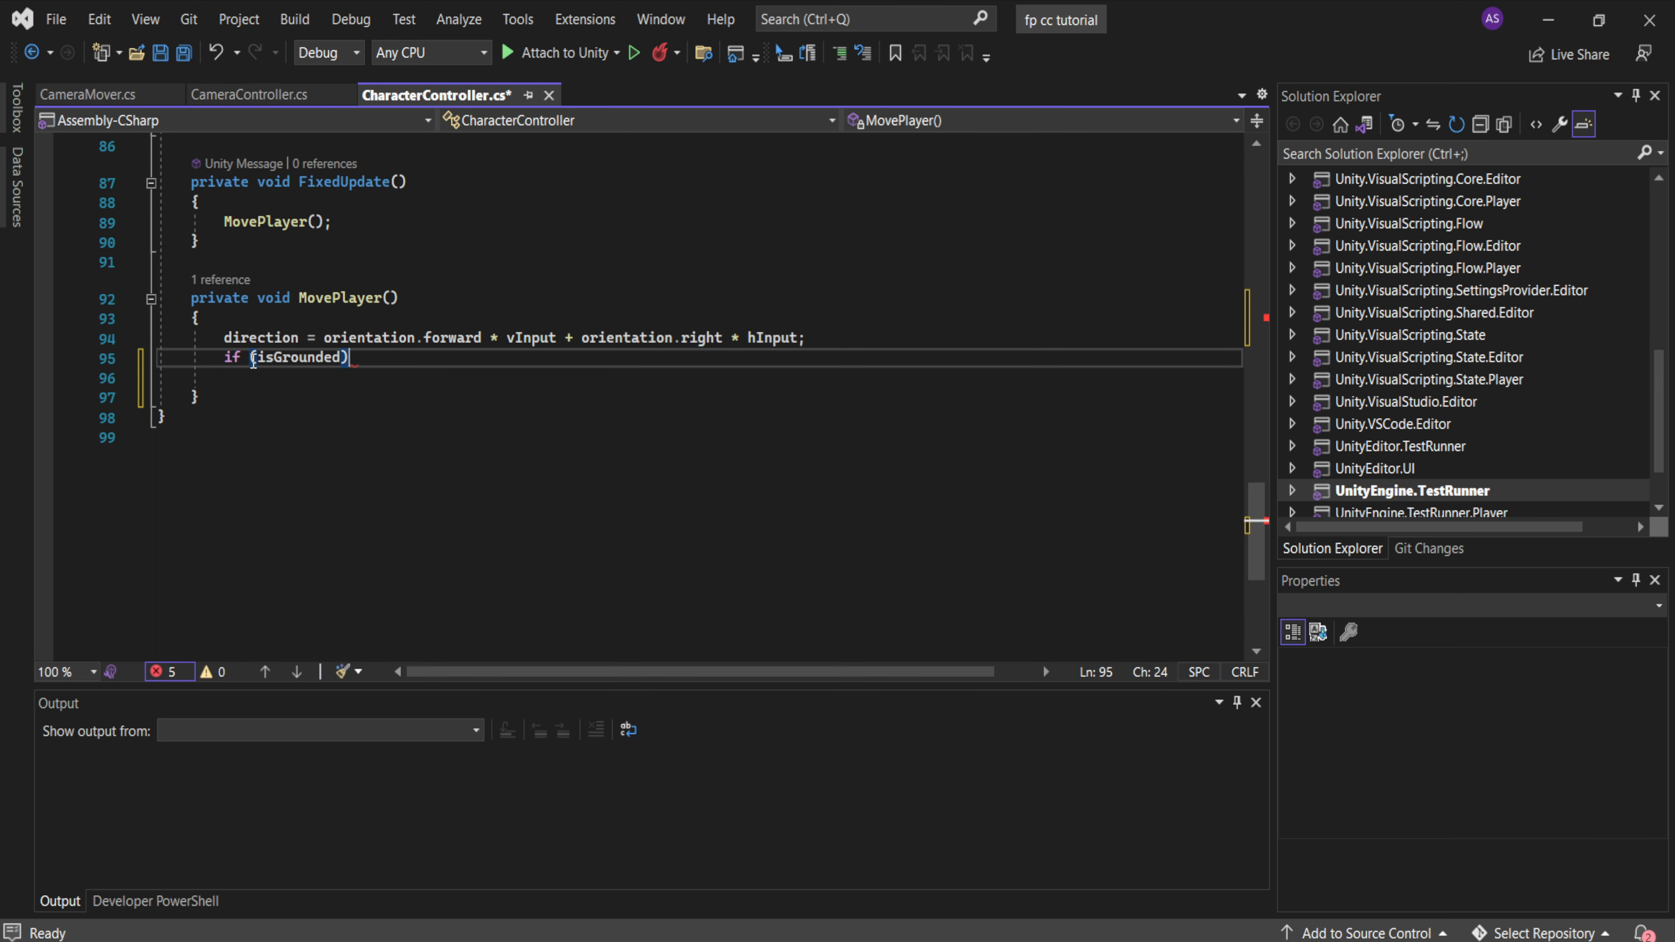
pyautogui.write(') {')
pyautogui.press('Return')
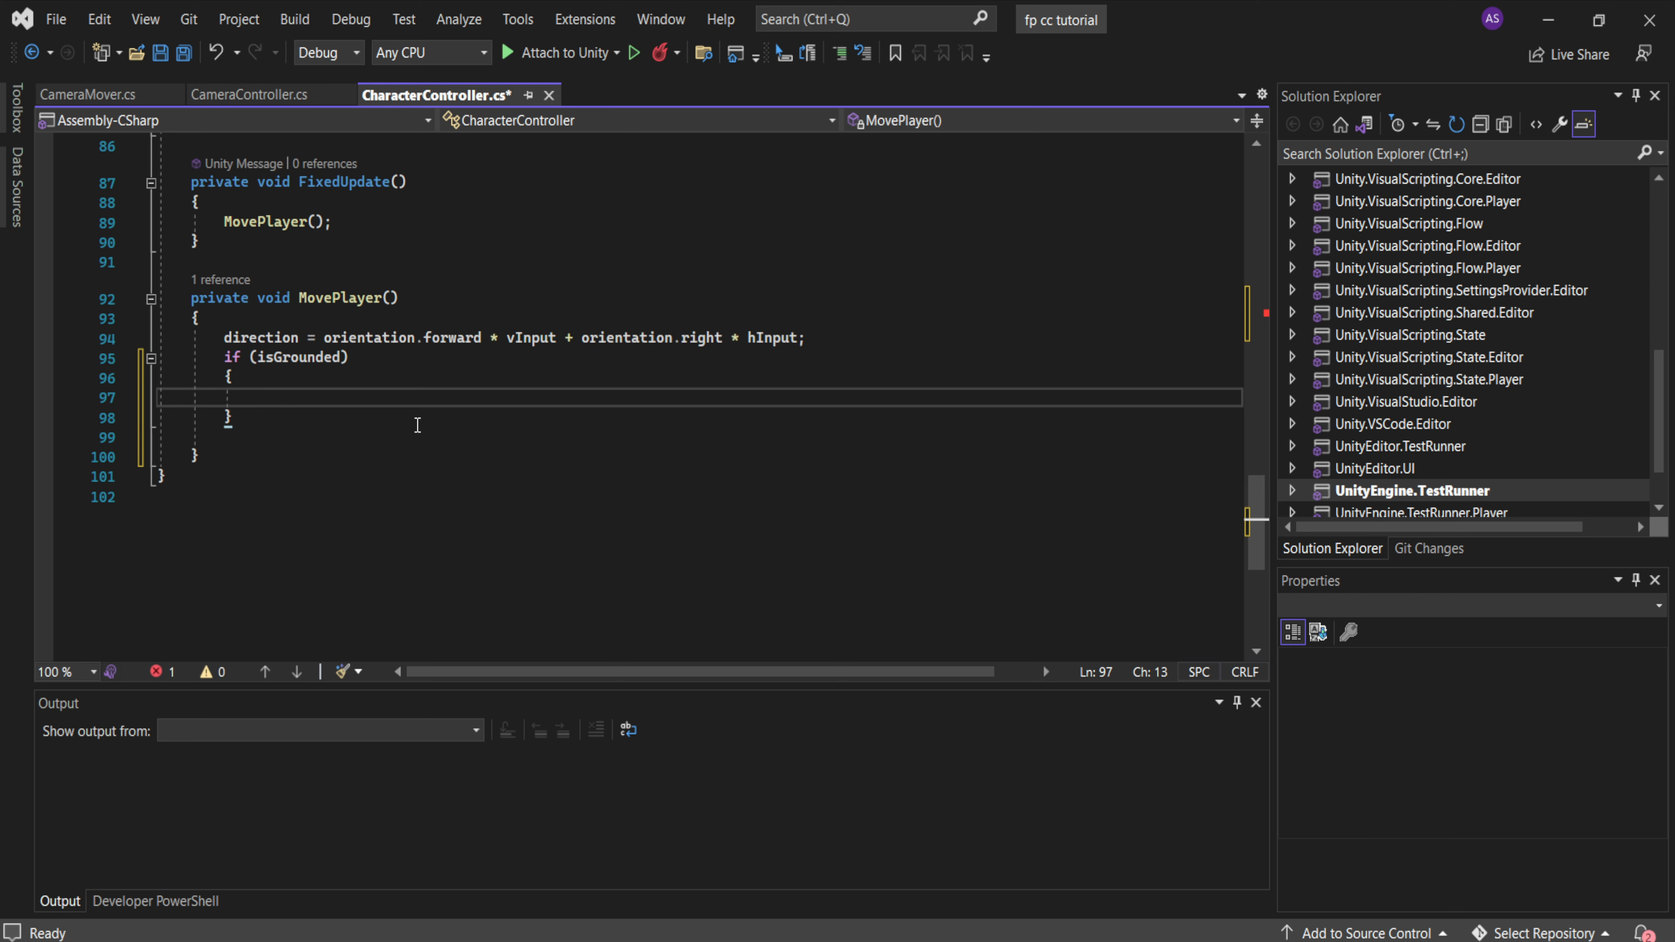
pyautogui.write('rb.AddForce(direction.normalized * speed * 10, ForceMode.Force);')
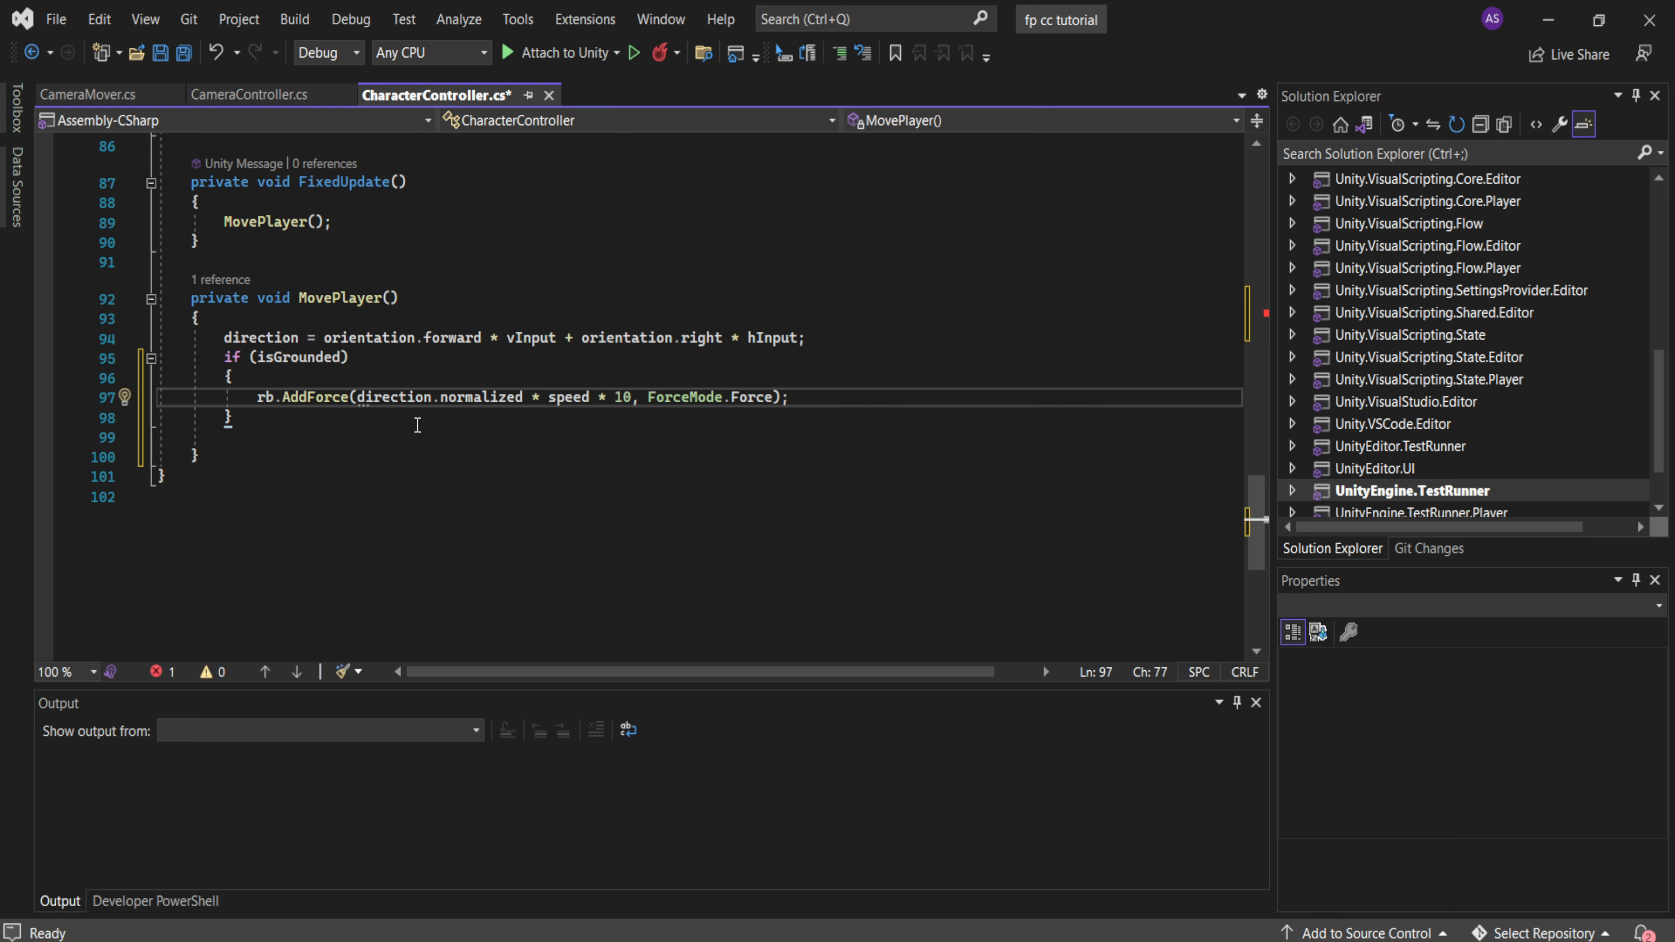
# - Add an else statement with an empty braced block after the isGrounded block
pyautogui.click(356, 420)
pyautogui.press('Return')
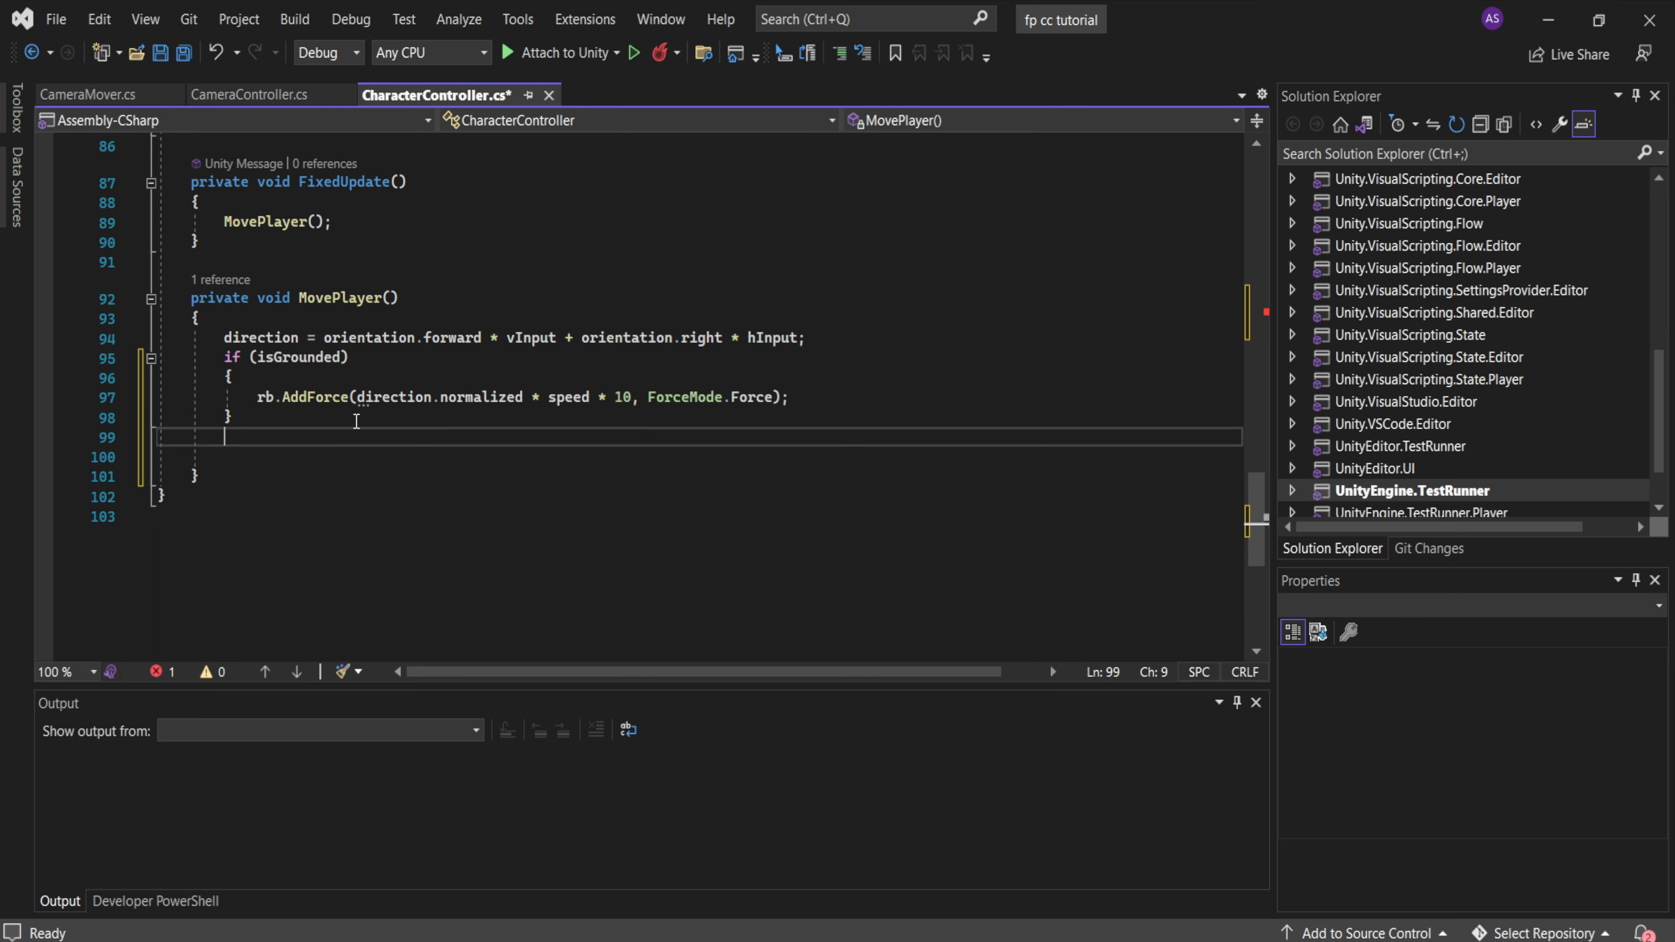
pyautogui.write('ELSE')
pyautogui.press('Tab')
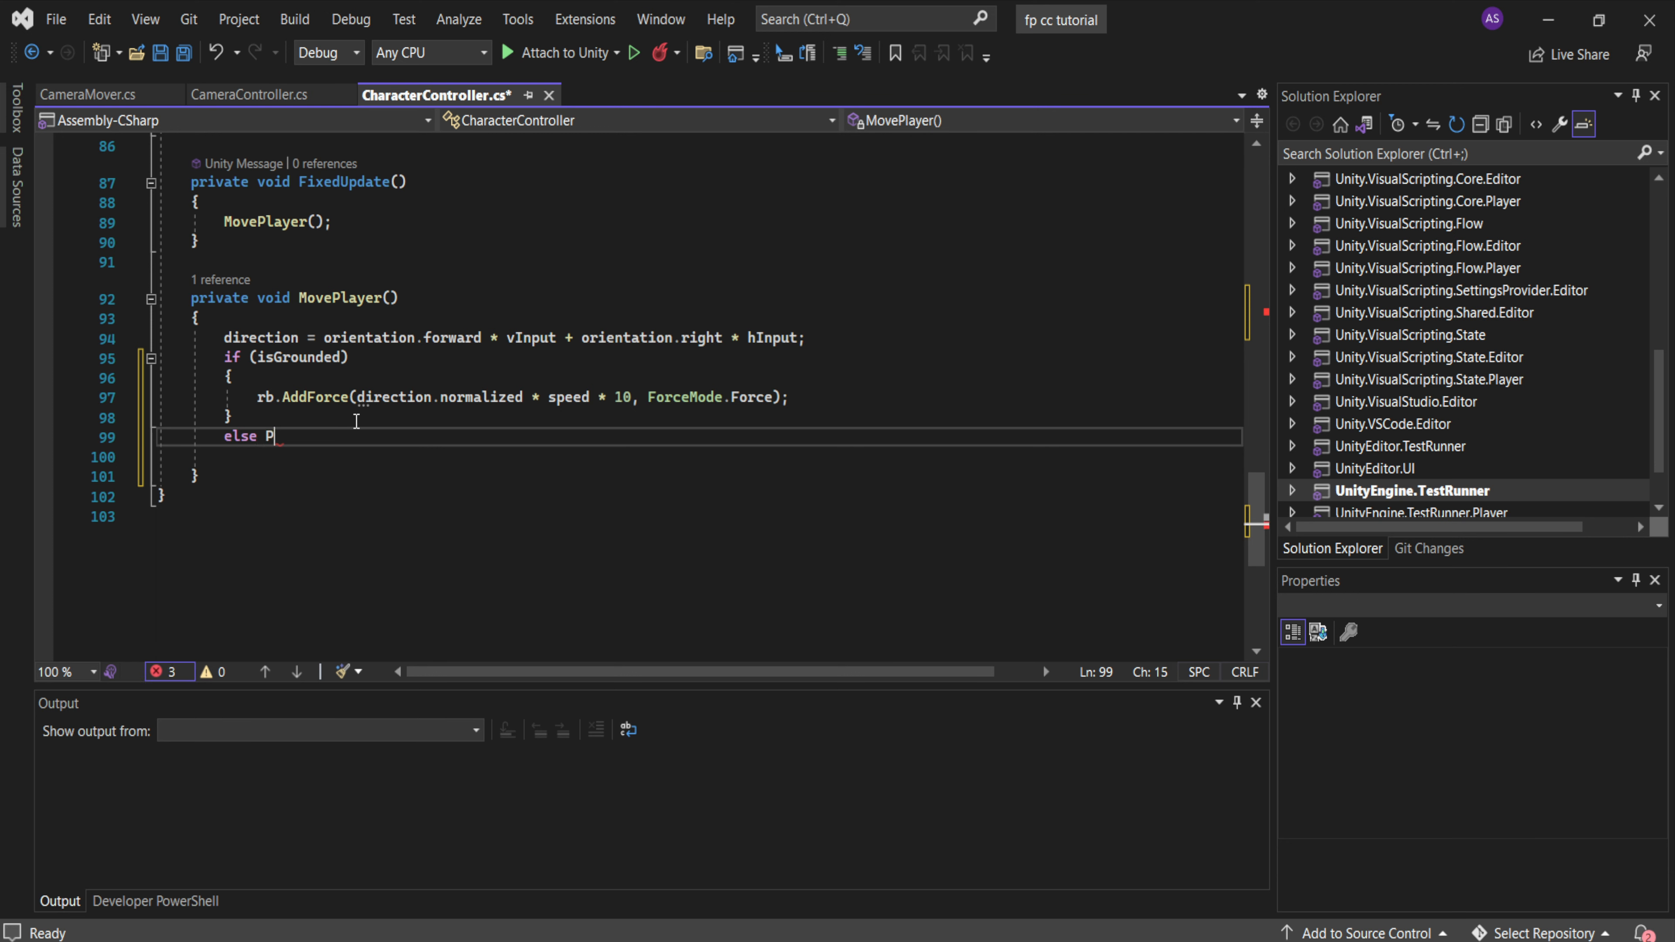
pyautogui.press('Escape')
pyautogui.press('Return')
pyautogui.write('{')
pyautogui.press('Return')
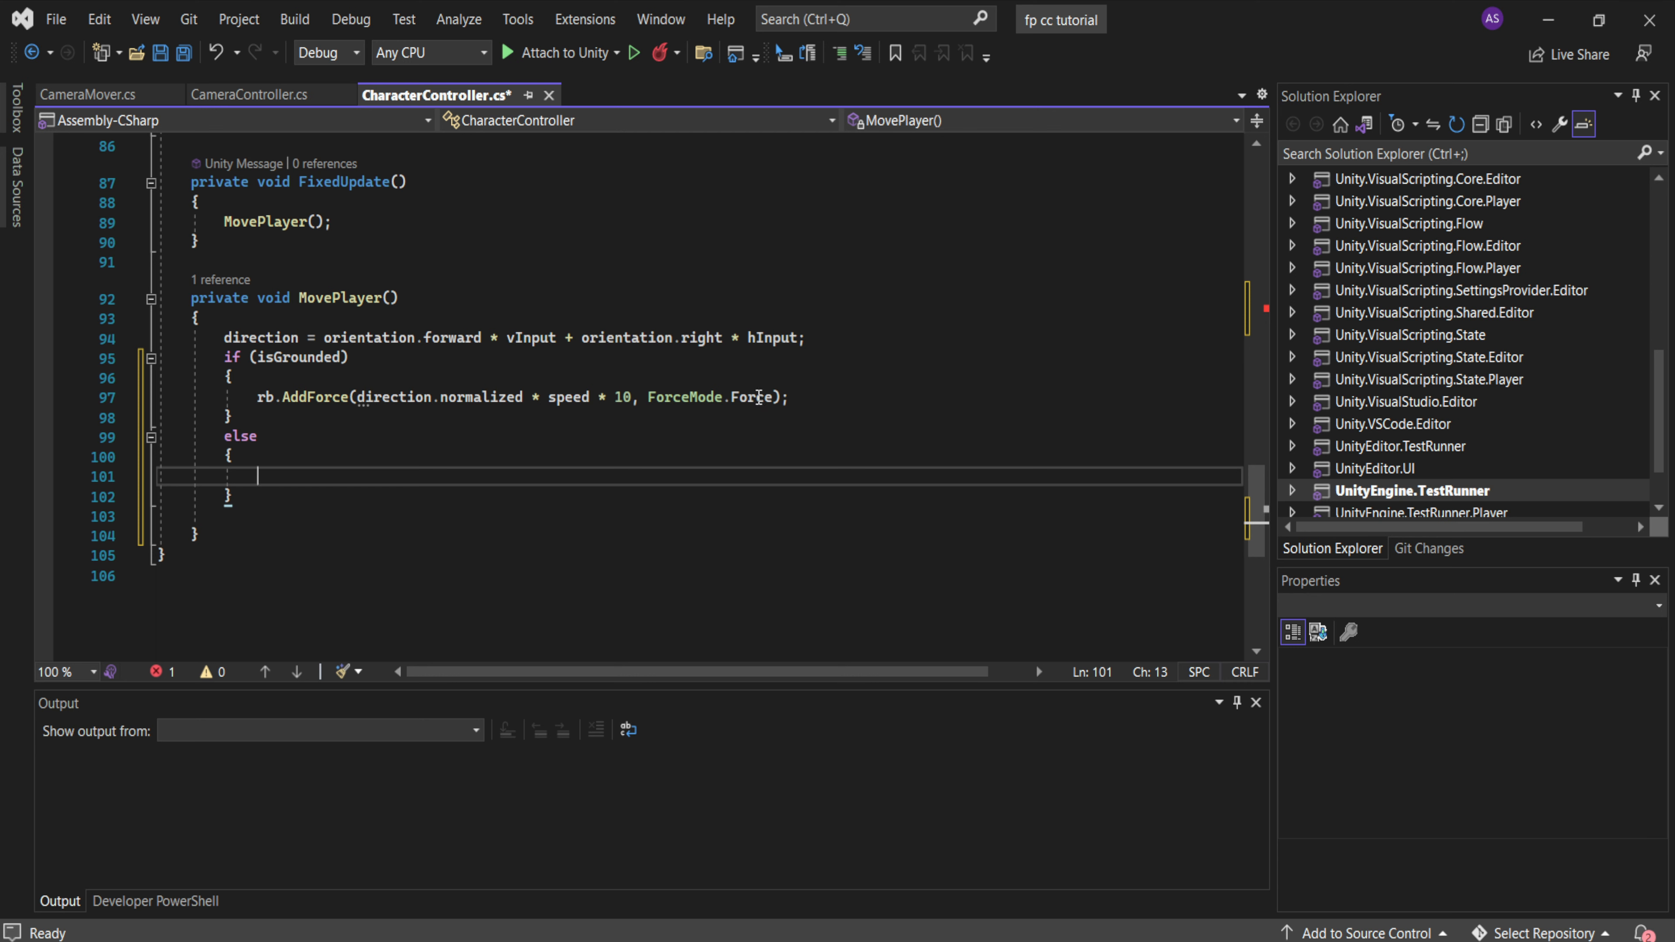
# - Add rb.AddForce(direction.normalized * speed * 10 * airResistance, ForceMode.Force); inside the else block
pyautogui.write('rb.AddForce(direction.normalized * speed * 10, ForceMode.Force);')
pyautogui.click(630, 477)
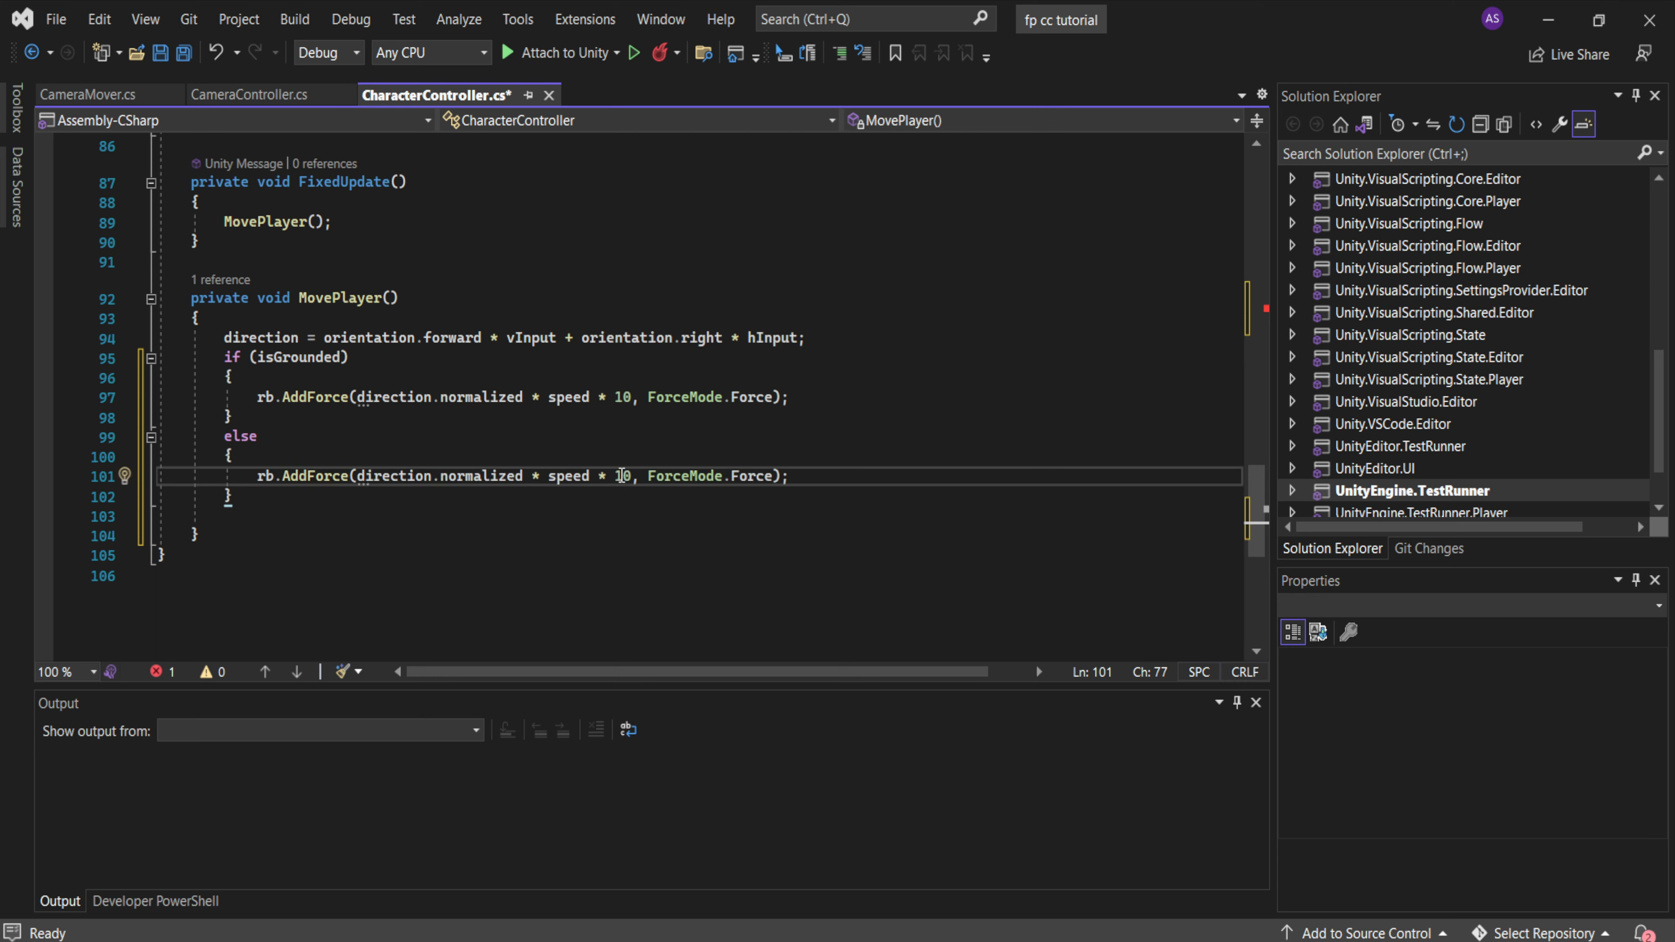
pyautogui.write('* ai')
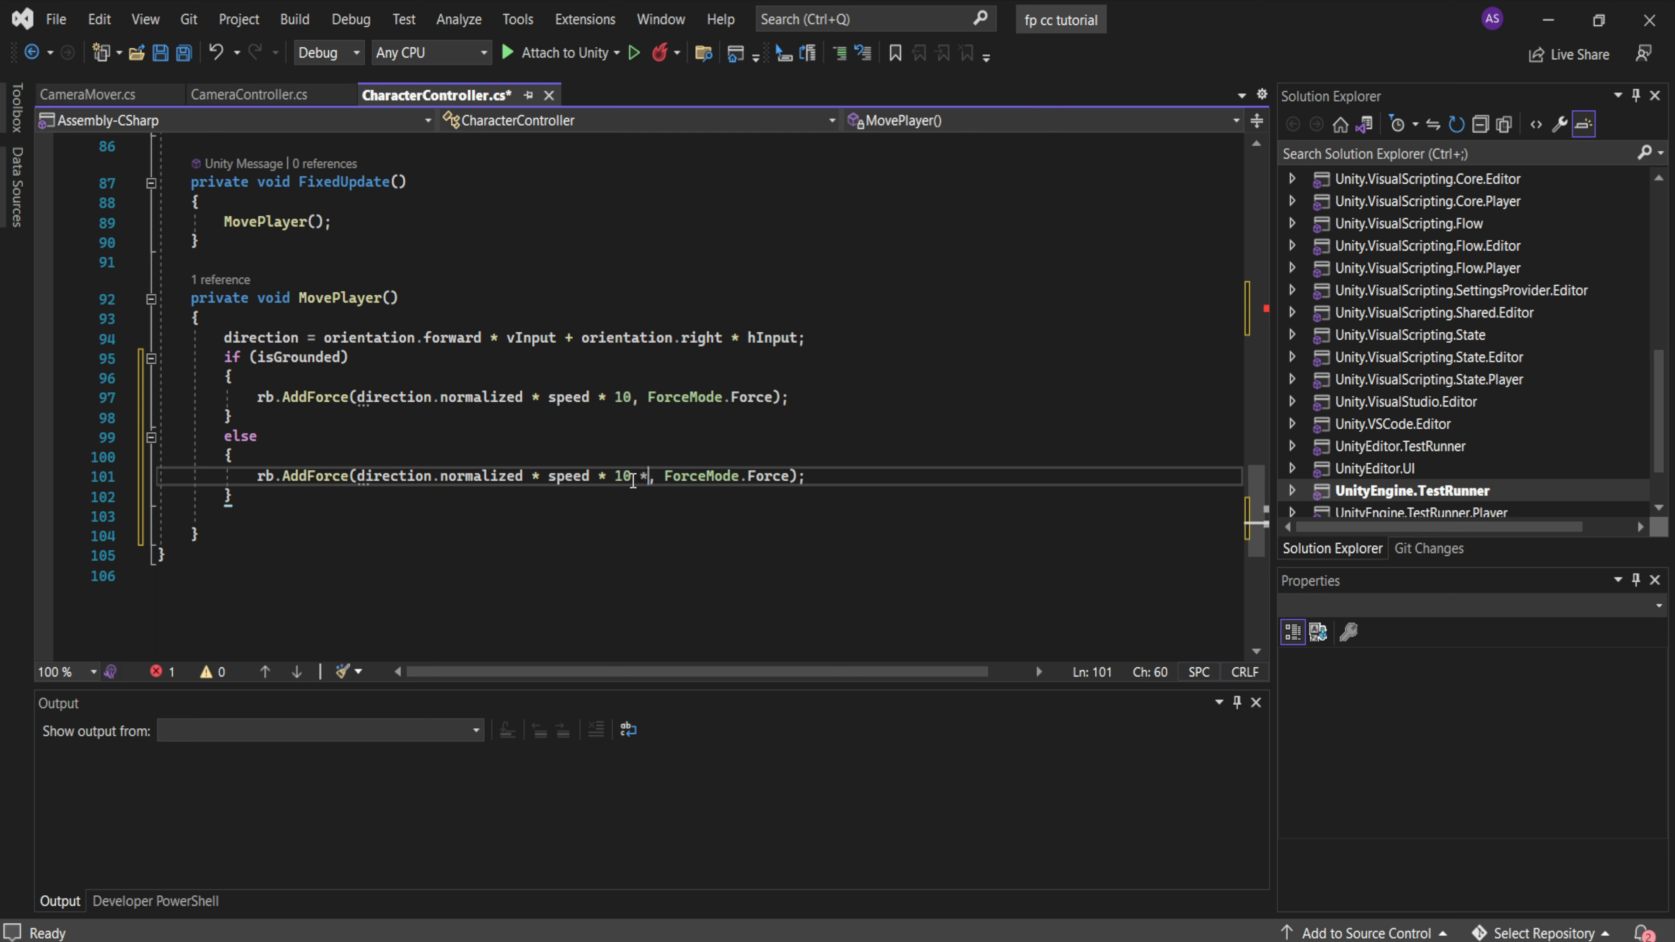
pyautogui.write('r')
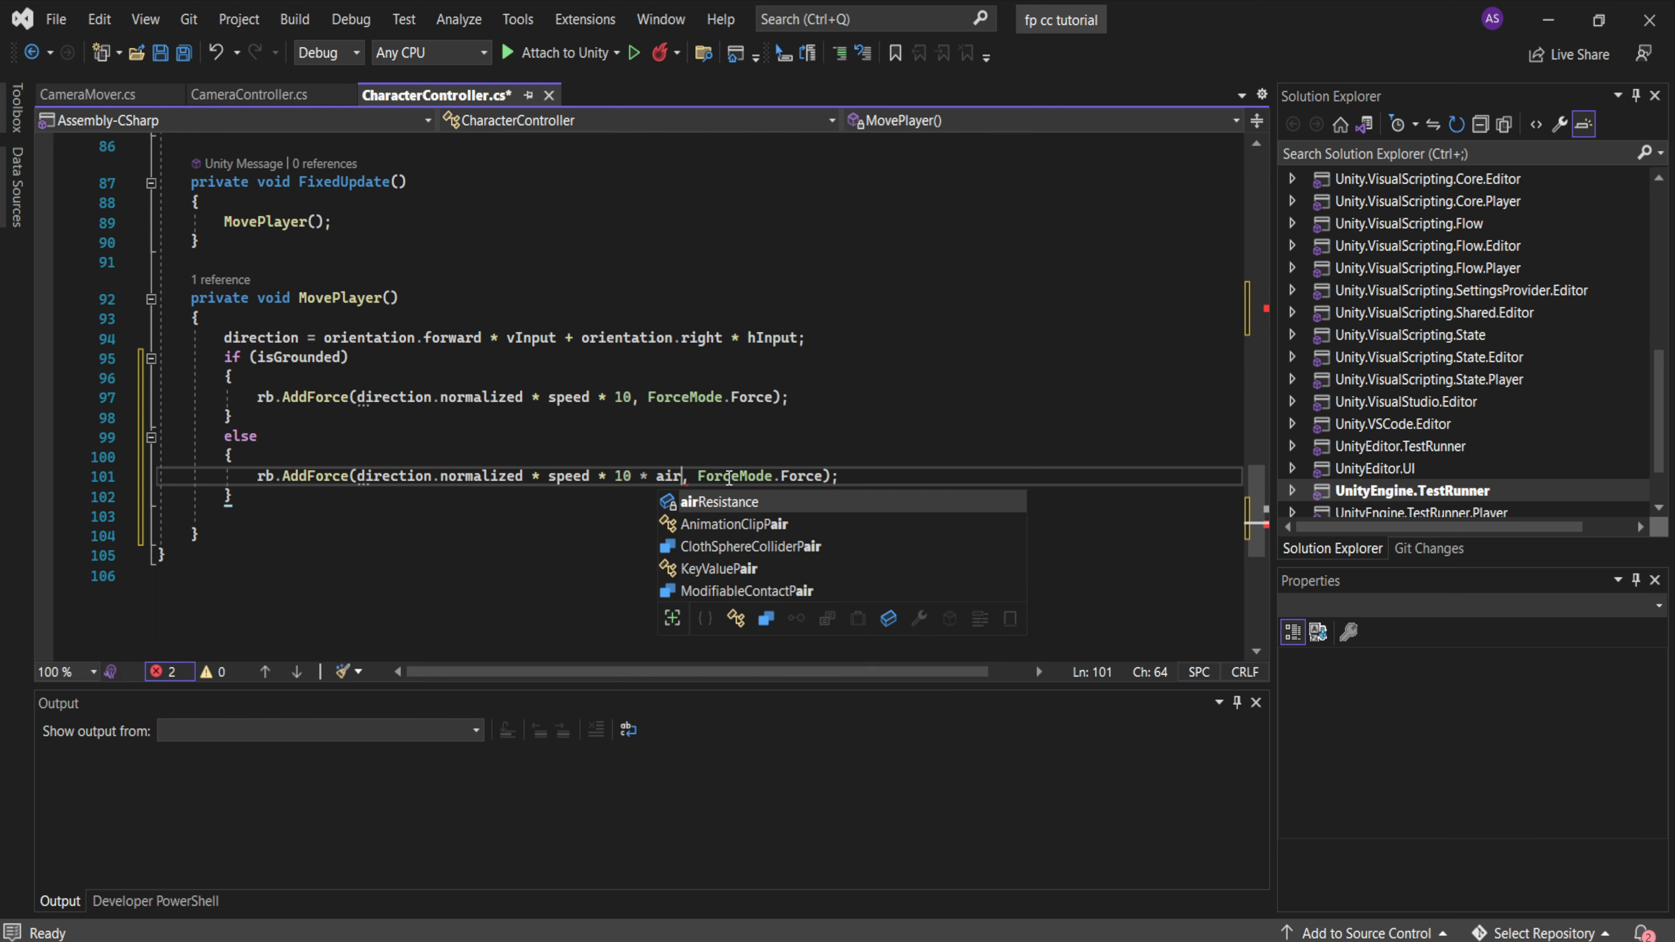
pyautogui.doubleClick(754, 501)
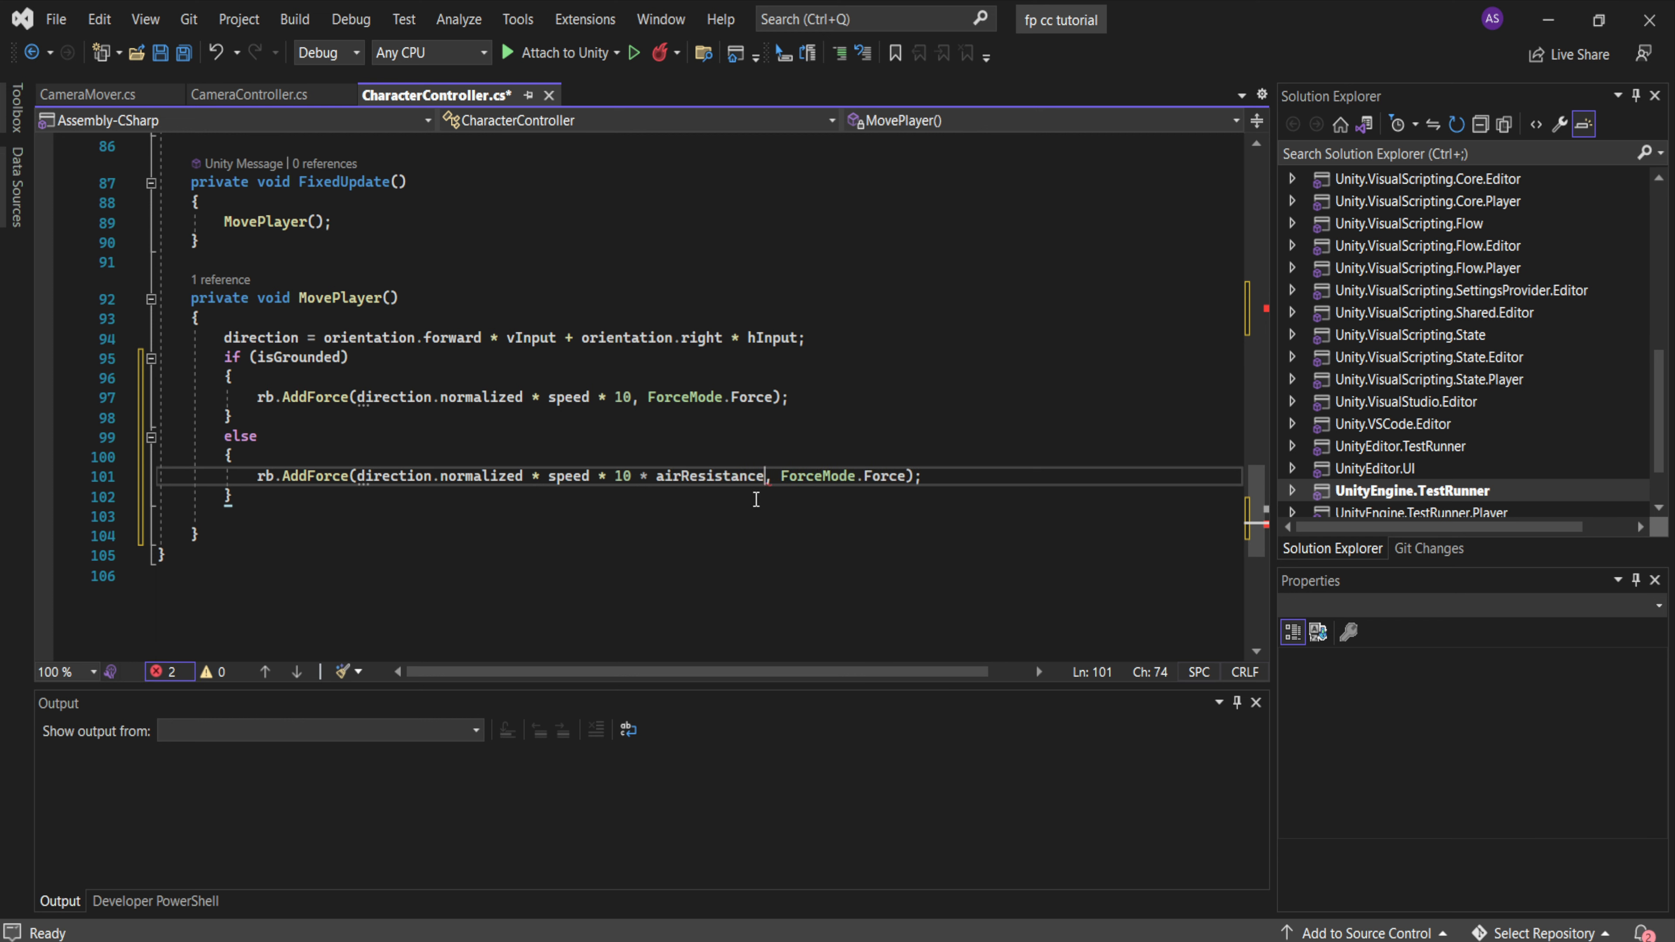
# - Save all open scripts and switch to Unity to check the compilation
pyautogui.click(851, 554)
pyautogui.click(56, 19)
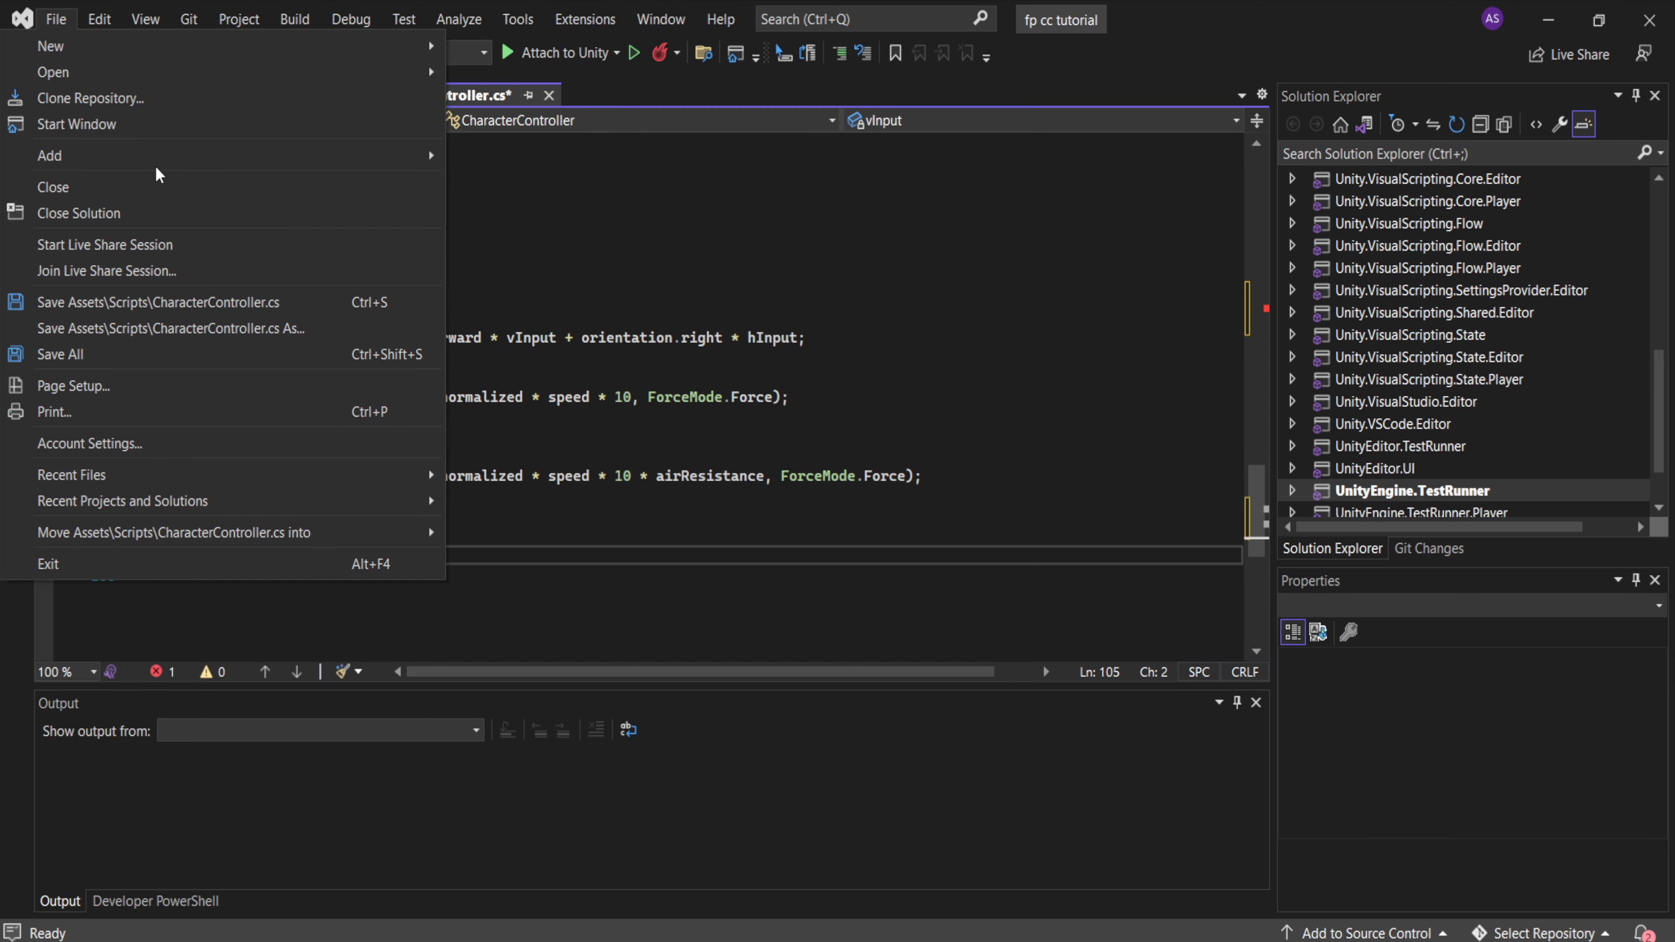
pyautogui.click(106, 354)
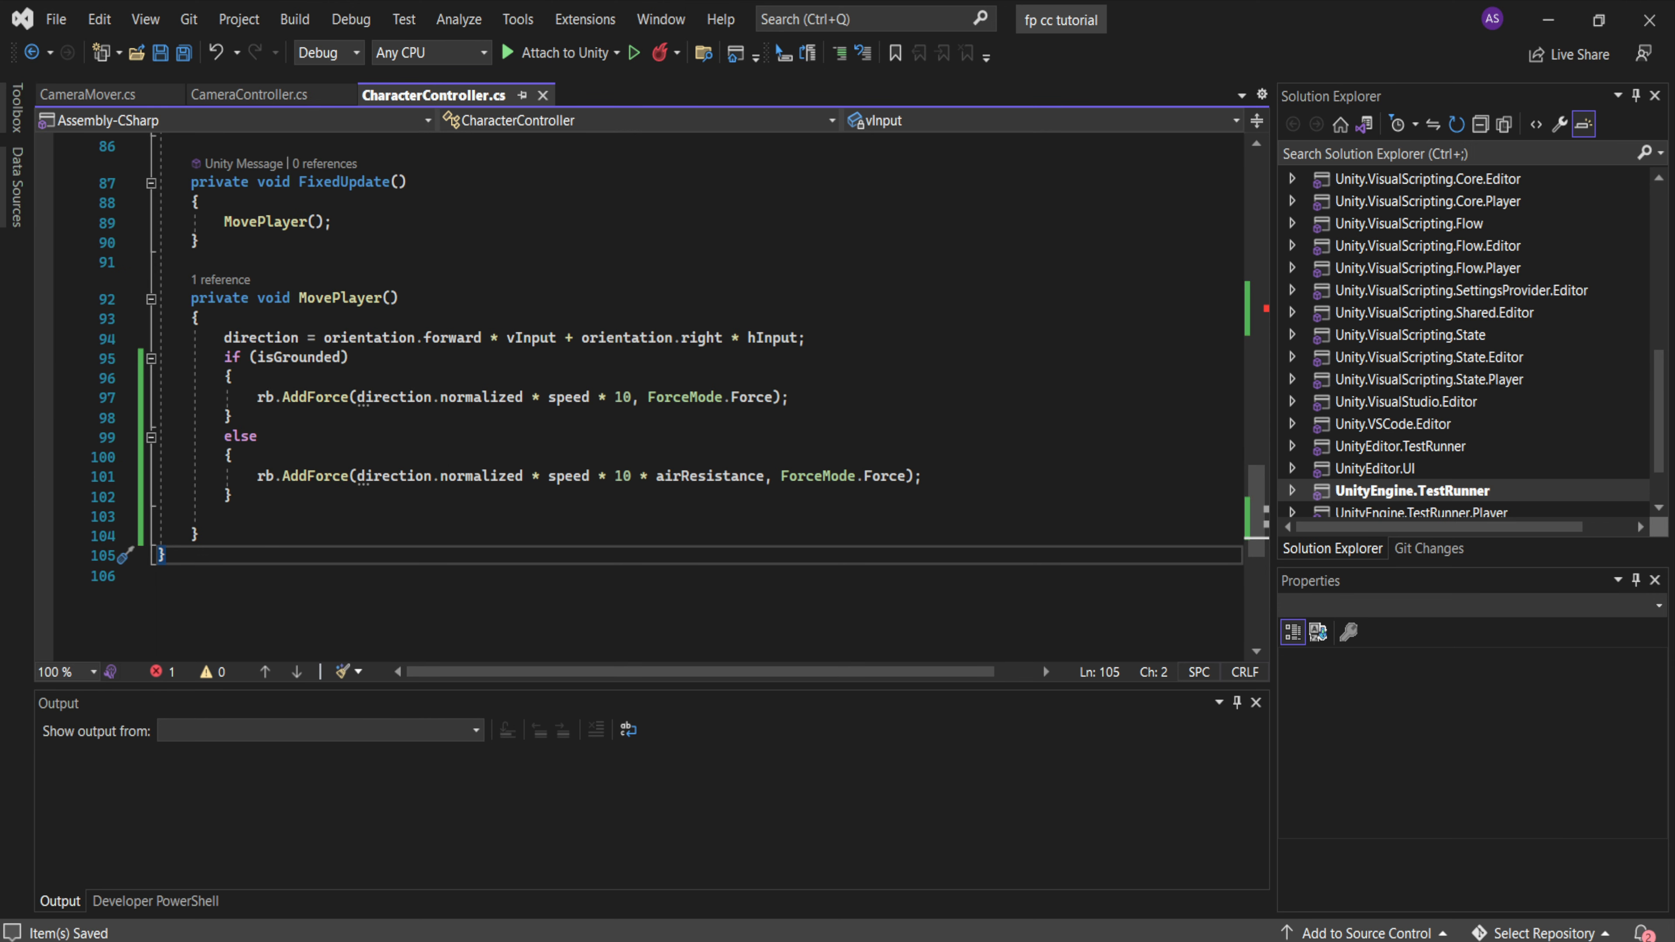
pyautogui.click(883, 941)
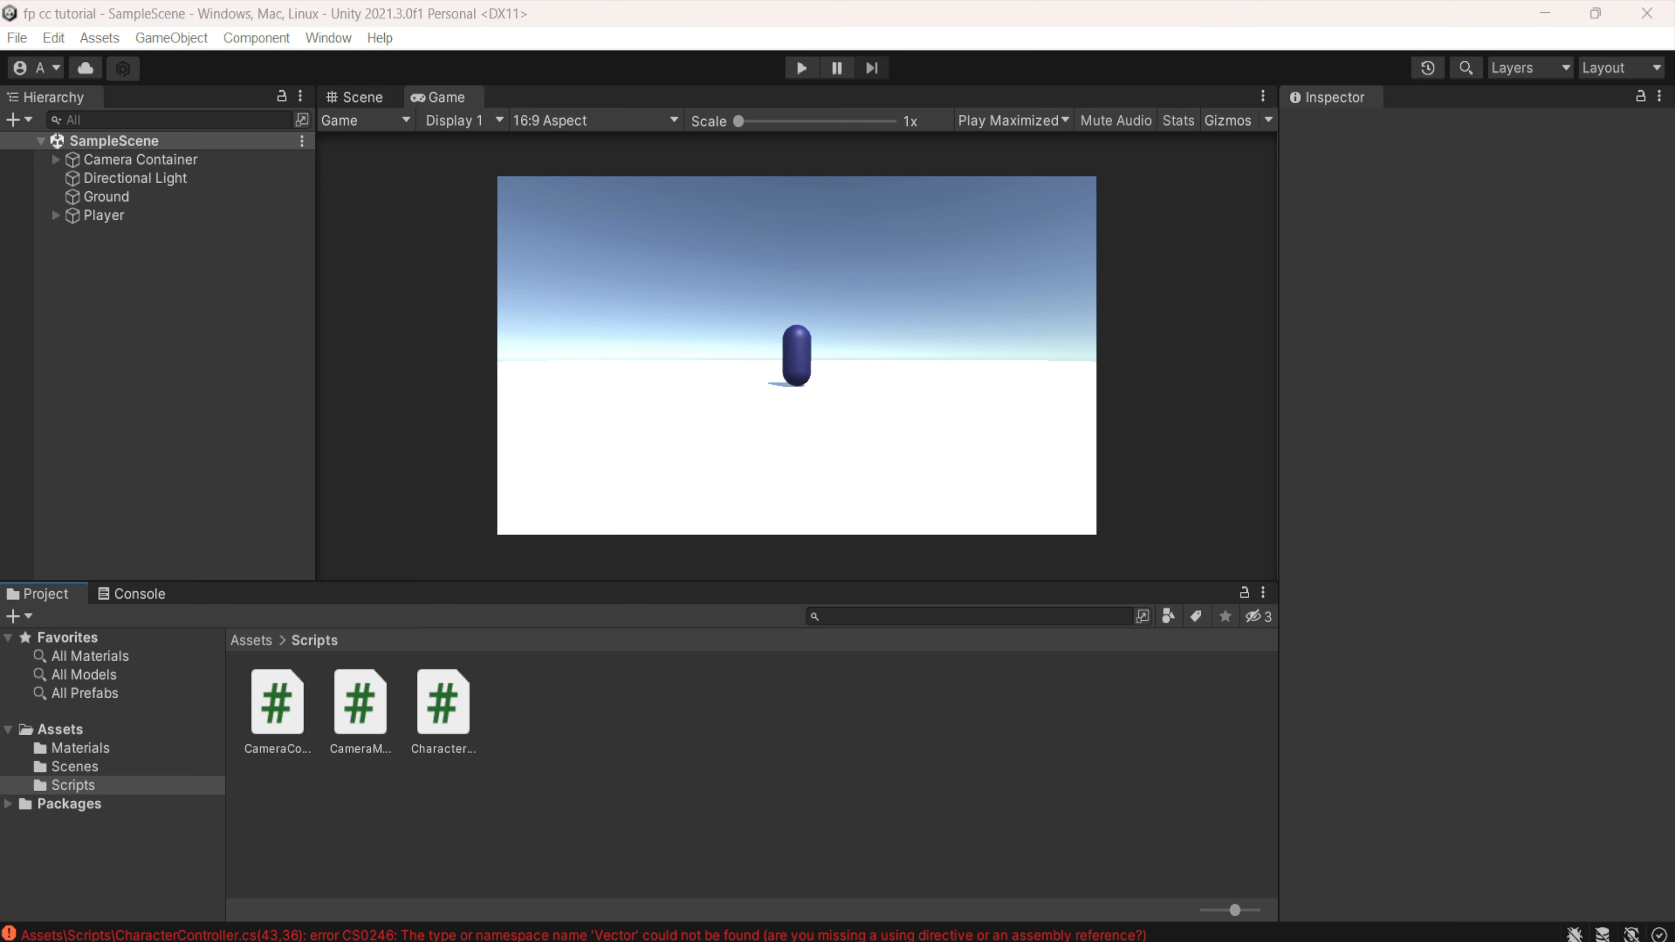
# - Return to Visual Studio and correct the flatVelocity declaration in SpeedControl() to use new Vector3
pyautogui.hotkey('alt', 'Tab')
pyautogui.scroll(20, 442, 453)
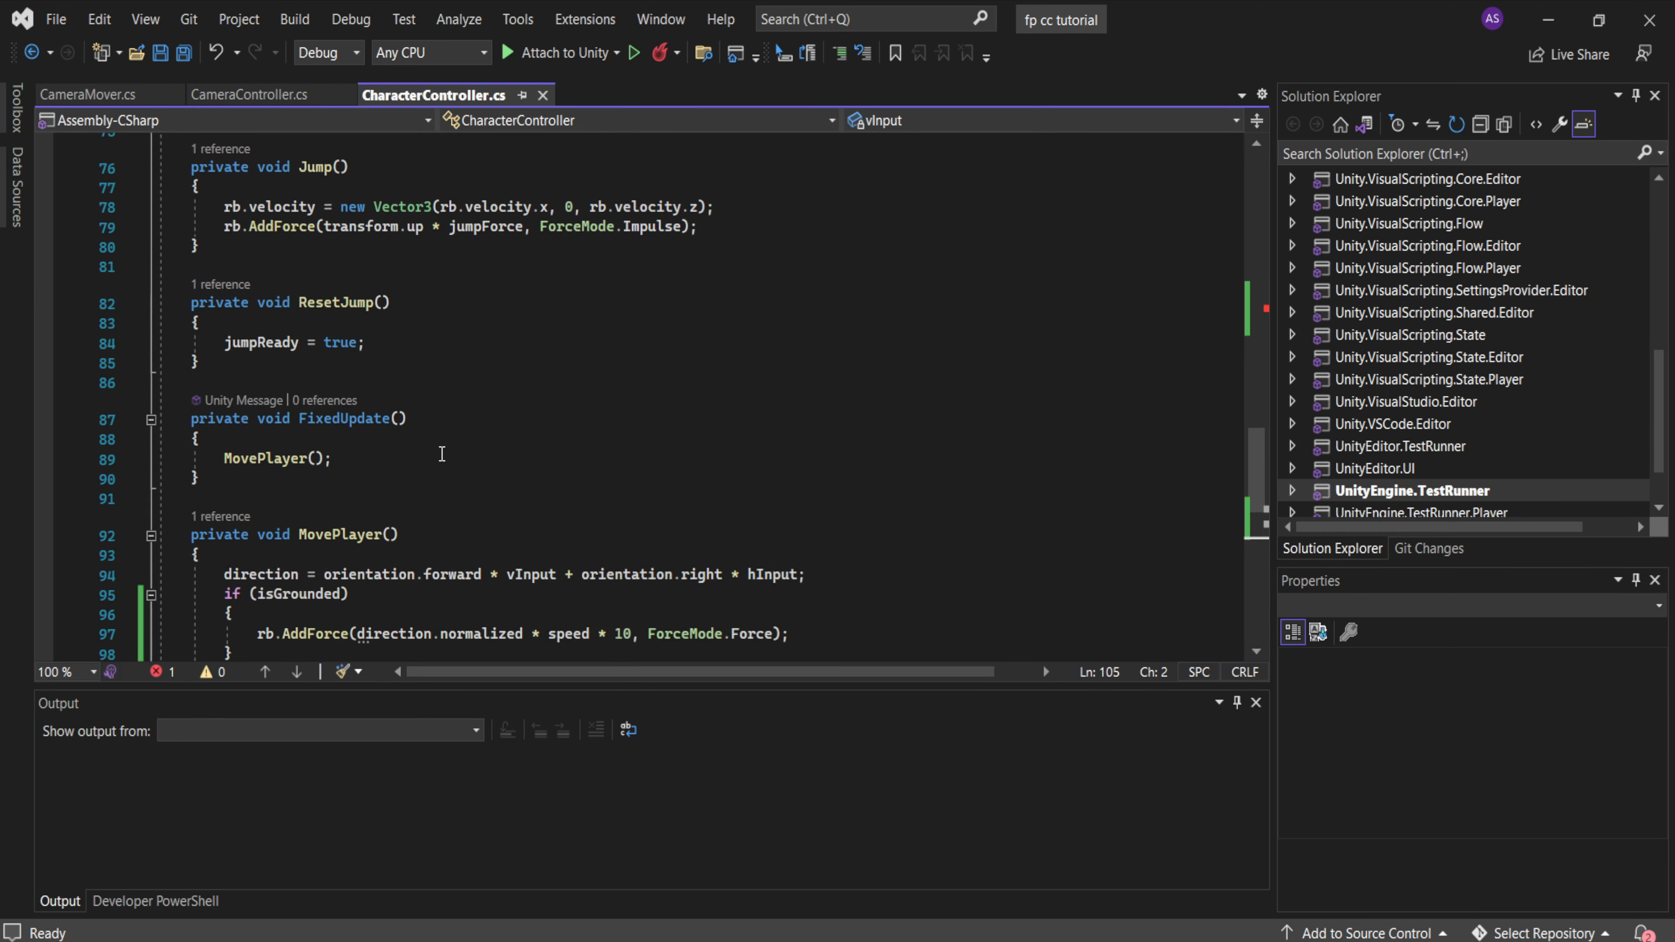
pyautogui.scroll(-1, 442, 453)
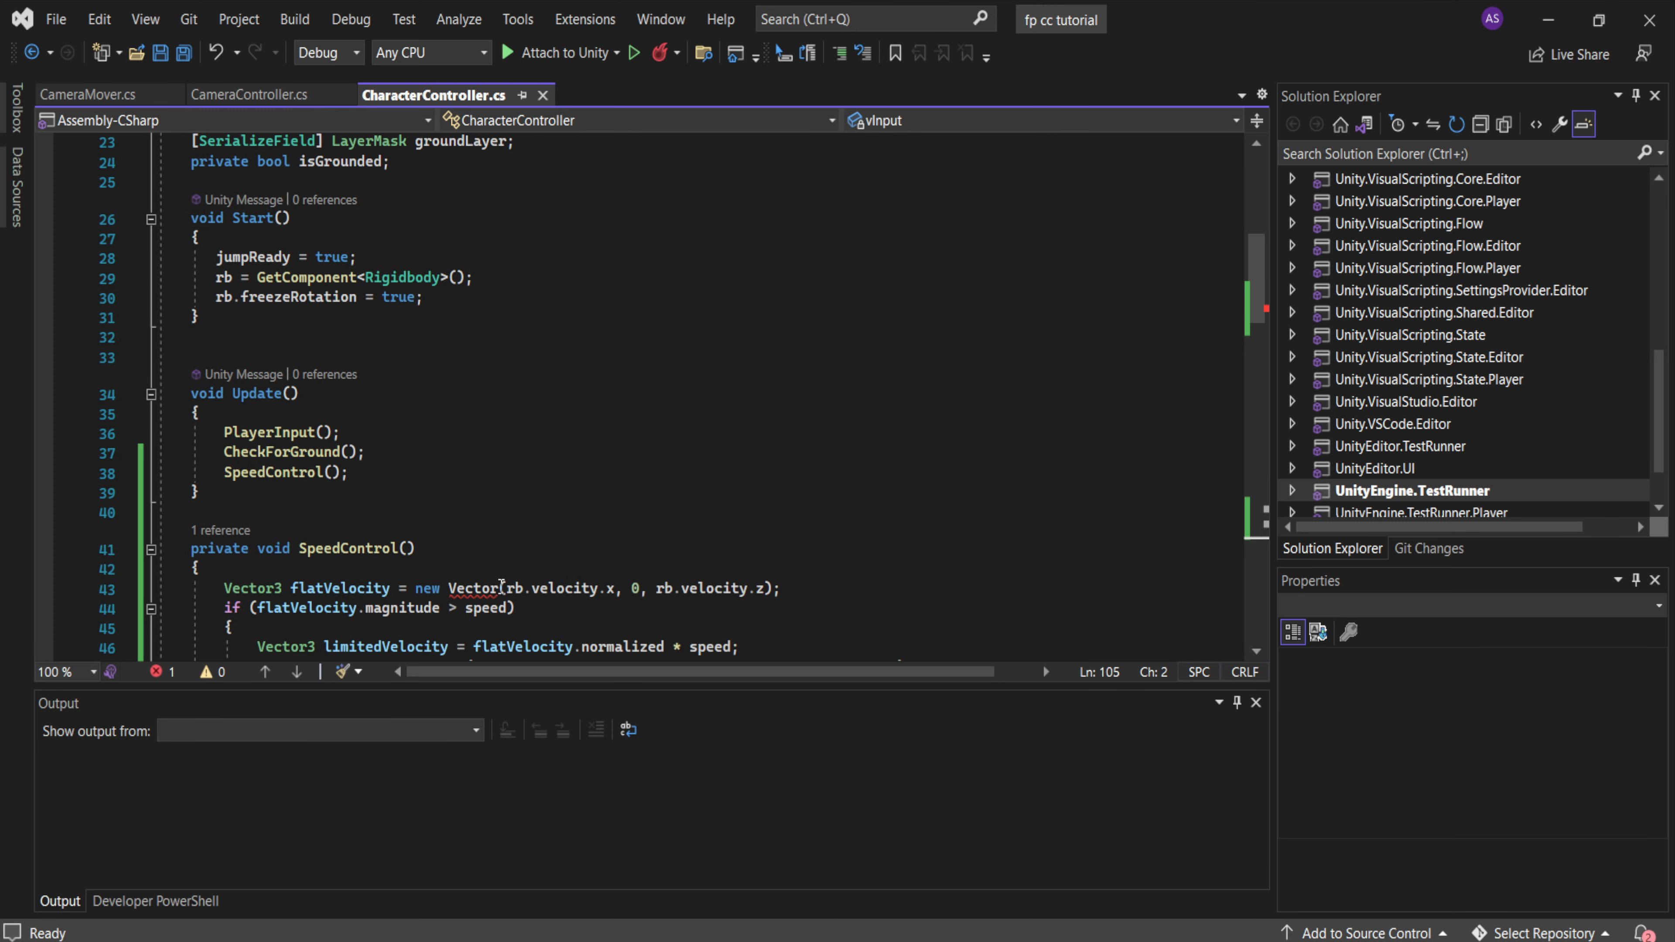
pyautogui.click(500, 588)
pyautogui.write('3')
pyautogui.click(556, 495)
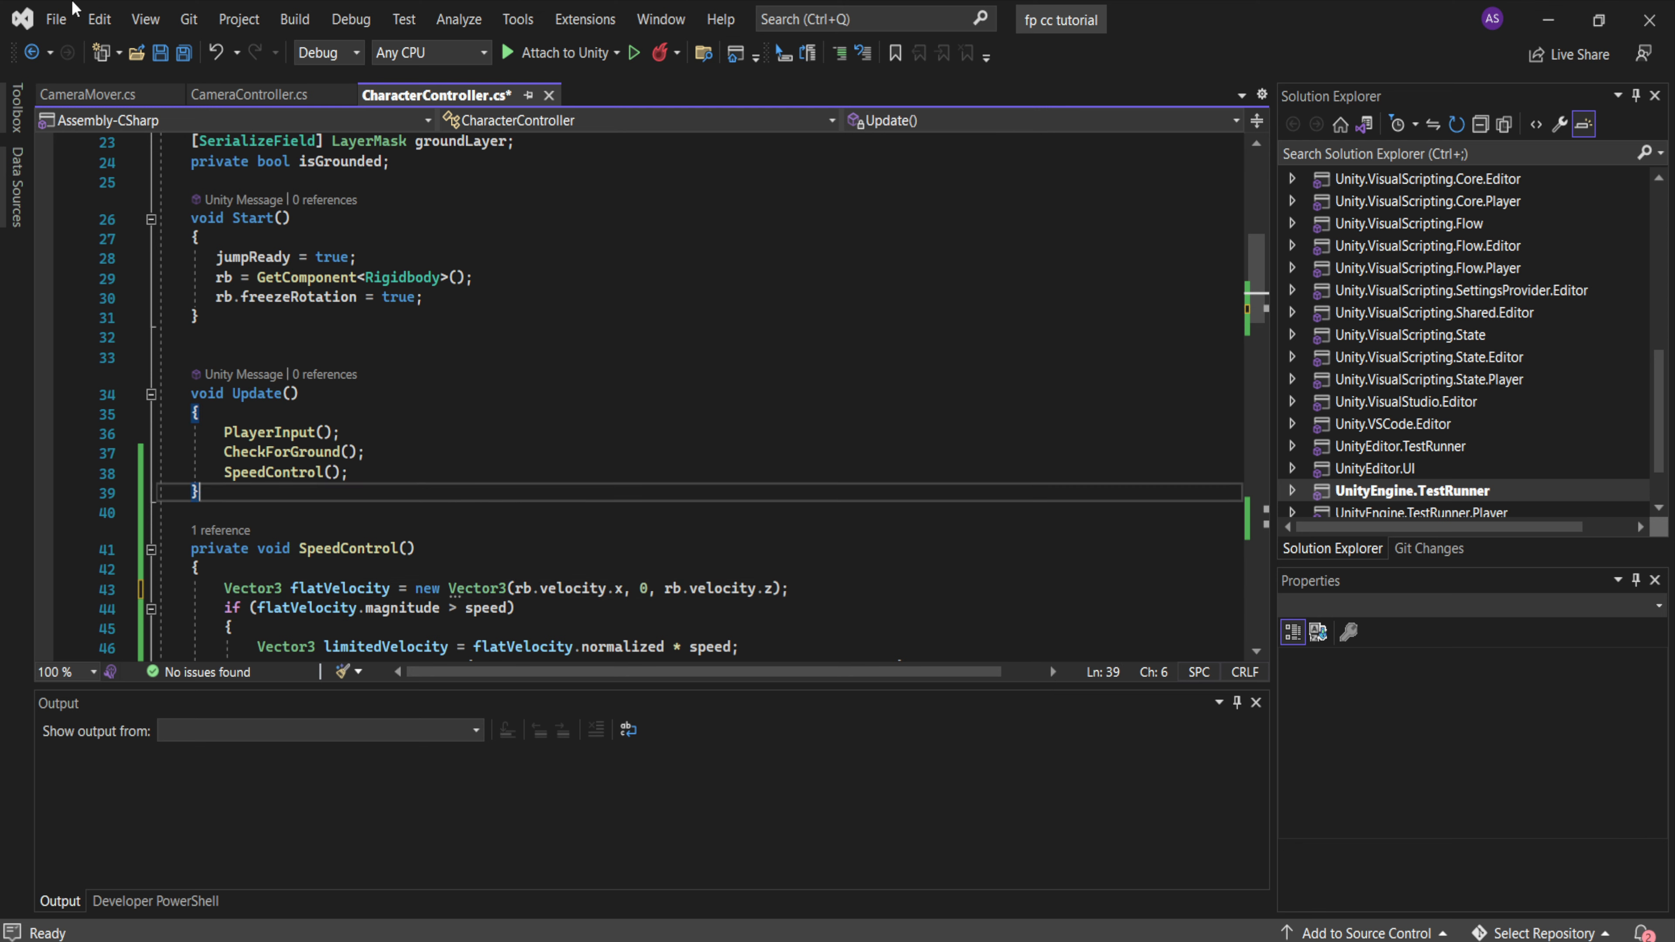
# - Save all files with the corrected script and switch back to Unity
pyautogui.click(54, 20)
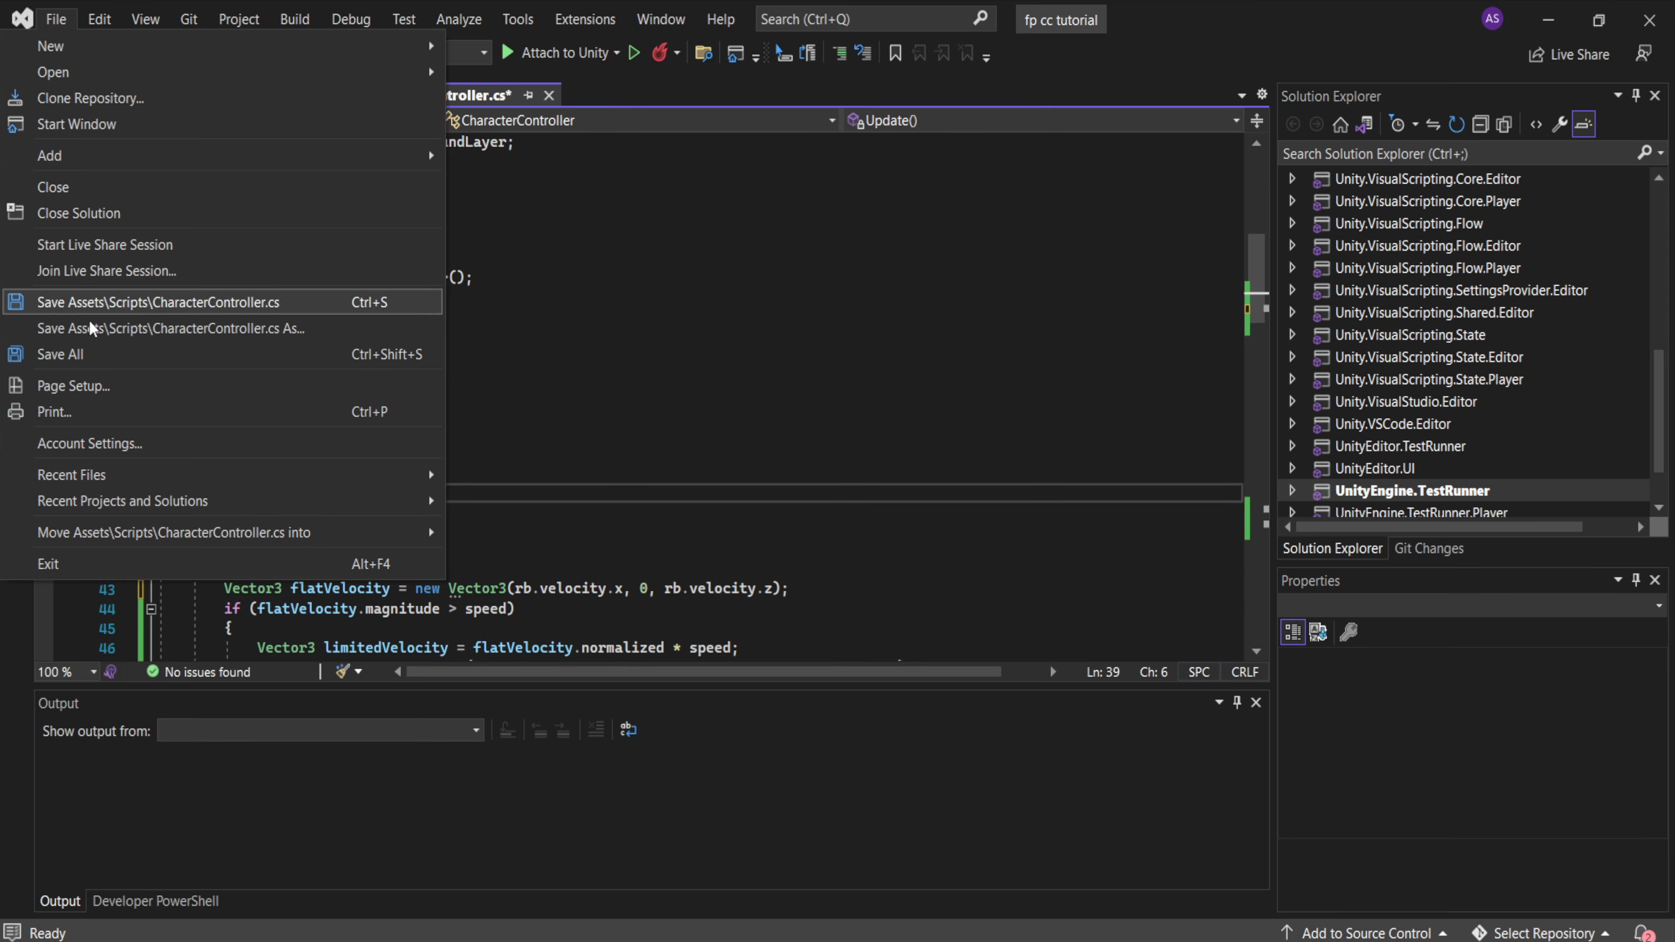
pyautogui.click(83, 355)
pyautogui.click(909, 941)
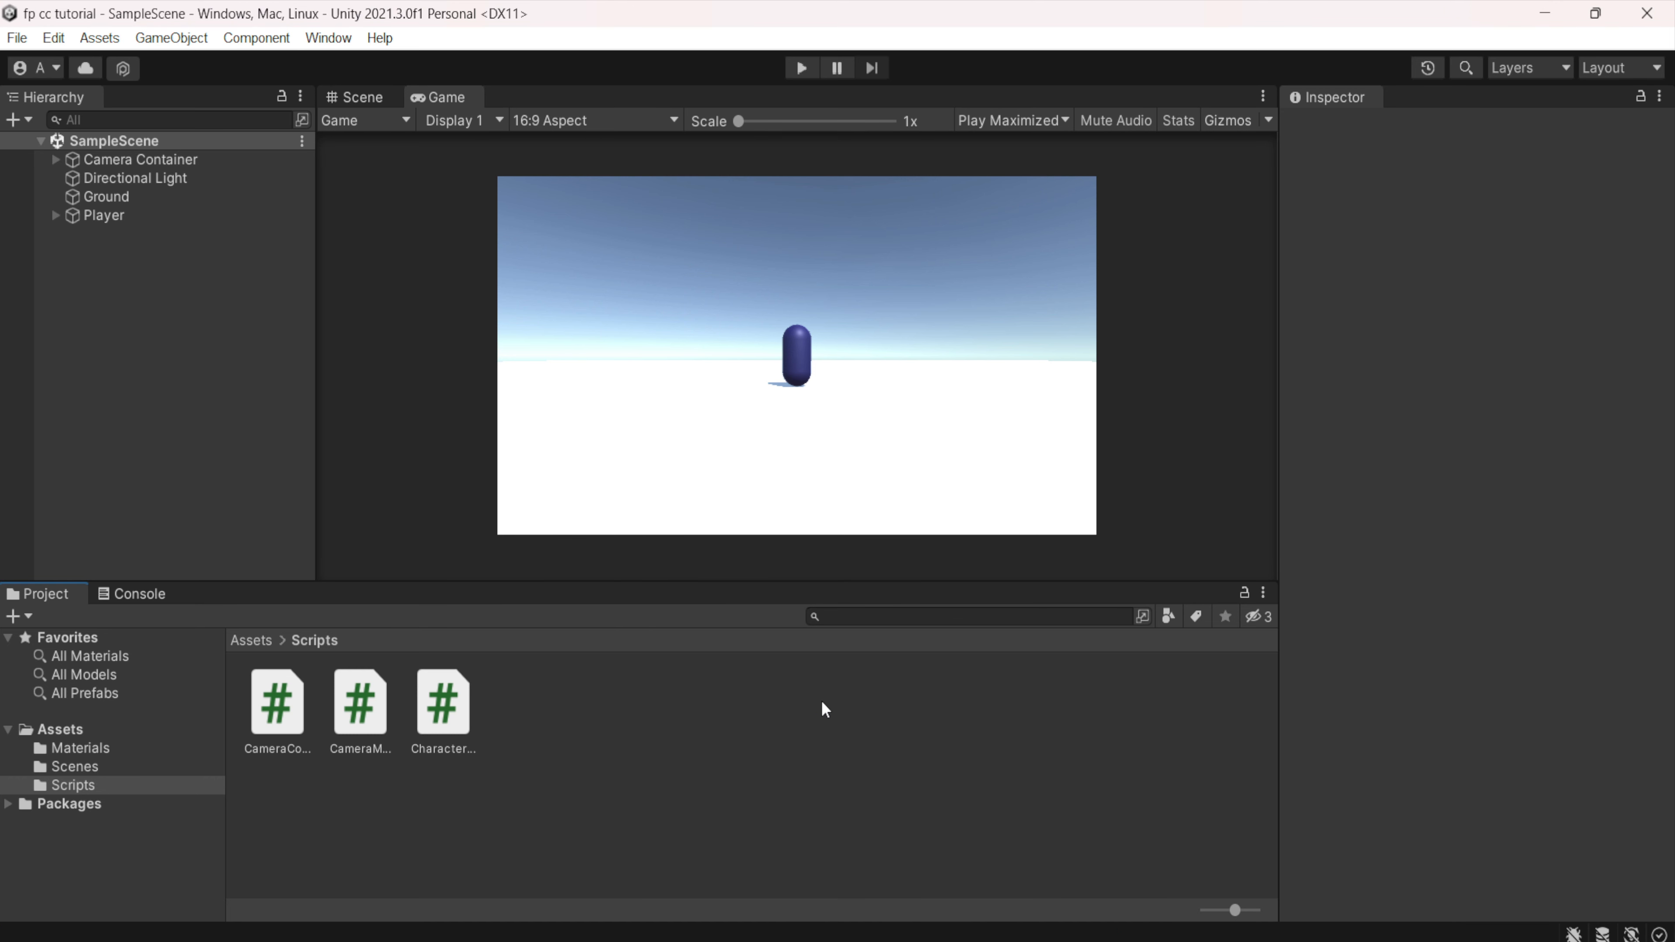
# - Run the game in Play mode, test the player's movement, and stop the game
pyautogui.click(804, 74)
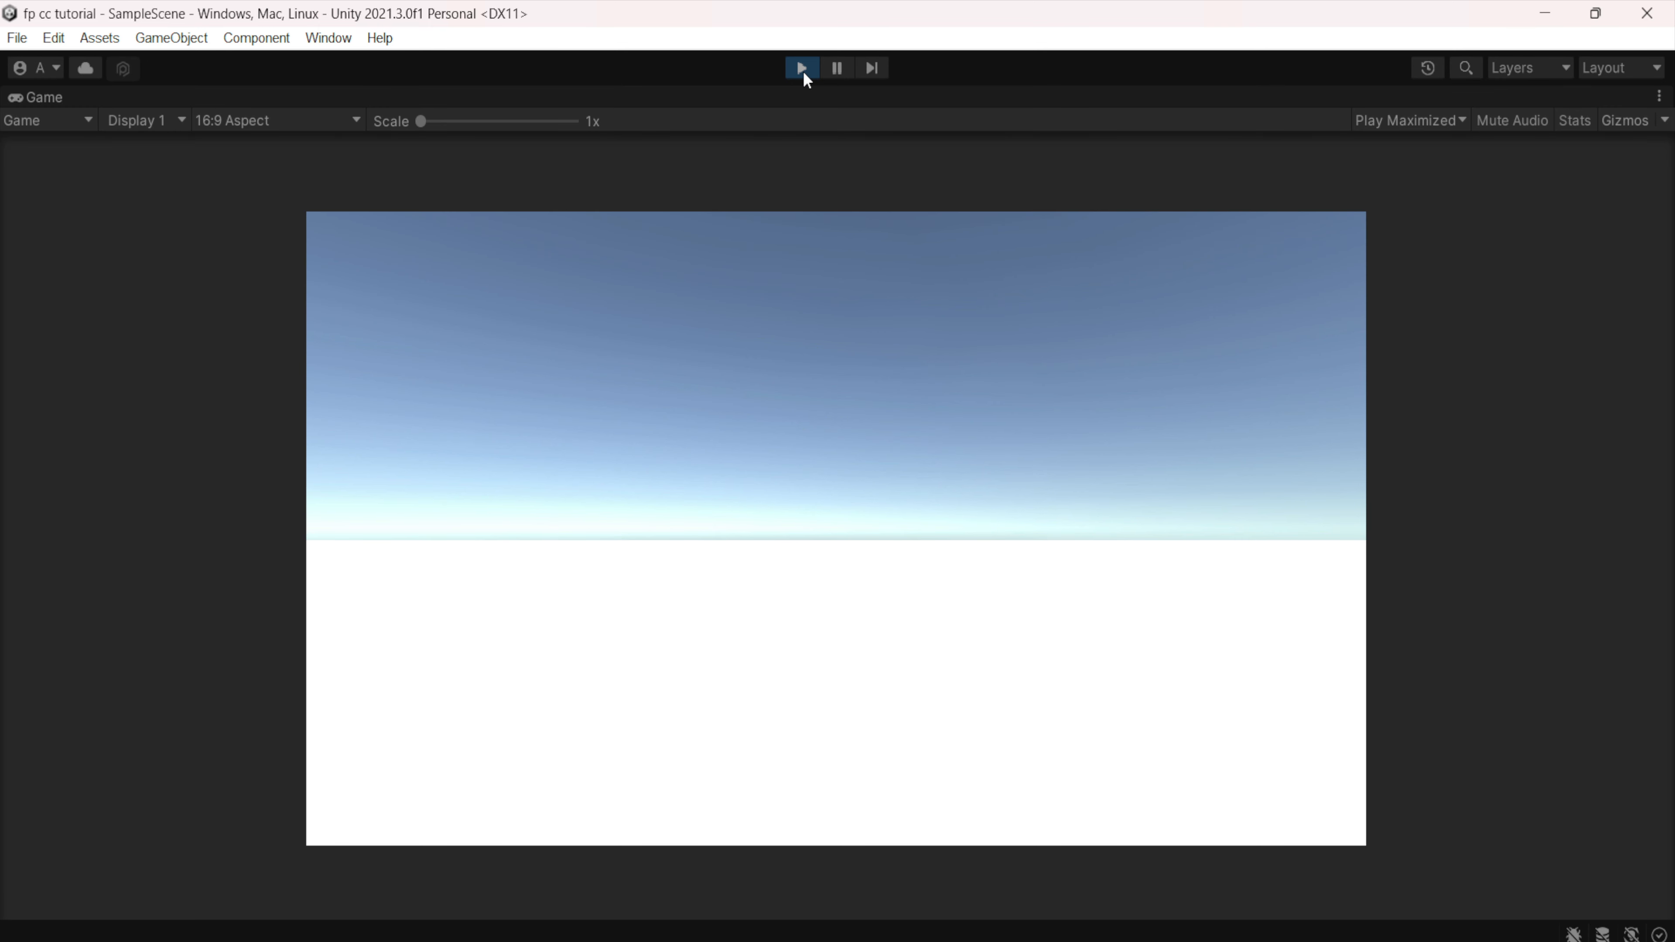
pyautogui.click(764, 279)
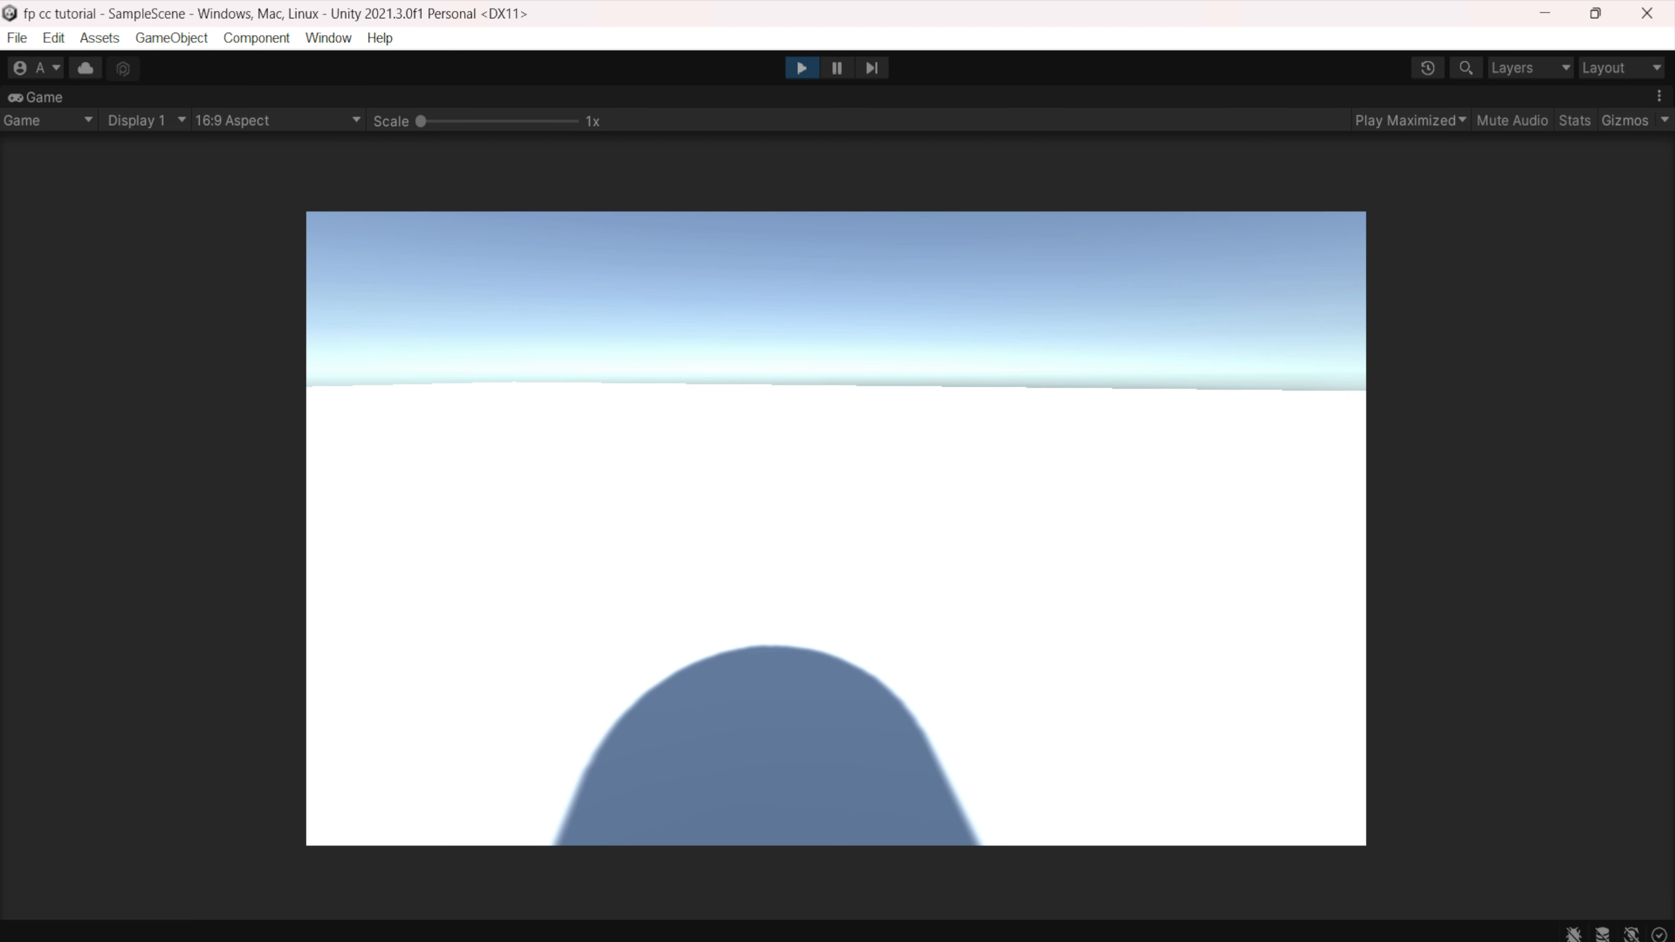
pyautogui.press('w')
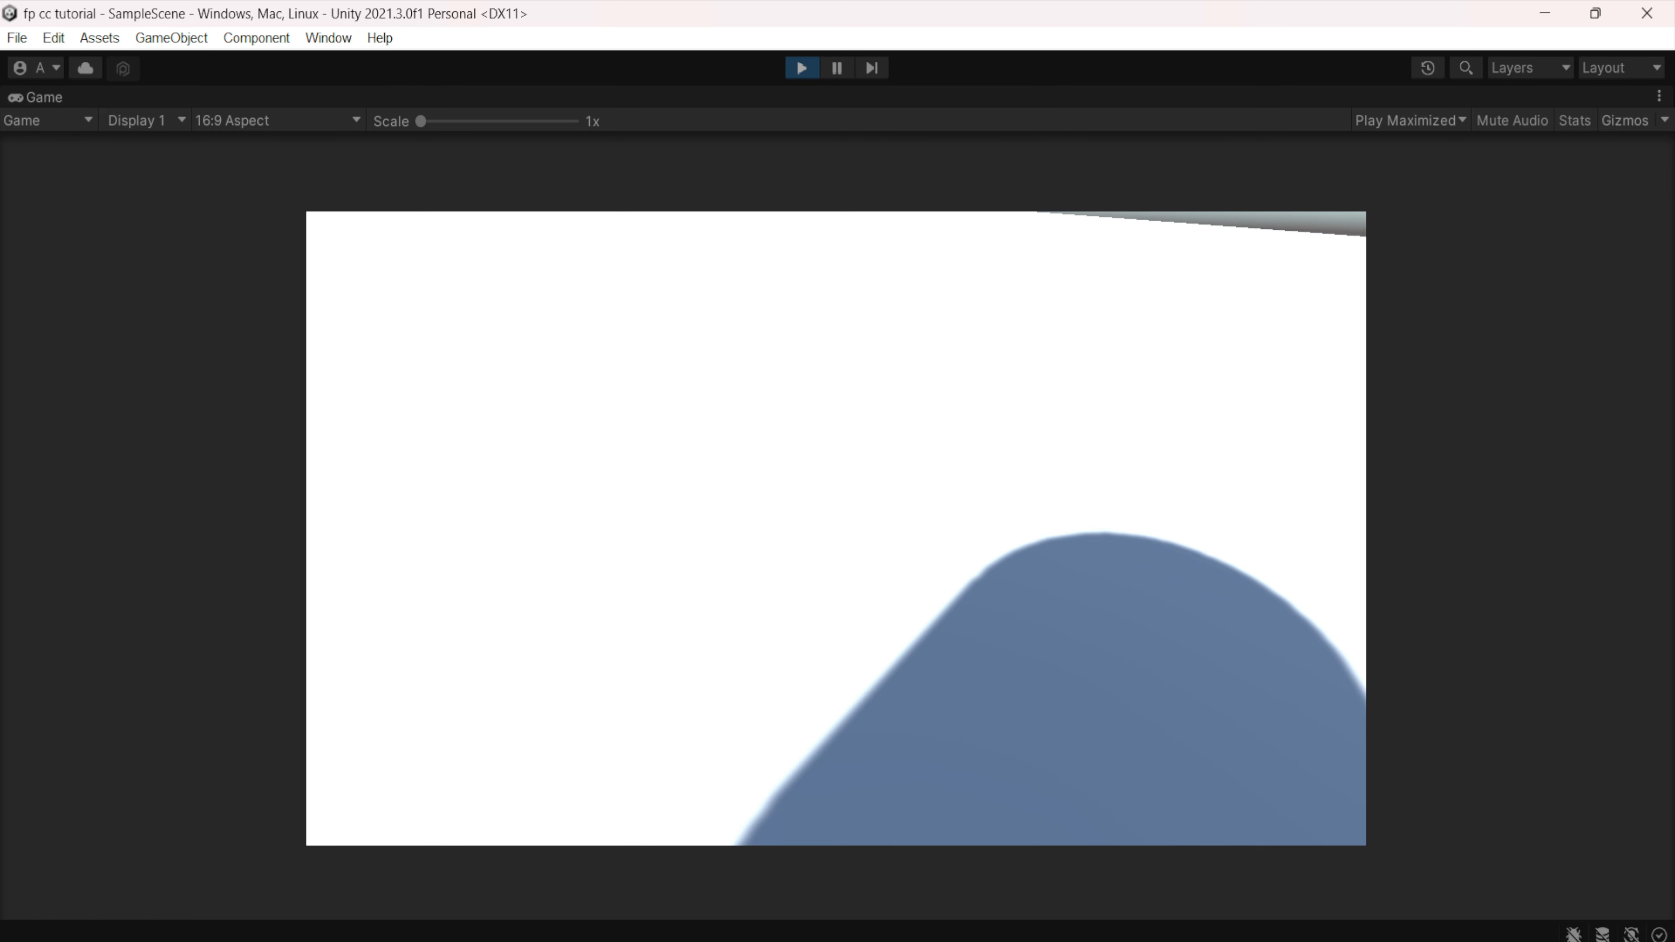
pyautogui.press('Escape')
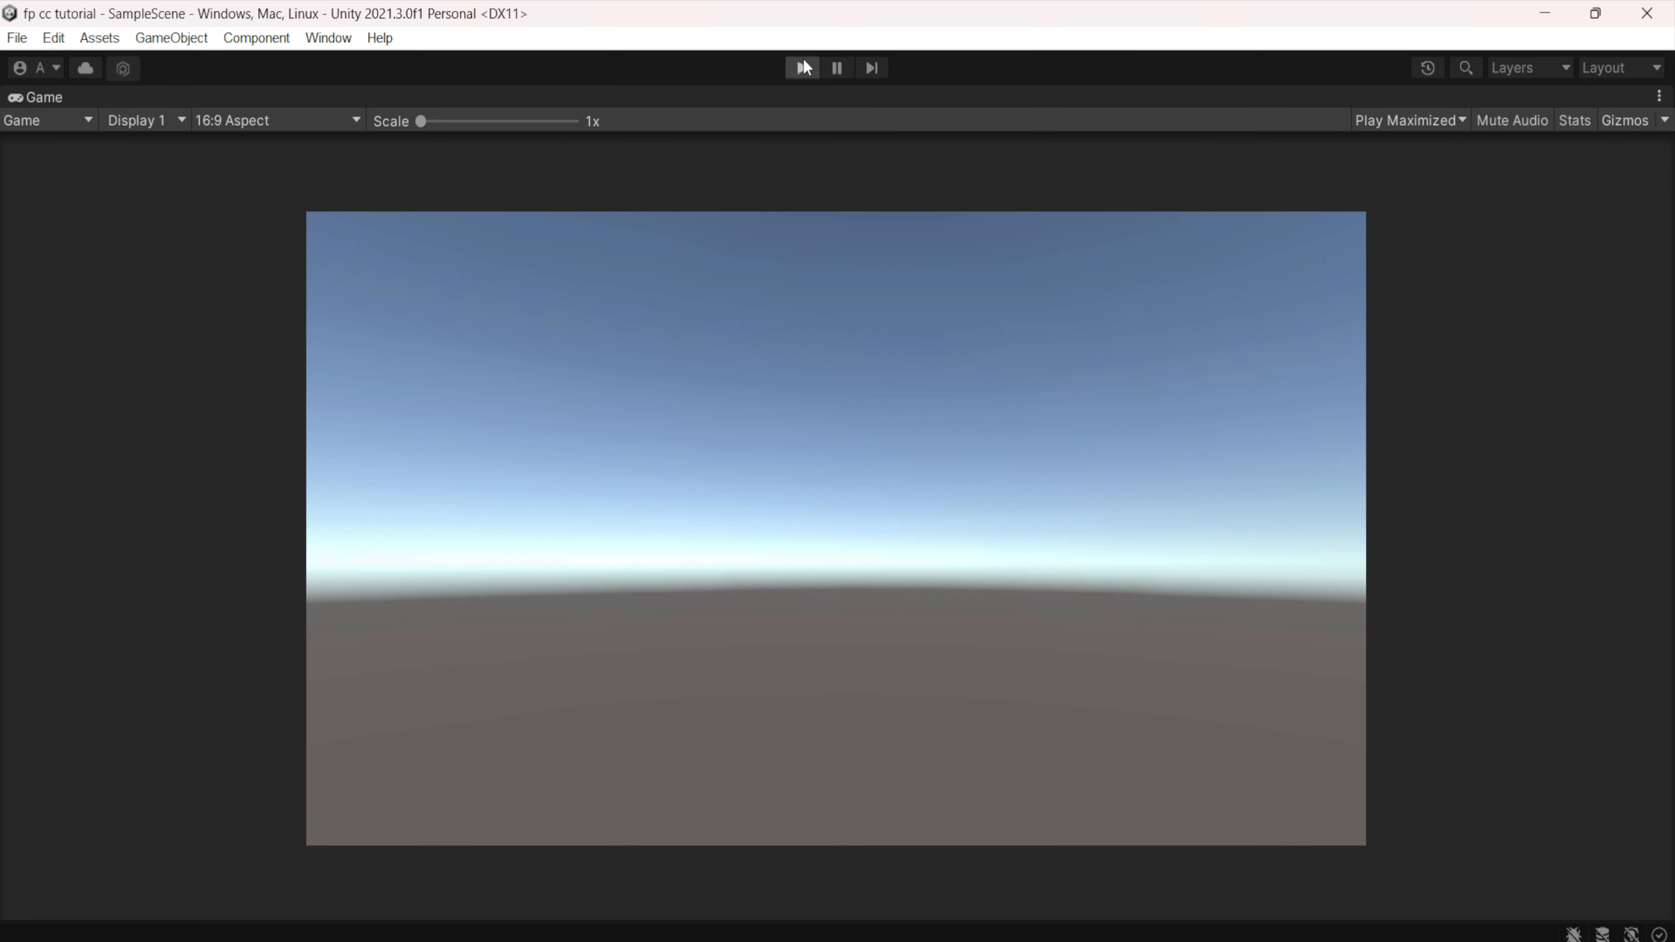
pyautogui.hotkey('ctrl', 'p')
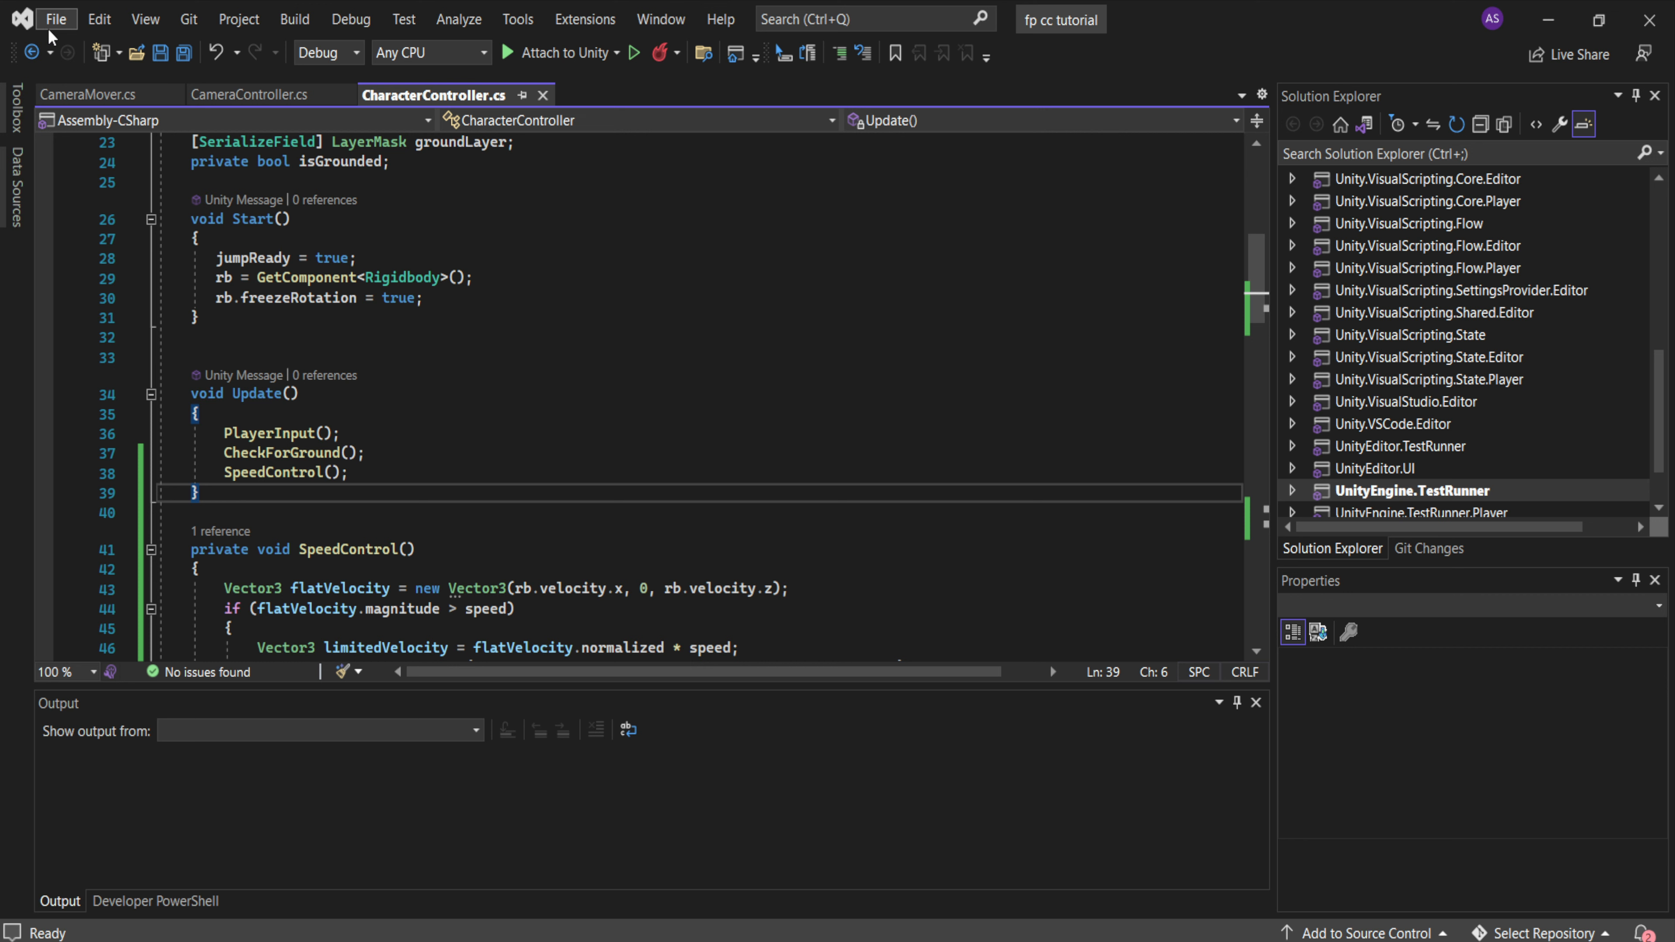
# - Close Visual Studio and switch to the Unity editor
pyautogui.click(1658, 17)
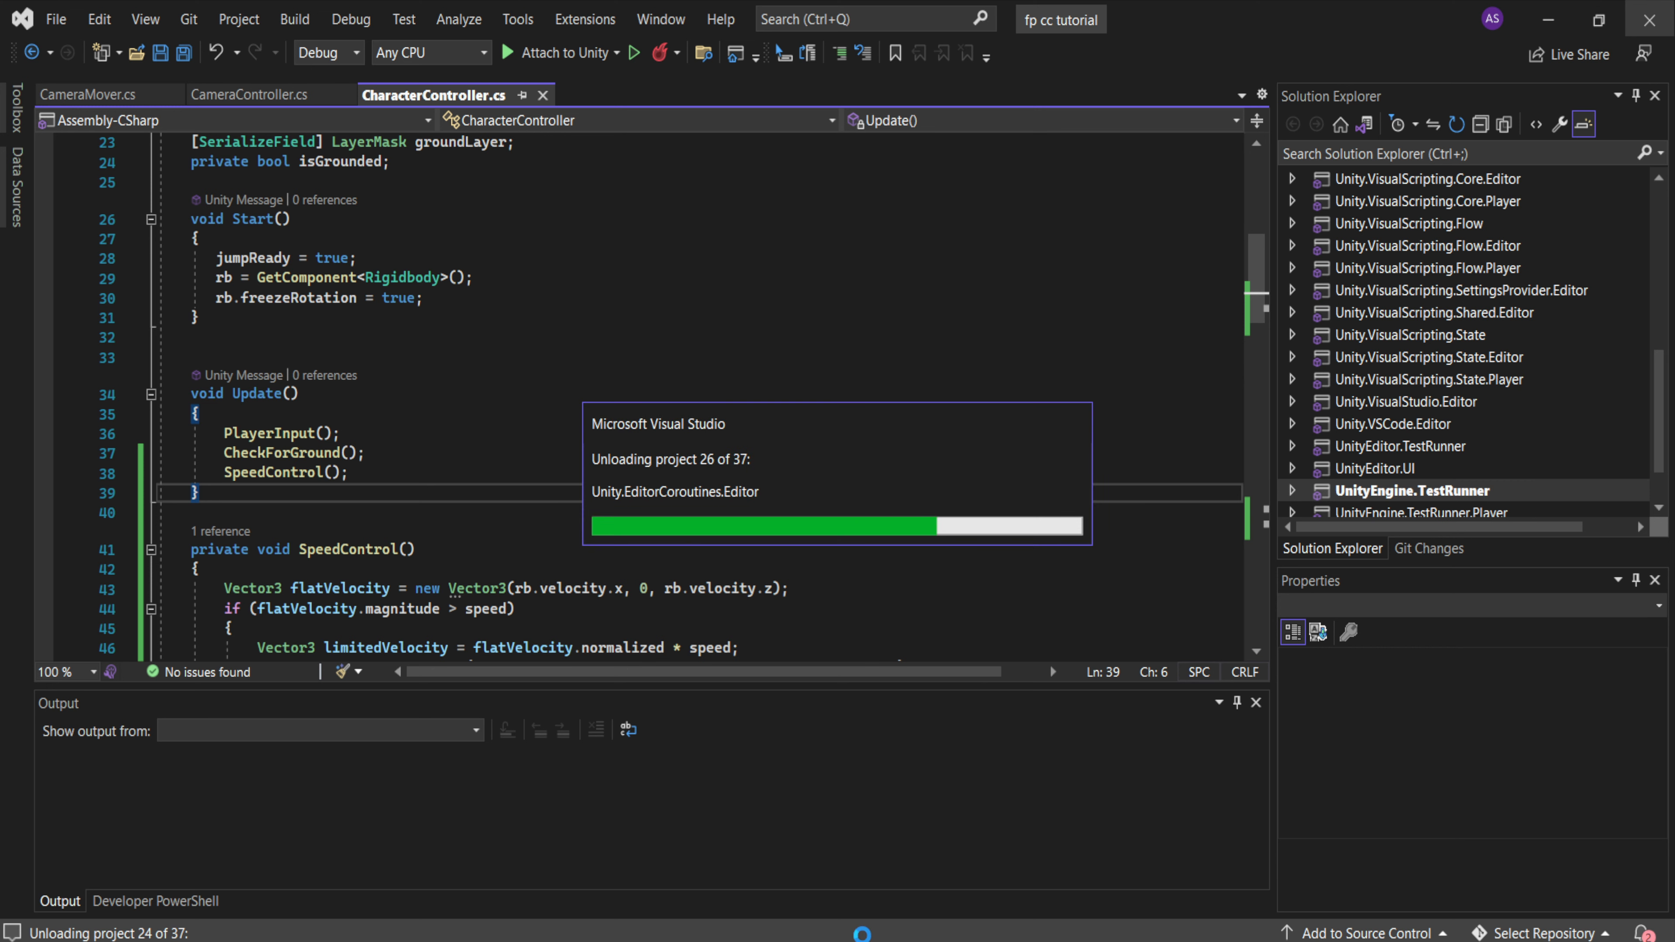
pyautogui.moveTo(862, 935)
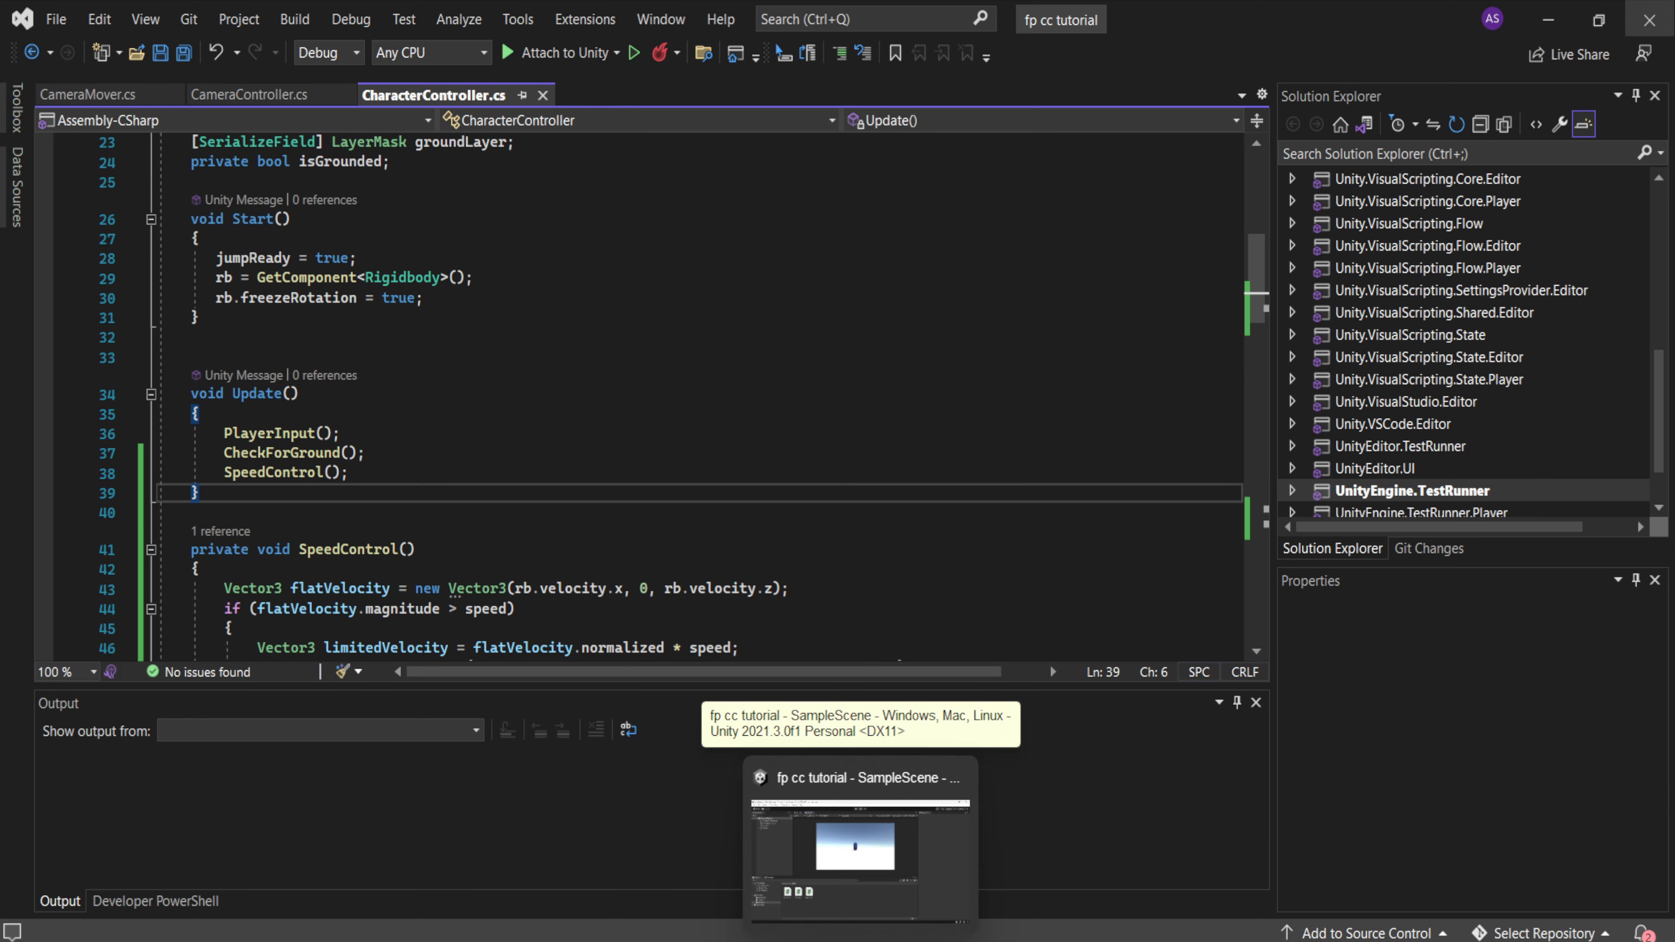
pyautogui.click(846, 900)
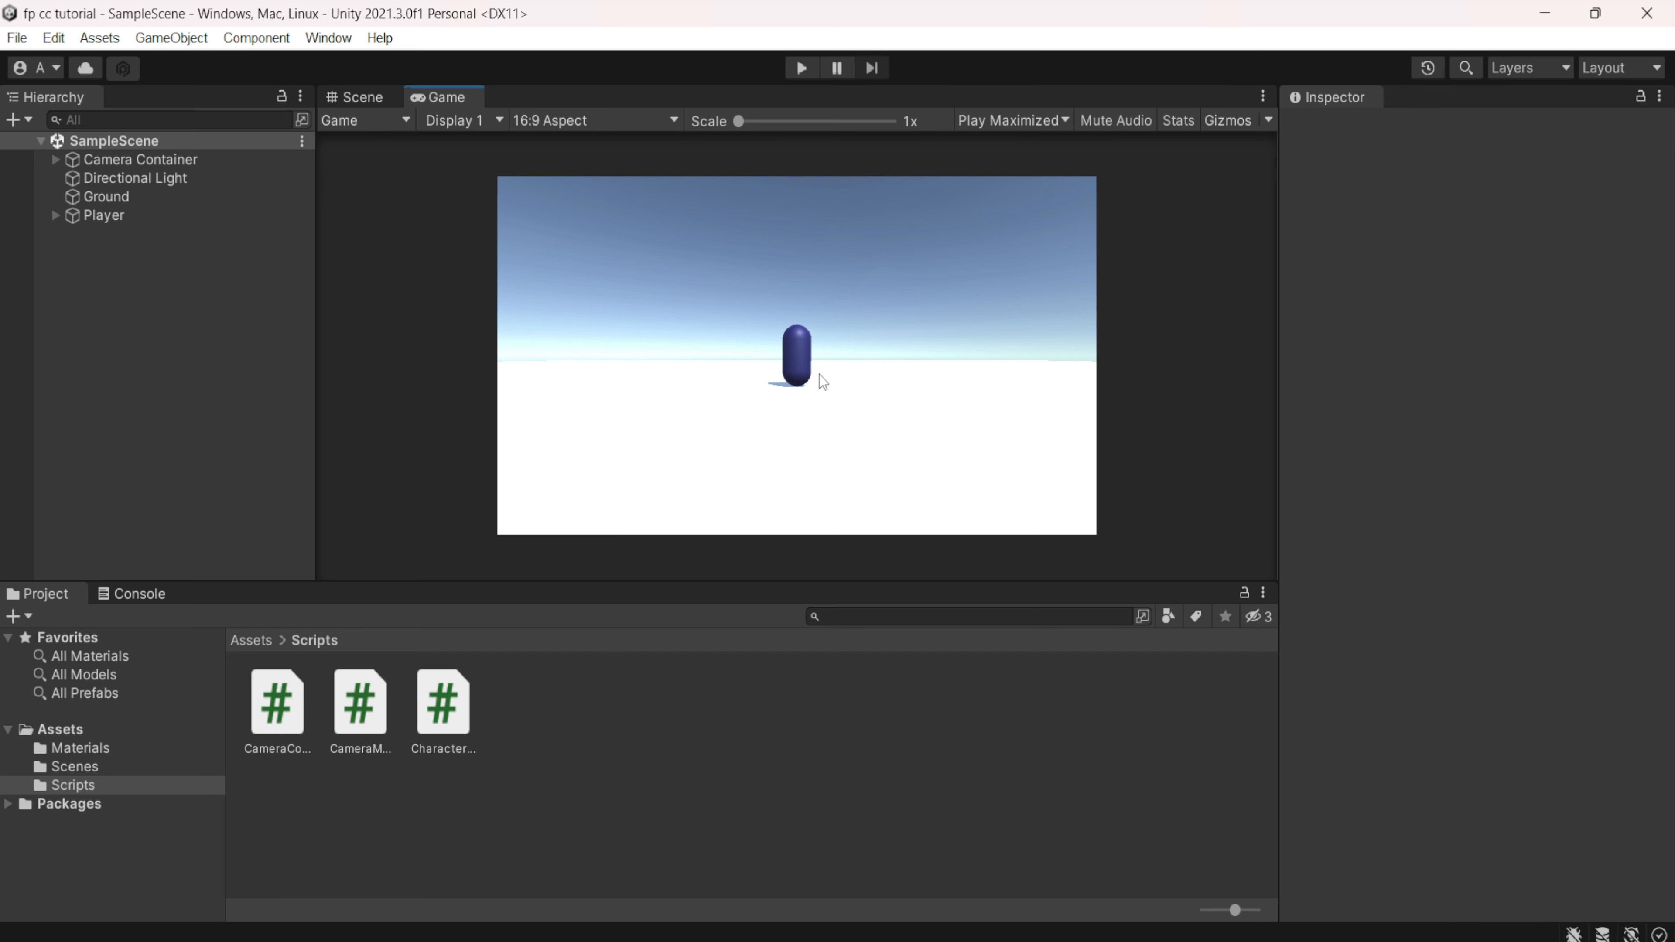
# - Select the Ground plane and show the whole plane in the Scene view
pyautogui.click(132, 193)
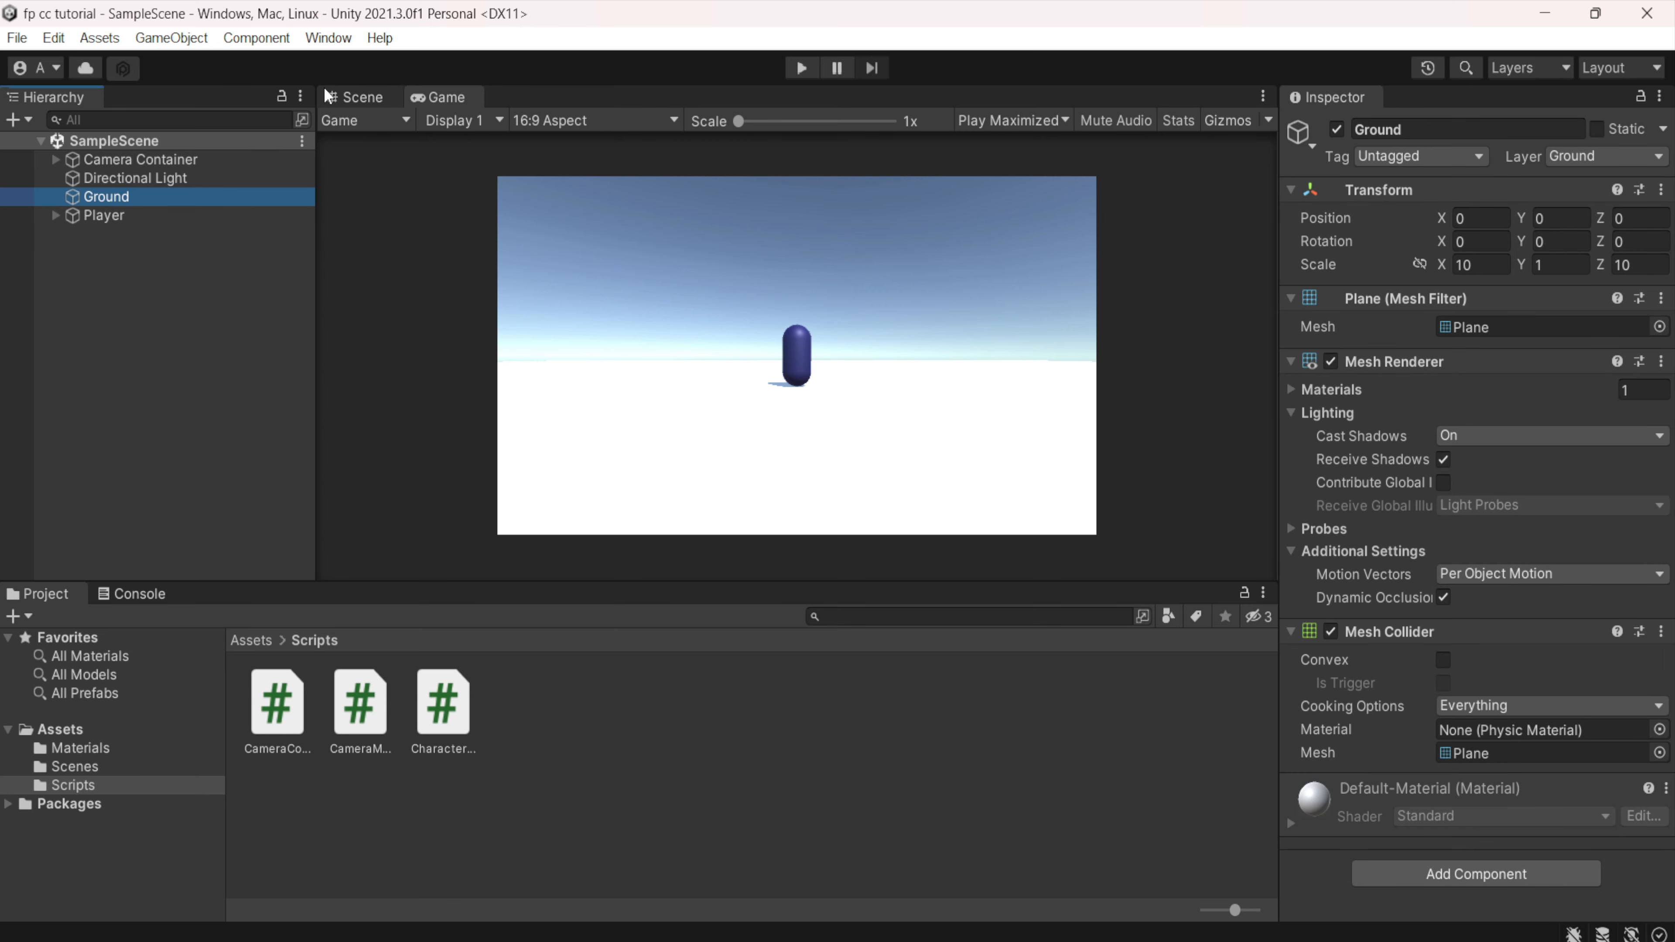
pyautogui.click(350, 100)
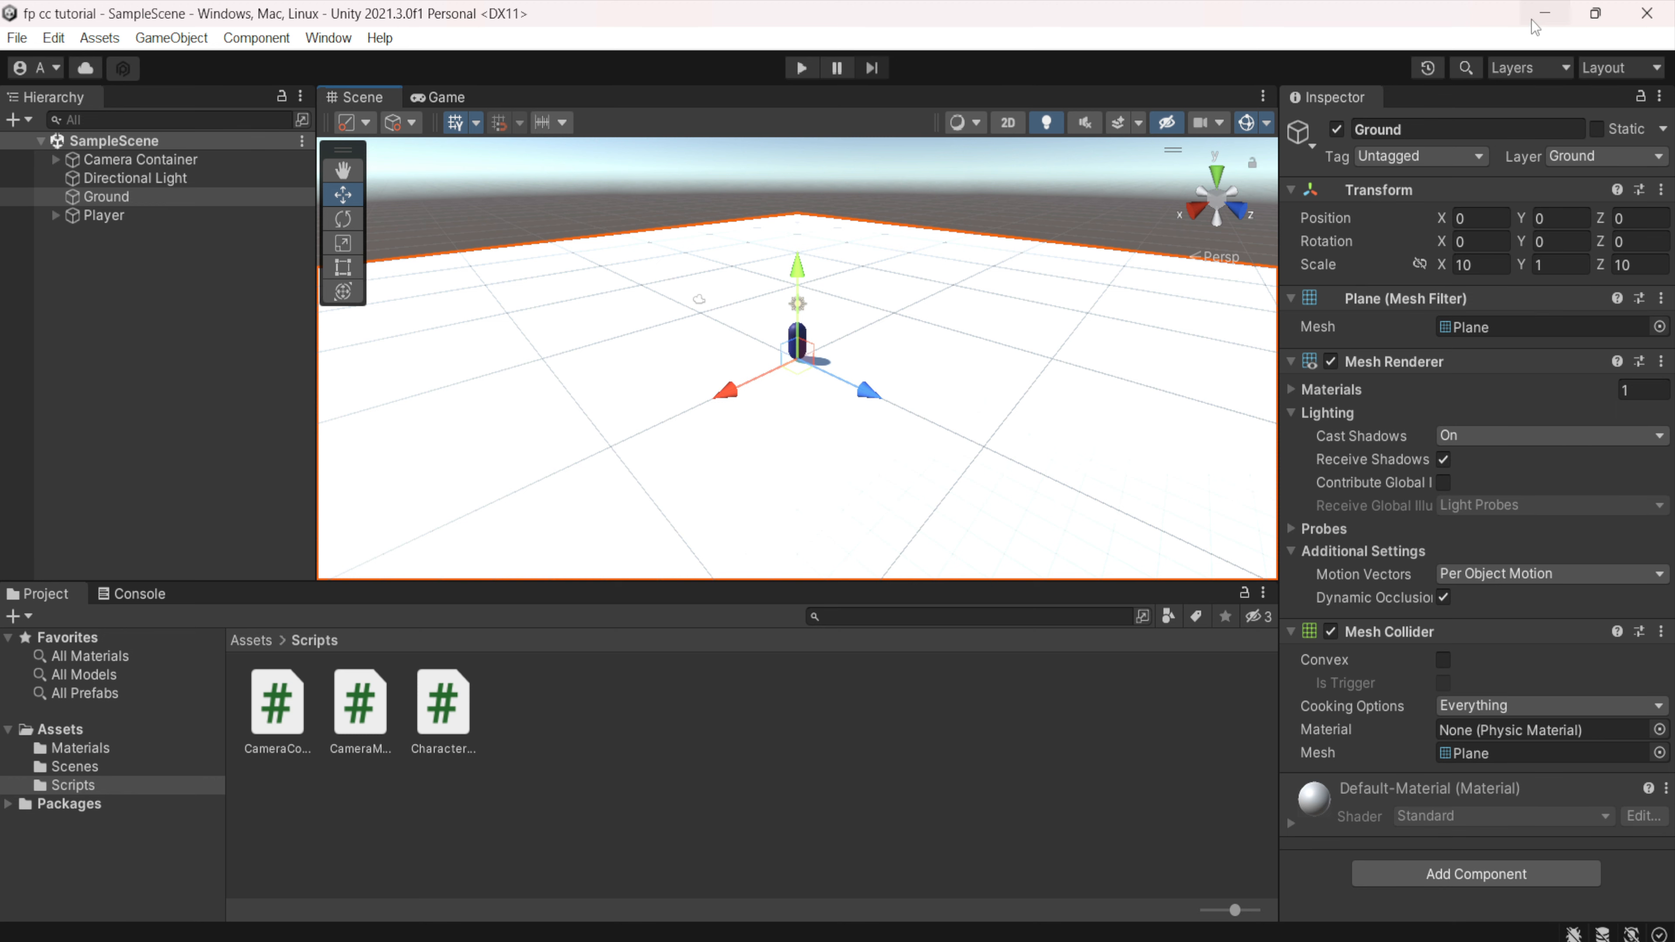
pyautogui.scroll(-5, 989, 492)
pyautogui.scroll(-5, 1054, 359)
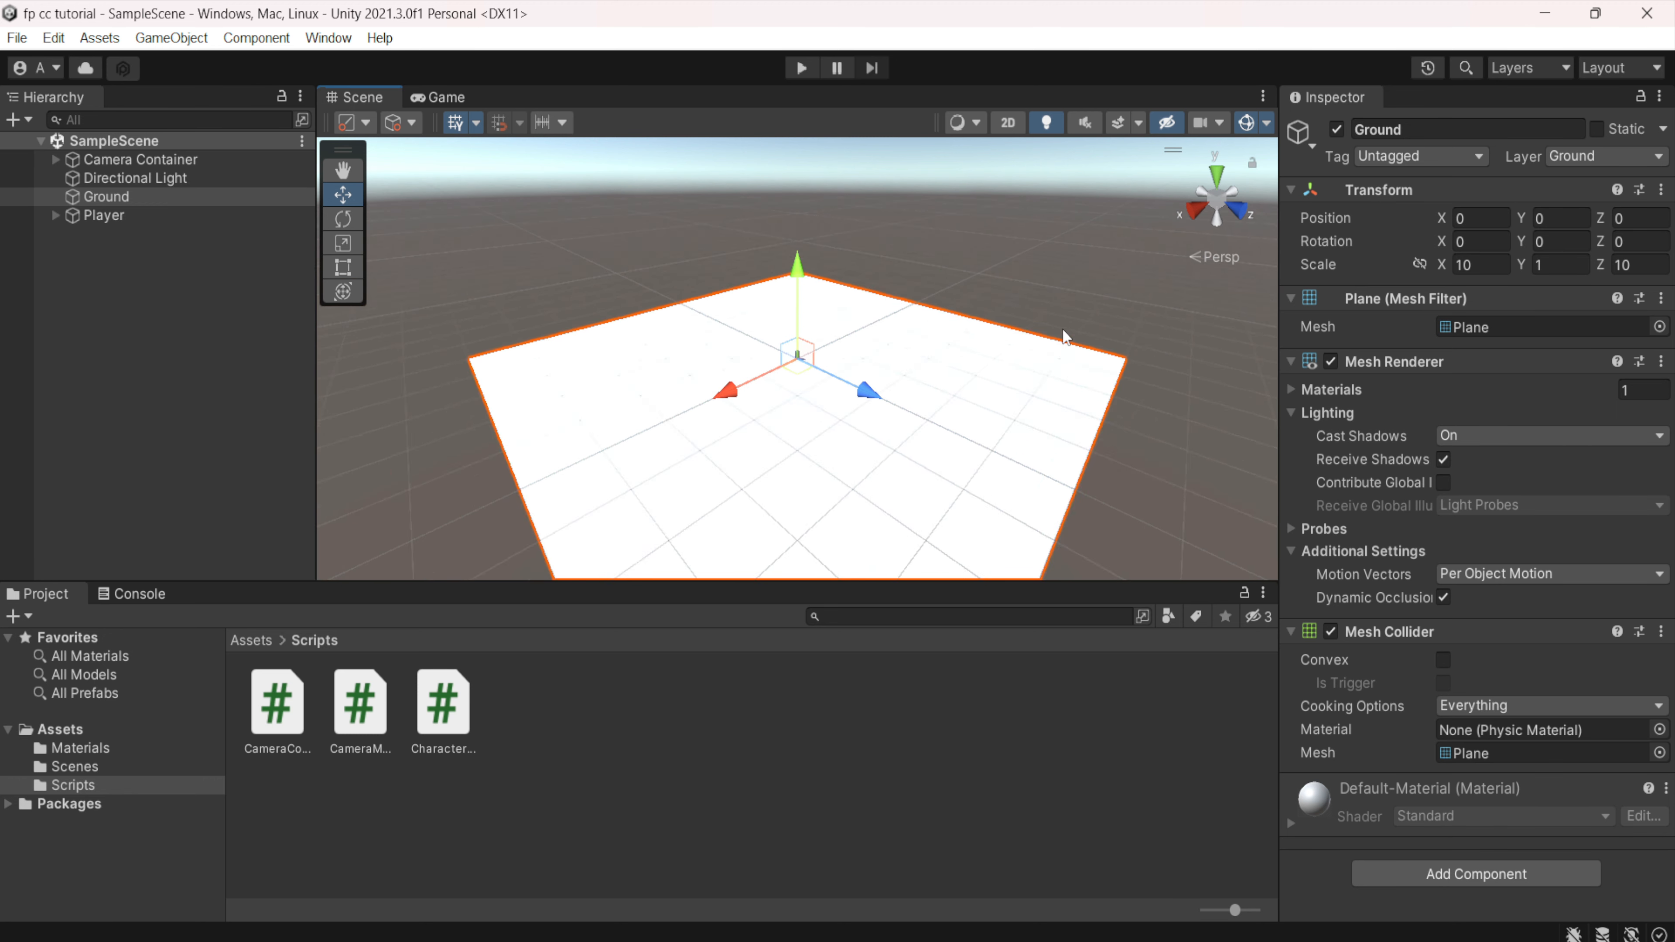
# - Open the Unity Asset Store website from Unity and search it for "ground textures"
pyautogui.click(332, 40)
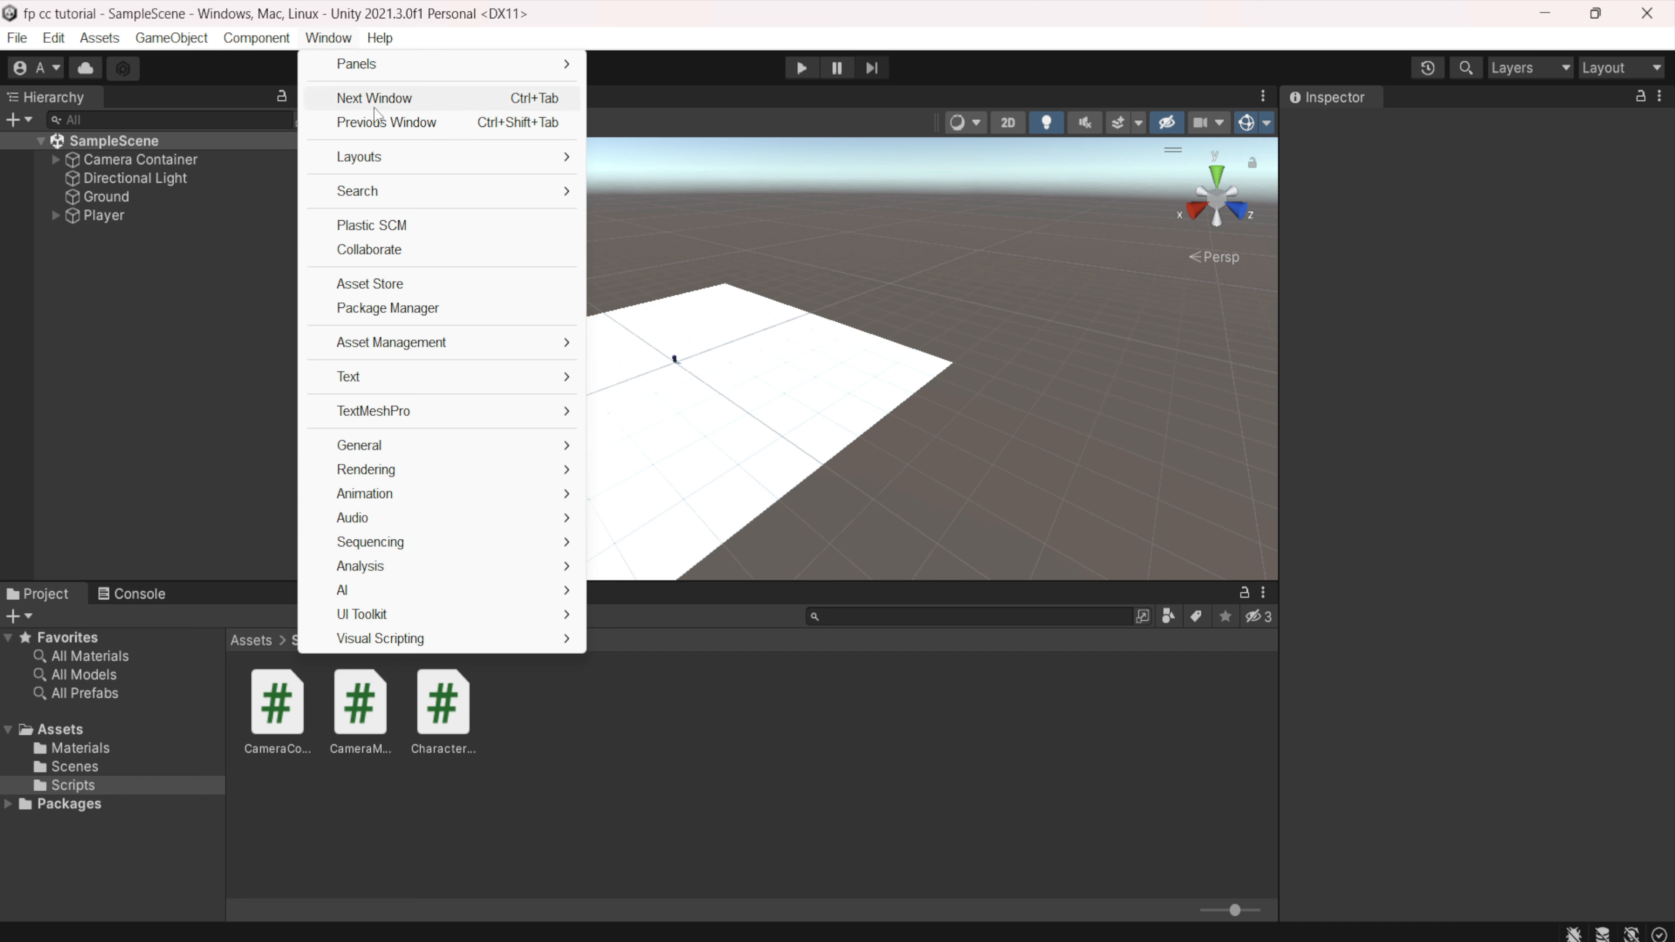
pyautogui.click(399, 289)
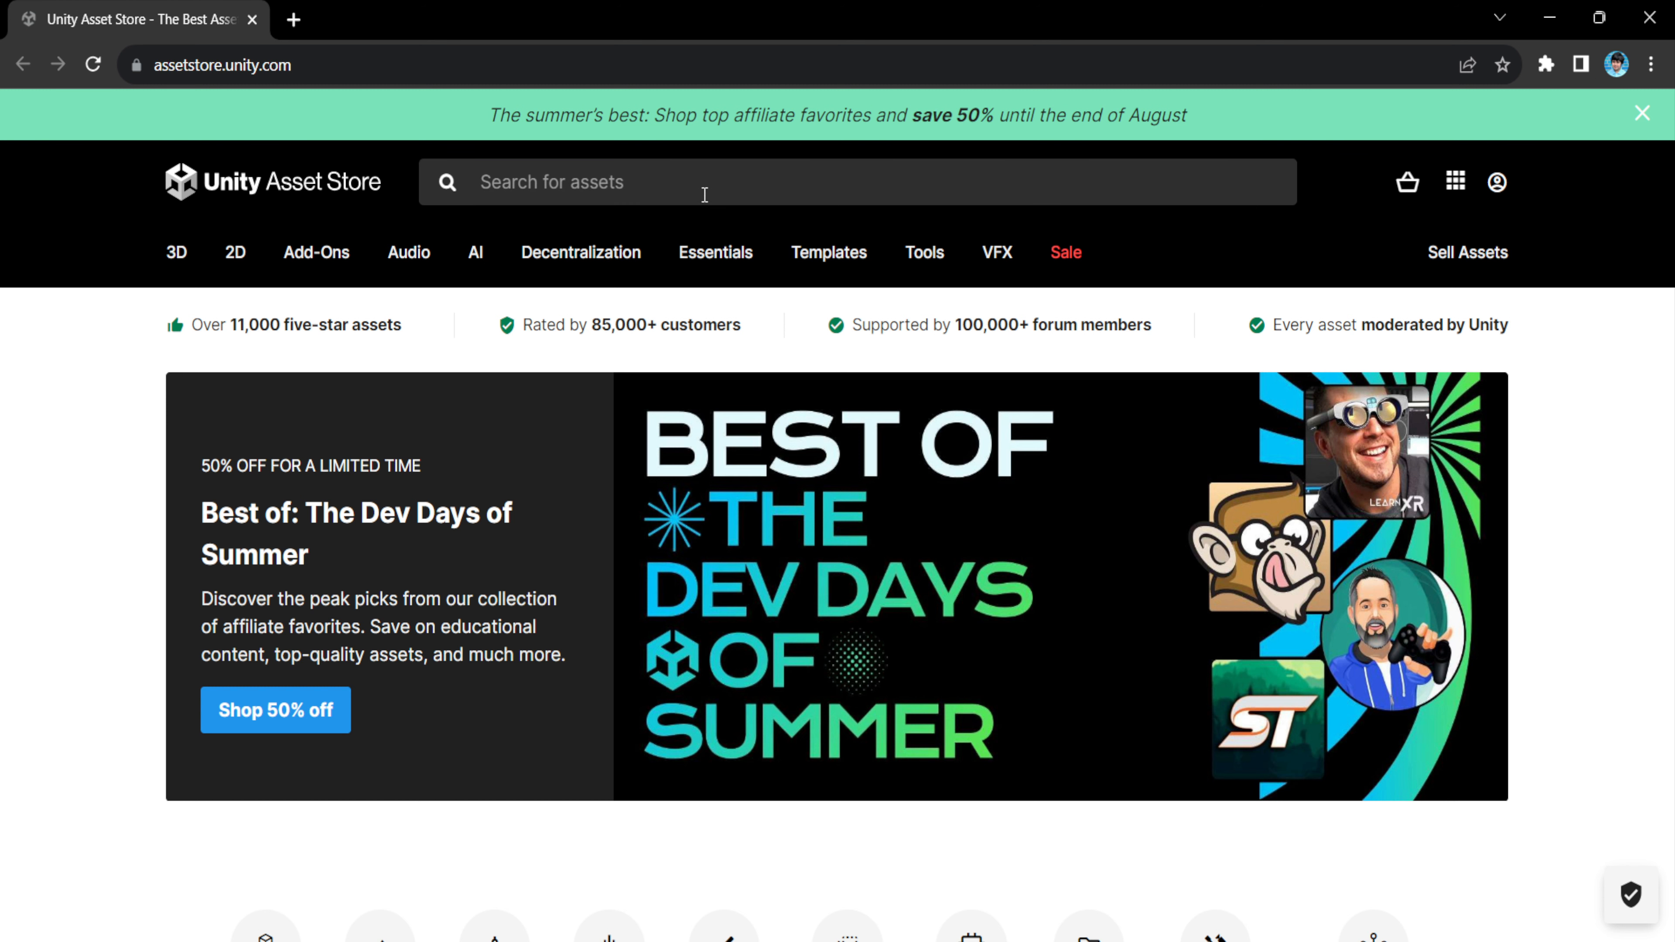
pyautogui.click(688, 200)
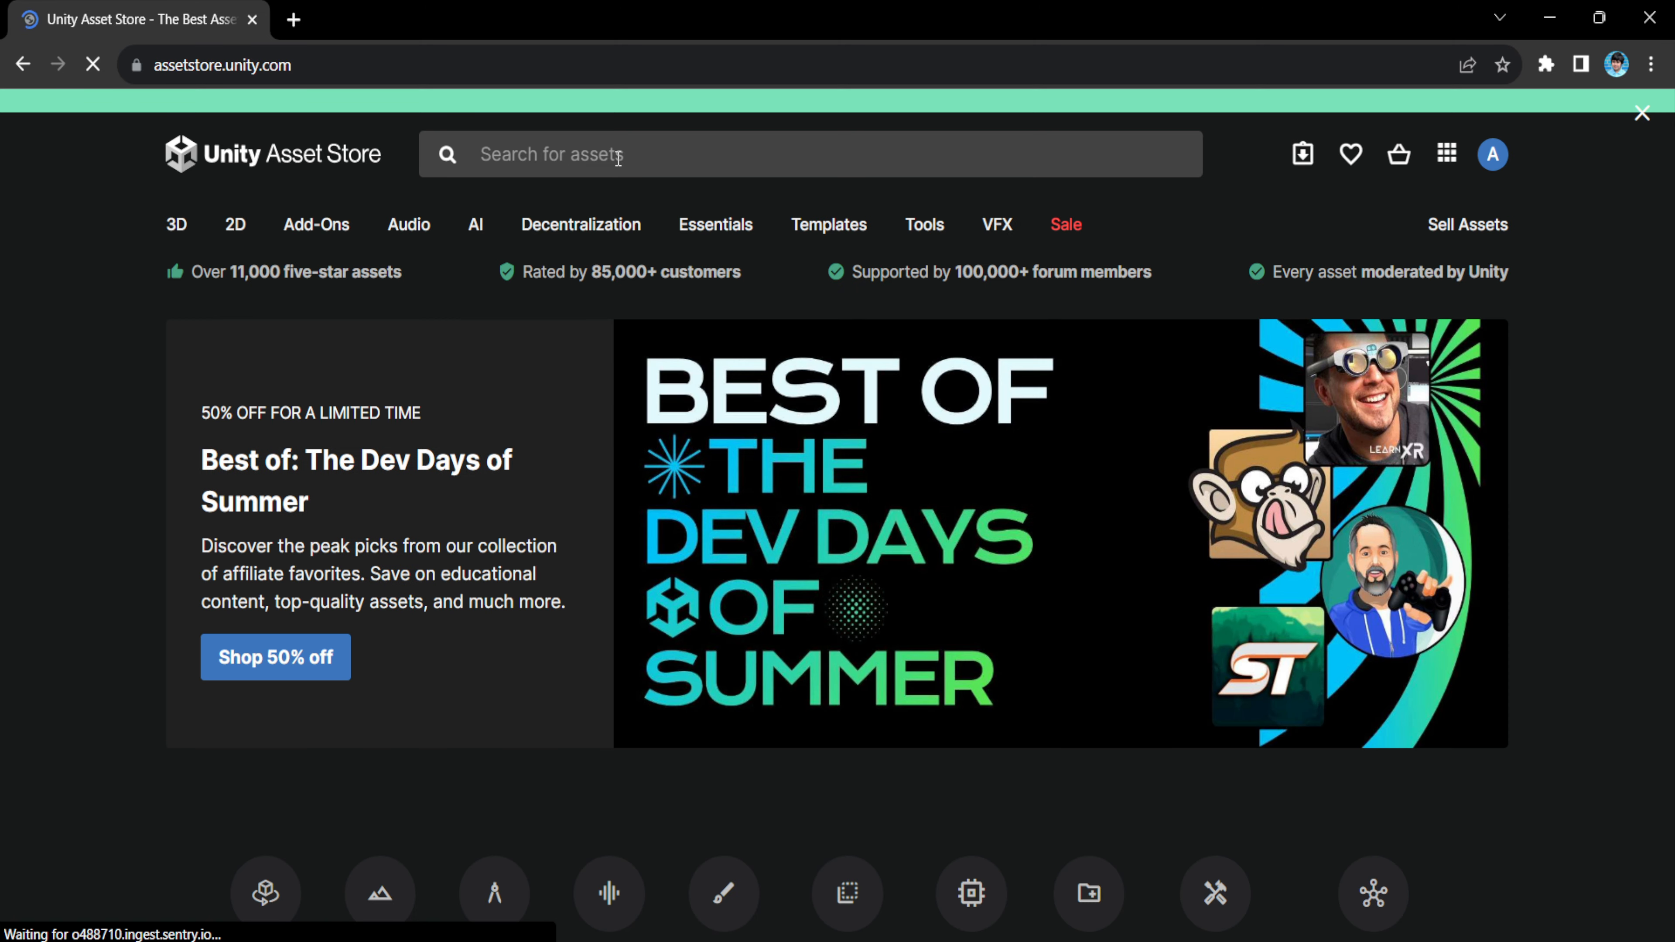
pyautogui.click(612, 183)
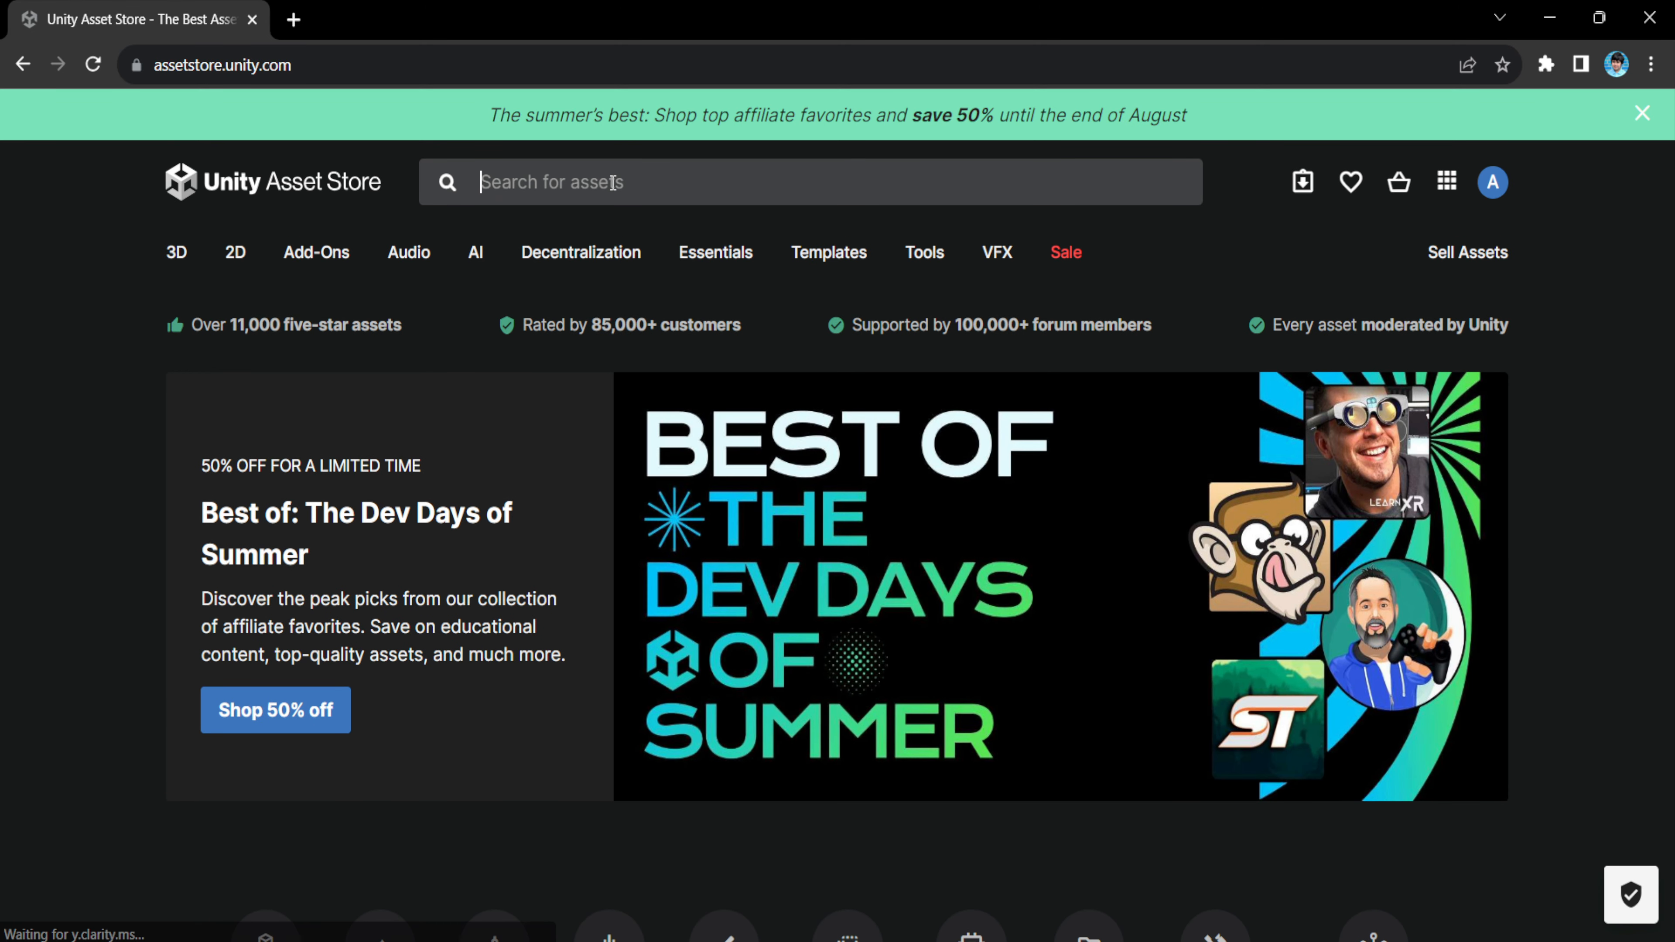
pyautogui.write('g')
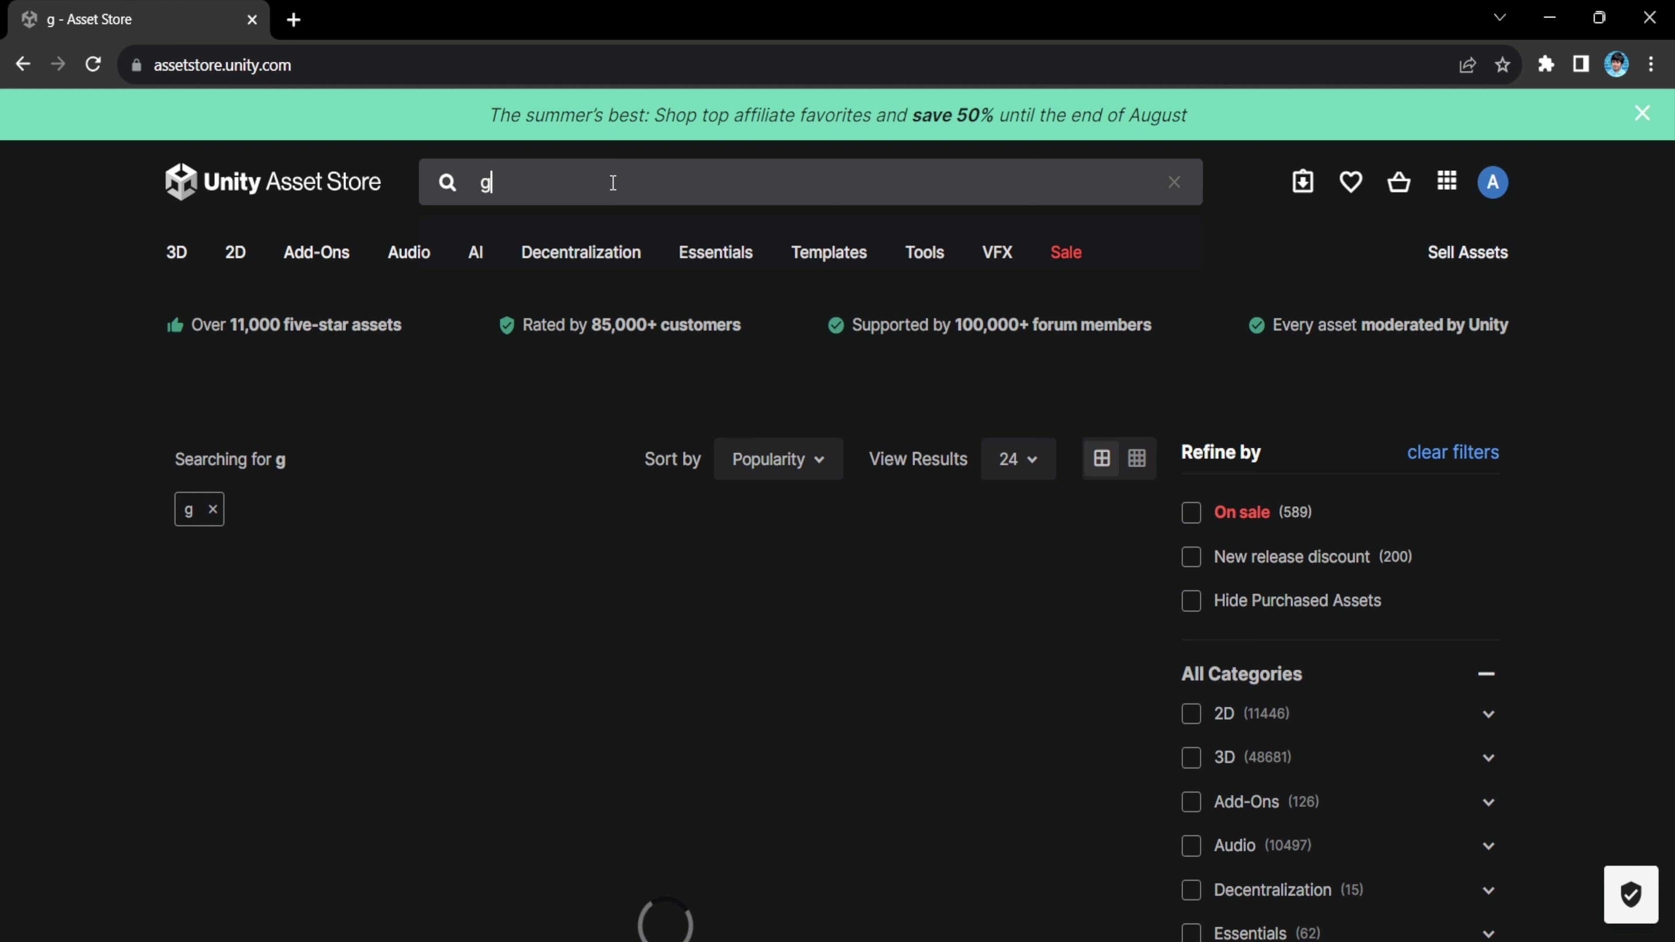
pyautogui.write('round tex')
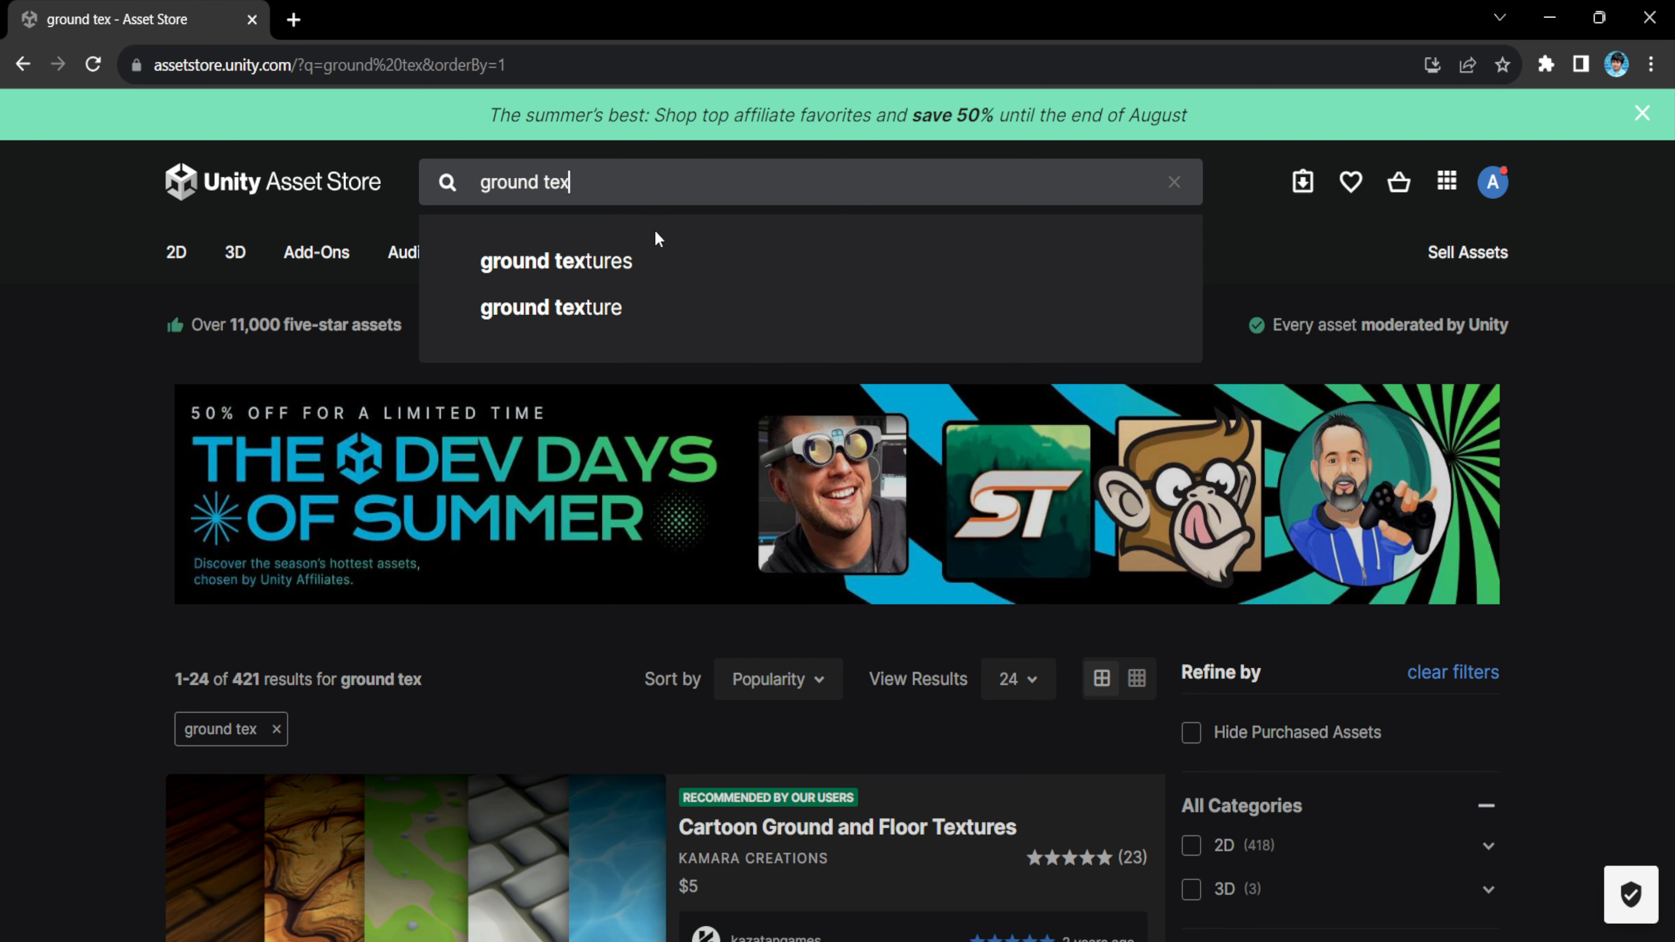
pyautogui.click(635, 262)
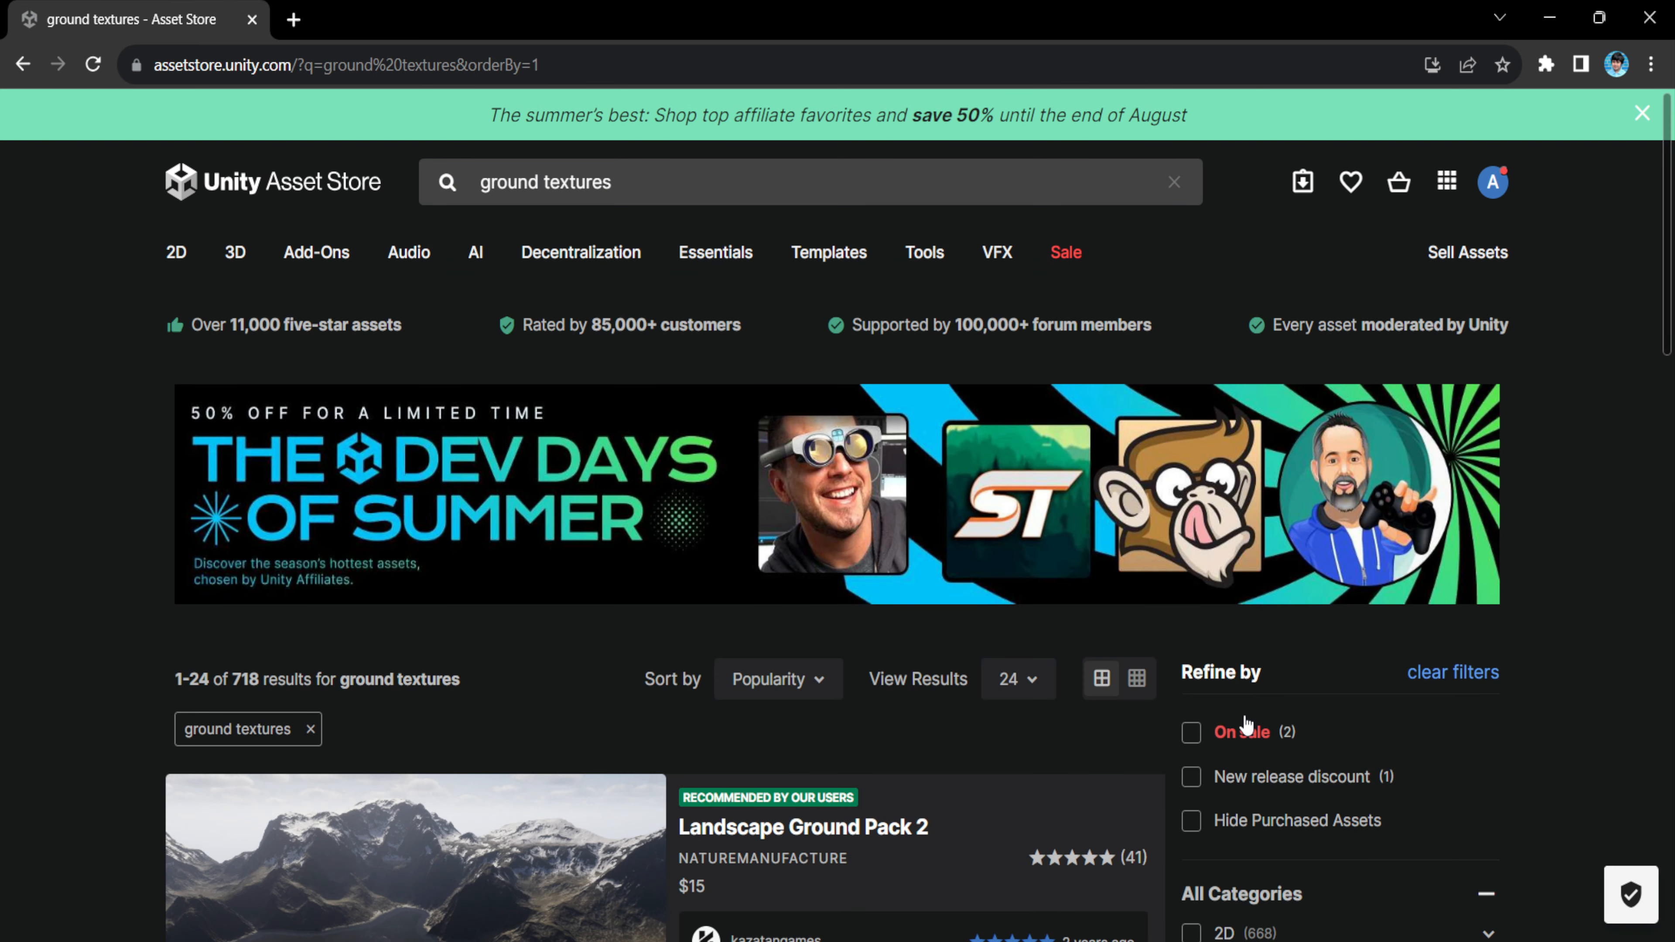
# - Filter the ground texture results by price to show only Free Assets
pyautogui.scroll(-10, 1245, 726)
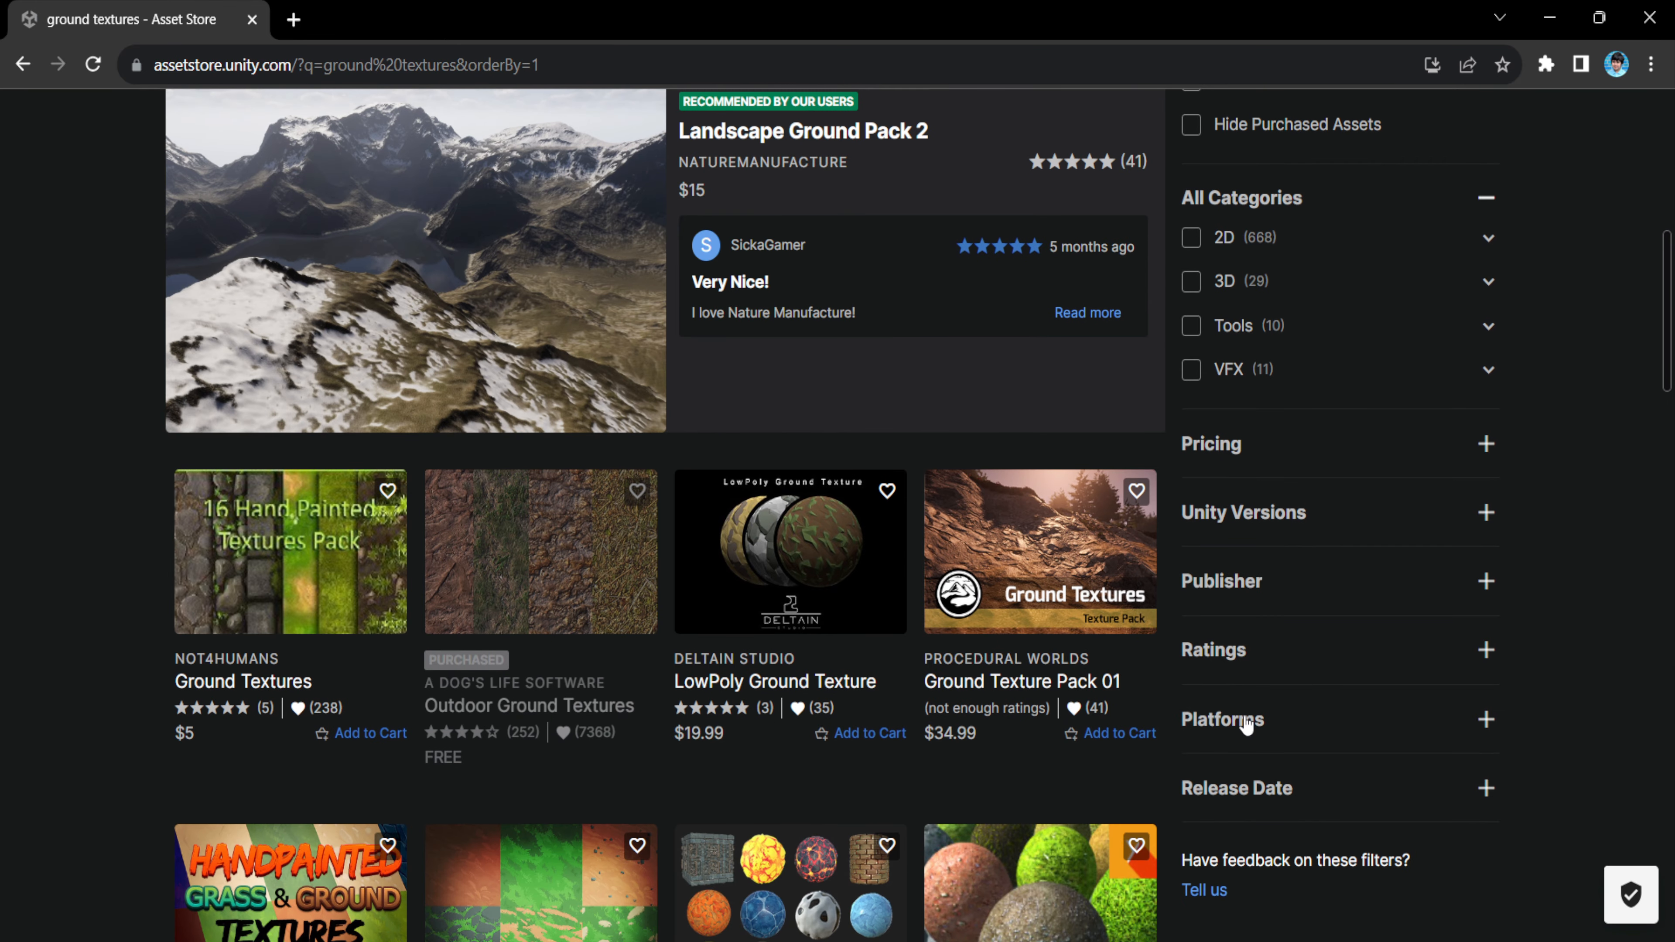
pyautogui.click(1222, 444)
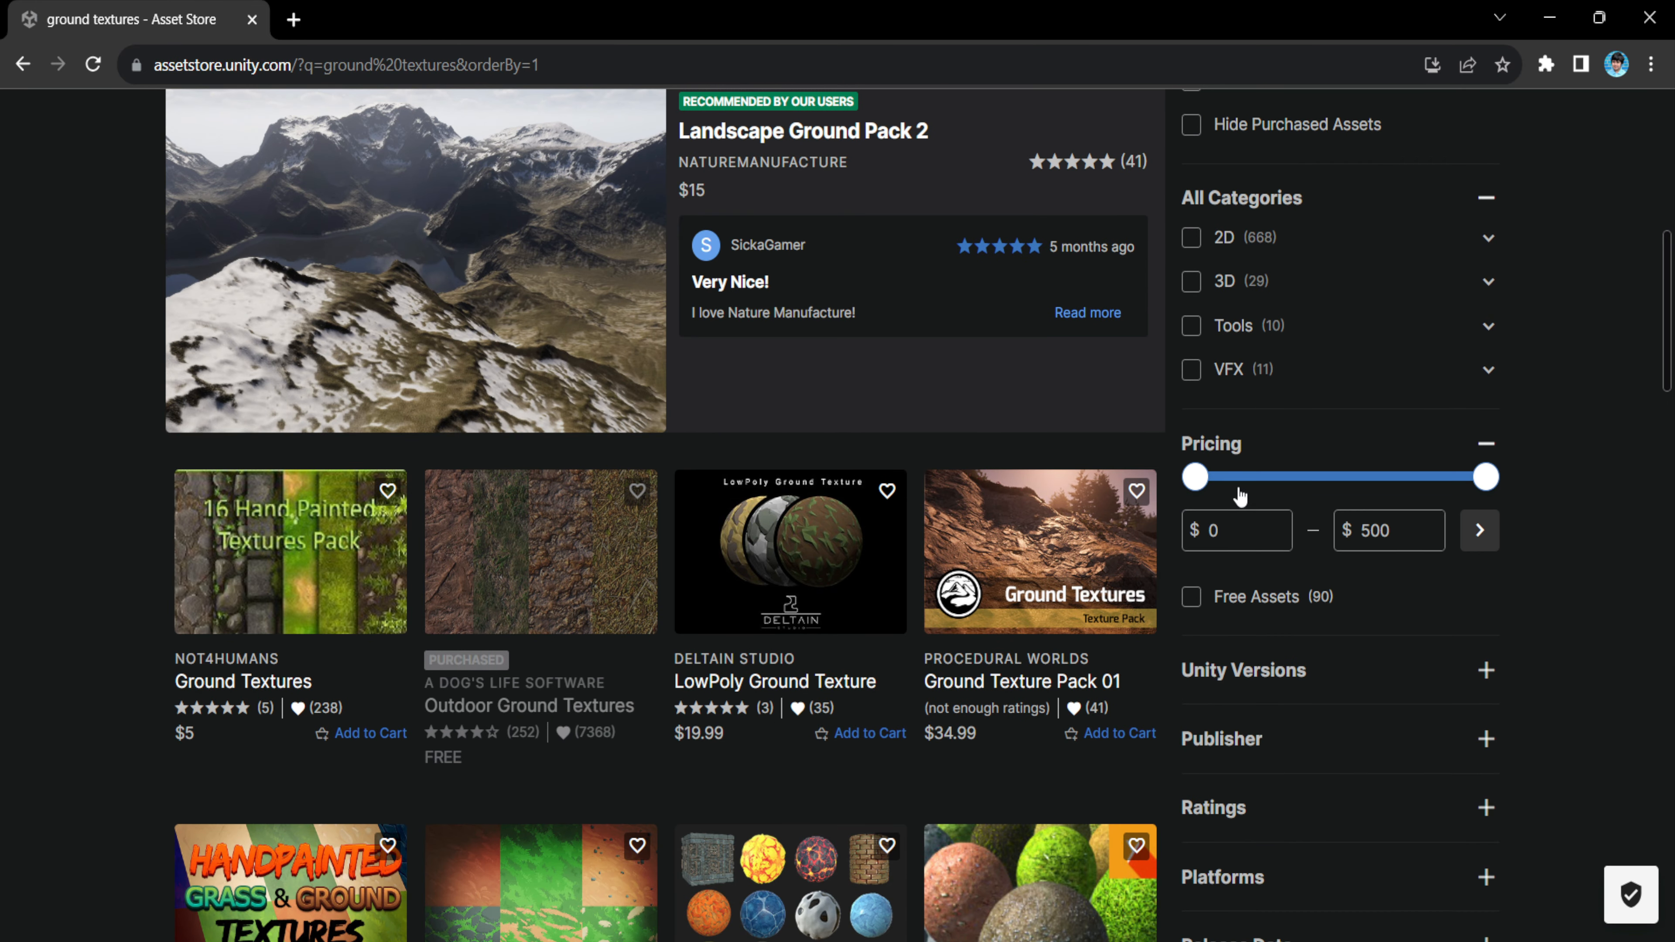
pyautogui.click(1191, 597)
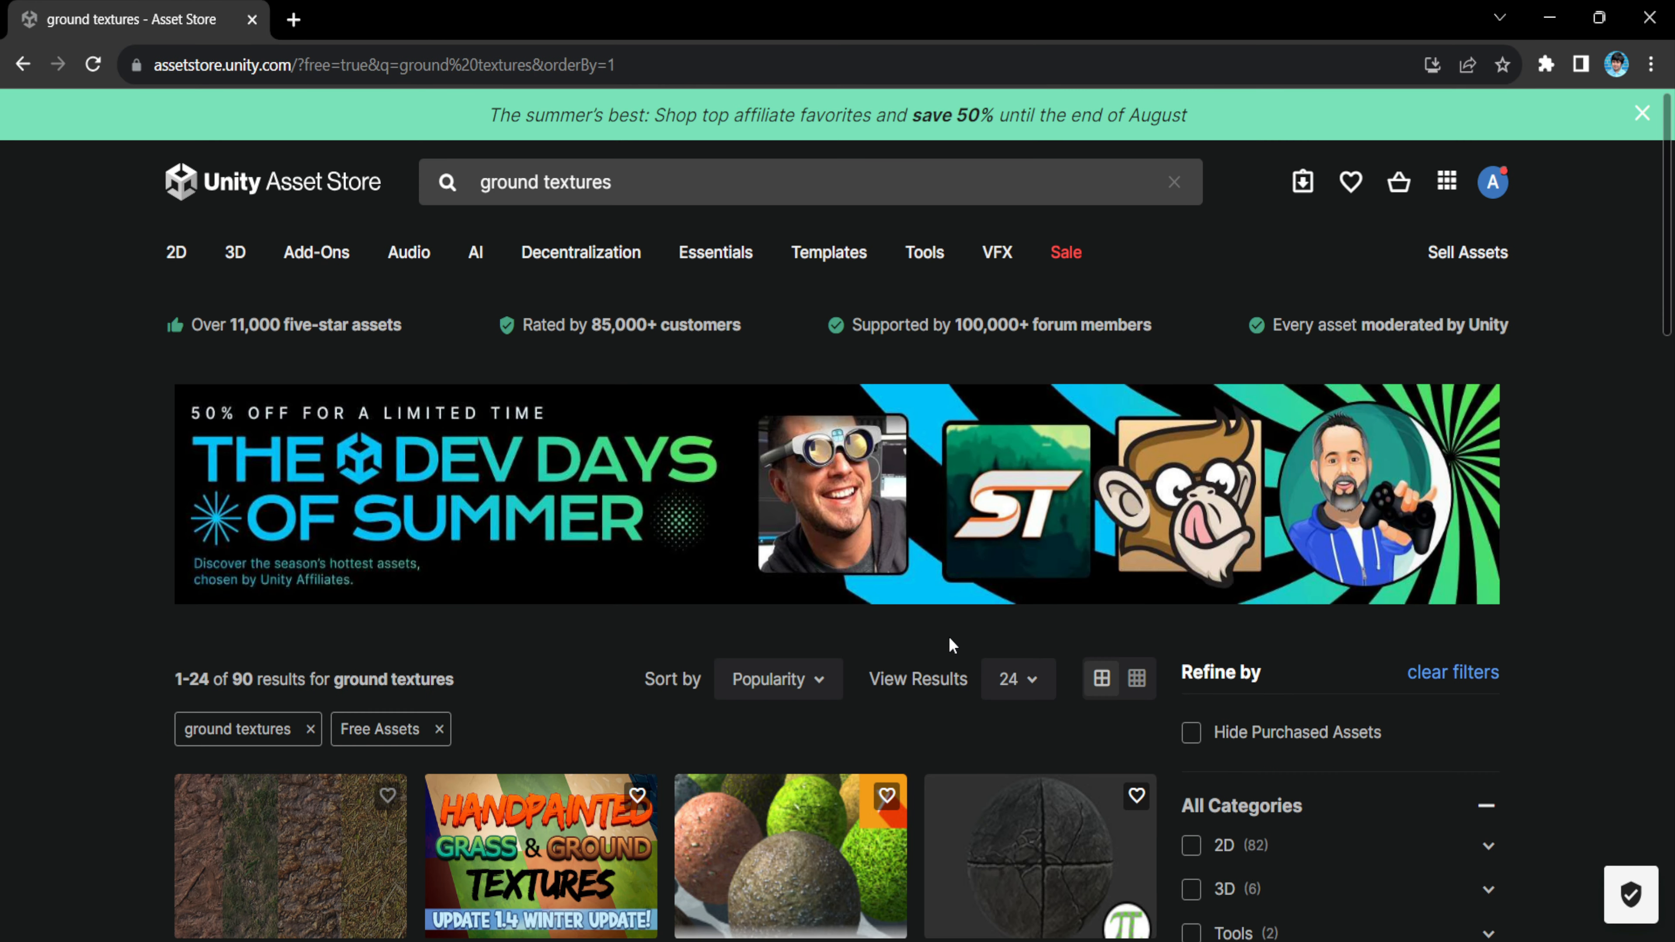
# - Examine the free ground texture packs in the results, and close the browser to return to Unity
pyautogui.scroll(-13, 950, 643)
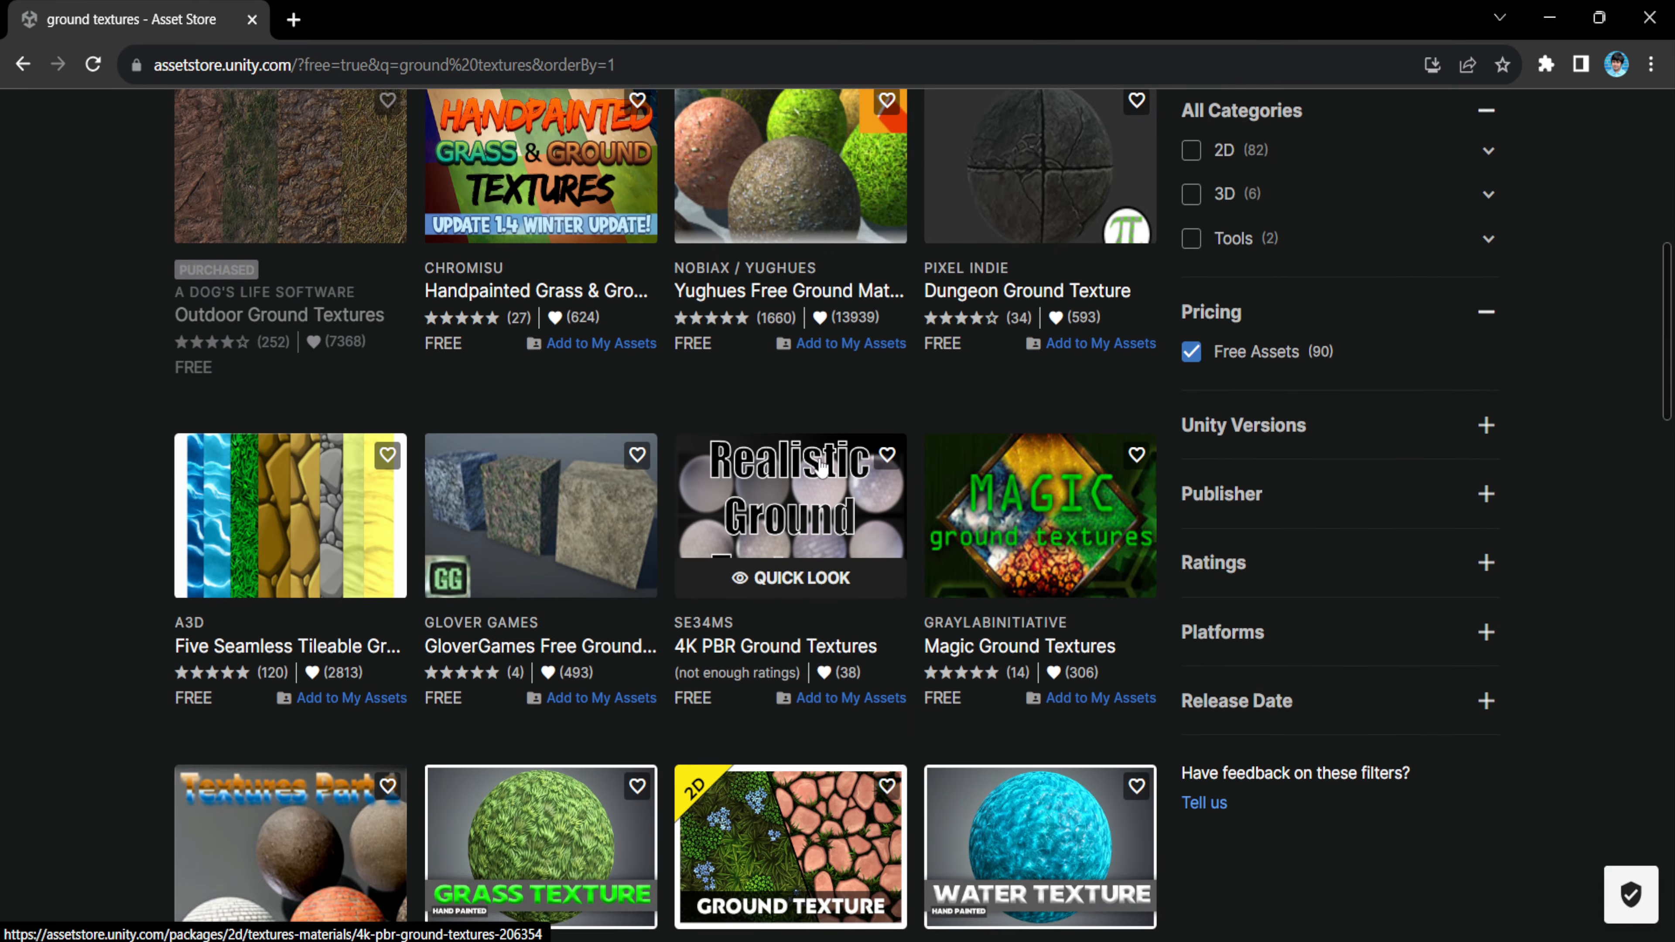
pyautogui.scroll(-9, 765, 462)
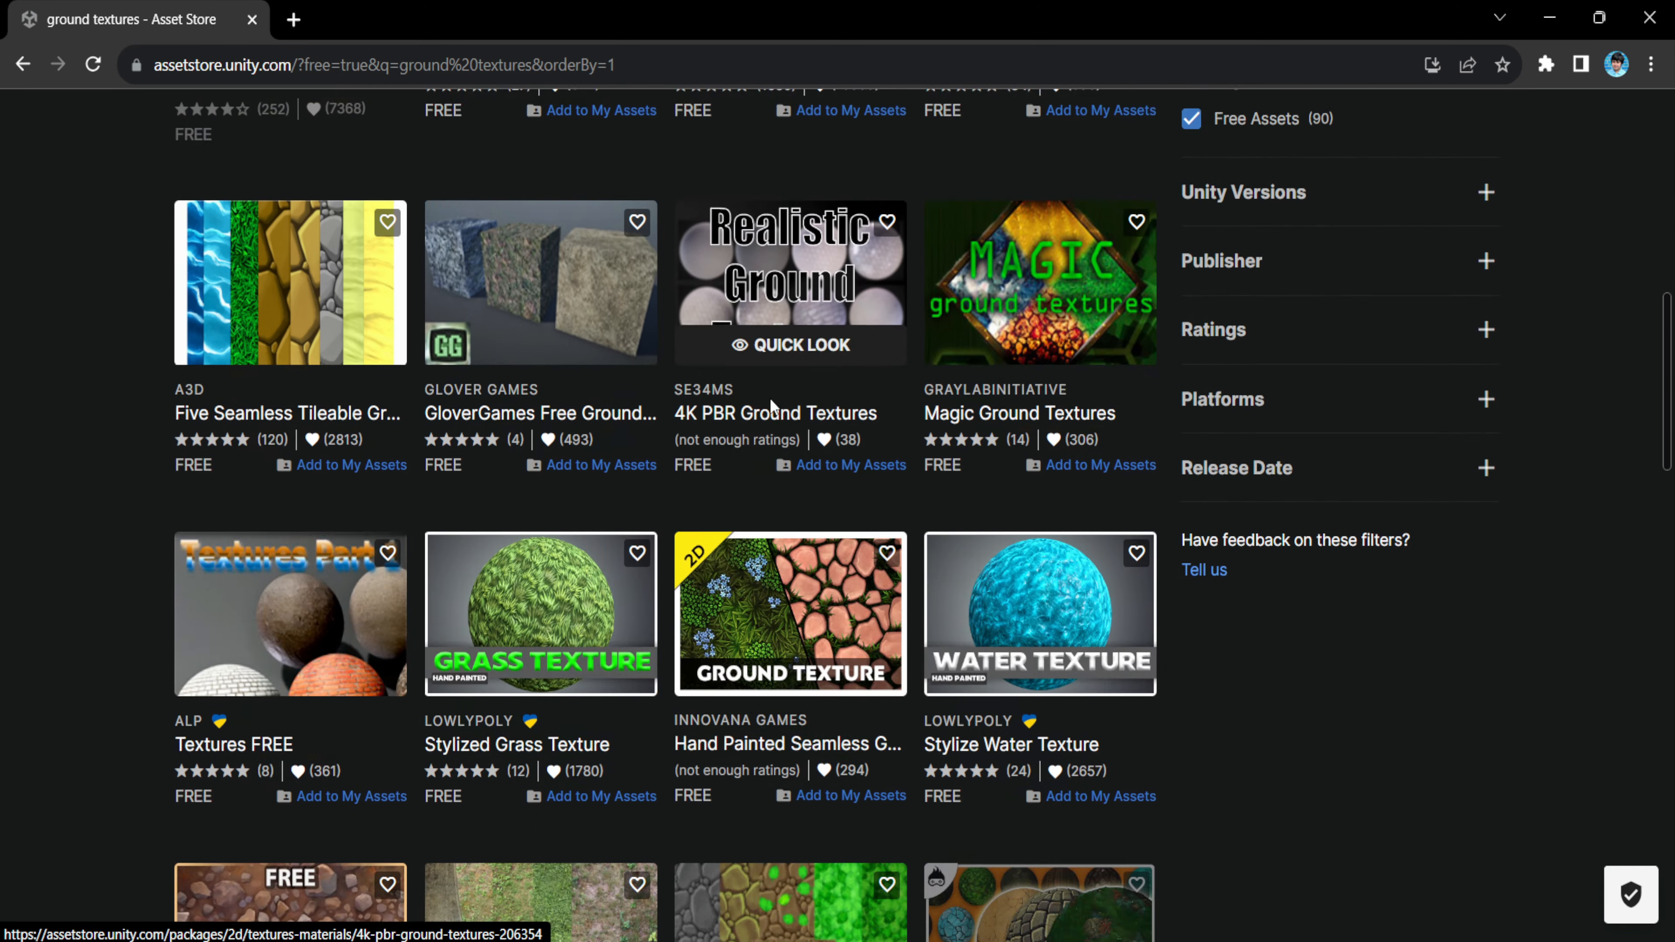
pyautogui.scroll(-14, 774, 406)
pyautogui.scroll(4, 773, 410)
pyautogui.scroll(9, 773, 406)
pyautogui.scroll(-5, 759, 456)
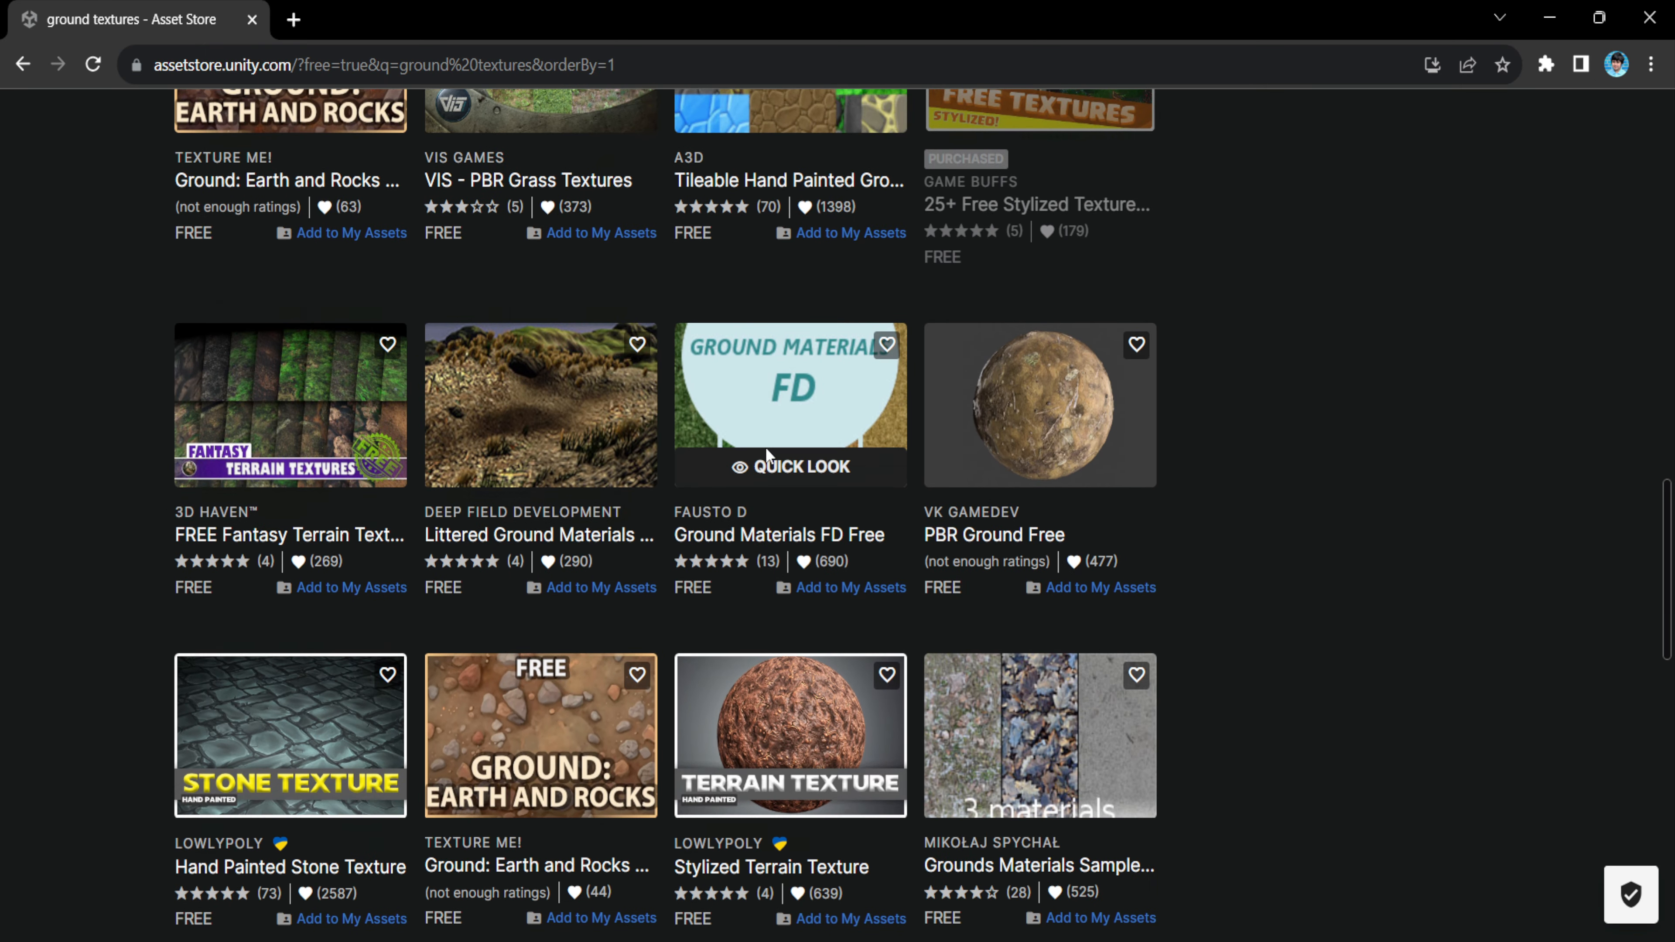
pyautogui.scroll(-6, 924, 475)
pyautogui.scroll(20, 1090, 496)
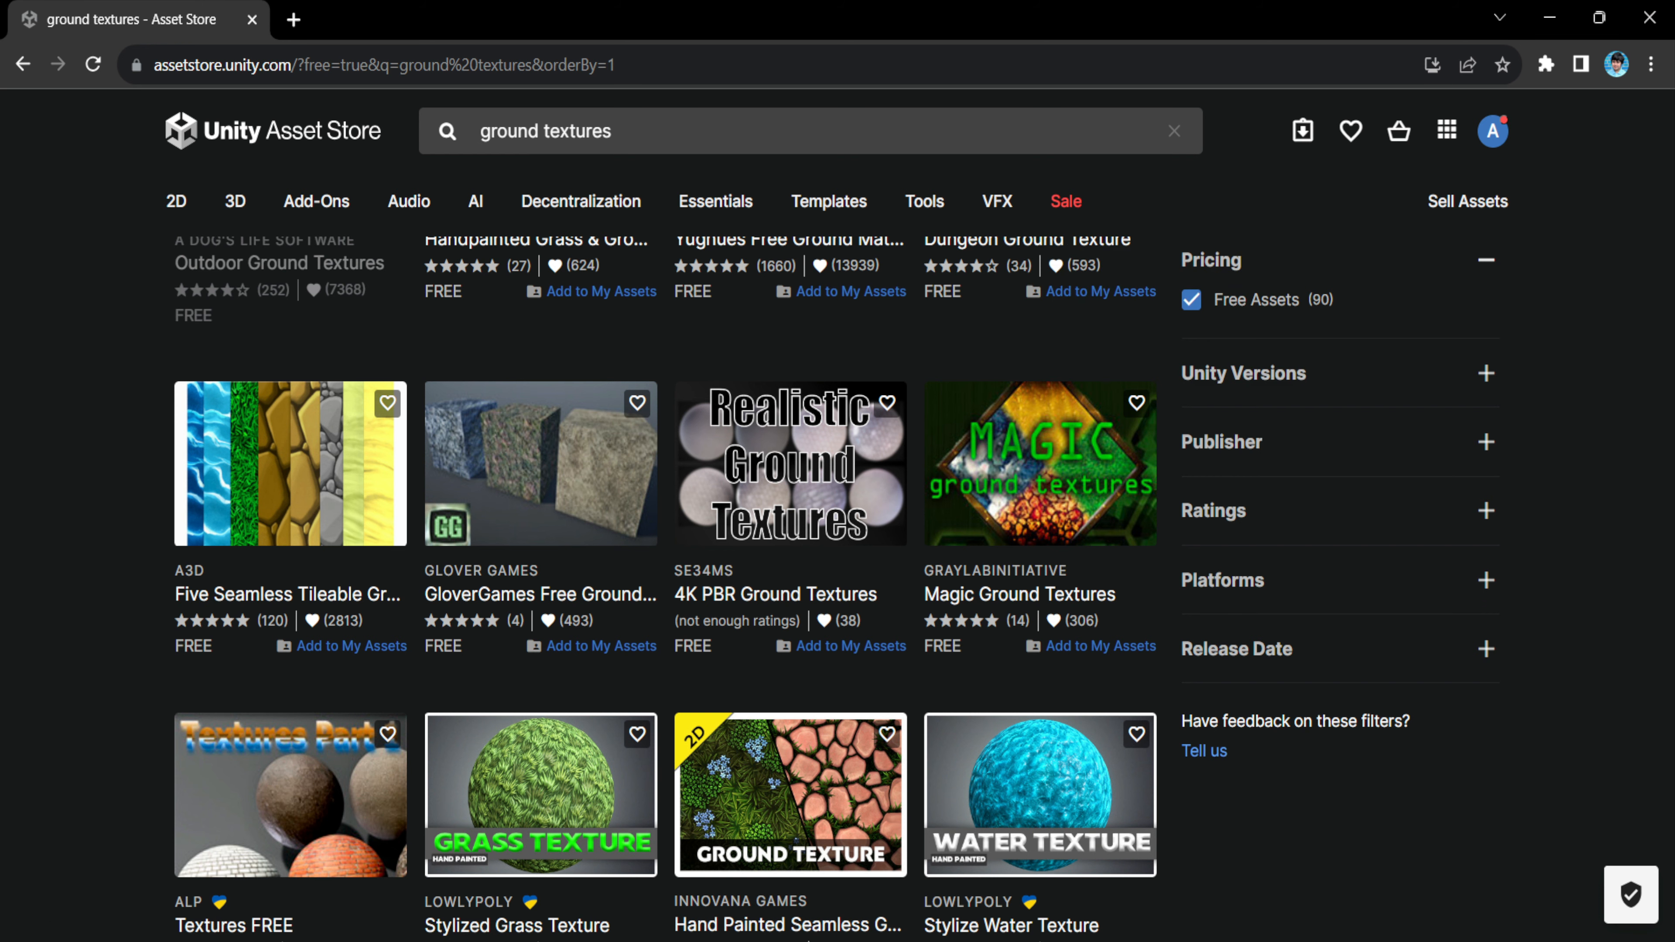
pyautogui.click(1649, 17)
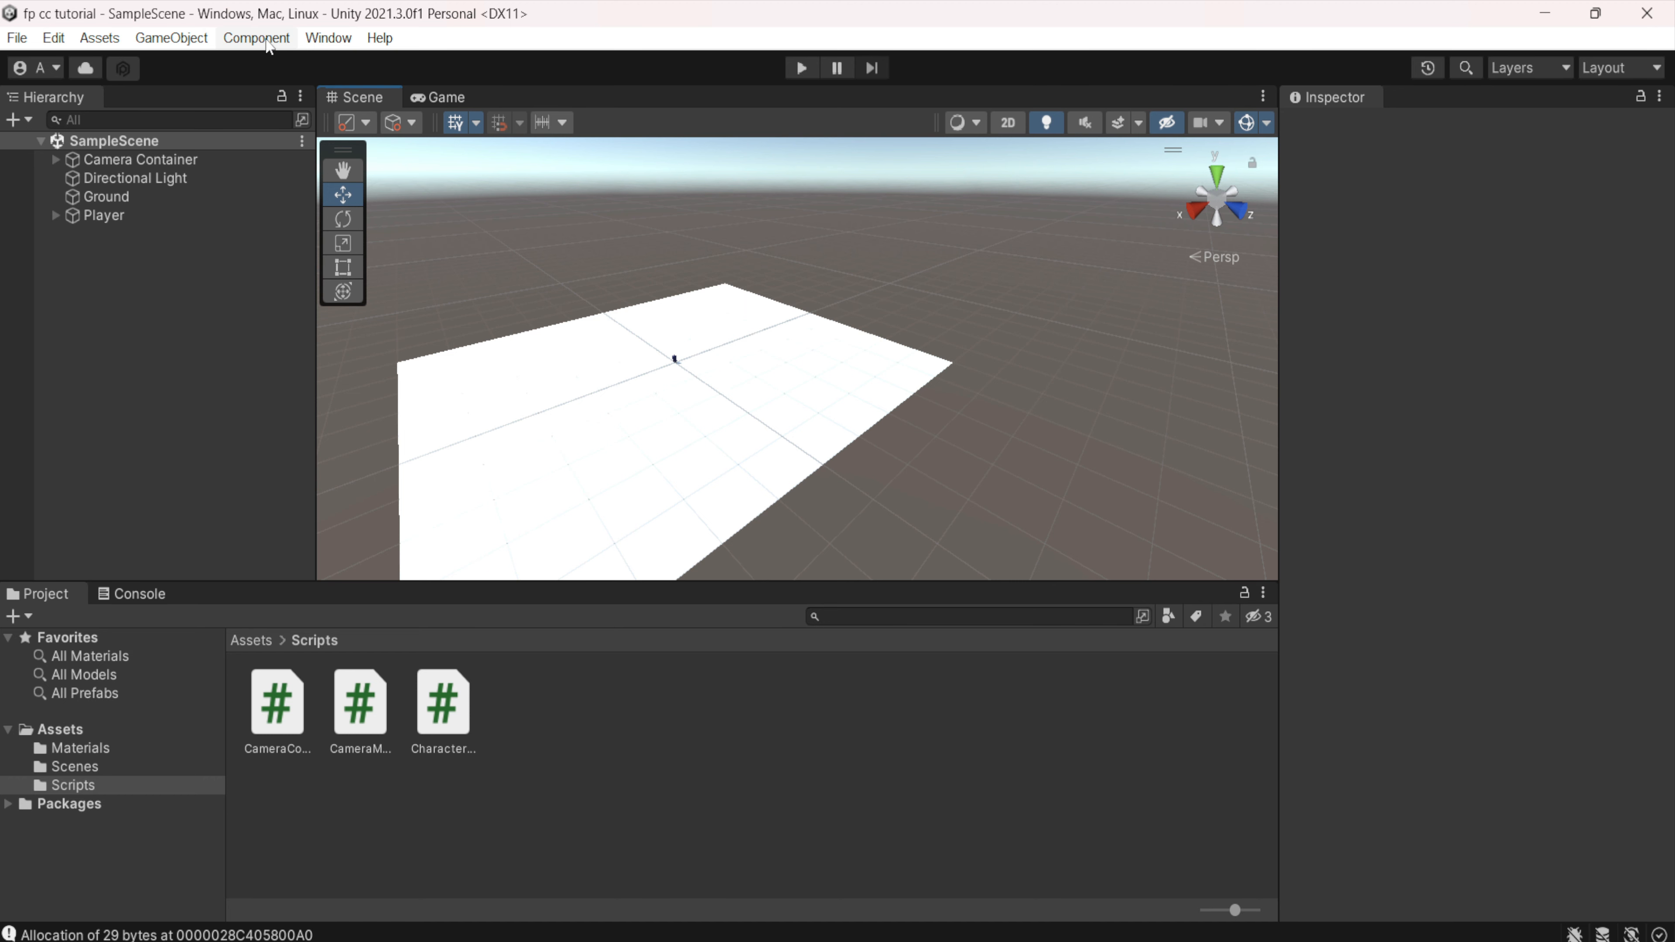
# - Open the Package Manager and list the packages in My Assets
pyautogui.click(332, 40)
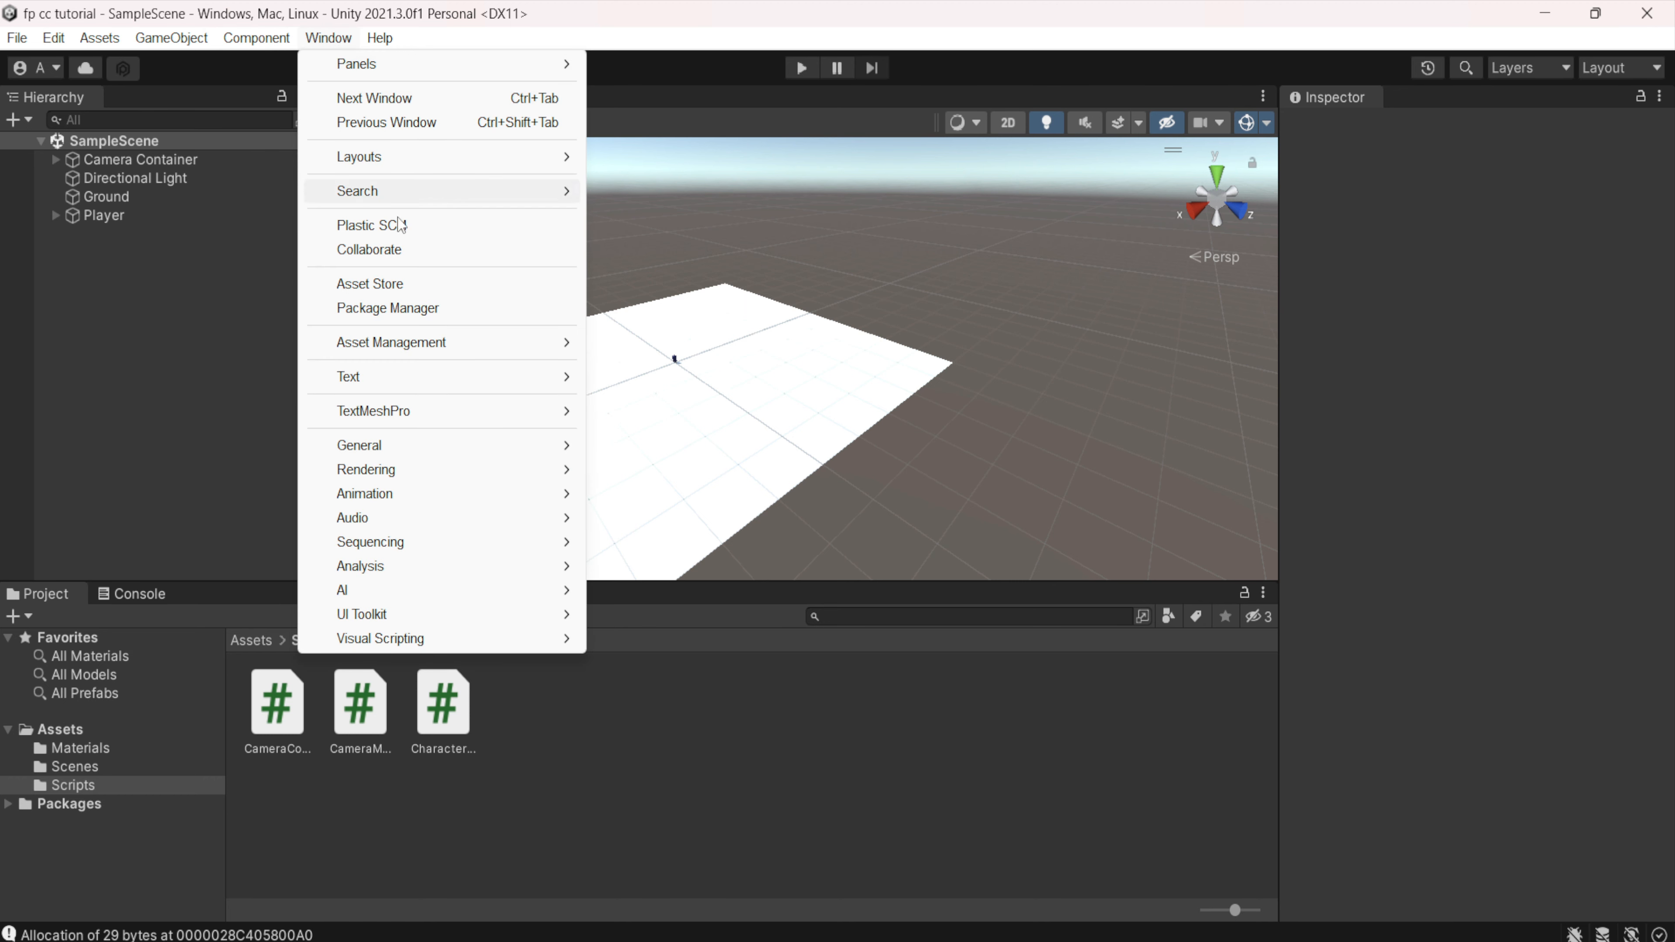
pyautogui.click(408, 307)
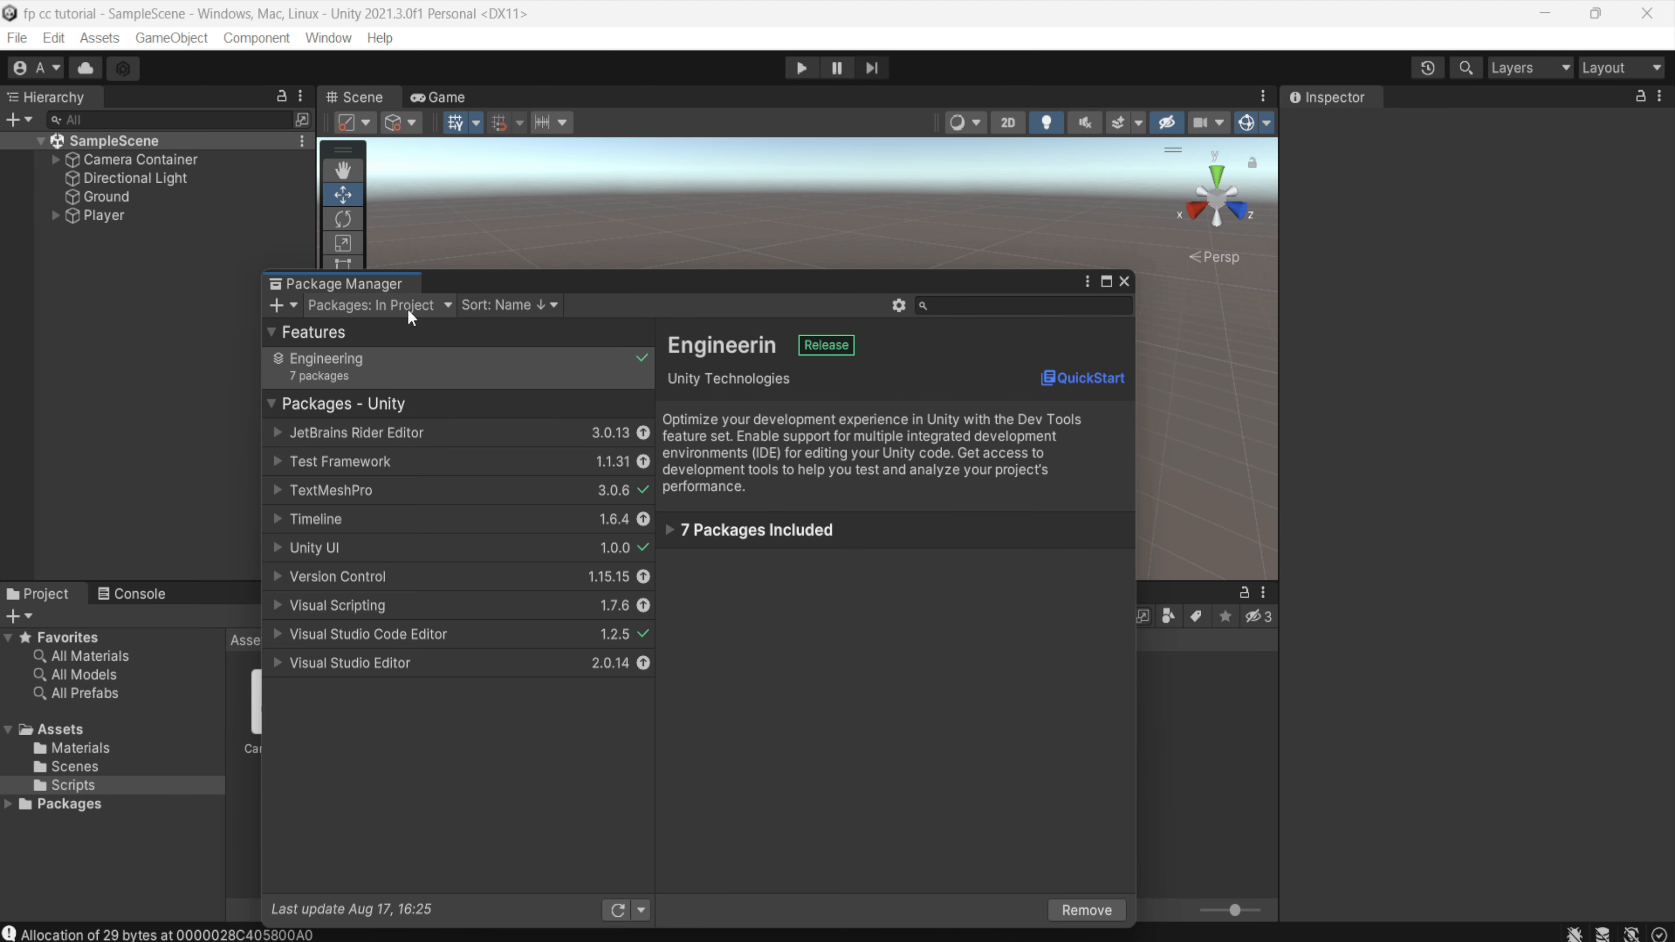
pyautogui.click(356, 303)
pyautogui.click(392, 391)
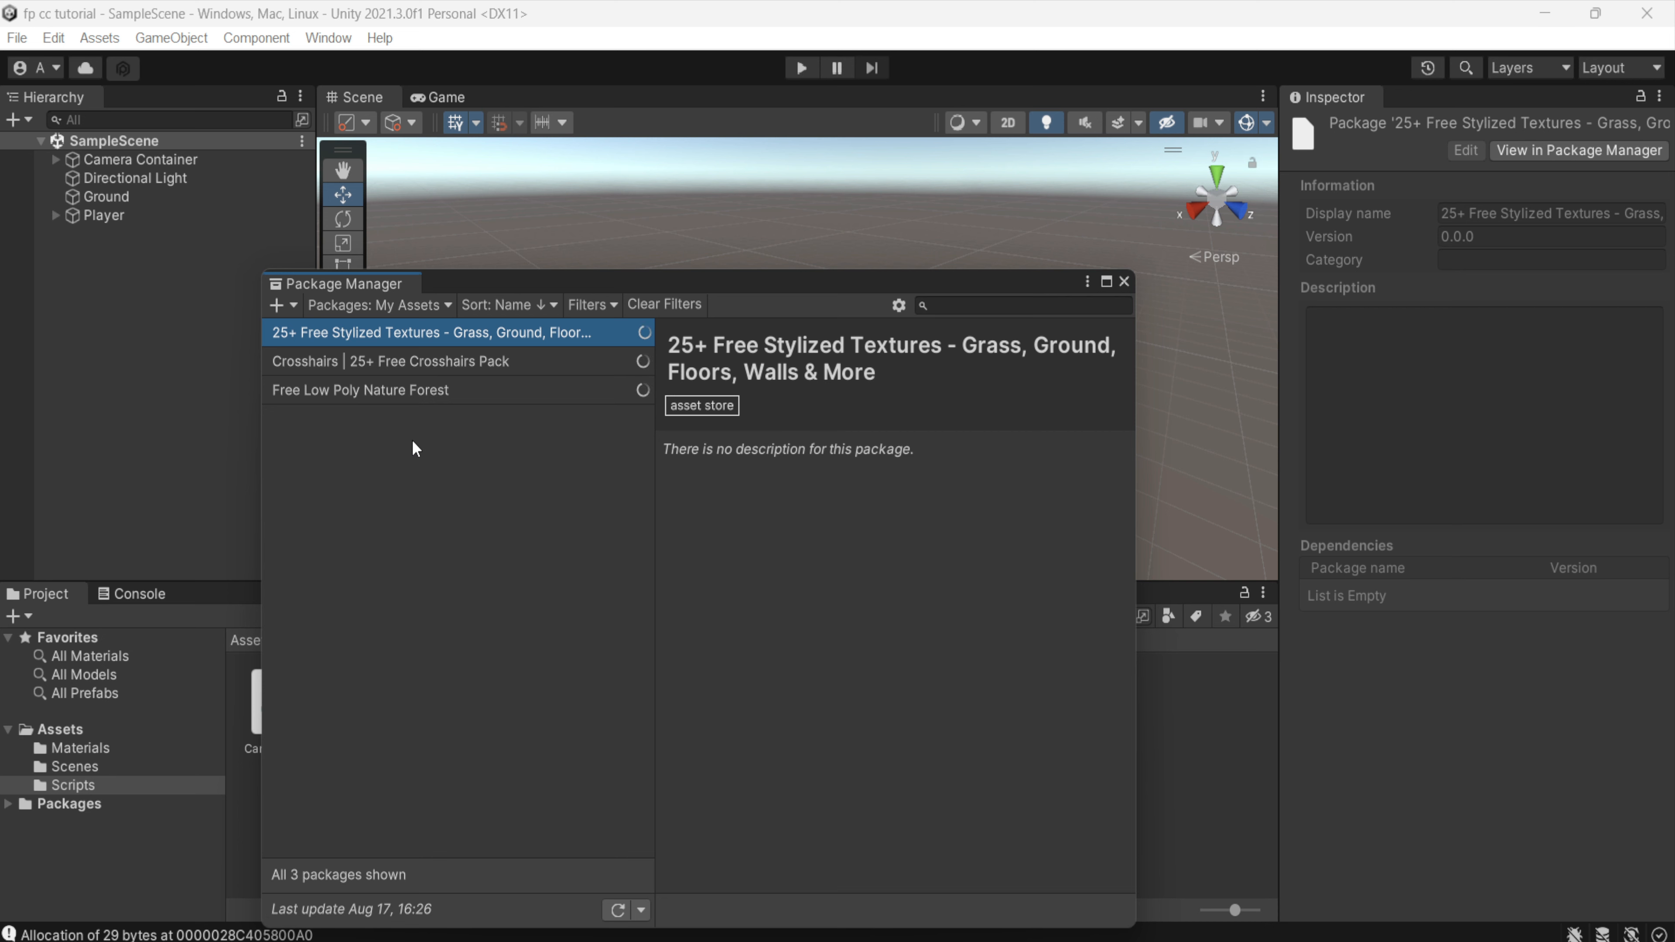
# - Select the Free Low Poly Nature Forest package and look over its publisher's website
pyautogui.click(423, 394)
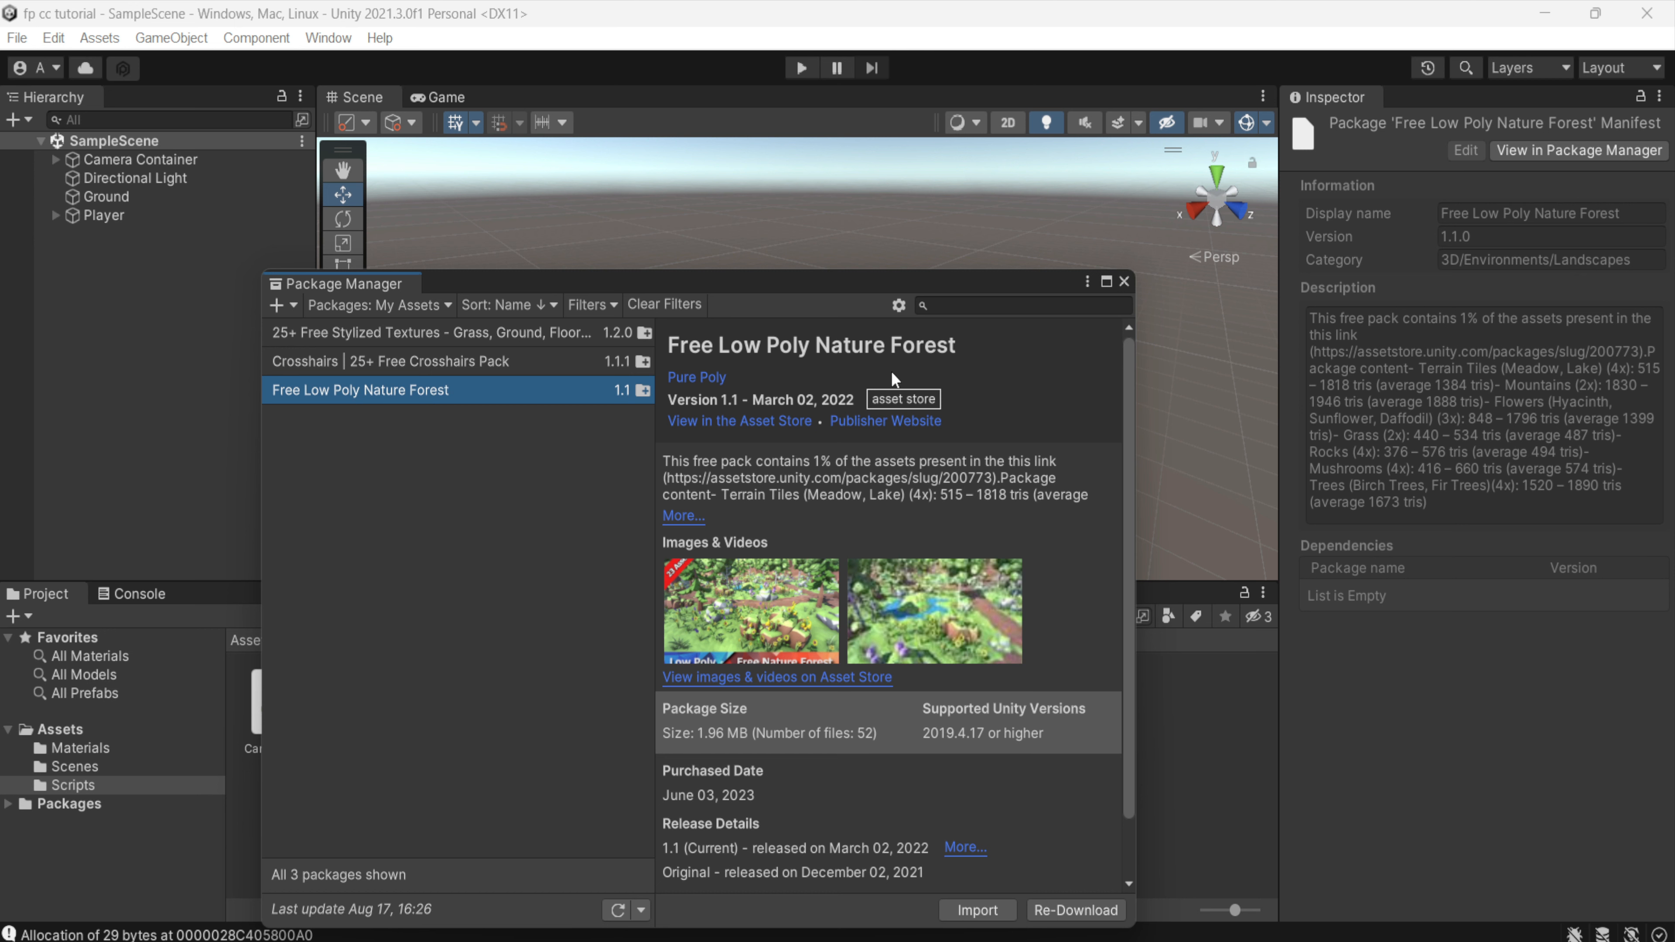
pyautogui.click(915, 423)
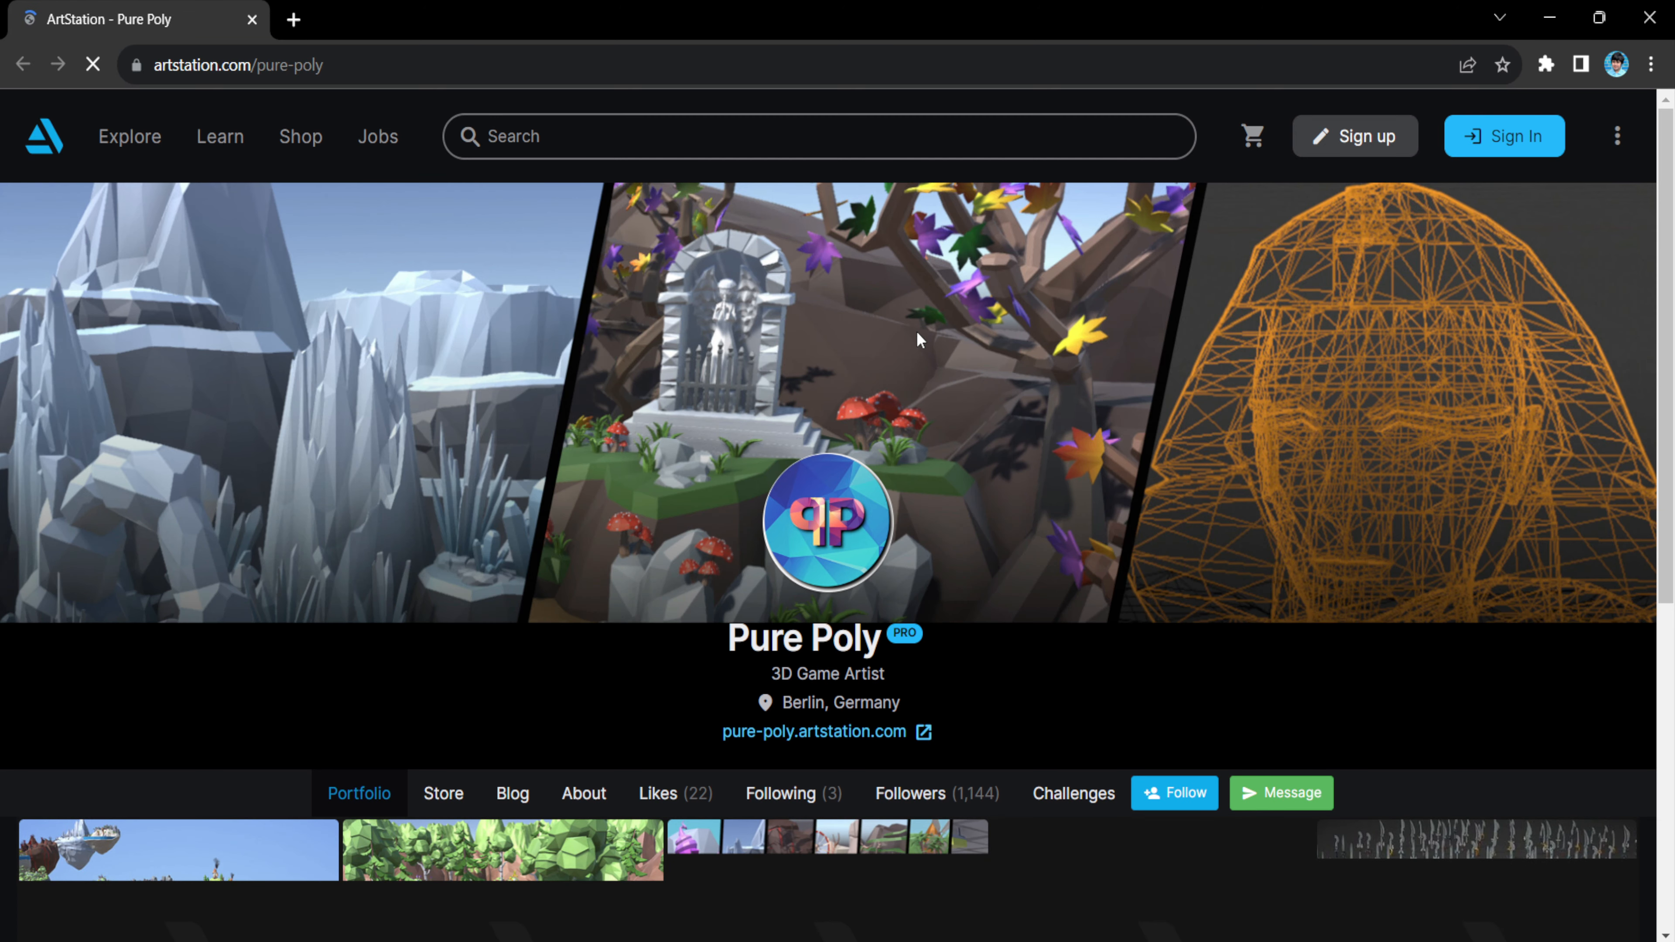
pyautogui.scroll(-4, 939, 330)
pyautogui.scroll(-5, 941, 337)
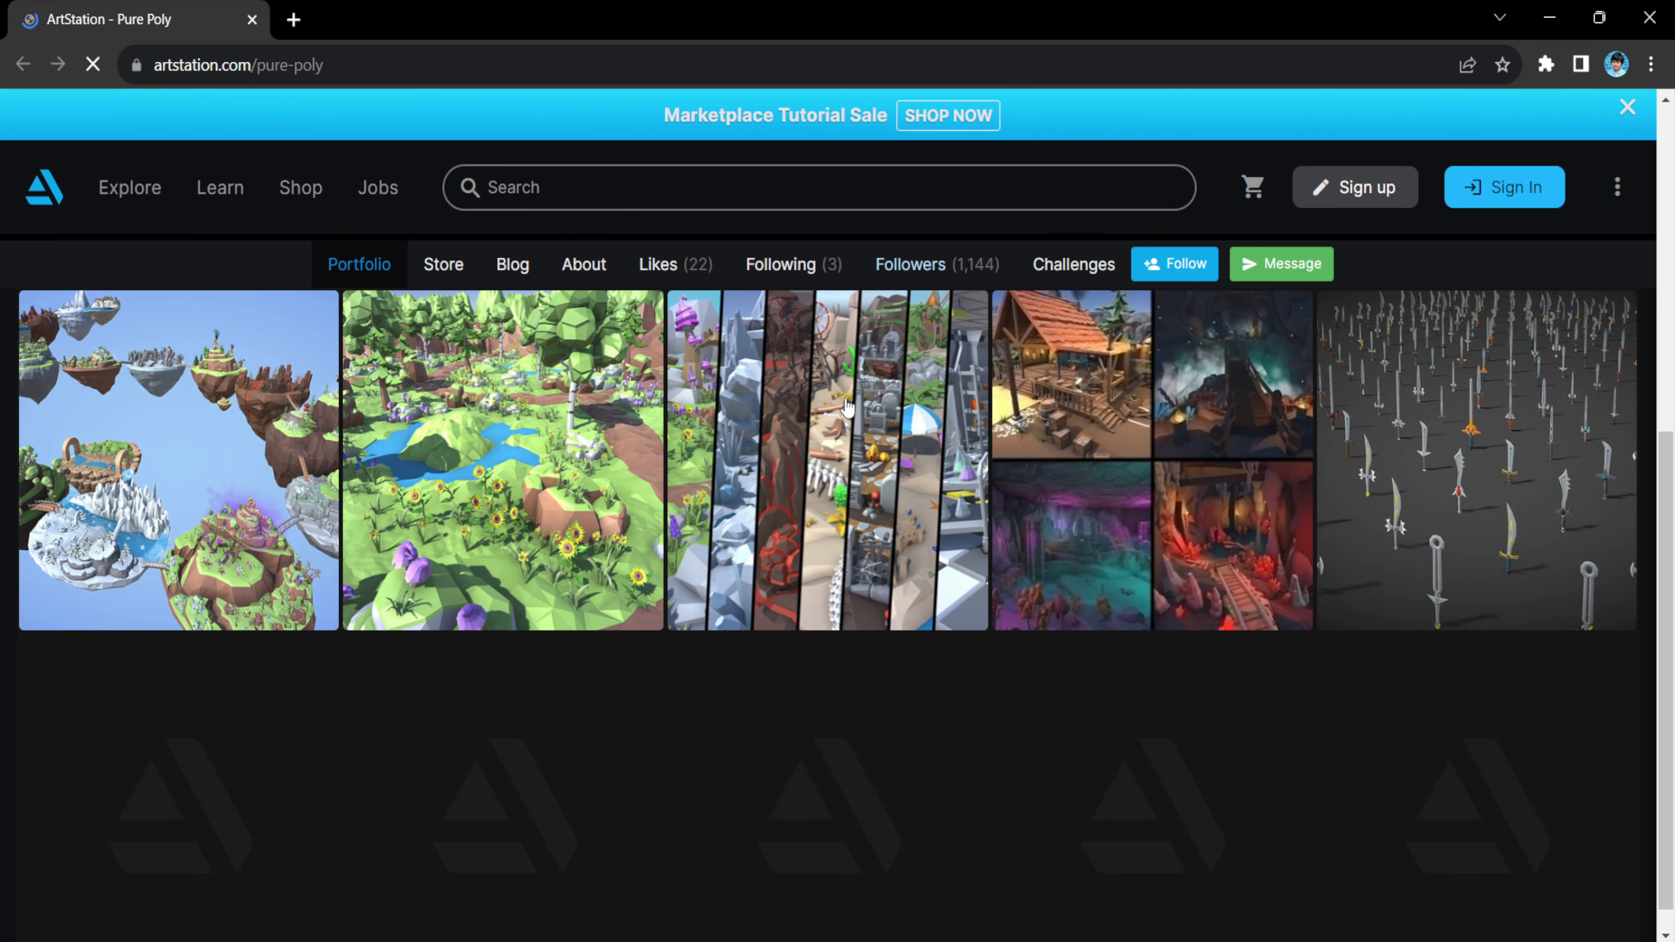
pyautogui.scroll(1, 622, 311)
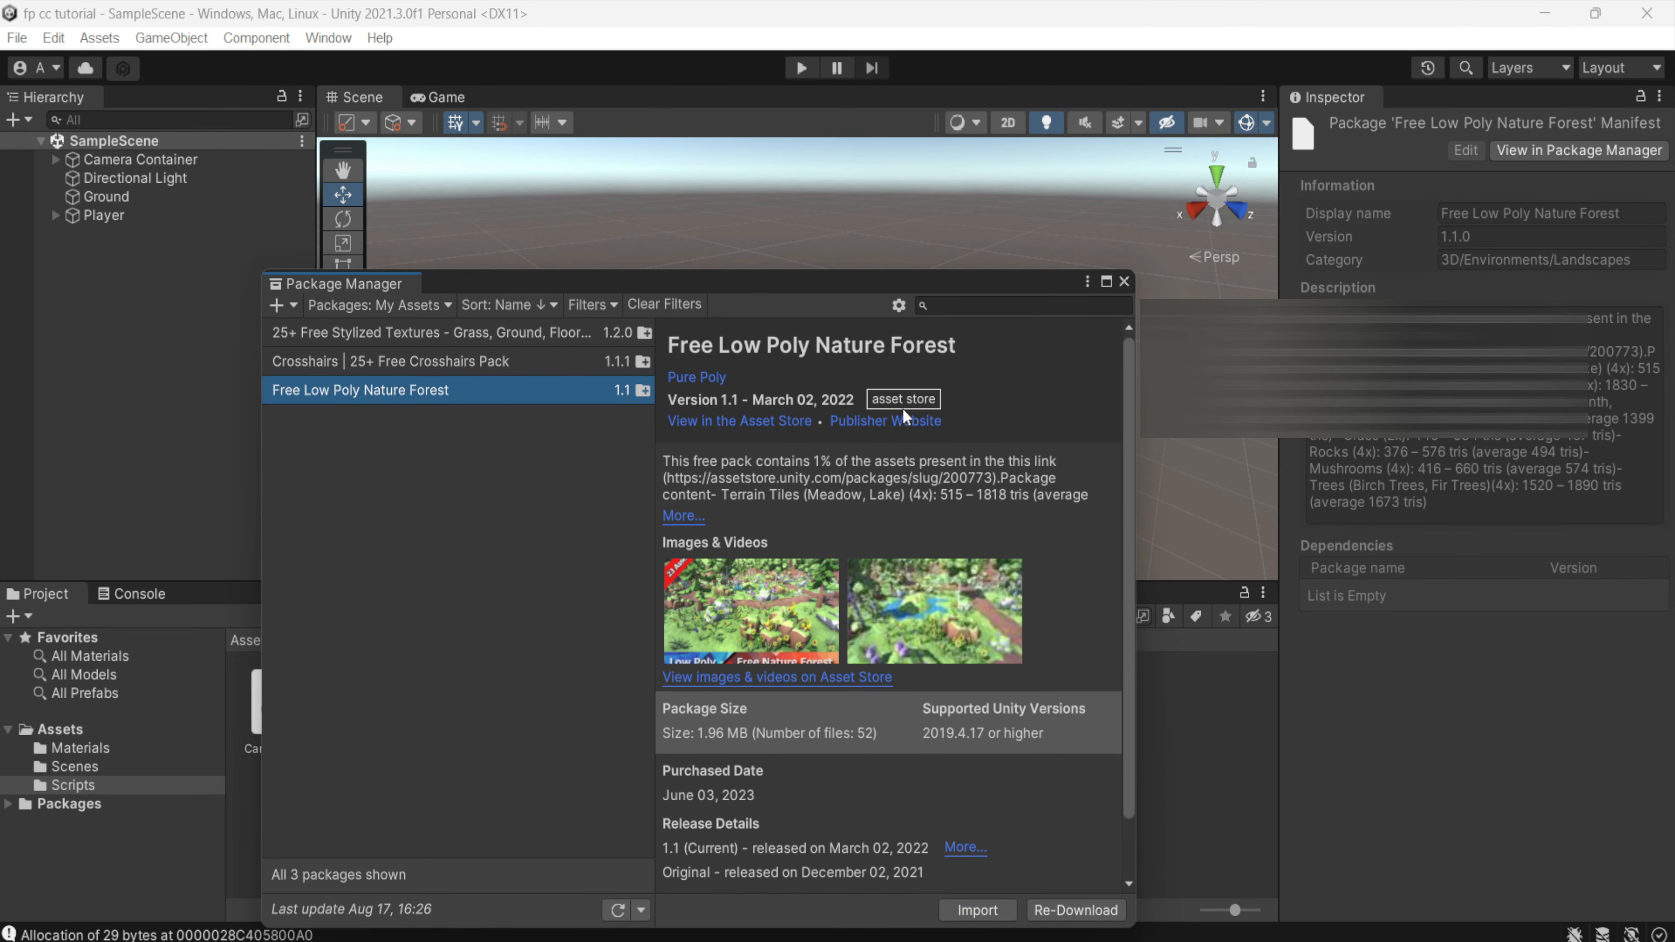
# - Open the Free Low Poly Nature Forest page in the Asset Store and review its description and compatibility information
pyautogui.click(762, 422)
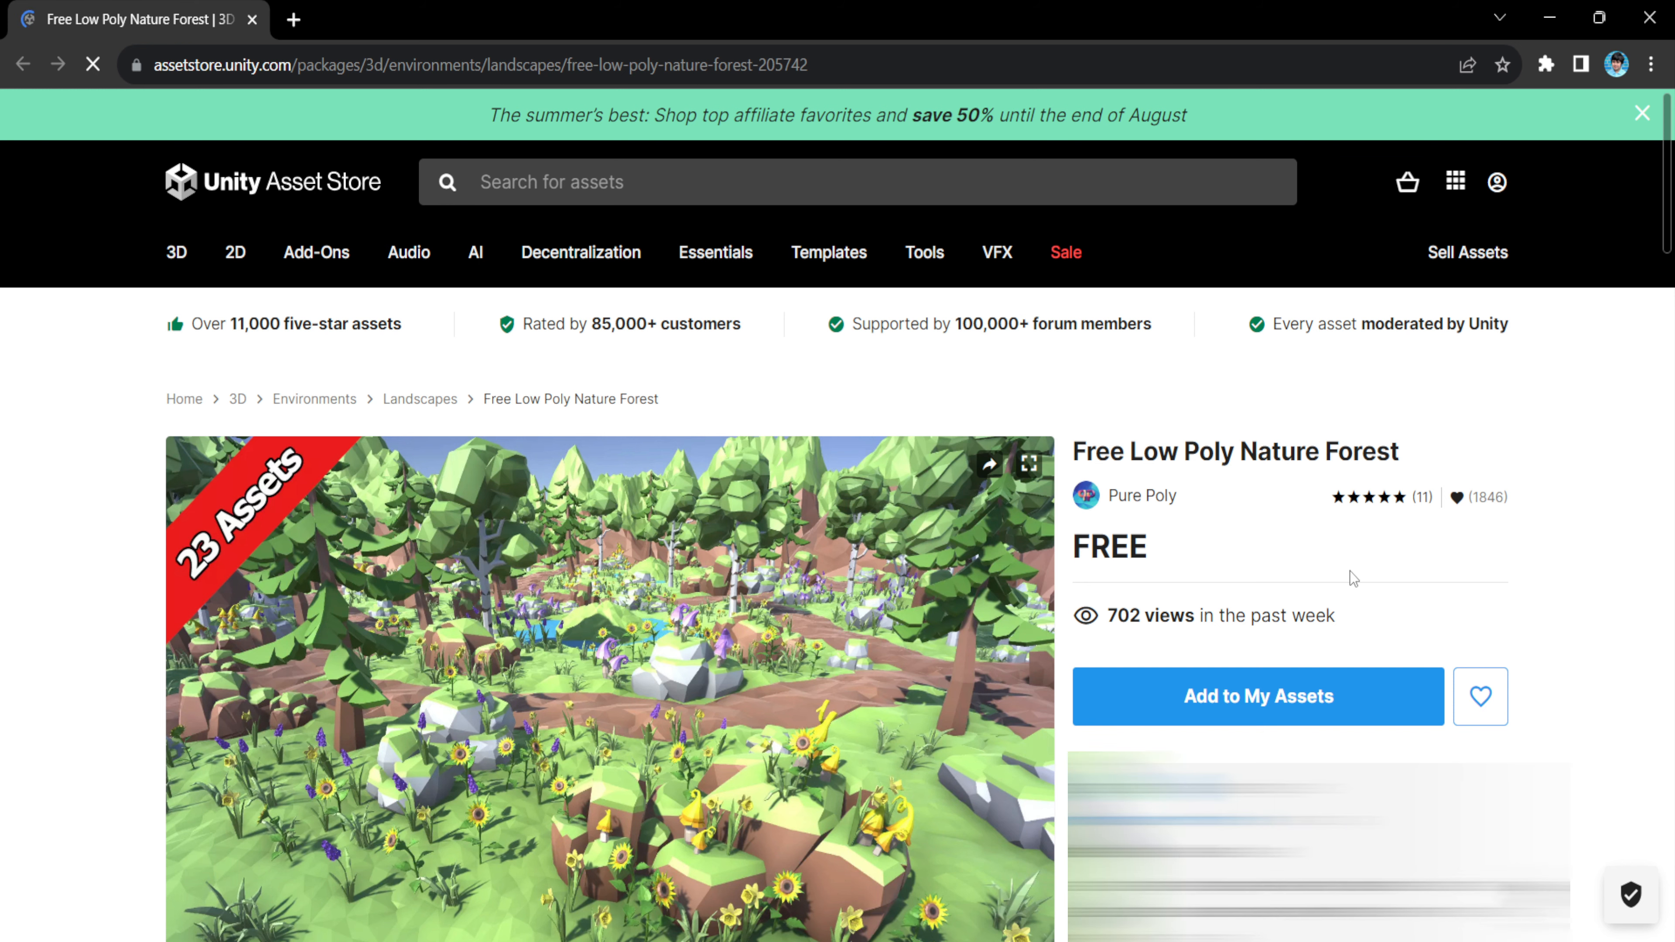
pyautogui.scroll(-10, 1310, 695)
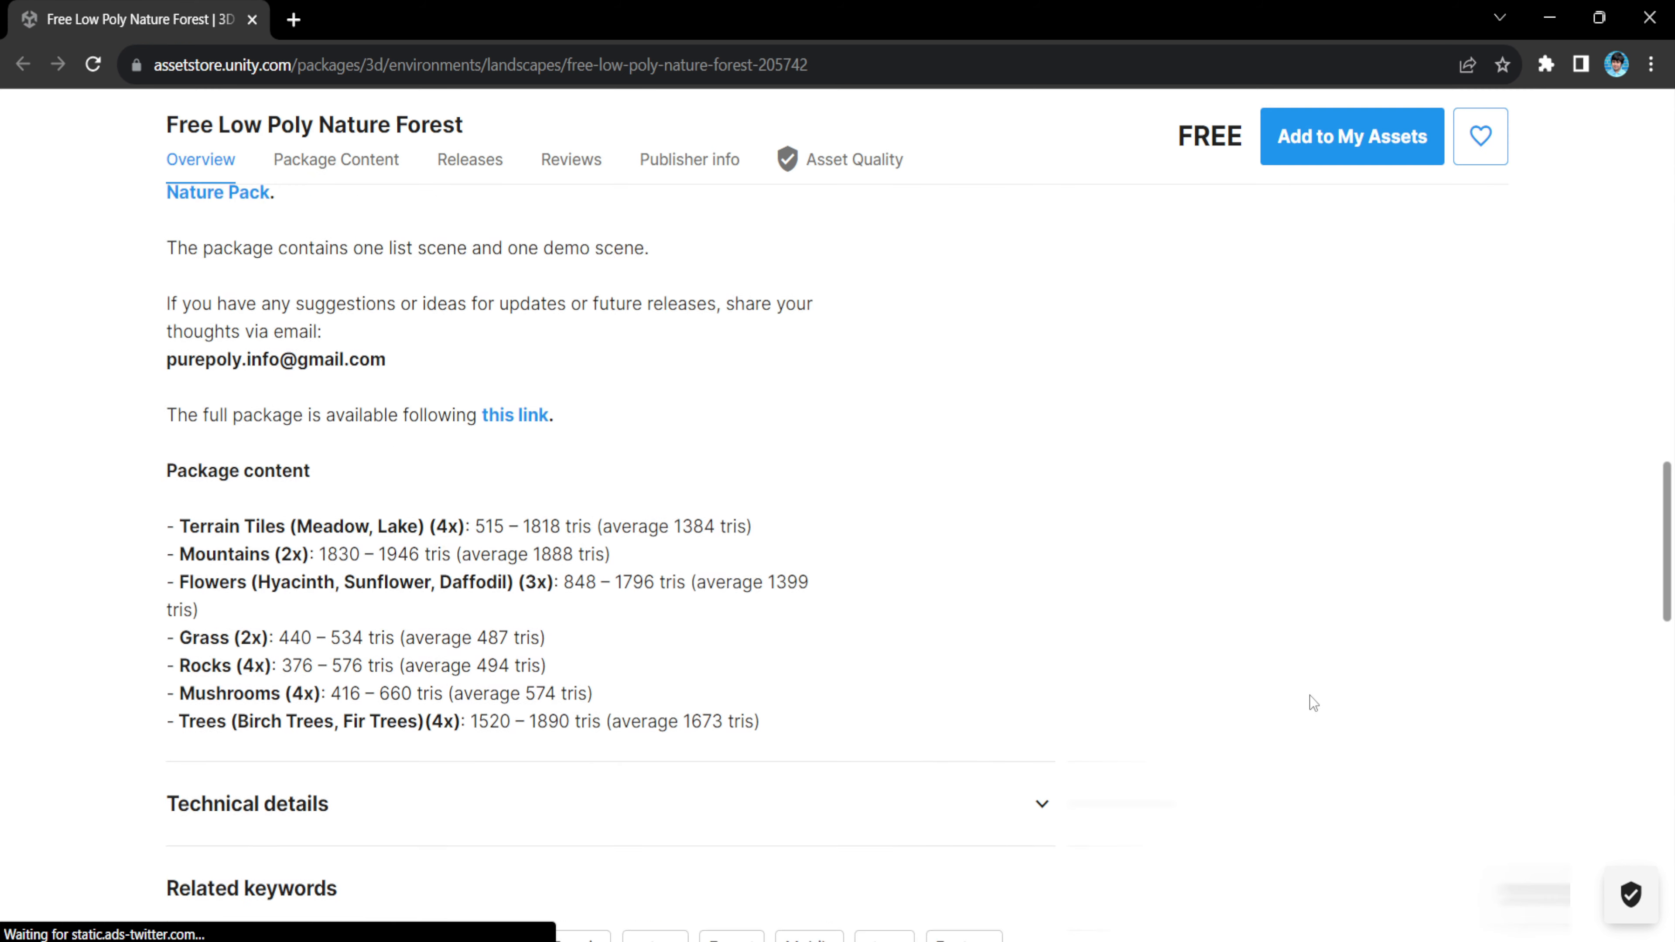
pyautogui.scroll(3, 1310, 695)
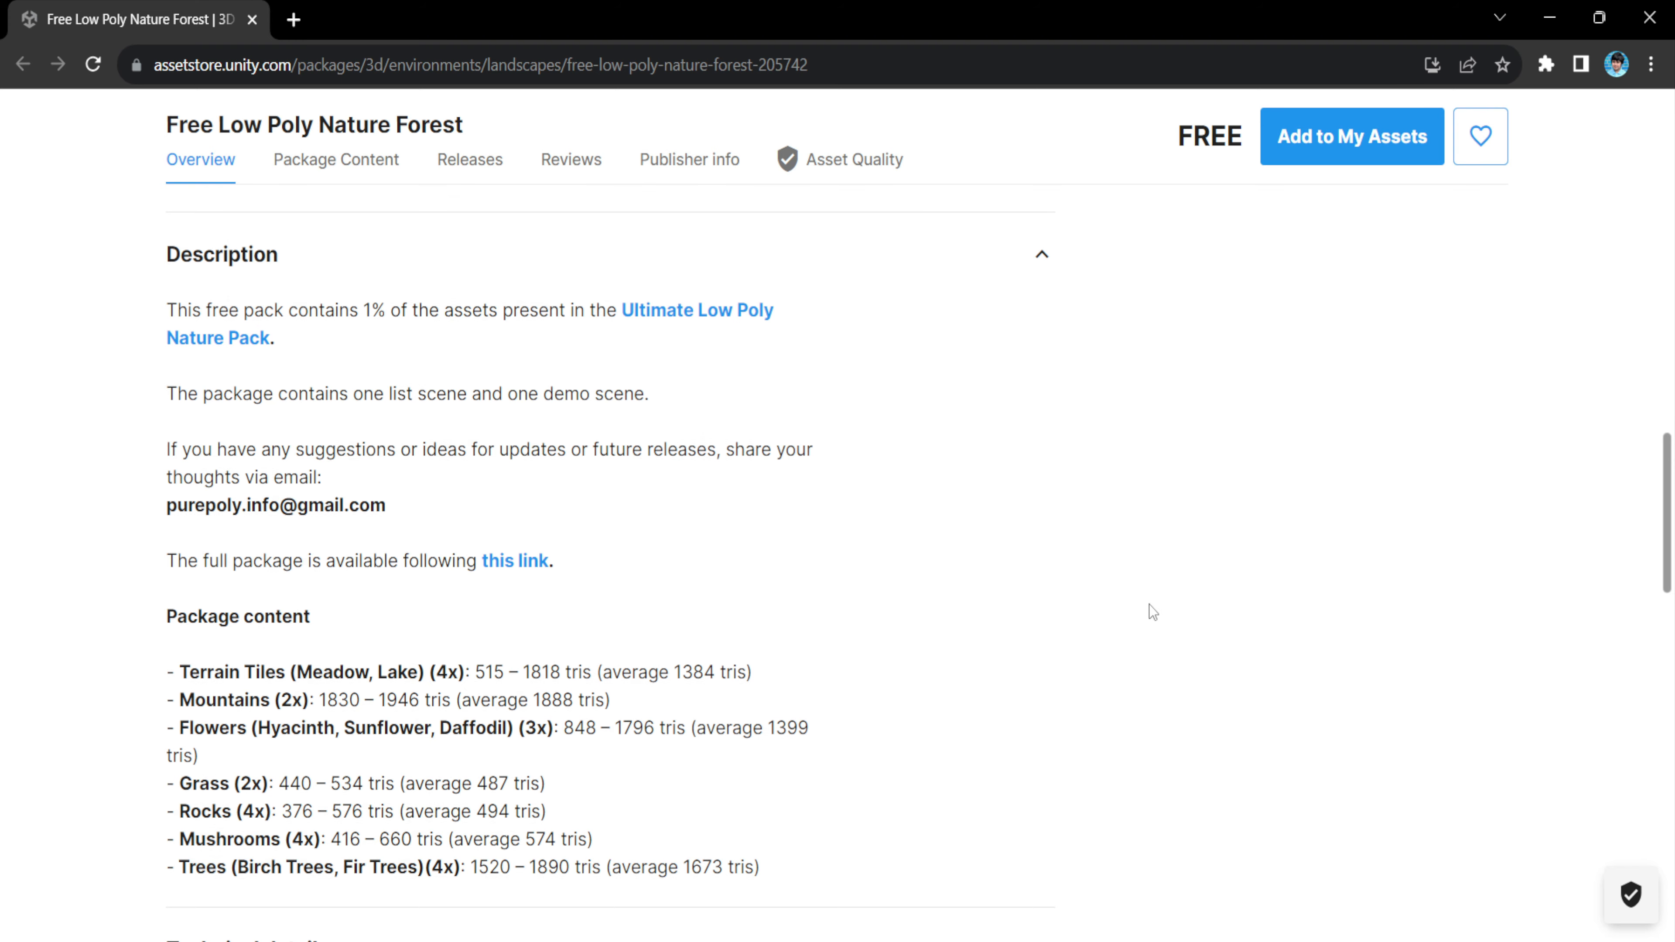
pyautogui.scroll(6, 1149, 605)
pyautogui.scroll(6, 1149, 605)
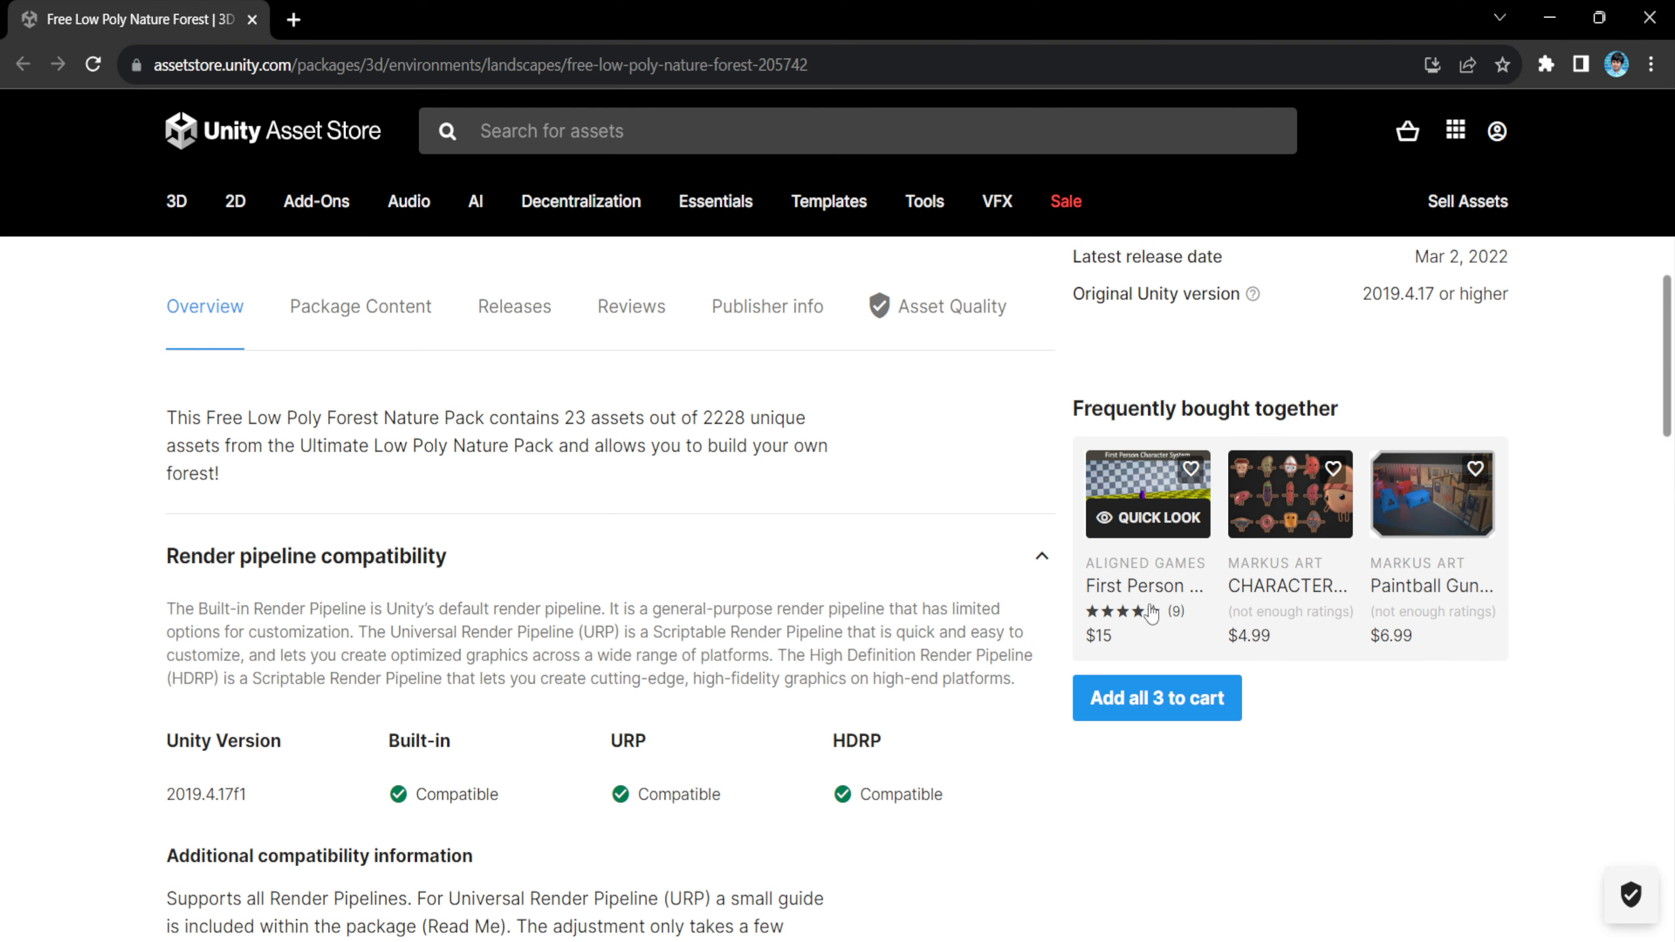
pyautogui.scroll(-5, 1149, 605)
pyautogui.scroll(3, 1149, 605)
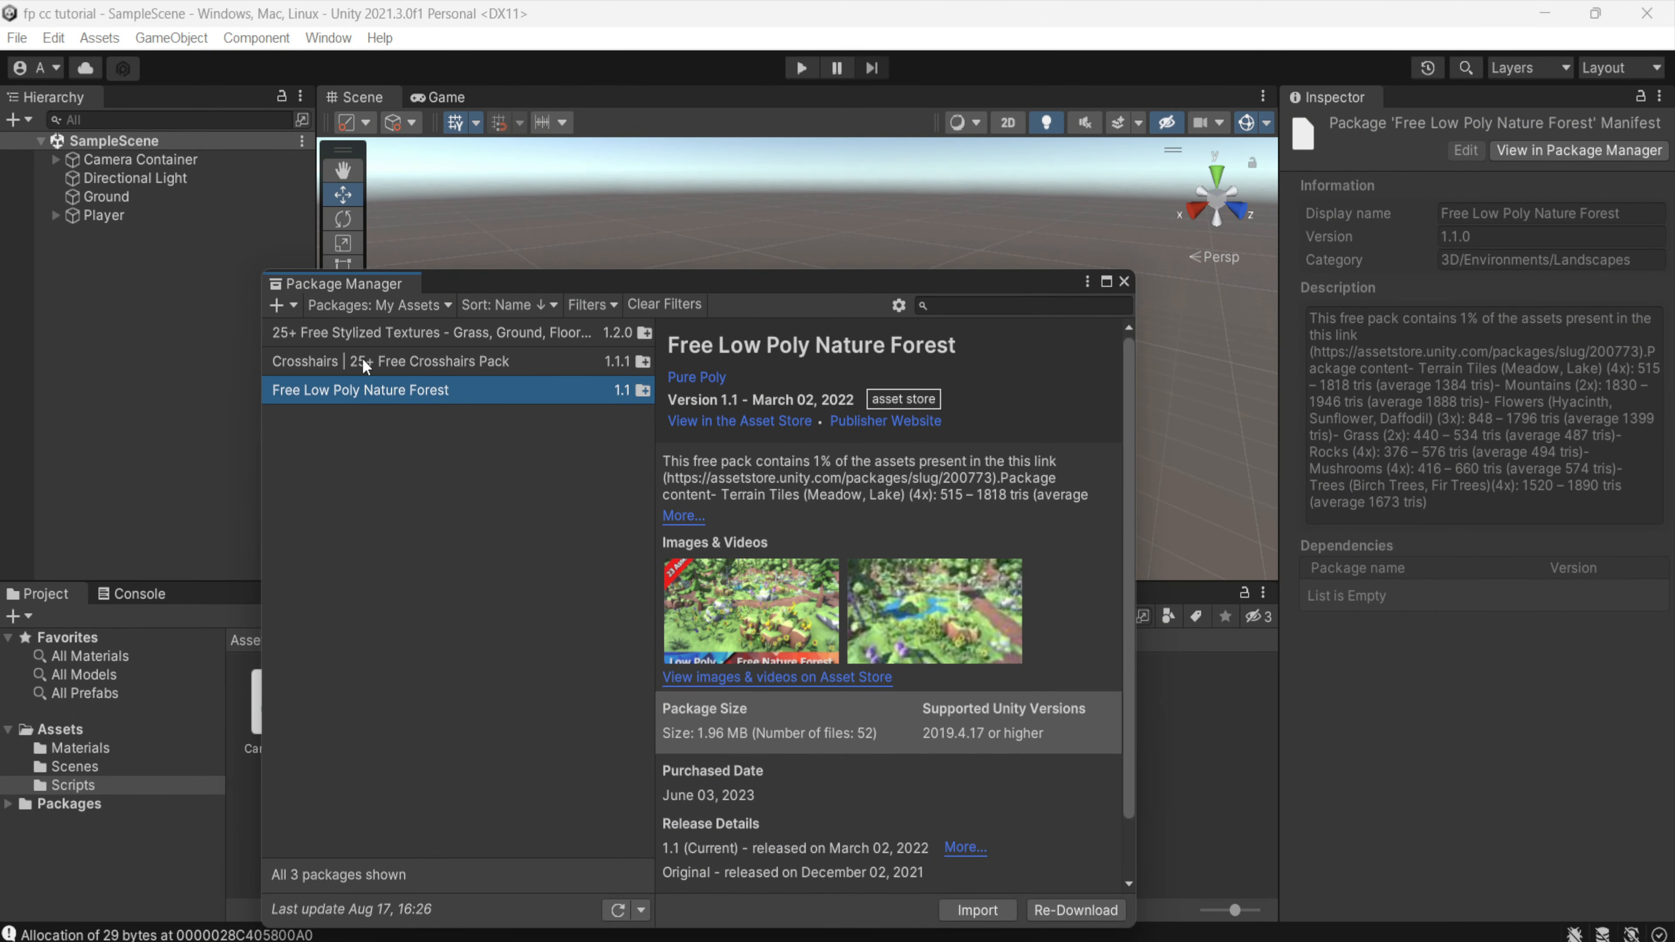
# - Show the details of the Crosshairs | 25+ Free Crosshairs Pack and of the 25+ Free Stylized Textures package
pyautogui.click(365, 366)
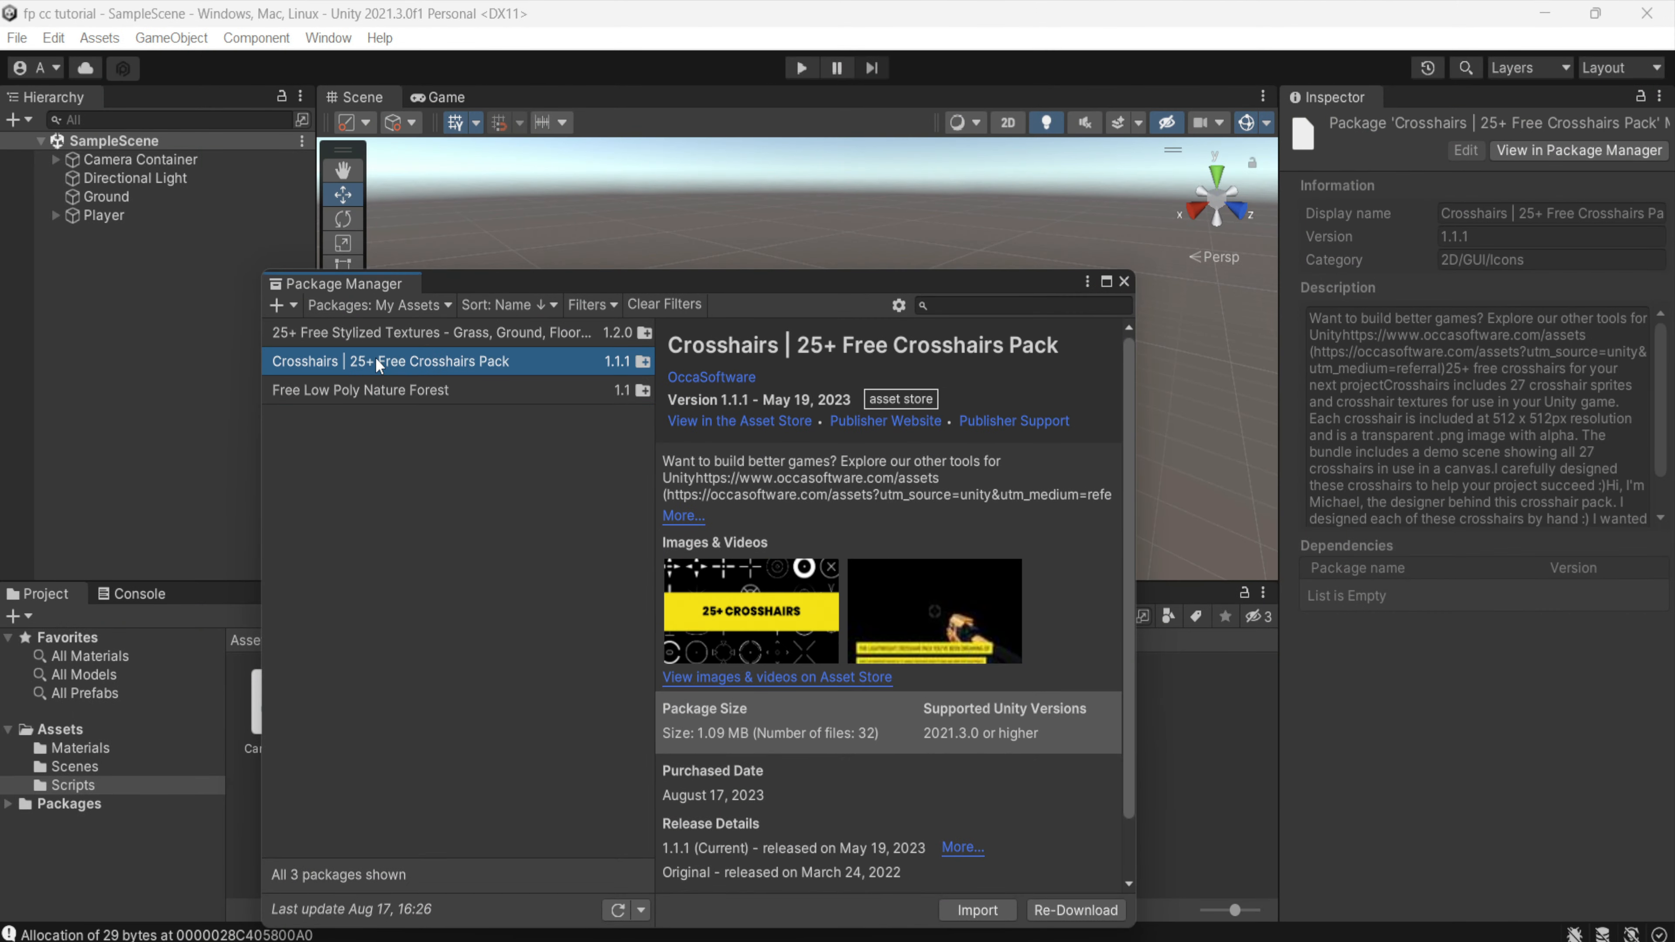
pyautogui.click(419, 335)
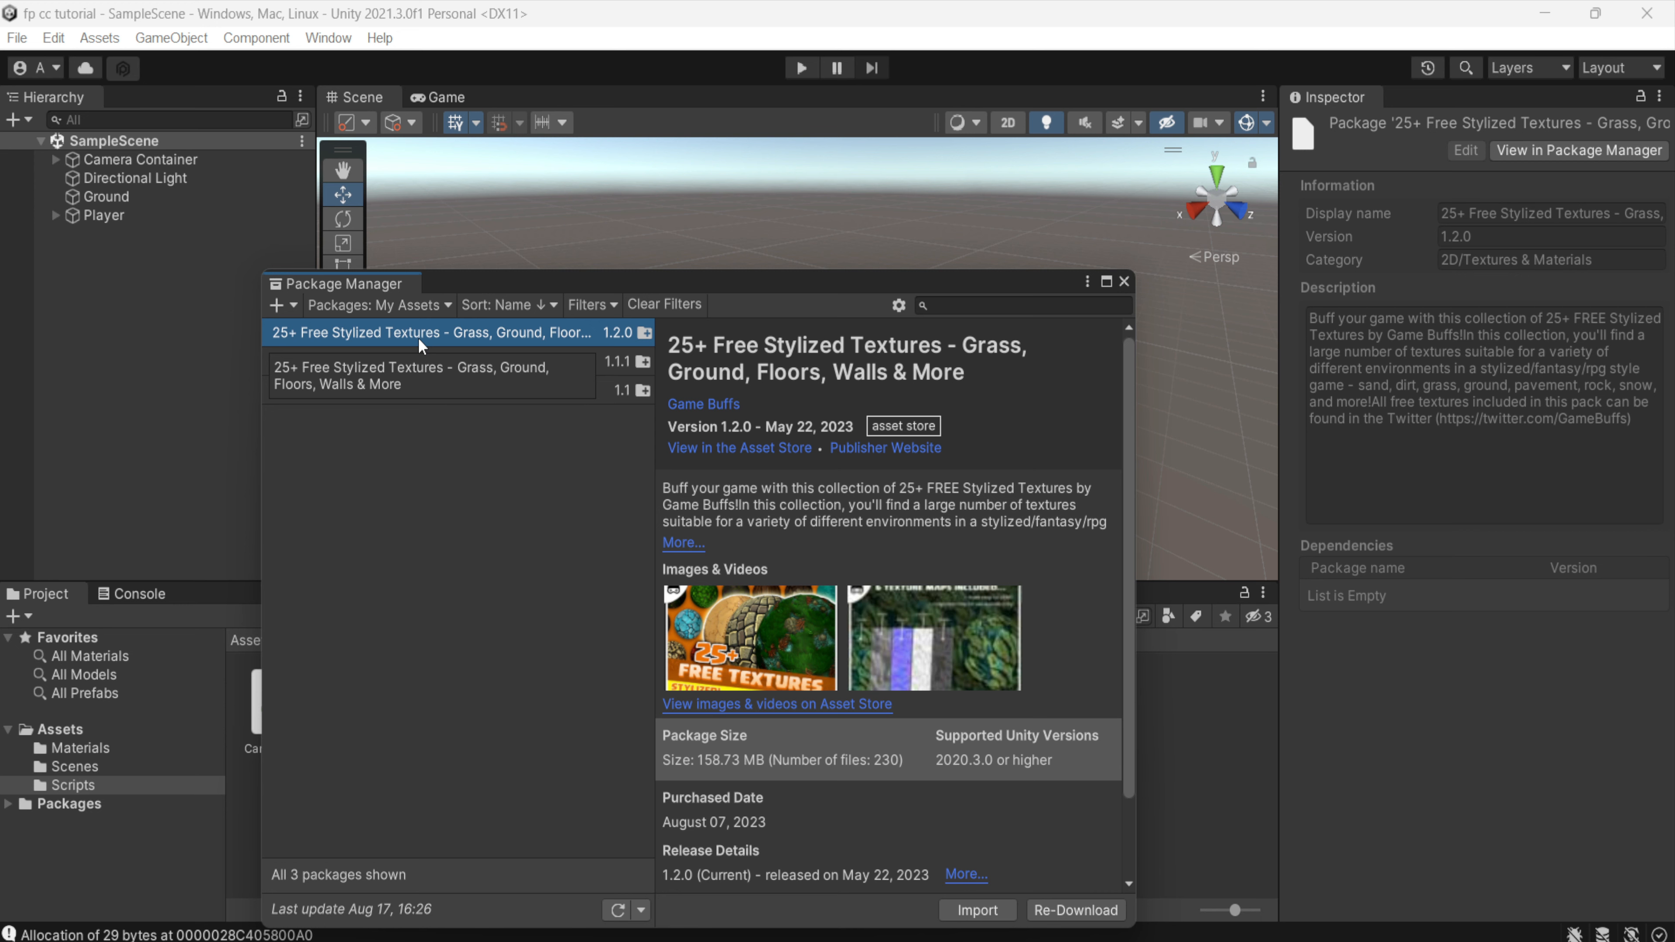
# - Show the details of the Crosshairs | 25+ Free Crosshairs Pack and close the Package Manager
pyautogui.click(381, 353)
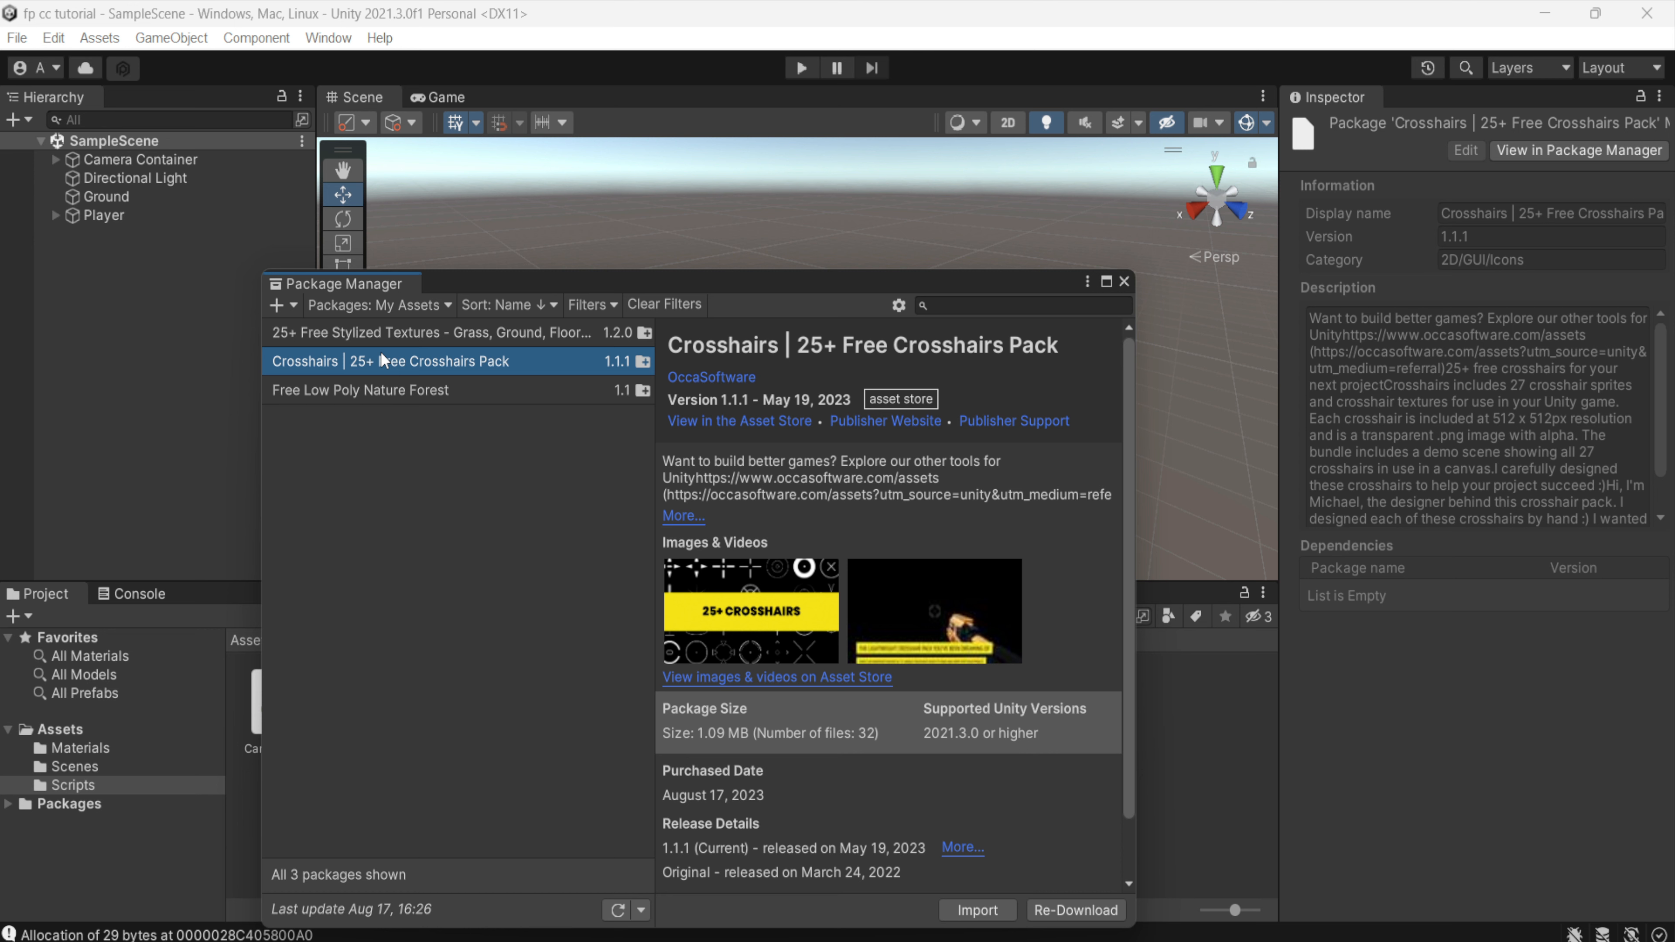
pyautogui.click(1123, 283)
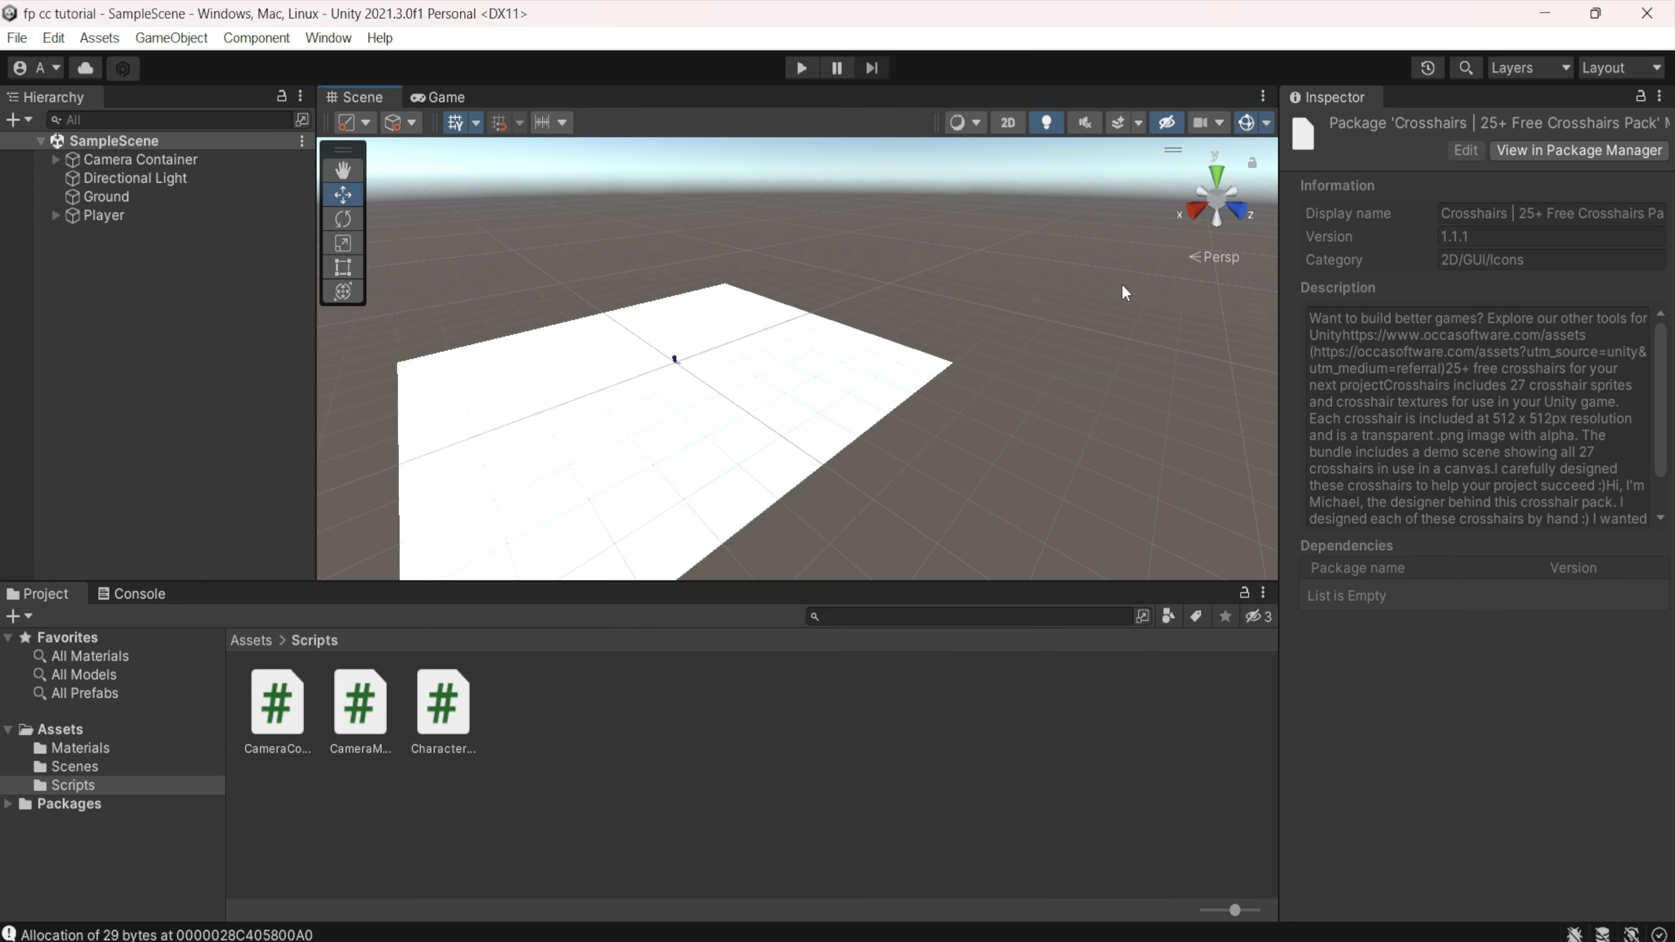
pyautogui.scroll(10, 697, 350)
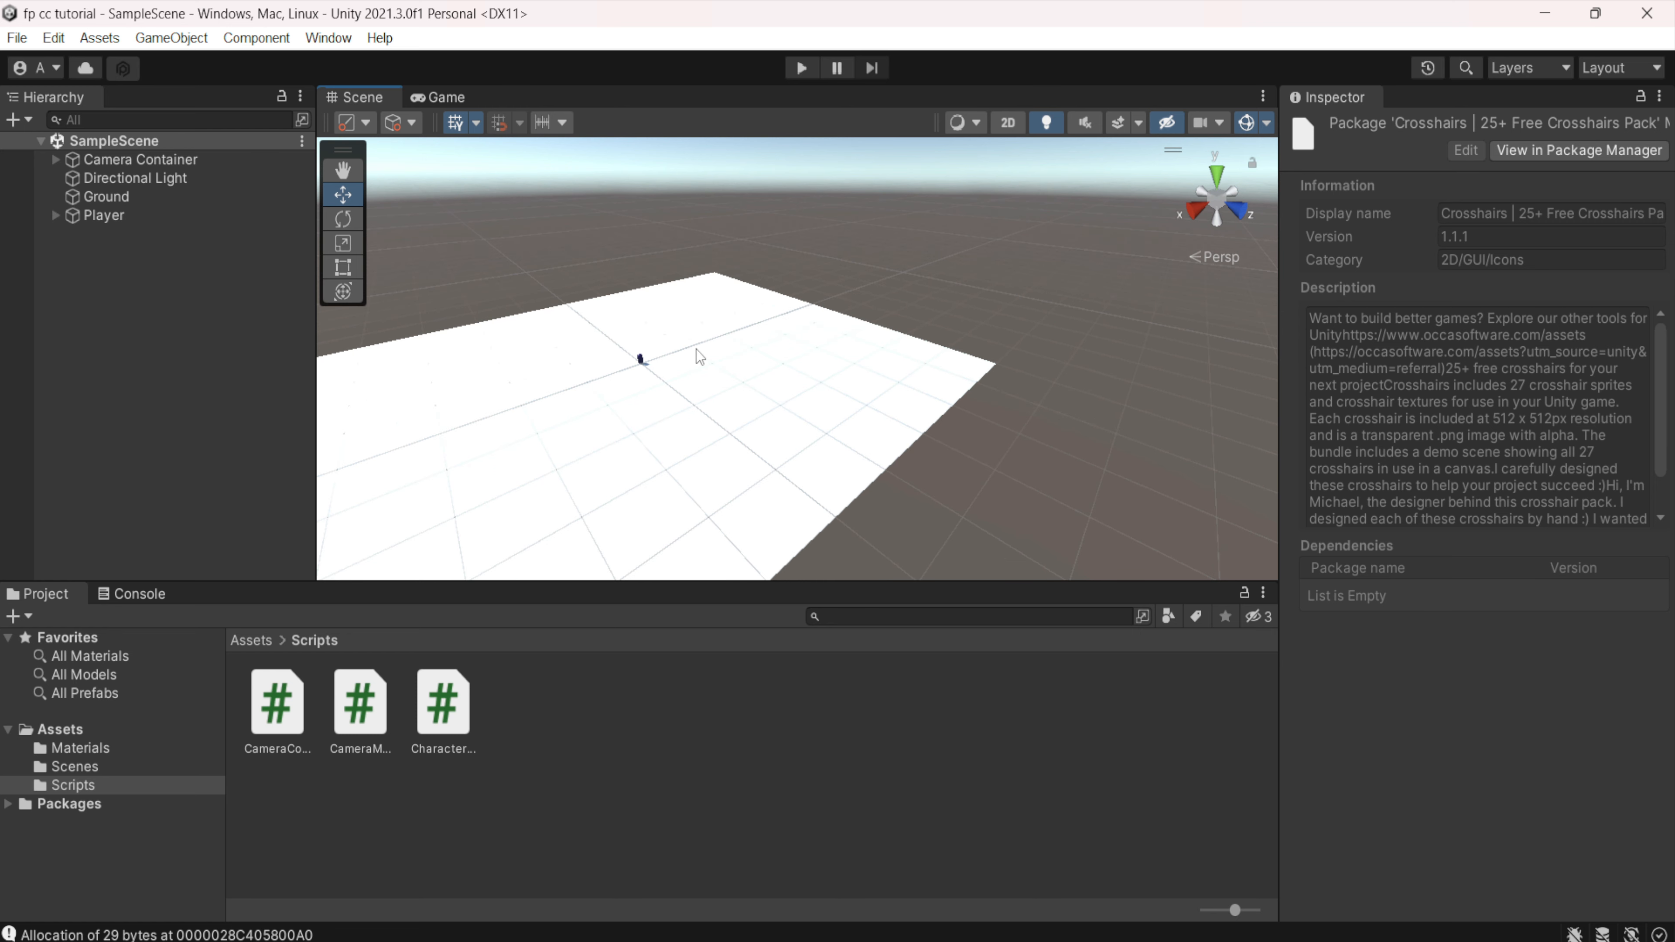
pyautogui.scroll(-8, 696, 441)
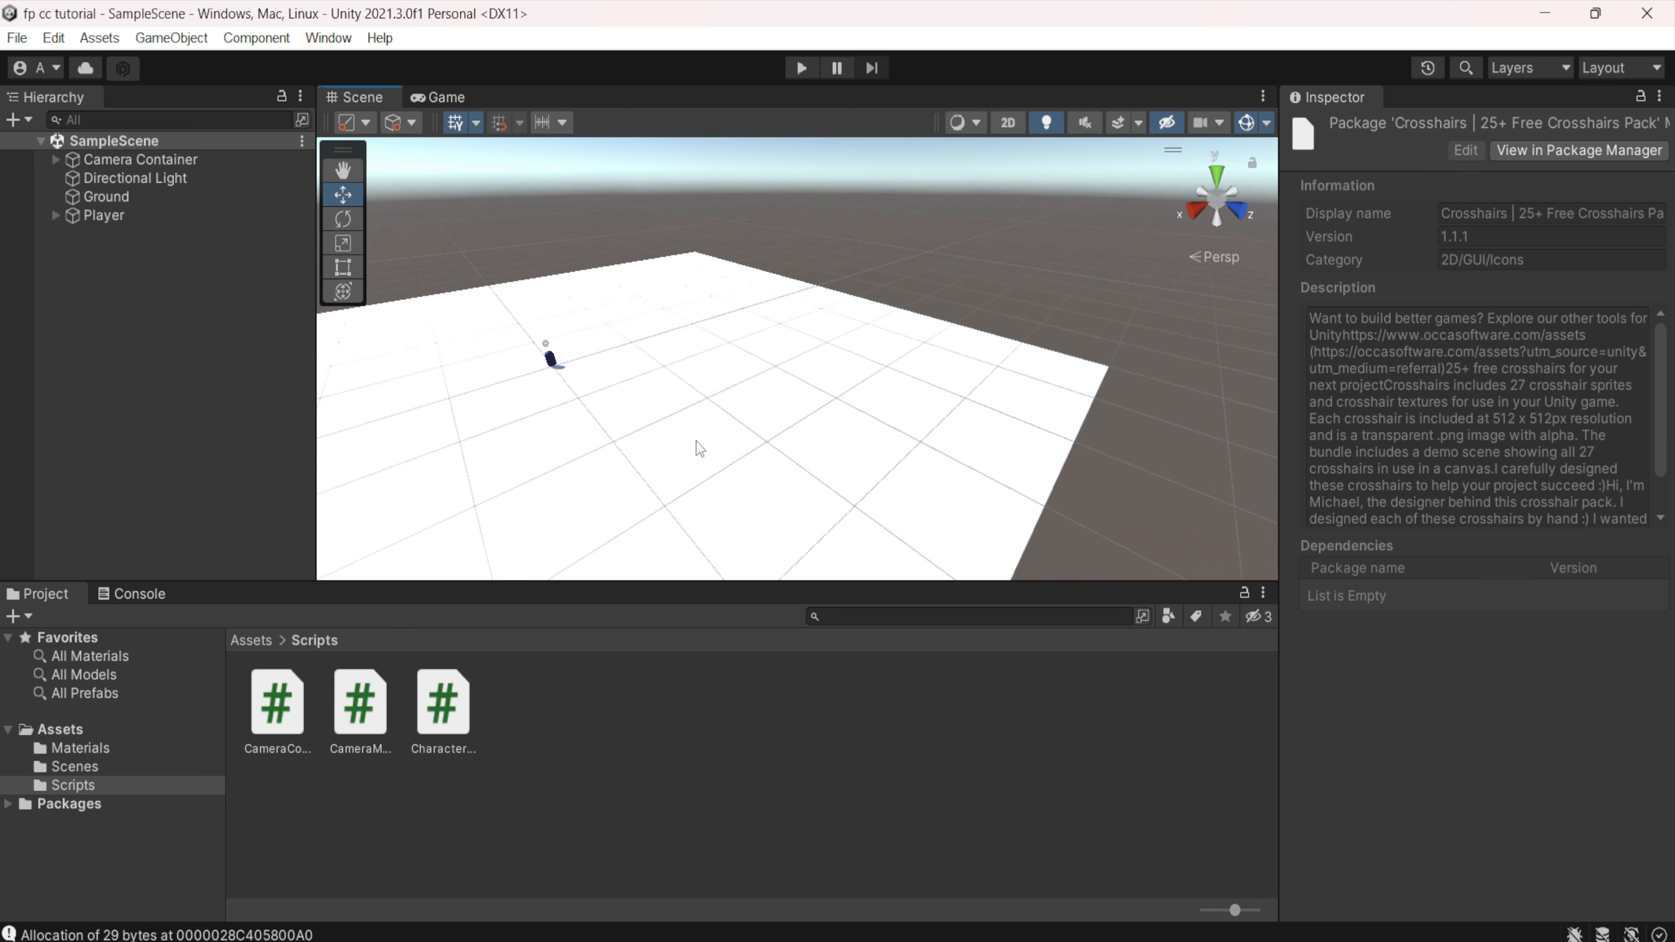
# - Raise the Player slightly above the Ground plane and clear the selection
pyautogui.click(116, 197)
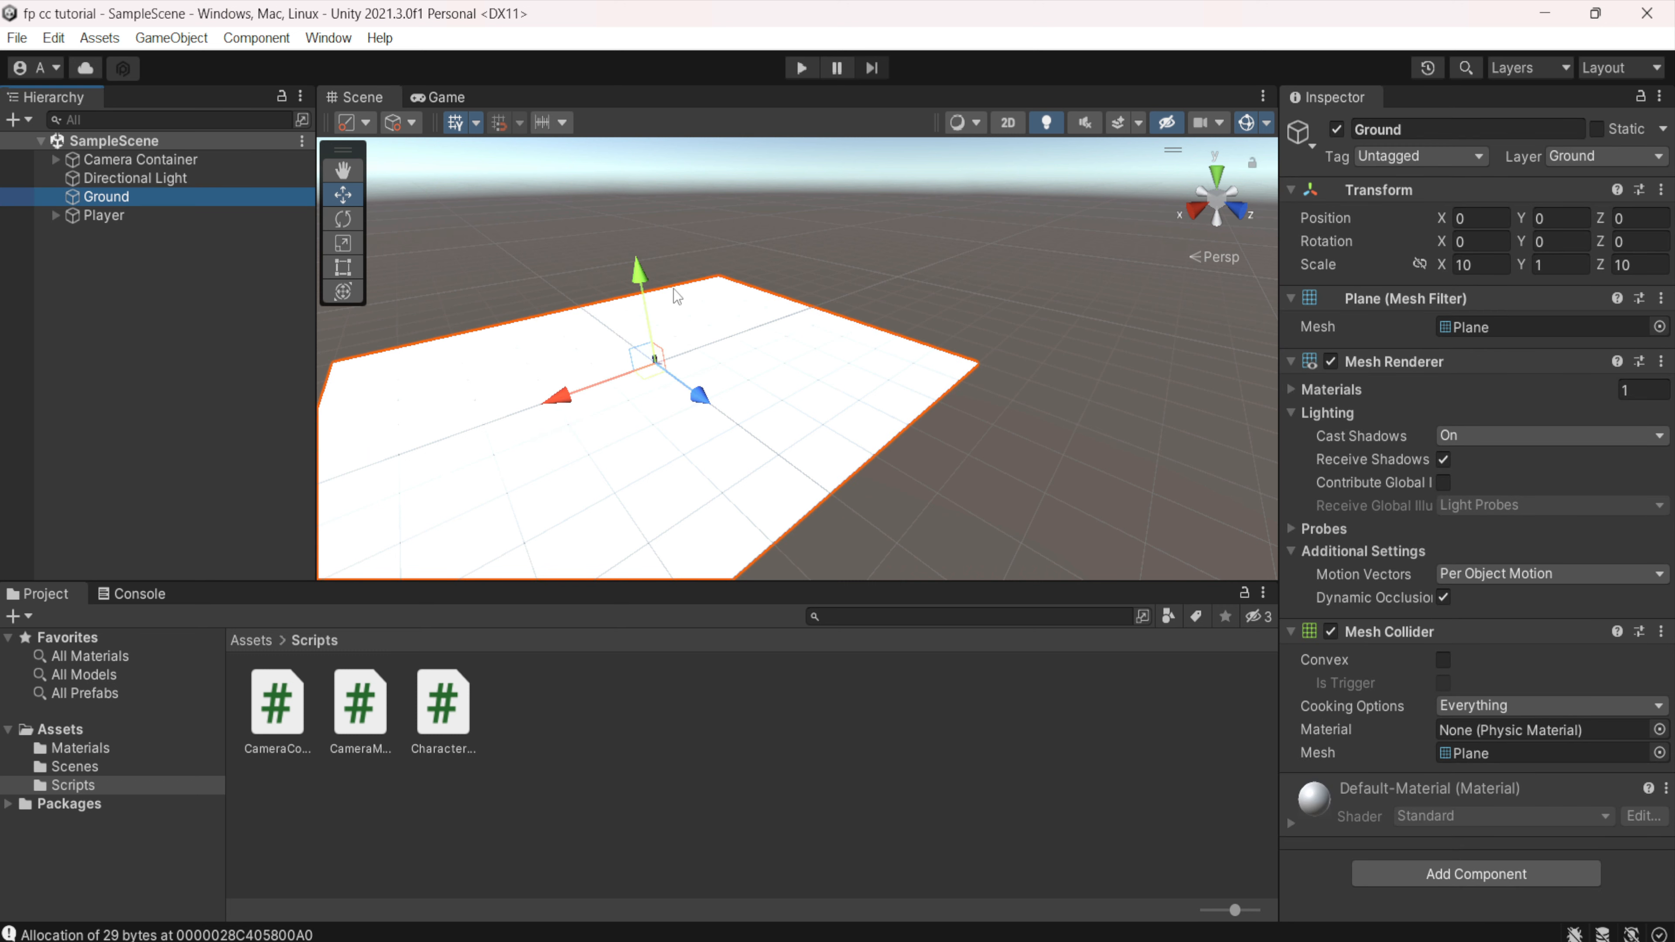
pyautogui.click(150, 246)
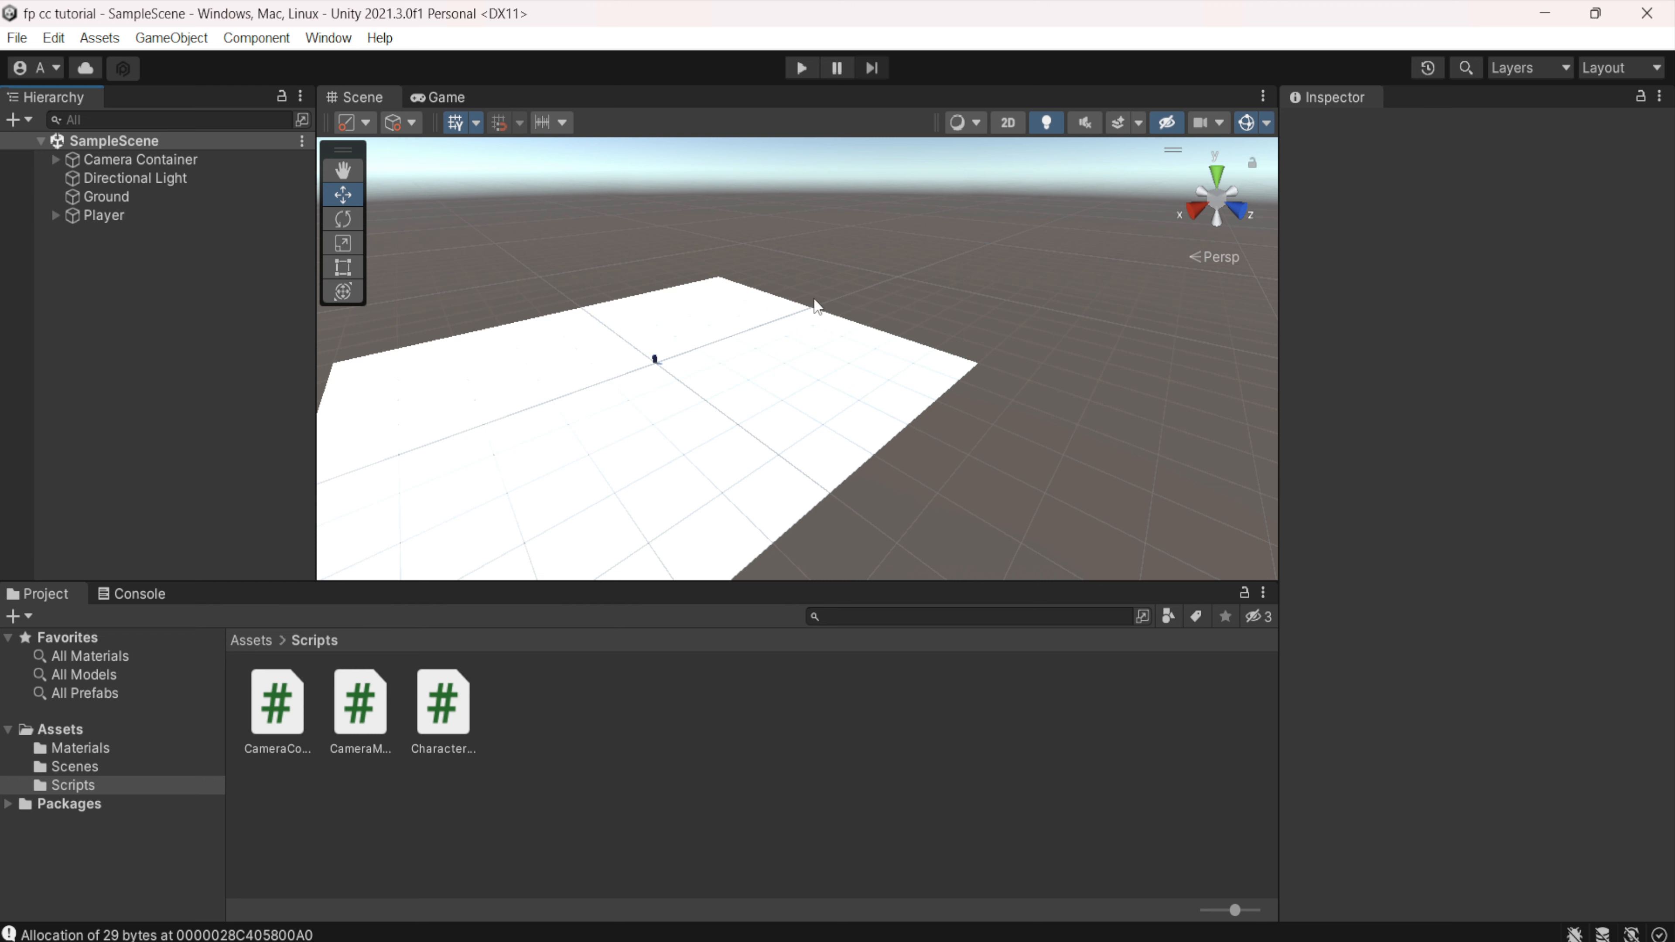
pyautogui.click(156, 217)
pyautogui.moveTo(625, 267); pyautogui.dragTo(636, 254)
pyautogui.click(195, 531)
# - Import all files of the Free Low Poly Nature Forest package from My Assets and close the Package Manager
pyautogui.click(329, 38)
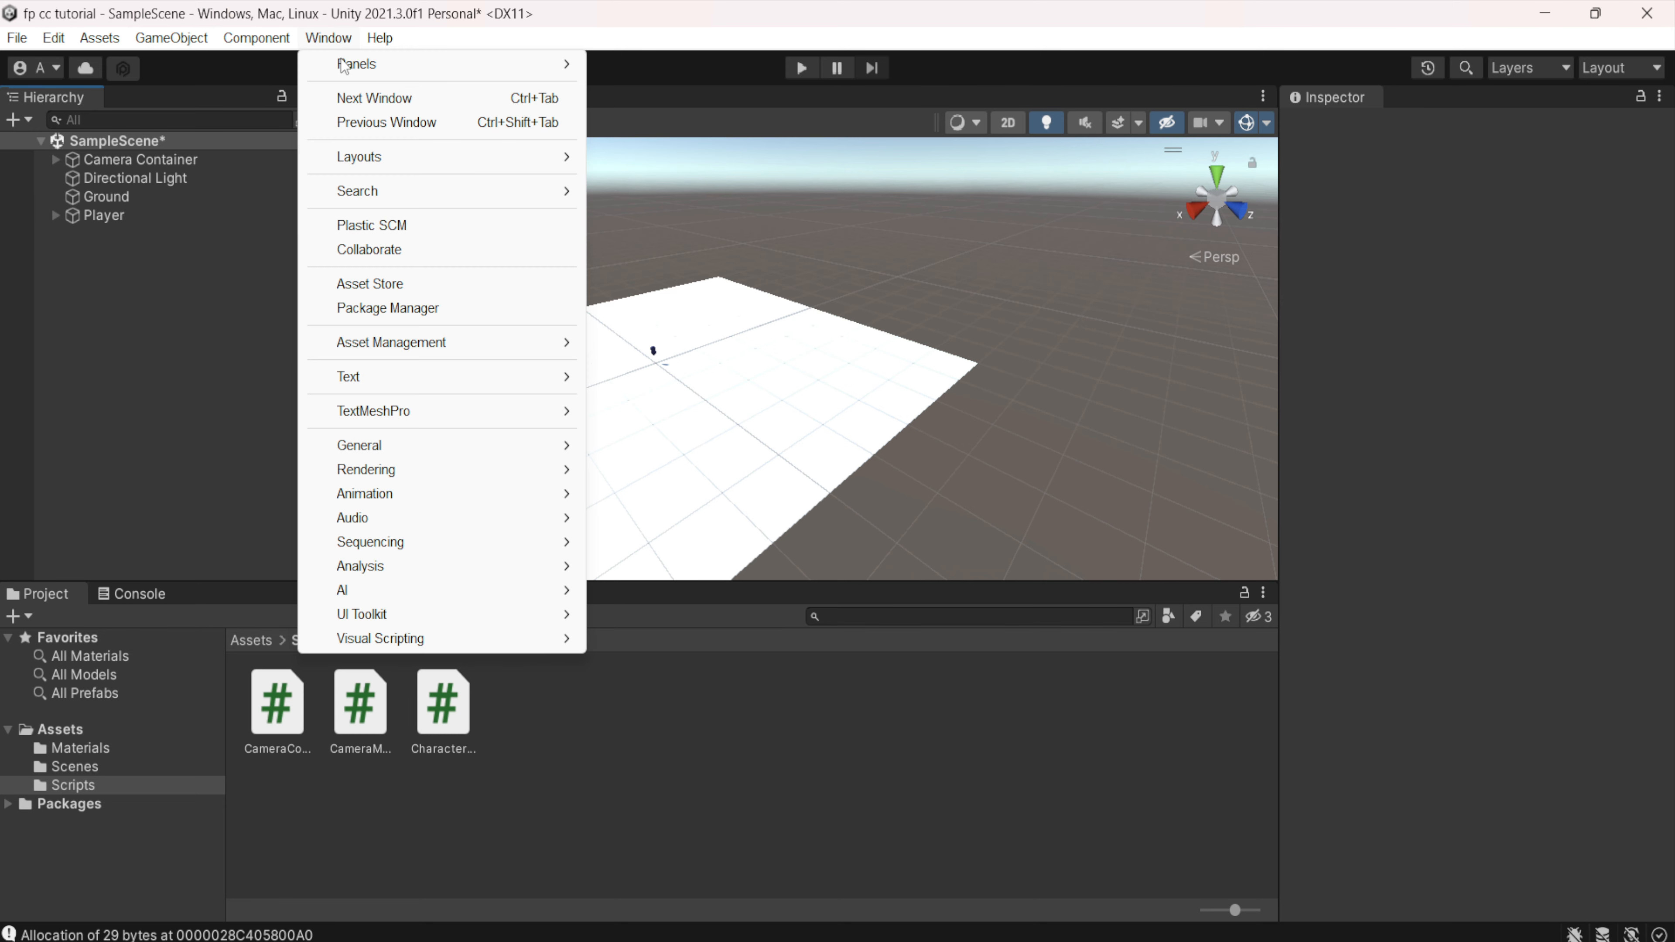
pyautogui.click(414, 307)
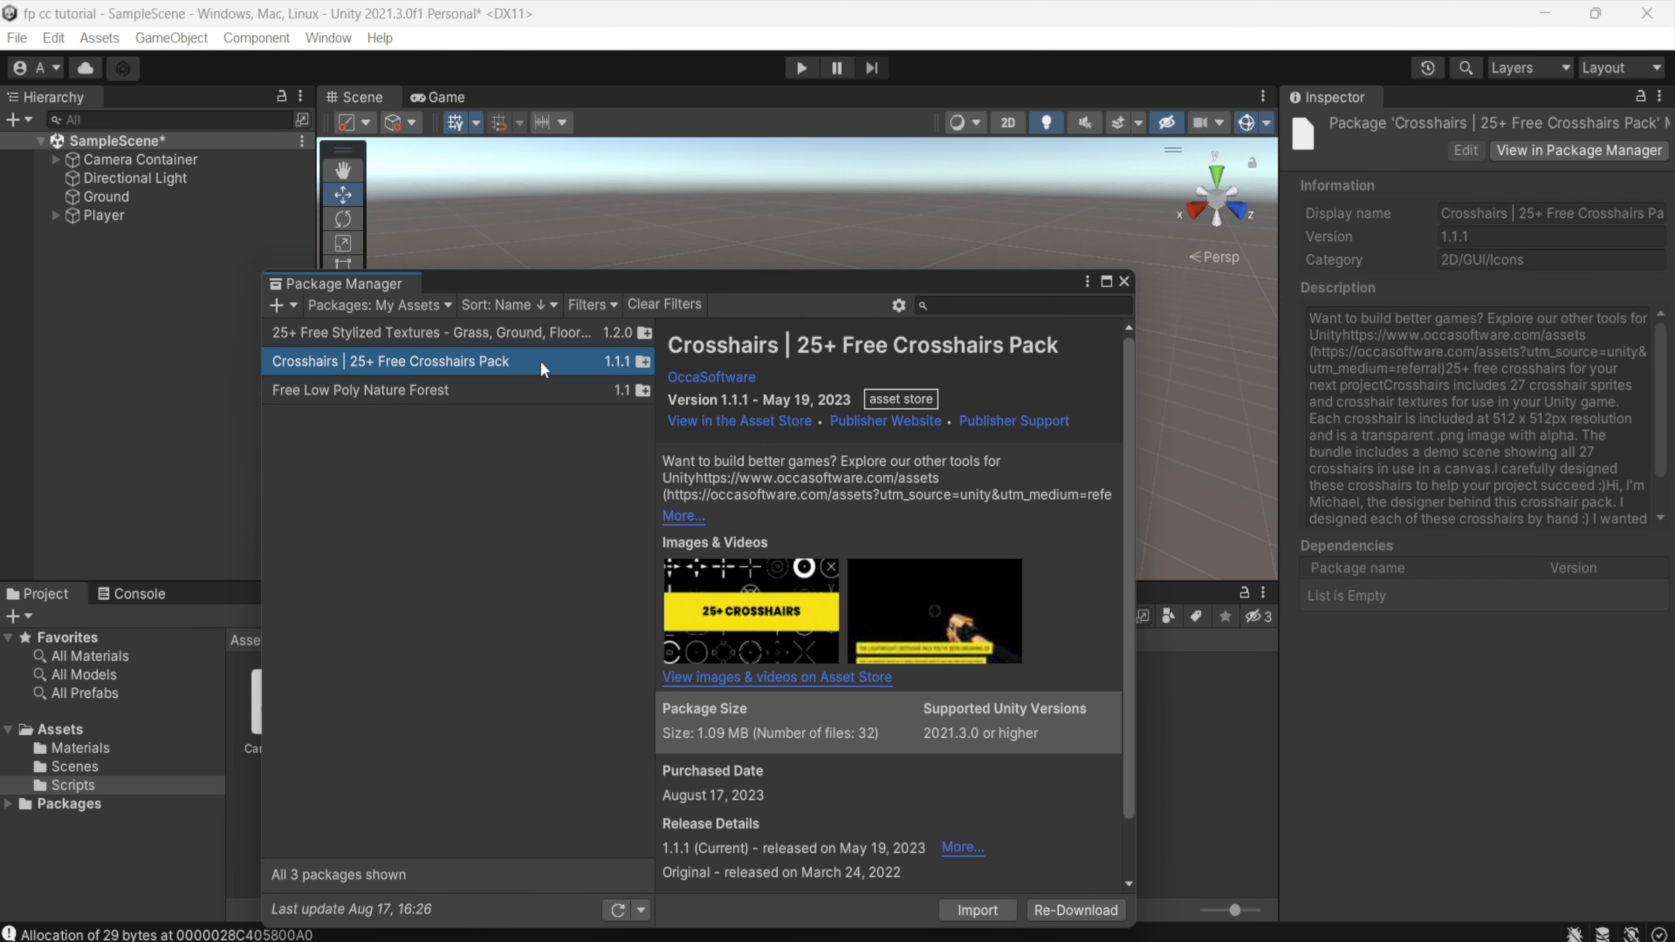
pyautogui.click(548, 386)
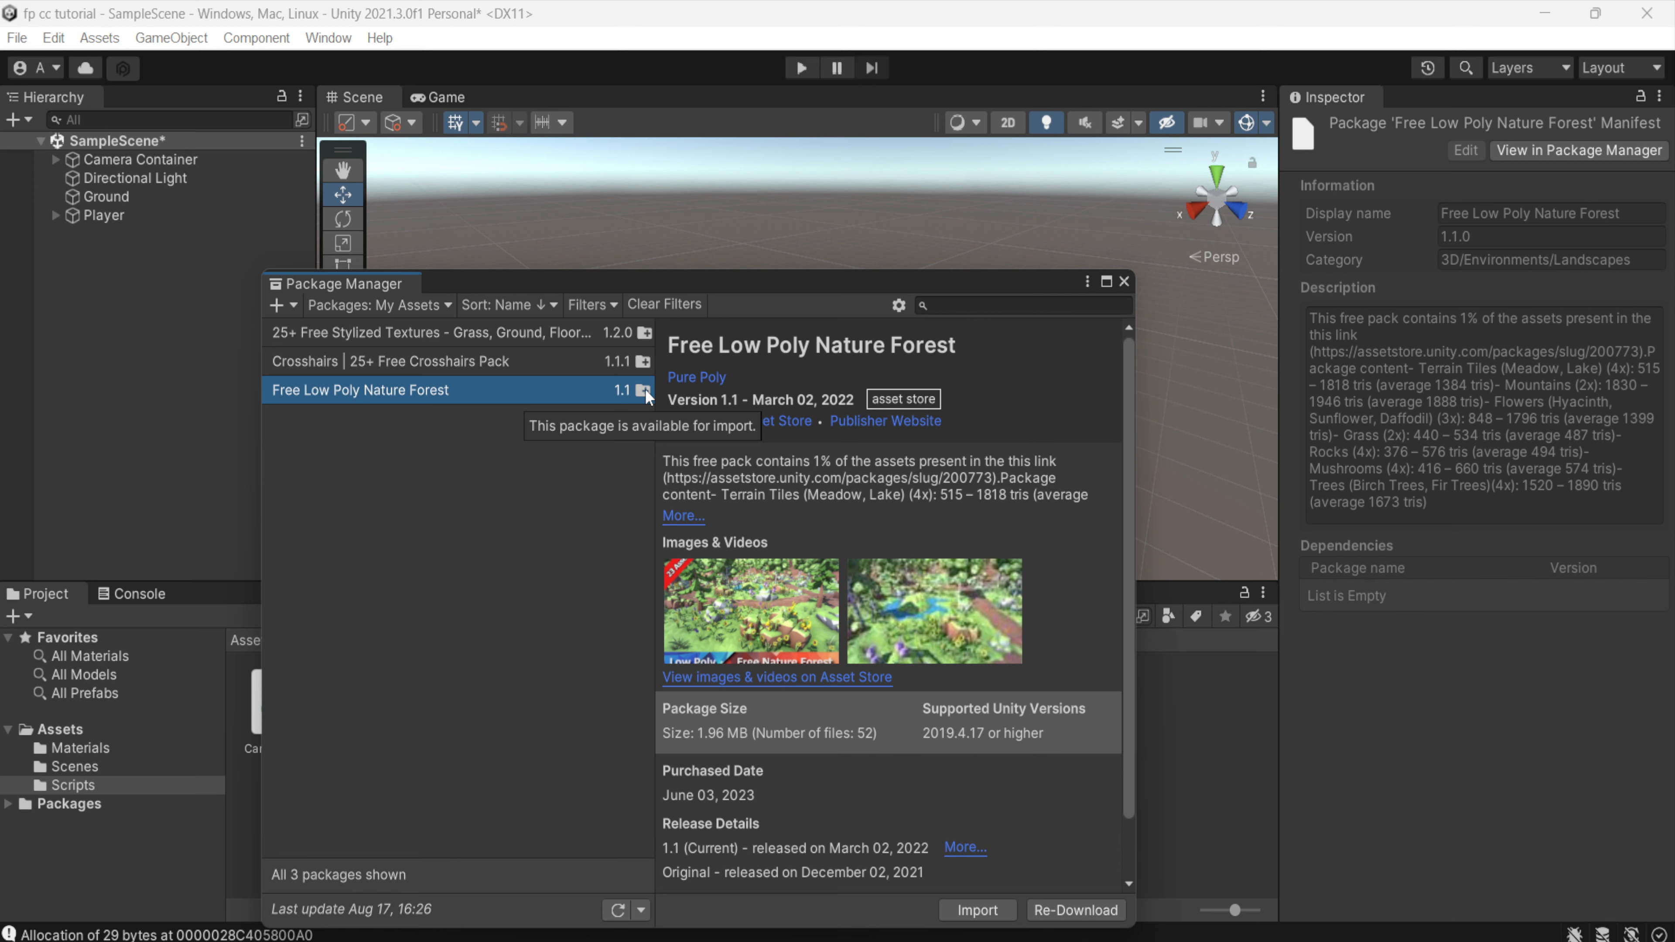
pyautogui.click(970, 905)
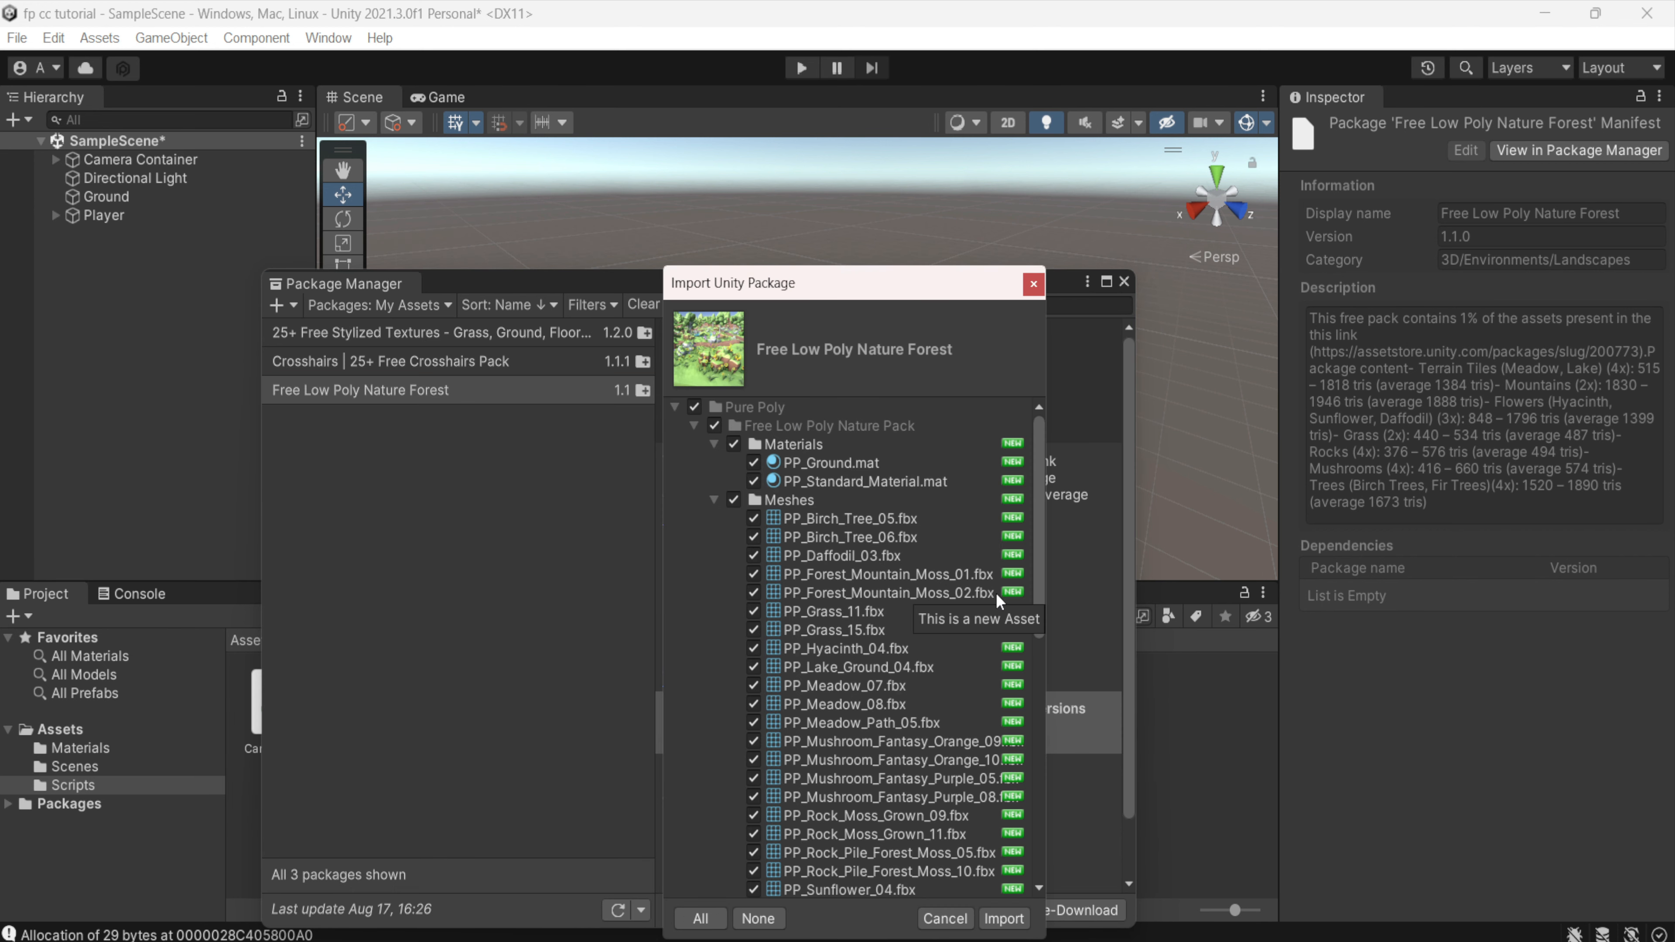
pyautogui.click(1003, 918)
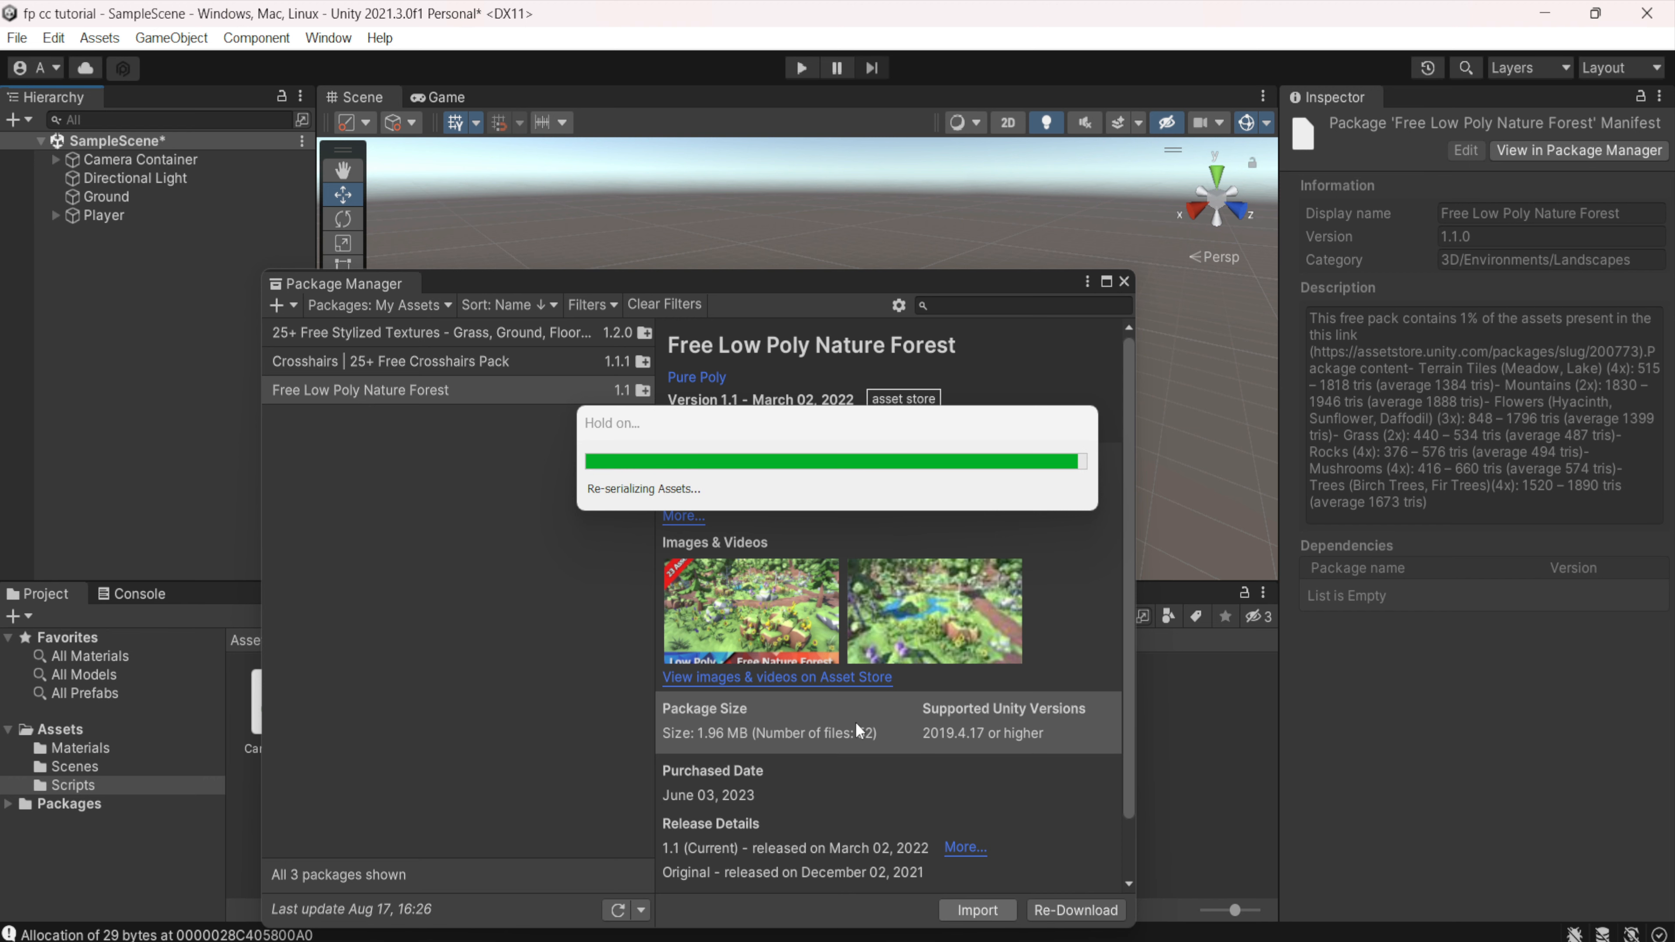
pyautogui.click(1124, 281)
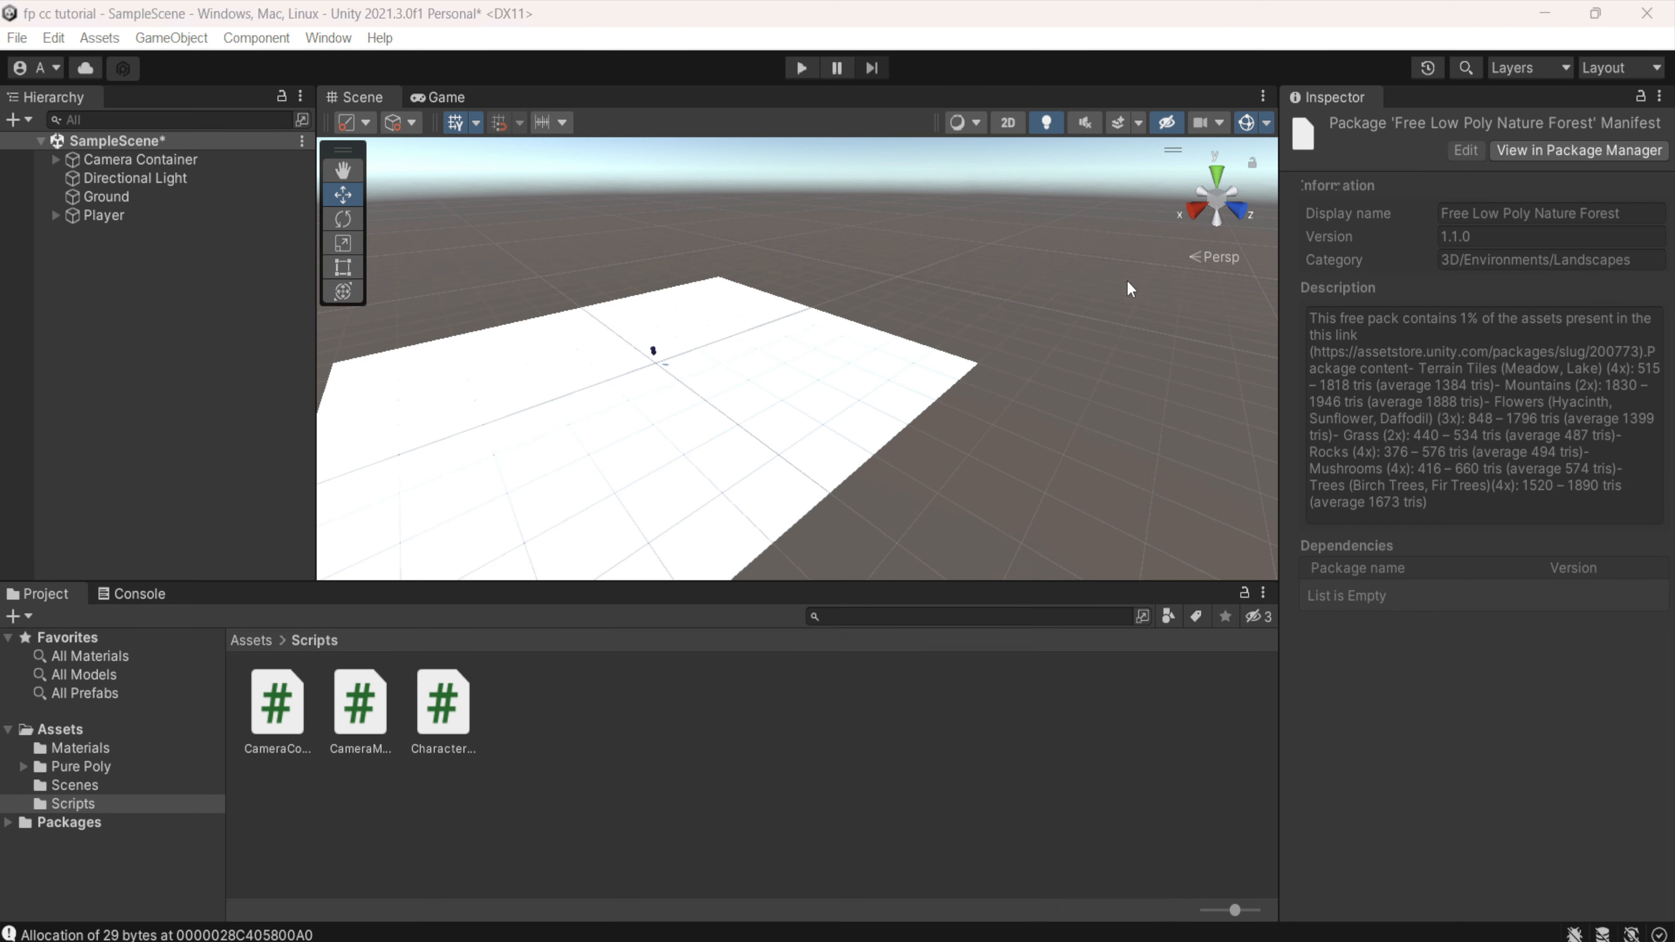
# - Open the Prefabs folder of the Free Low Poly Nature Pack inside the Pure Poly assets
pyautogui.click(84, 766)
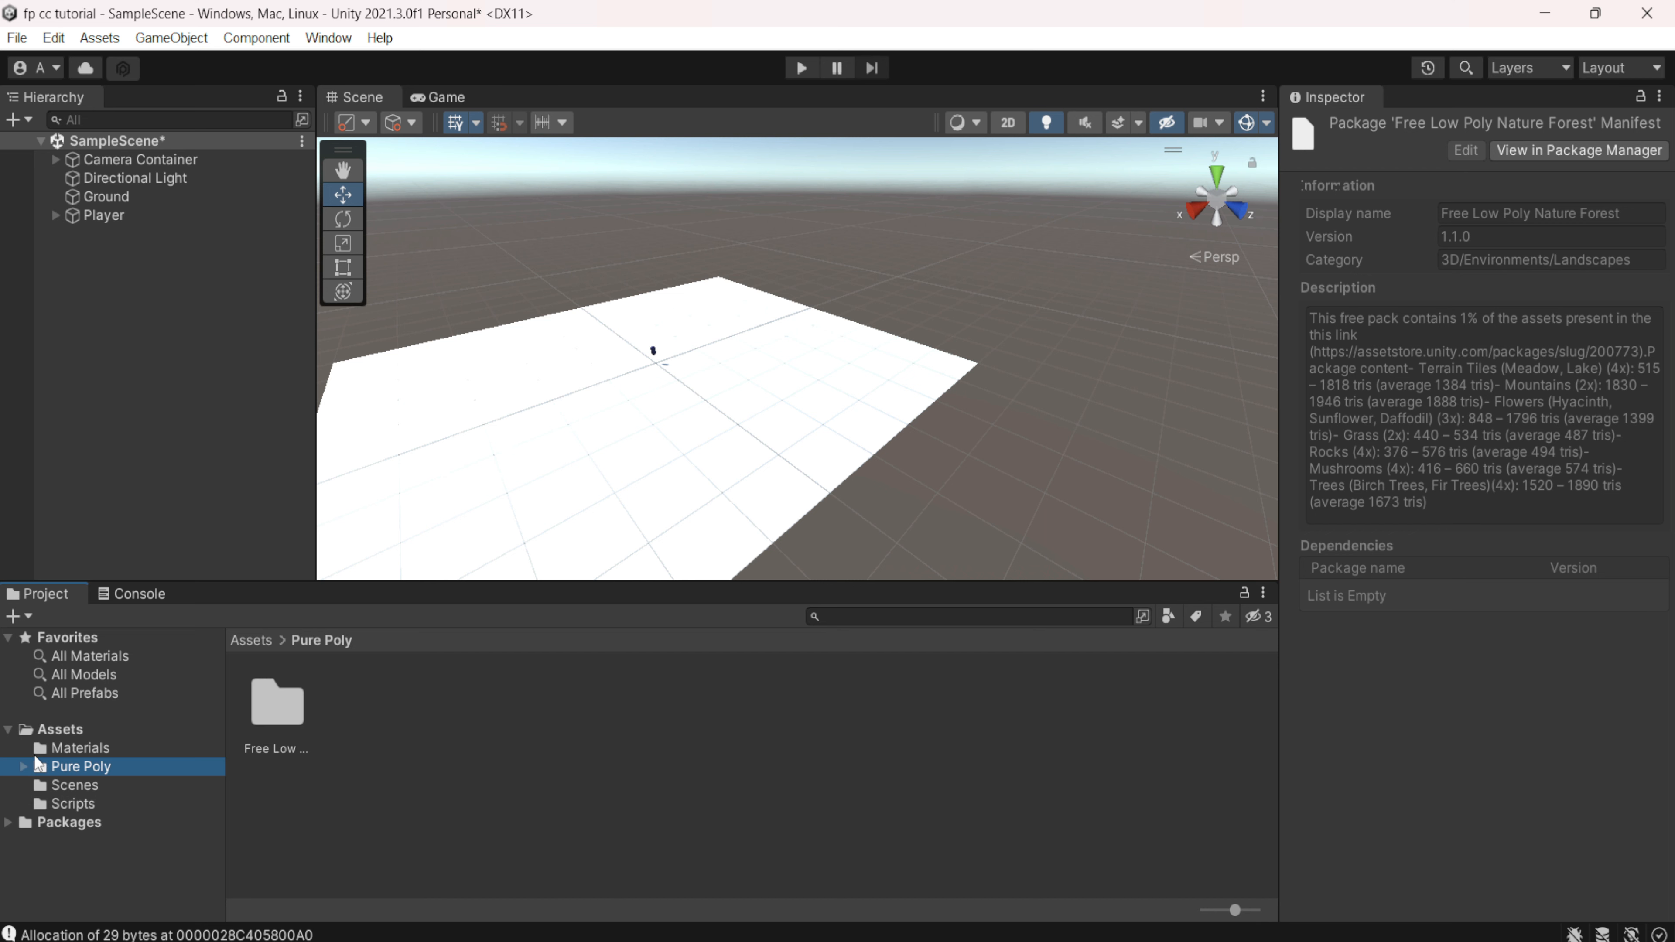
pyautogui.click(23, 767)
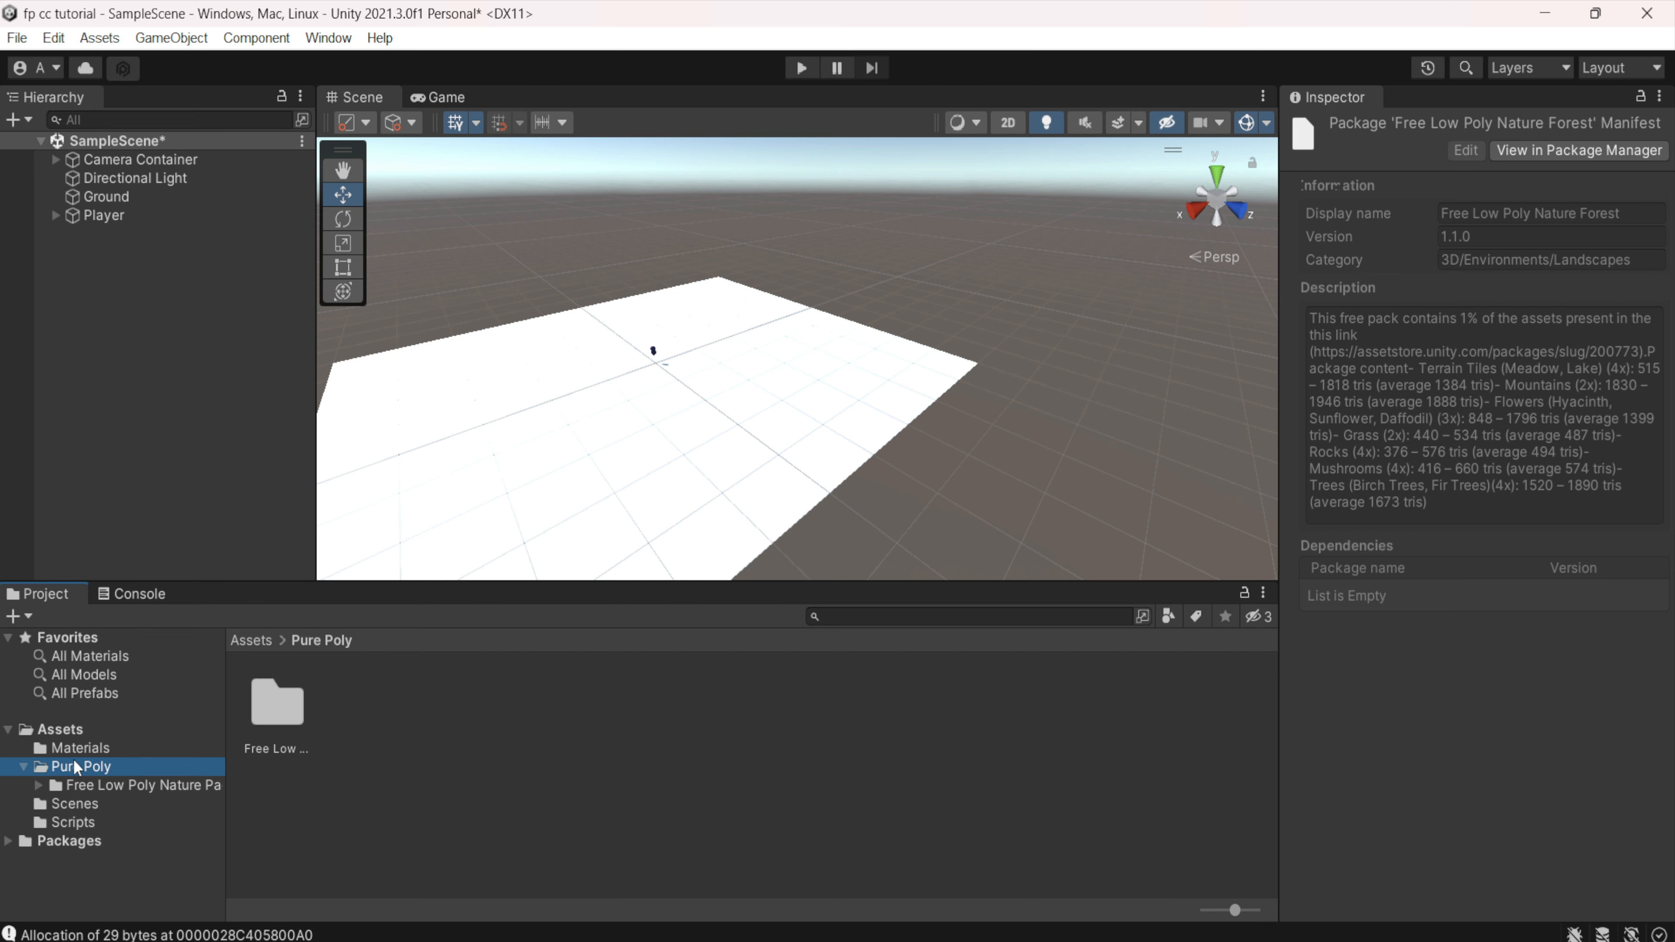
pyautogui.click(23, 768)
pyautogui.click(267, 723)
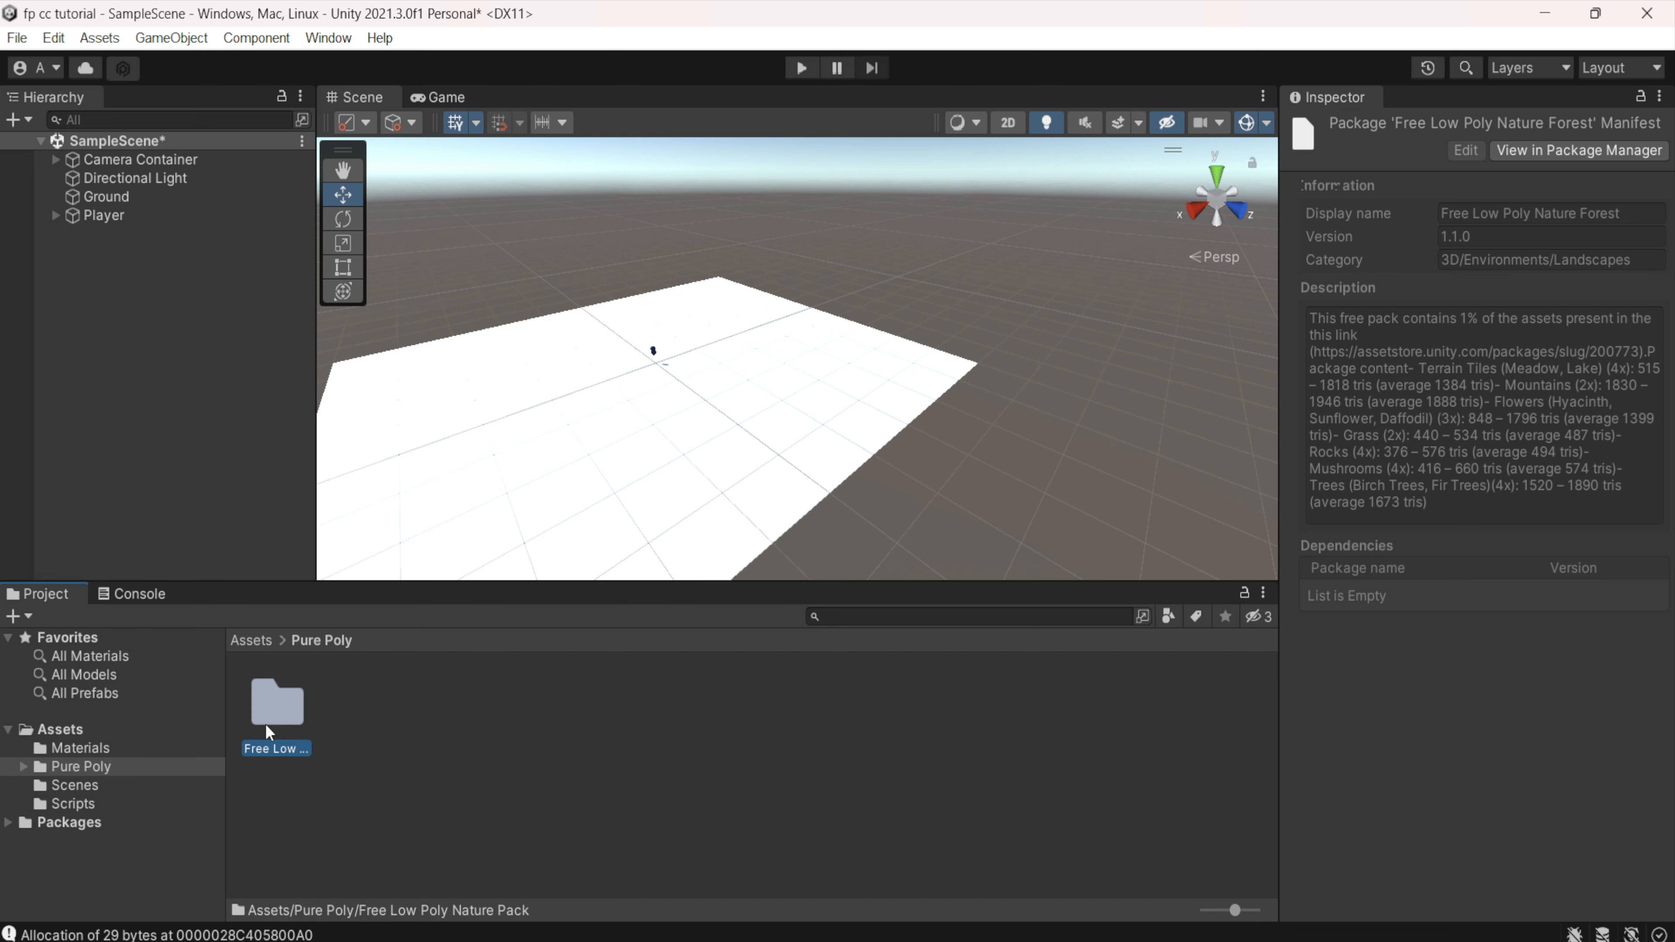
pyautogui.doubleClick(295, 711)
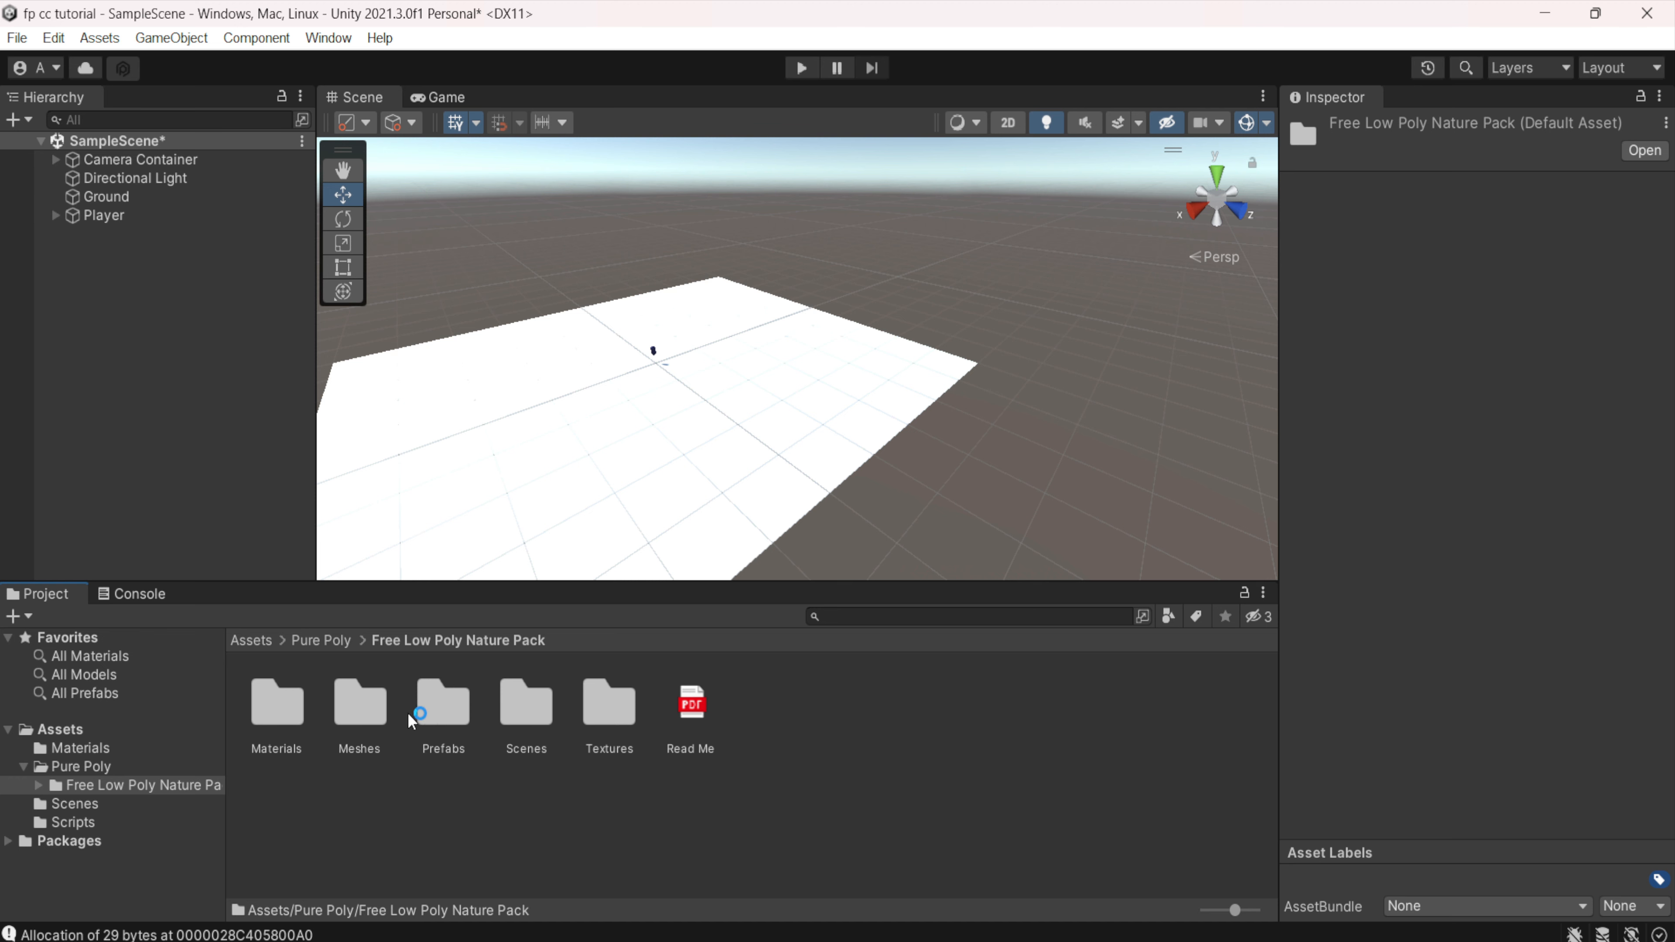
pyautogui.doubleClick(441, 706)
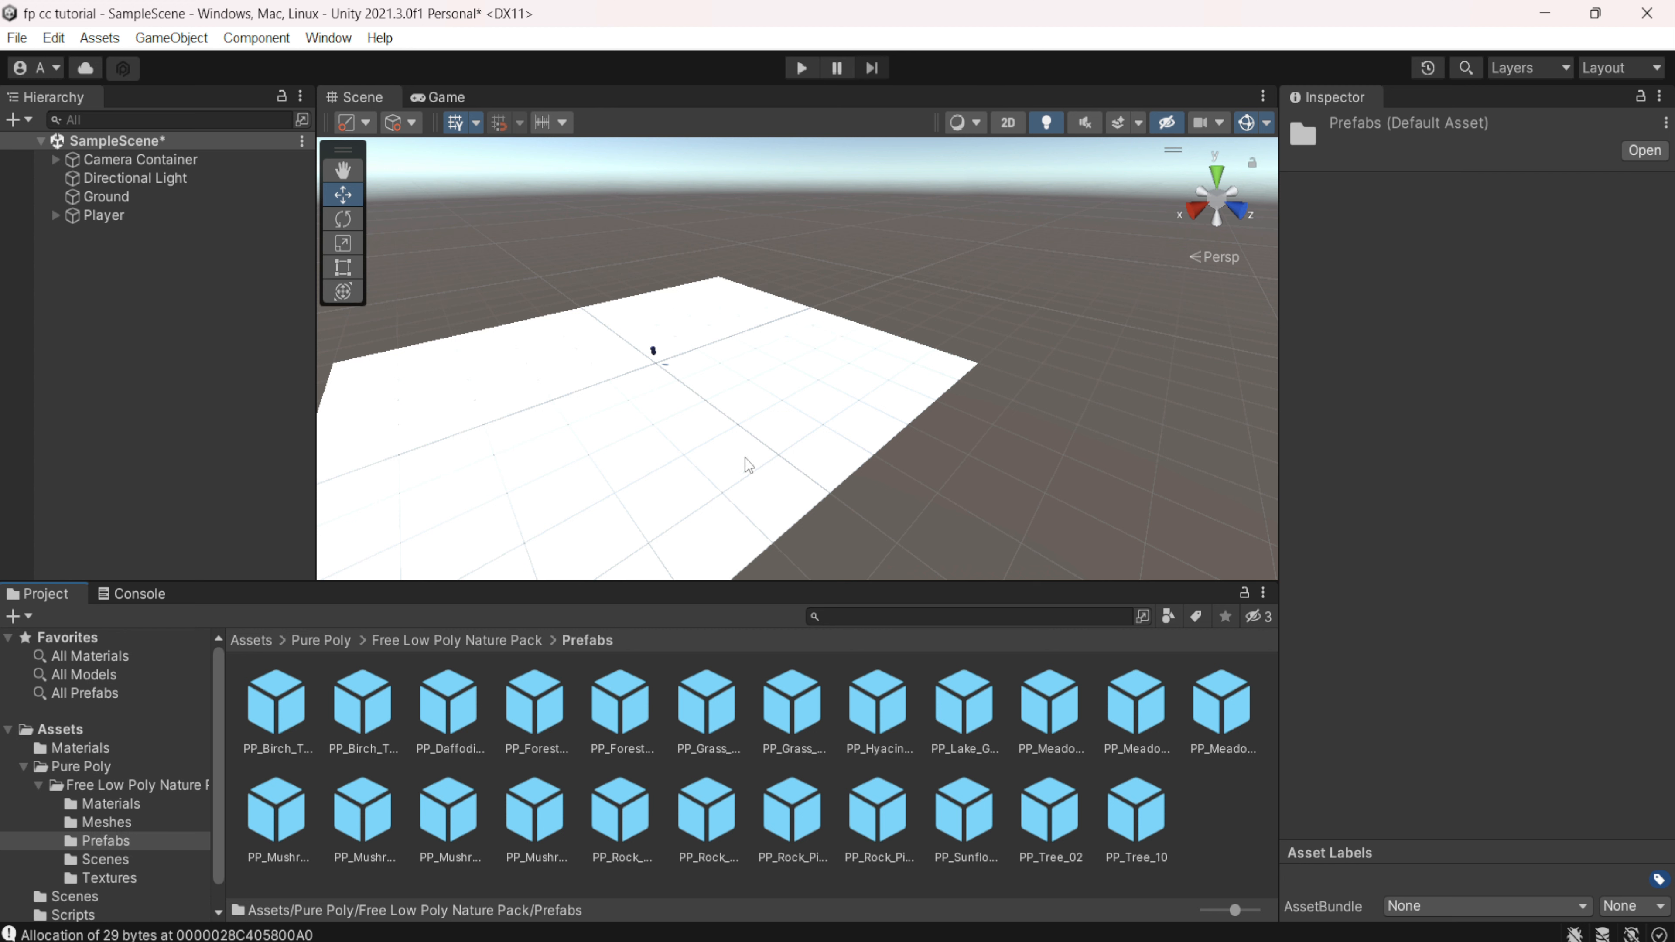
pyautogui.scroll(7, 721, 365)
pyautogui.scroll(-10, 721, 363)
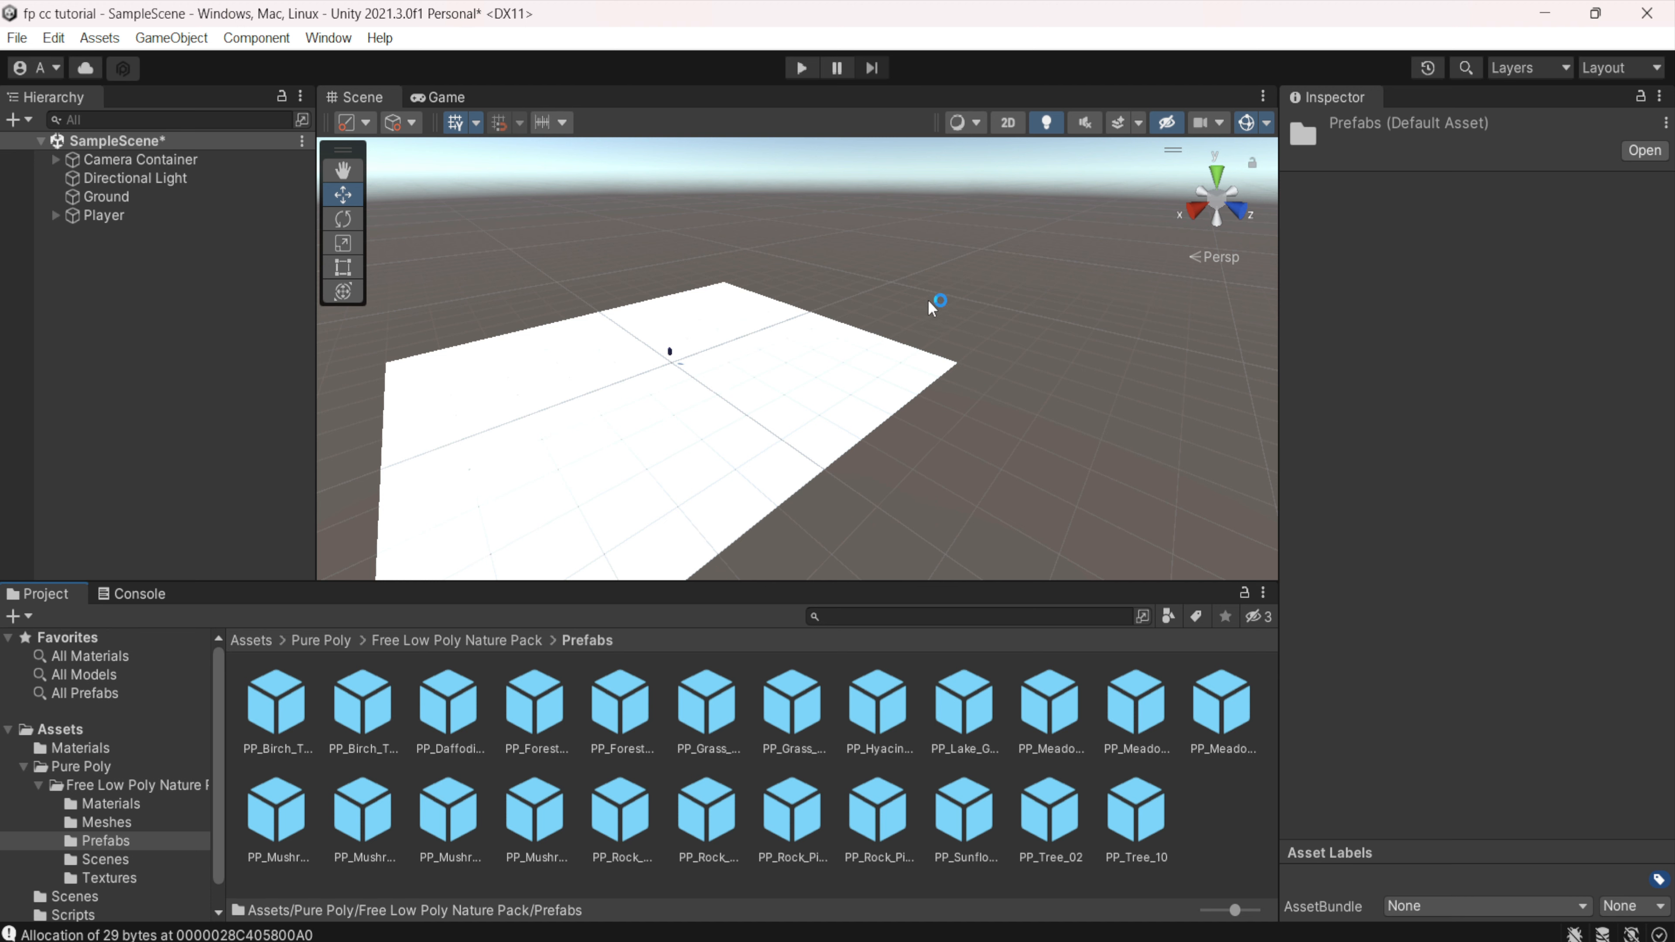
pyautogui.scroll(5, 815, 487)
pyautogui.scroll(-2, 758, 389)
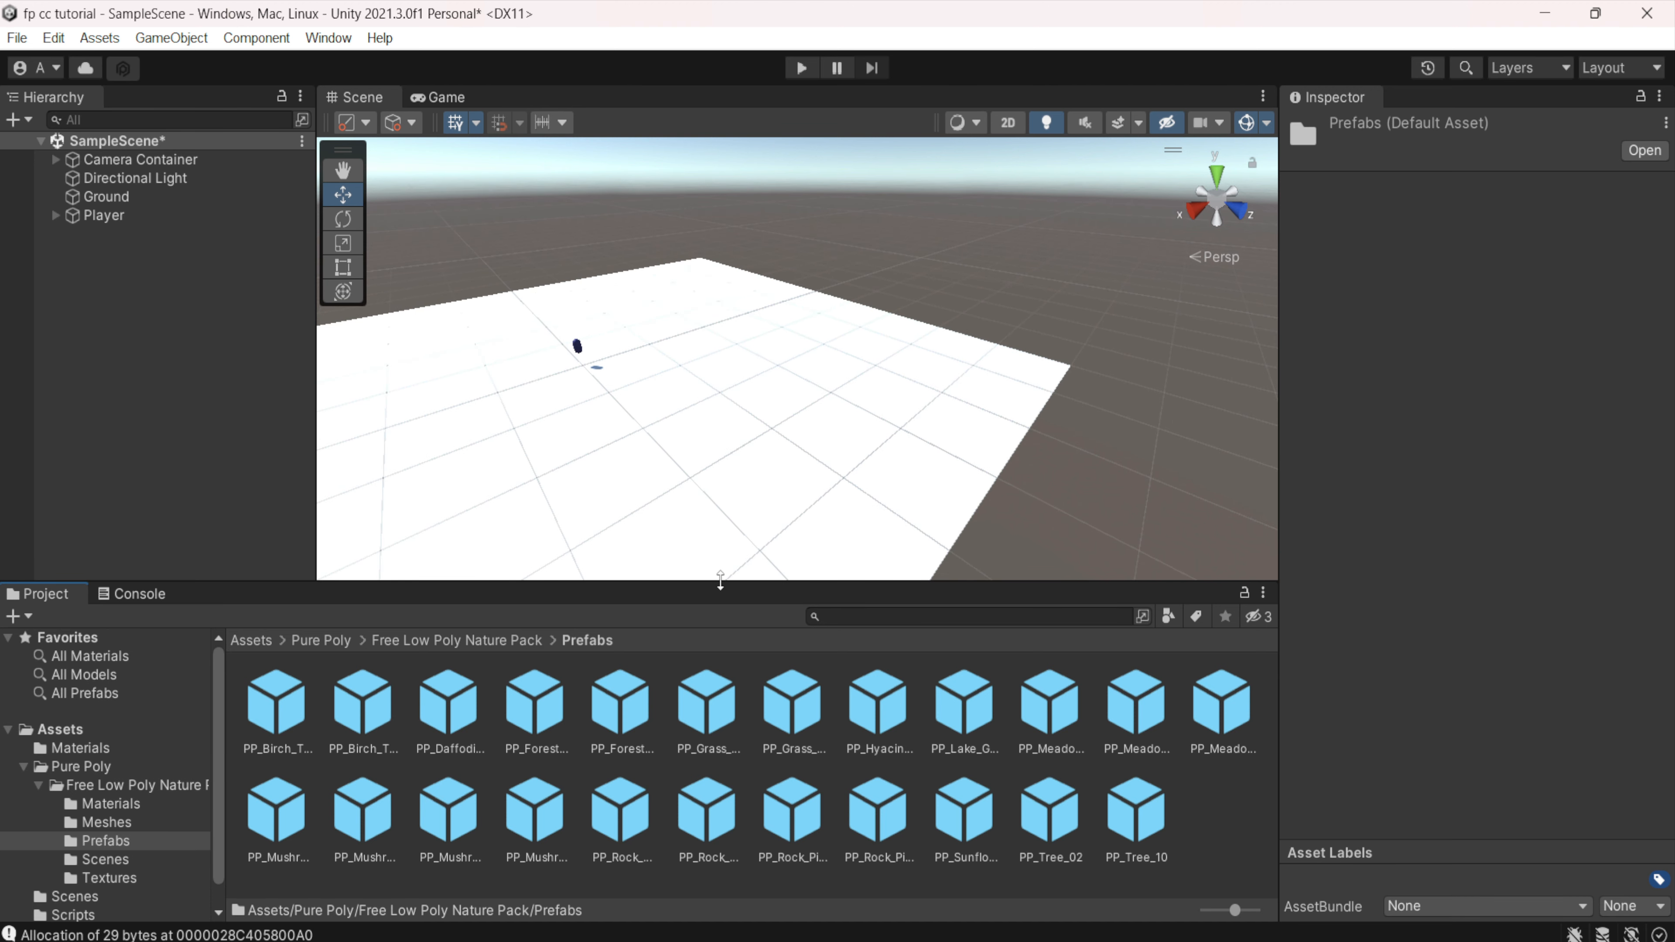
pyautogui.scroll(4, 785, 426)
pyautogui.scroll(4, 785, 426)
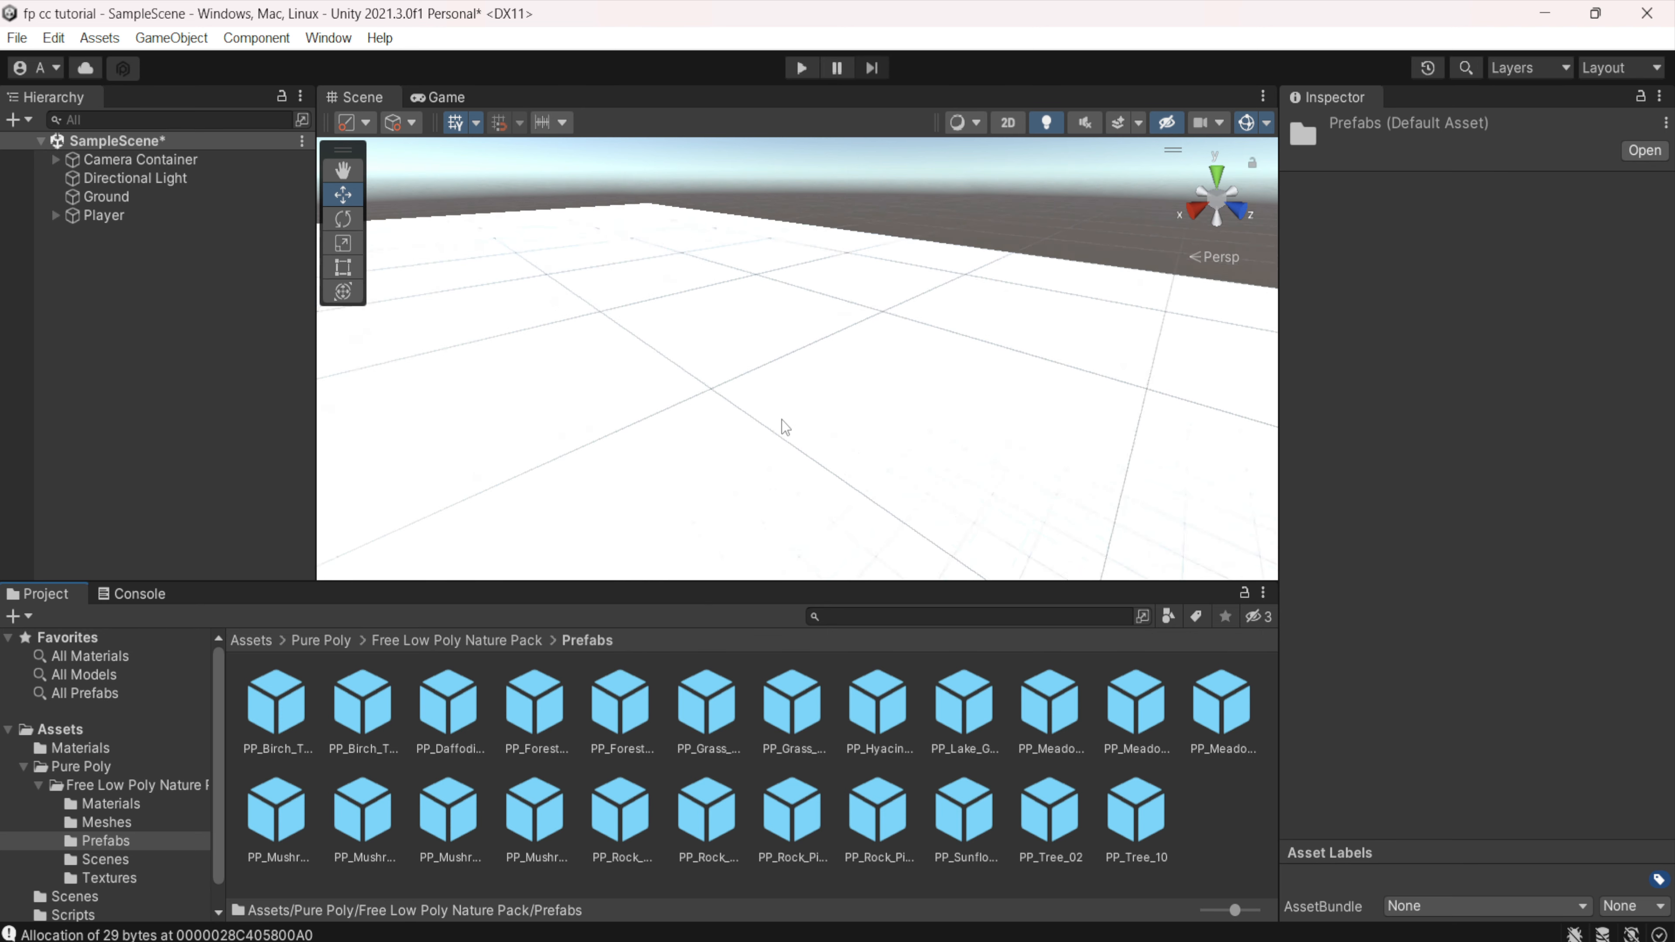
pyautogui.scroll(4, 758, 423)
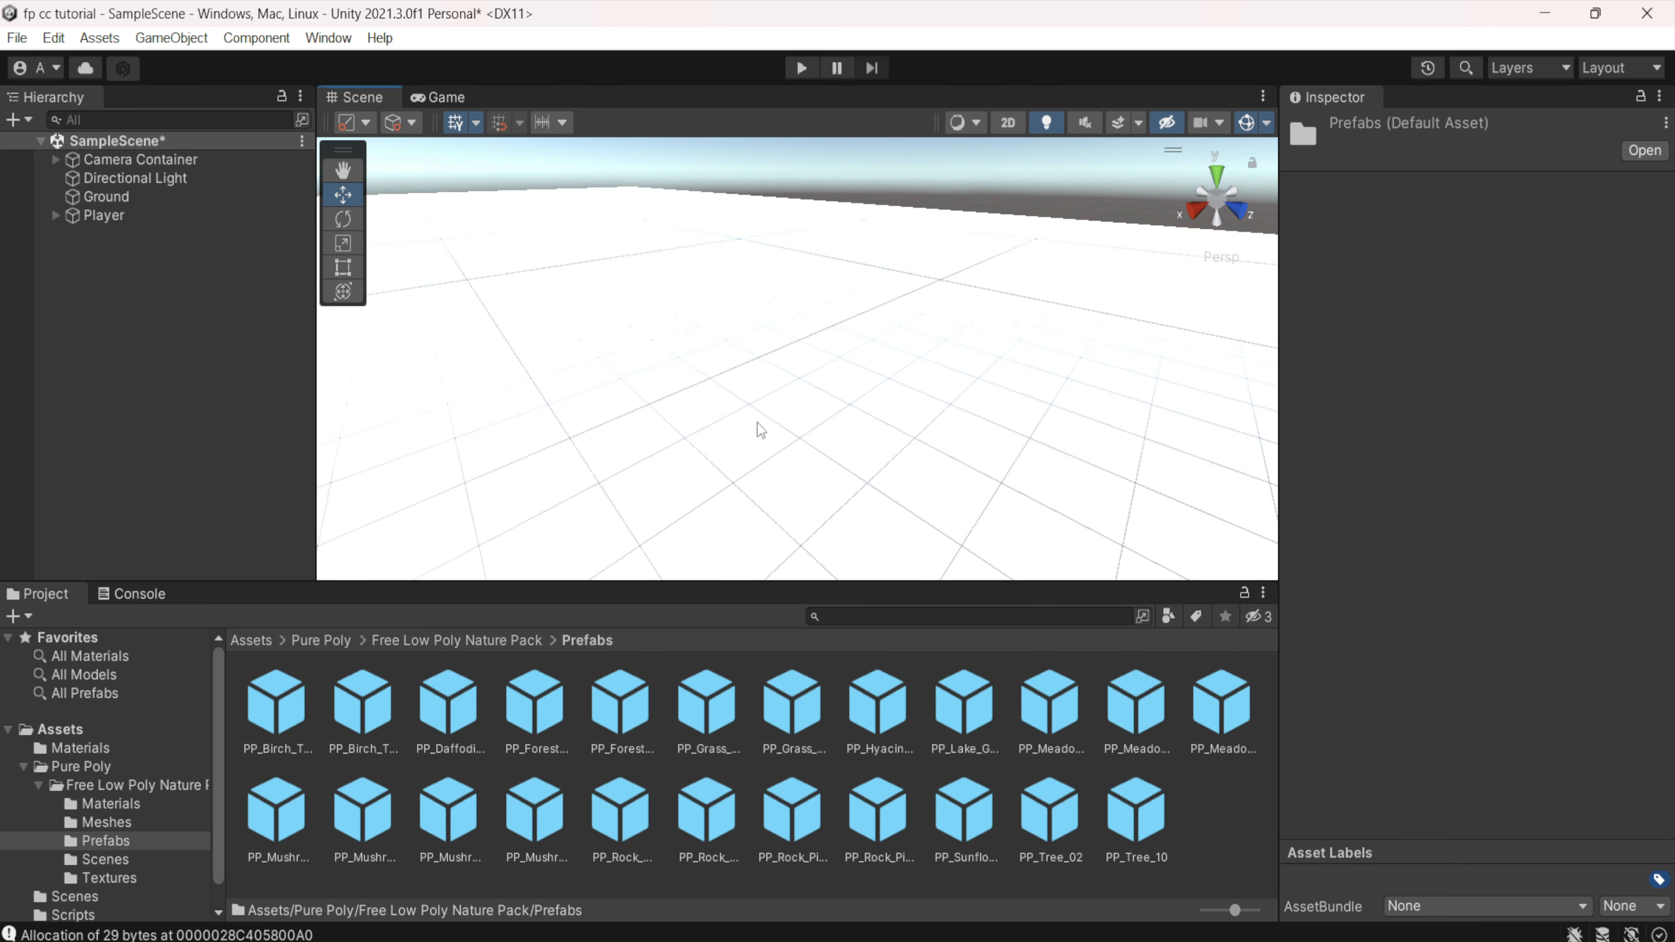
pyautogui.scroll(-5, 758, 423)
pyautogui.scroll(-6, 758, 423)
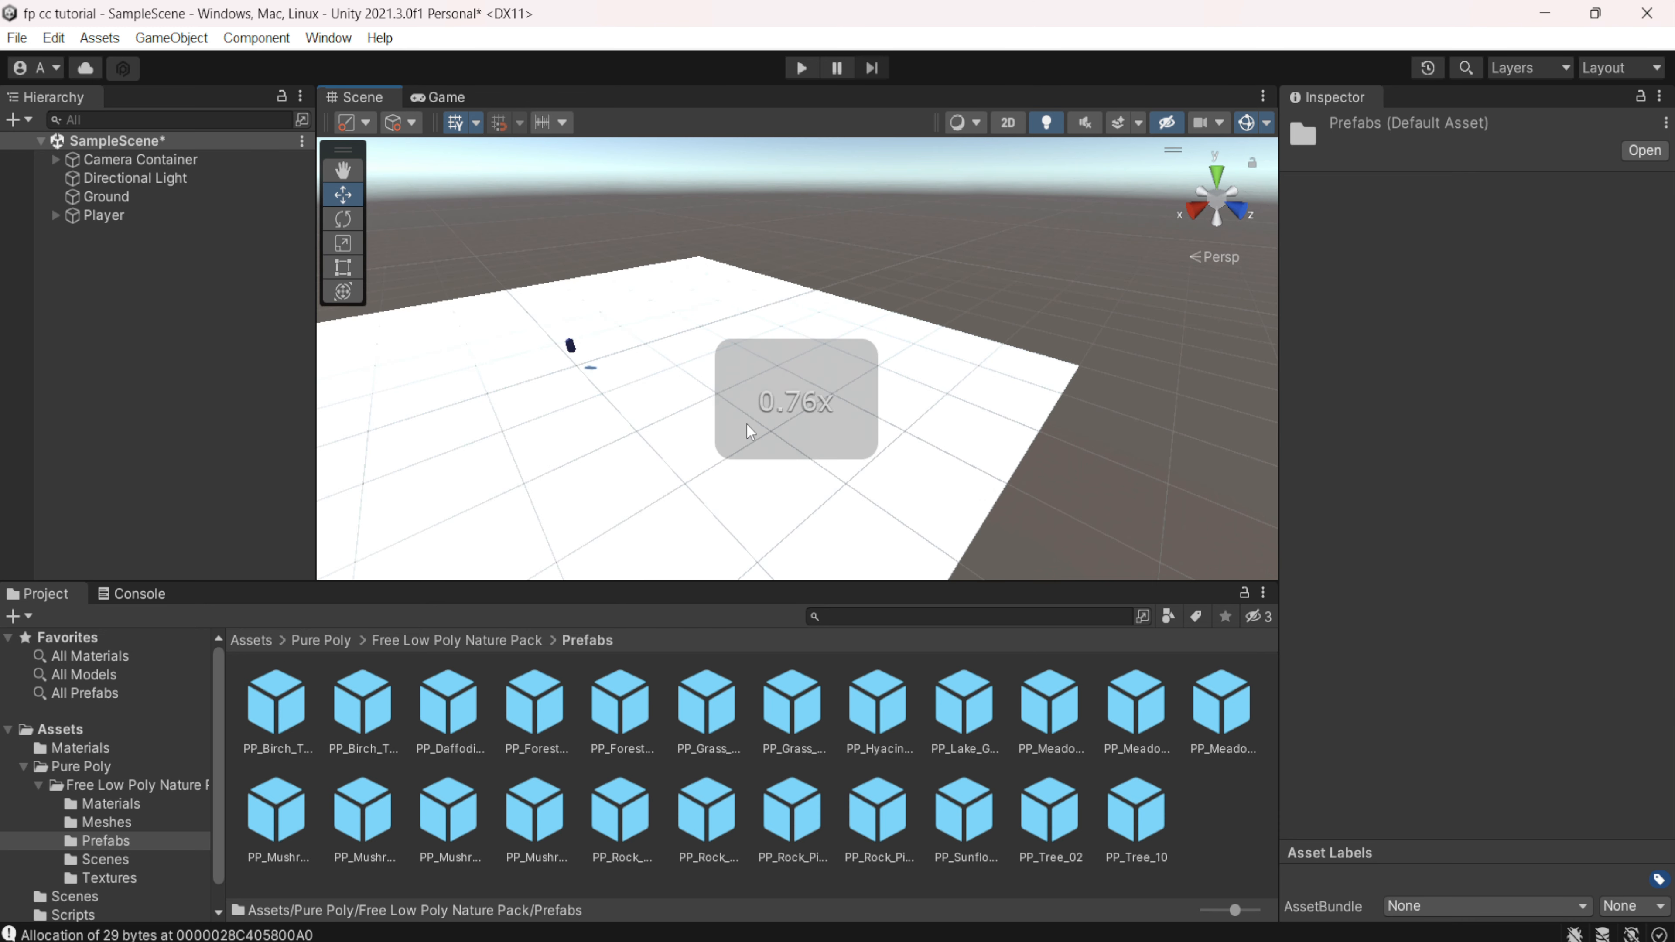
pyautogui.scroll(-1, 748, 425)
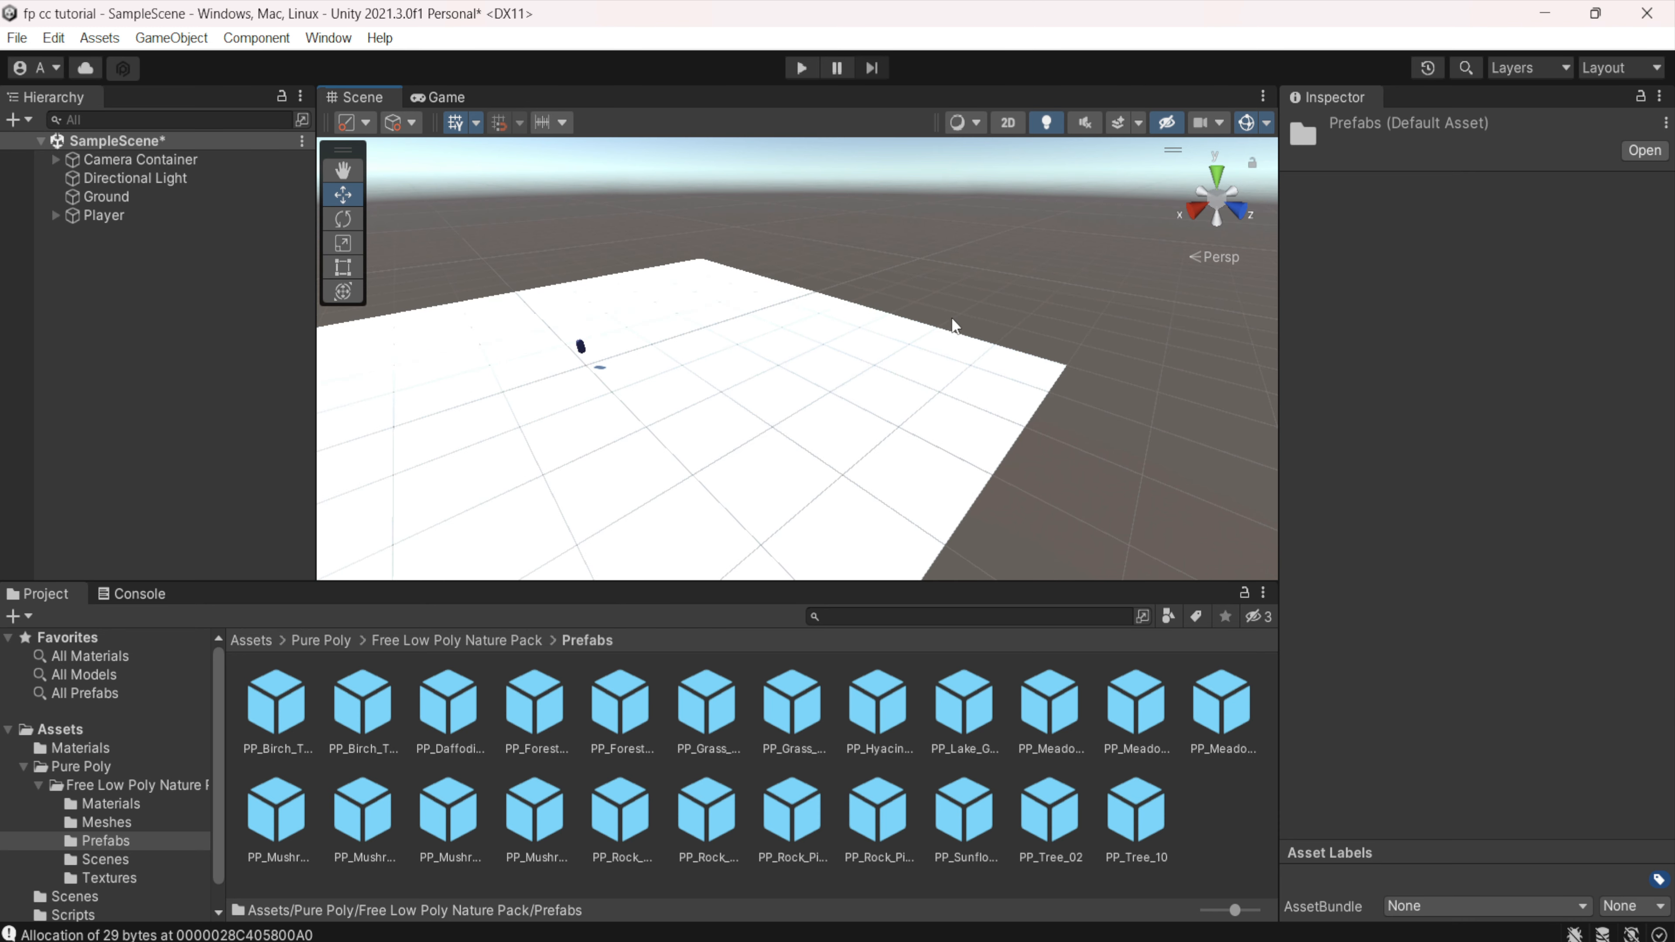
pyautogui.scroll(-3, 924, 287)
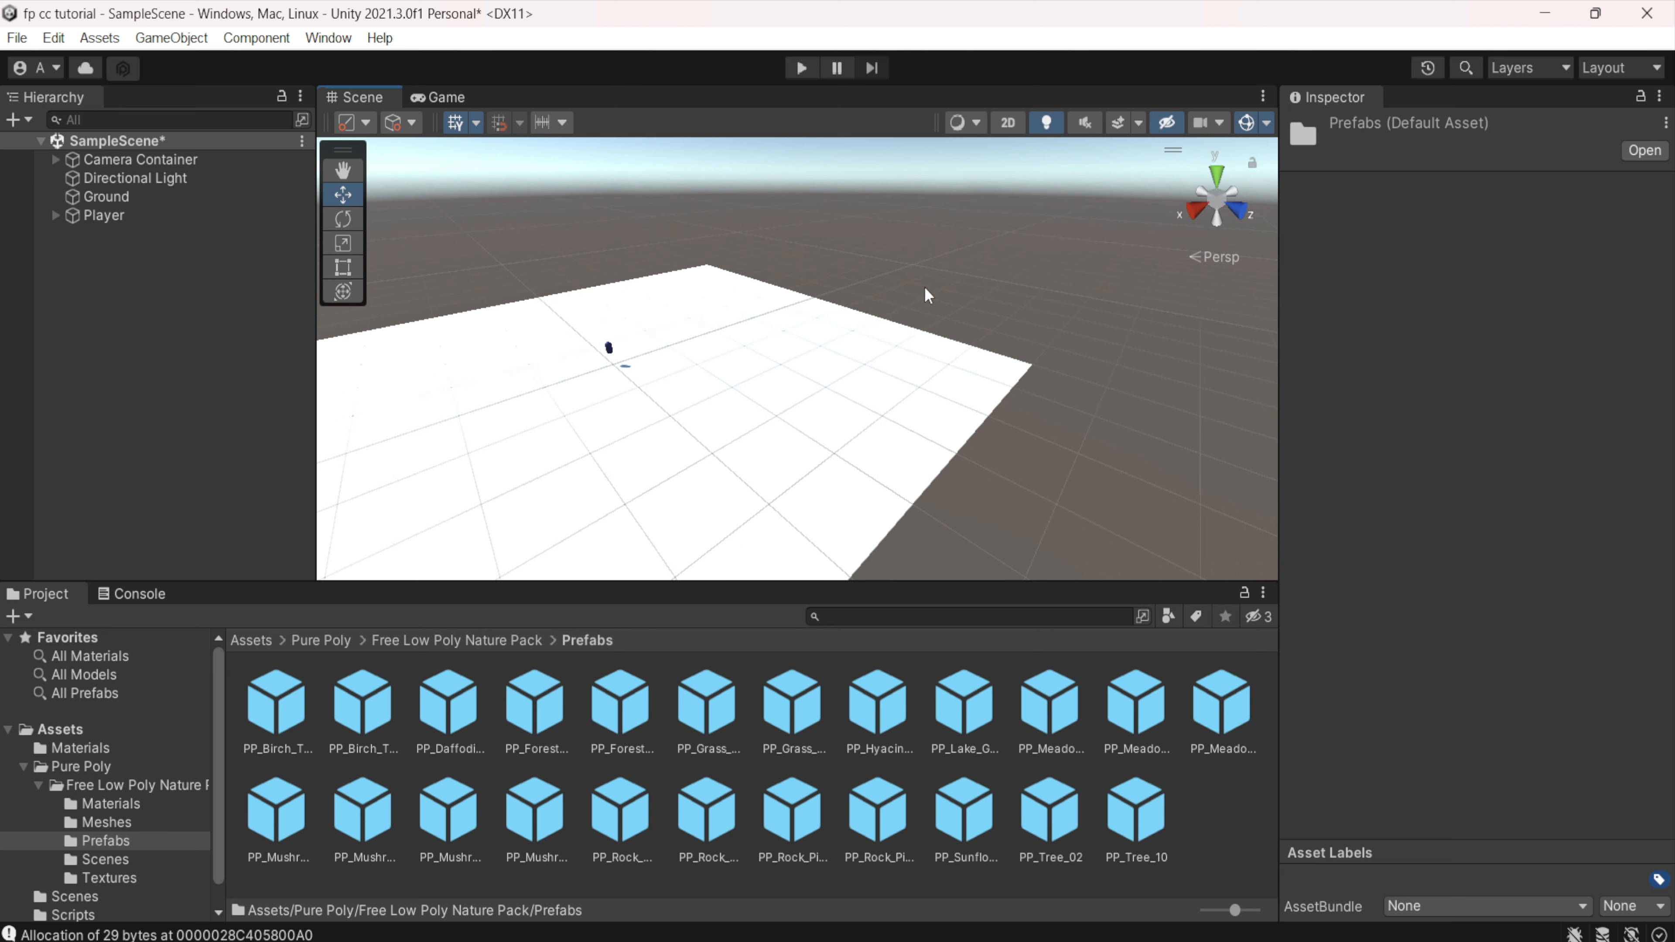
# - Place the PP_Meadow_07 prefab on the Ground plane near the Player, at about X 10.5, Y 0, Z 26.38
pyautogui.moveTo(761, 350); pyautogui.dragTo(706, 337, button='right')
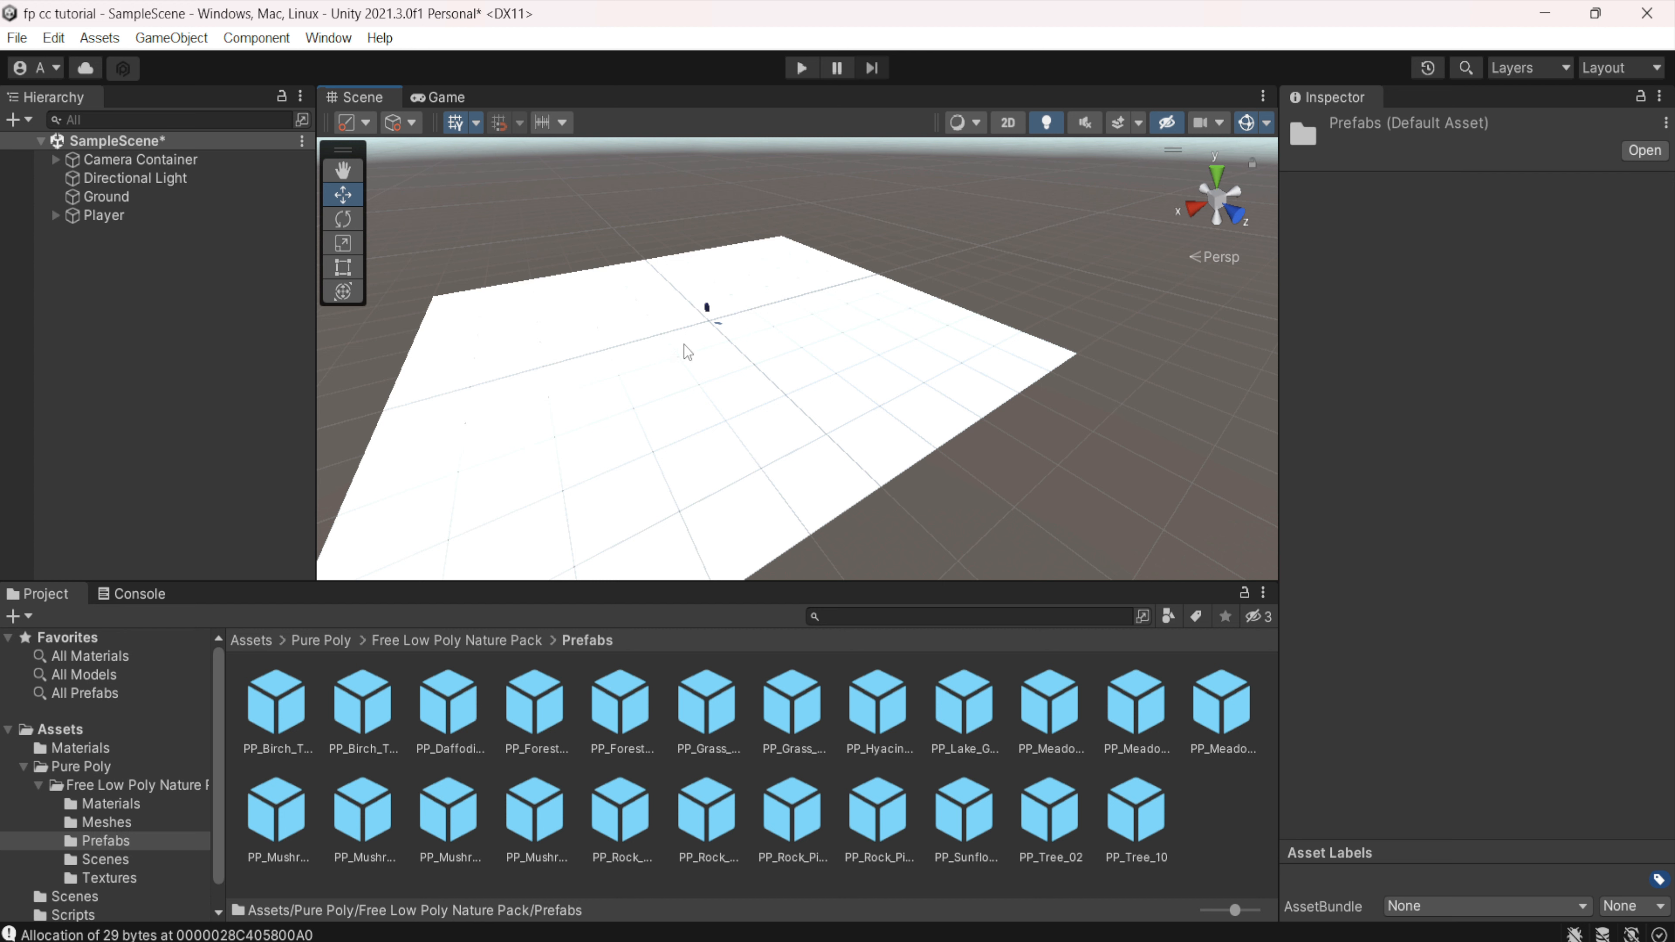
pyautogui.click(637, 719)
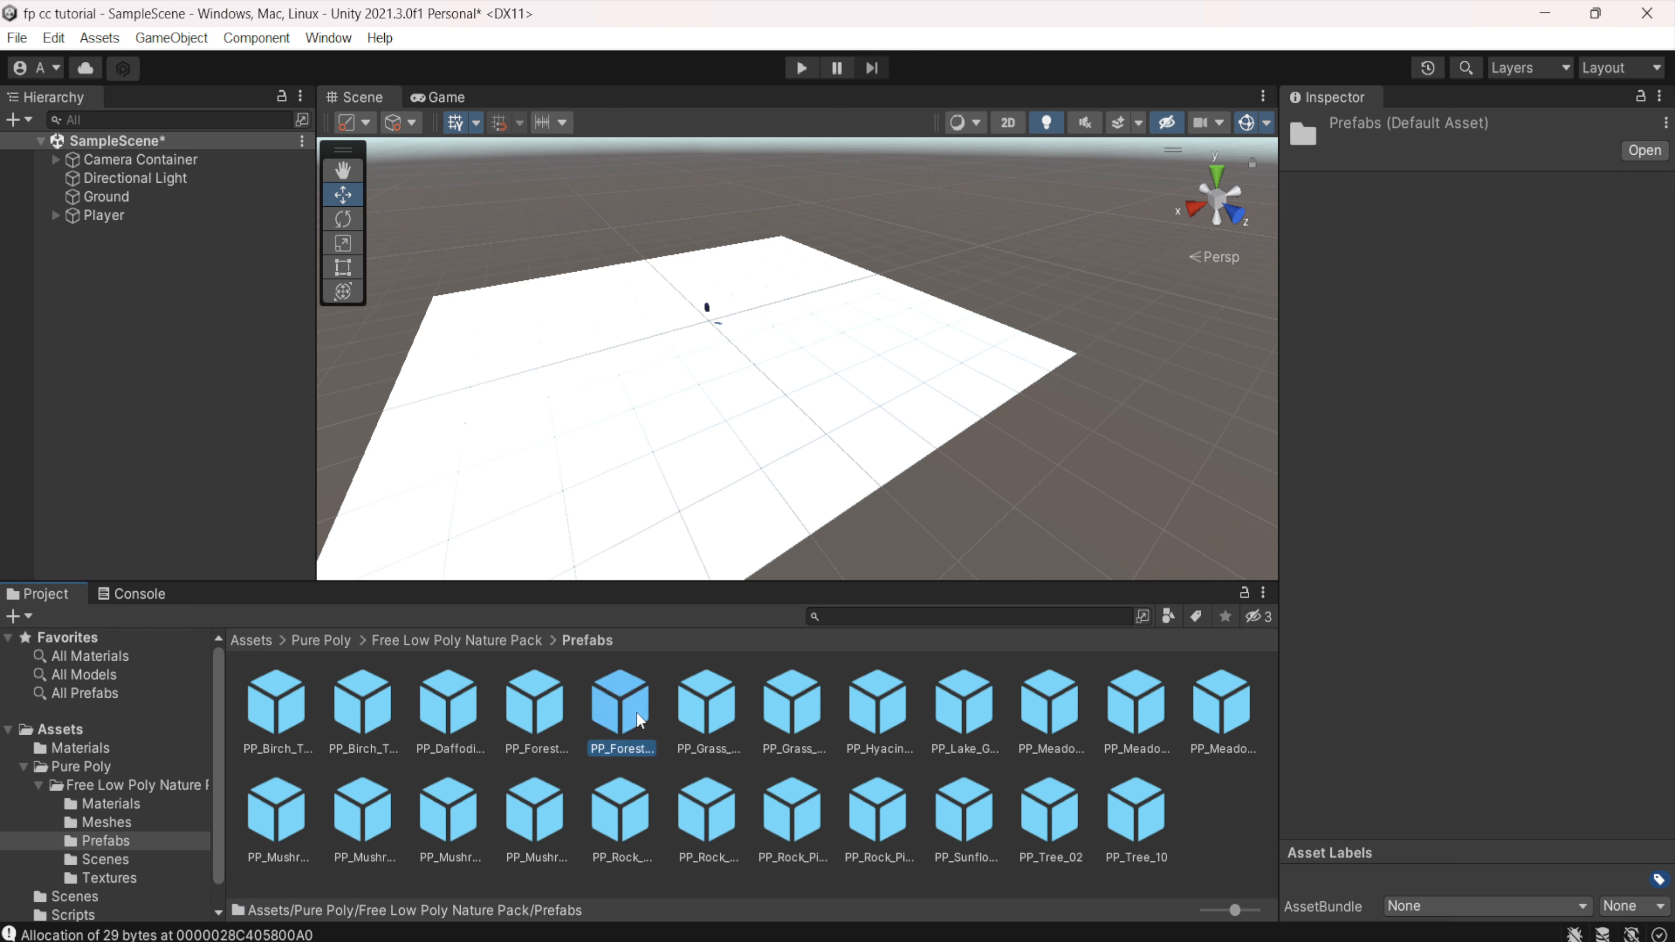
pyautogui.click(1049, 705)
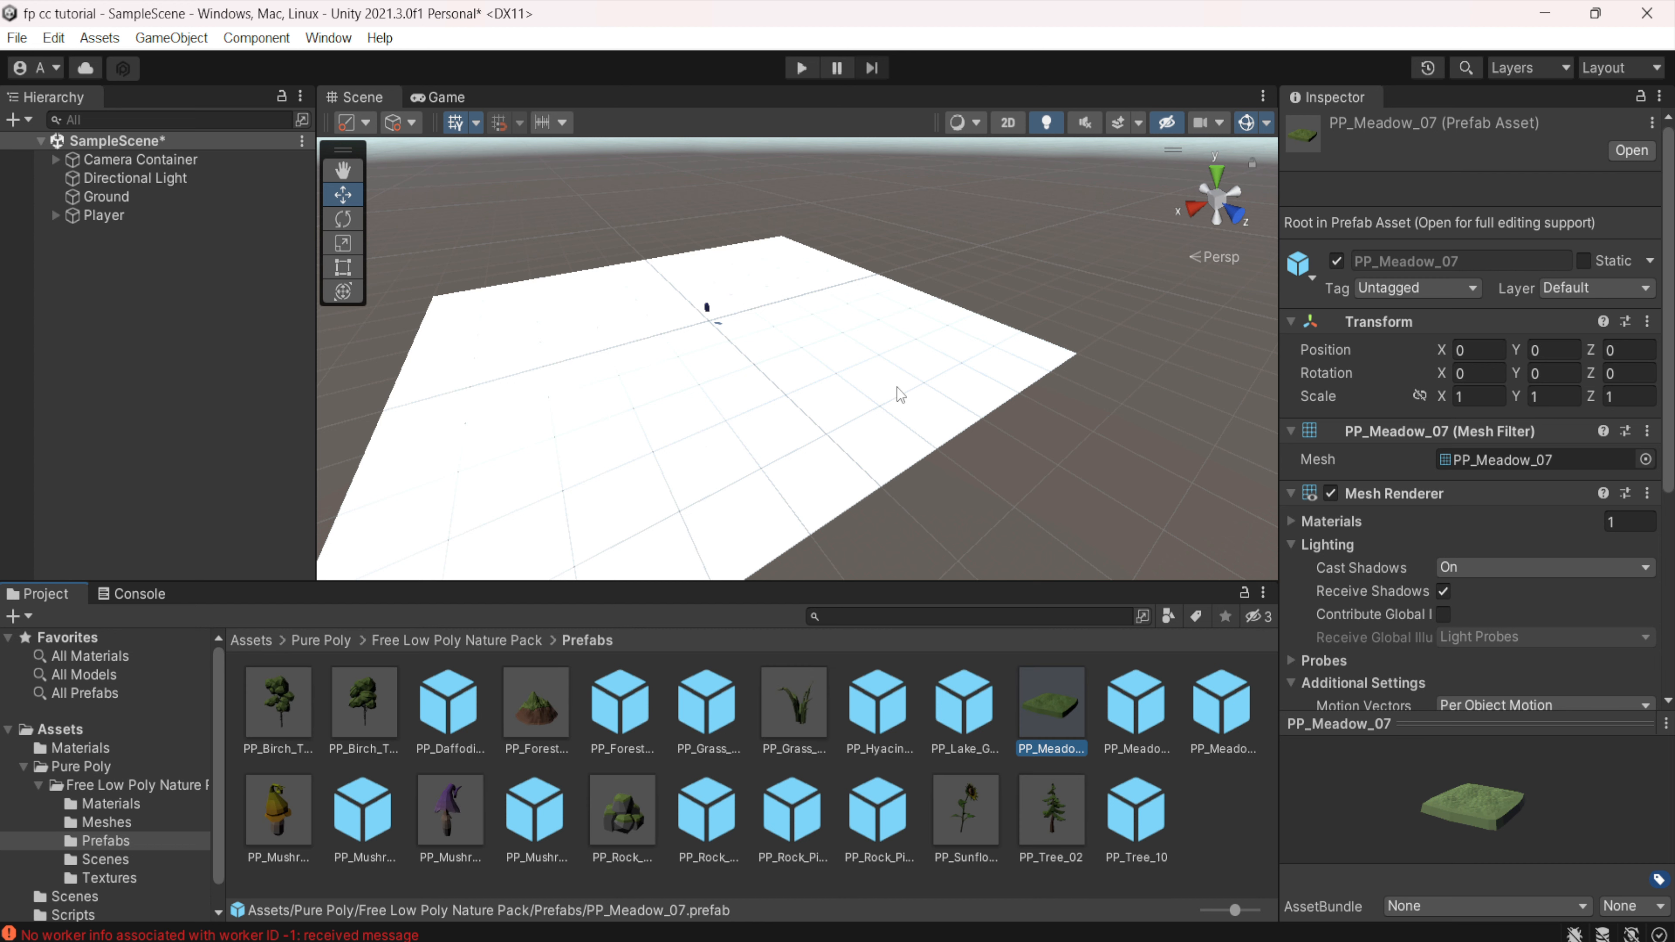
pyautogui.moveTo(1052, 703); pyautogui.dragTo(719, 422)
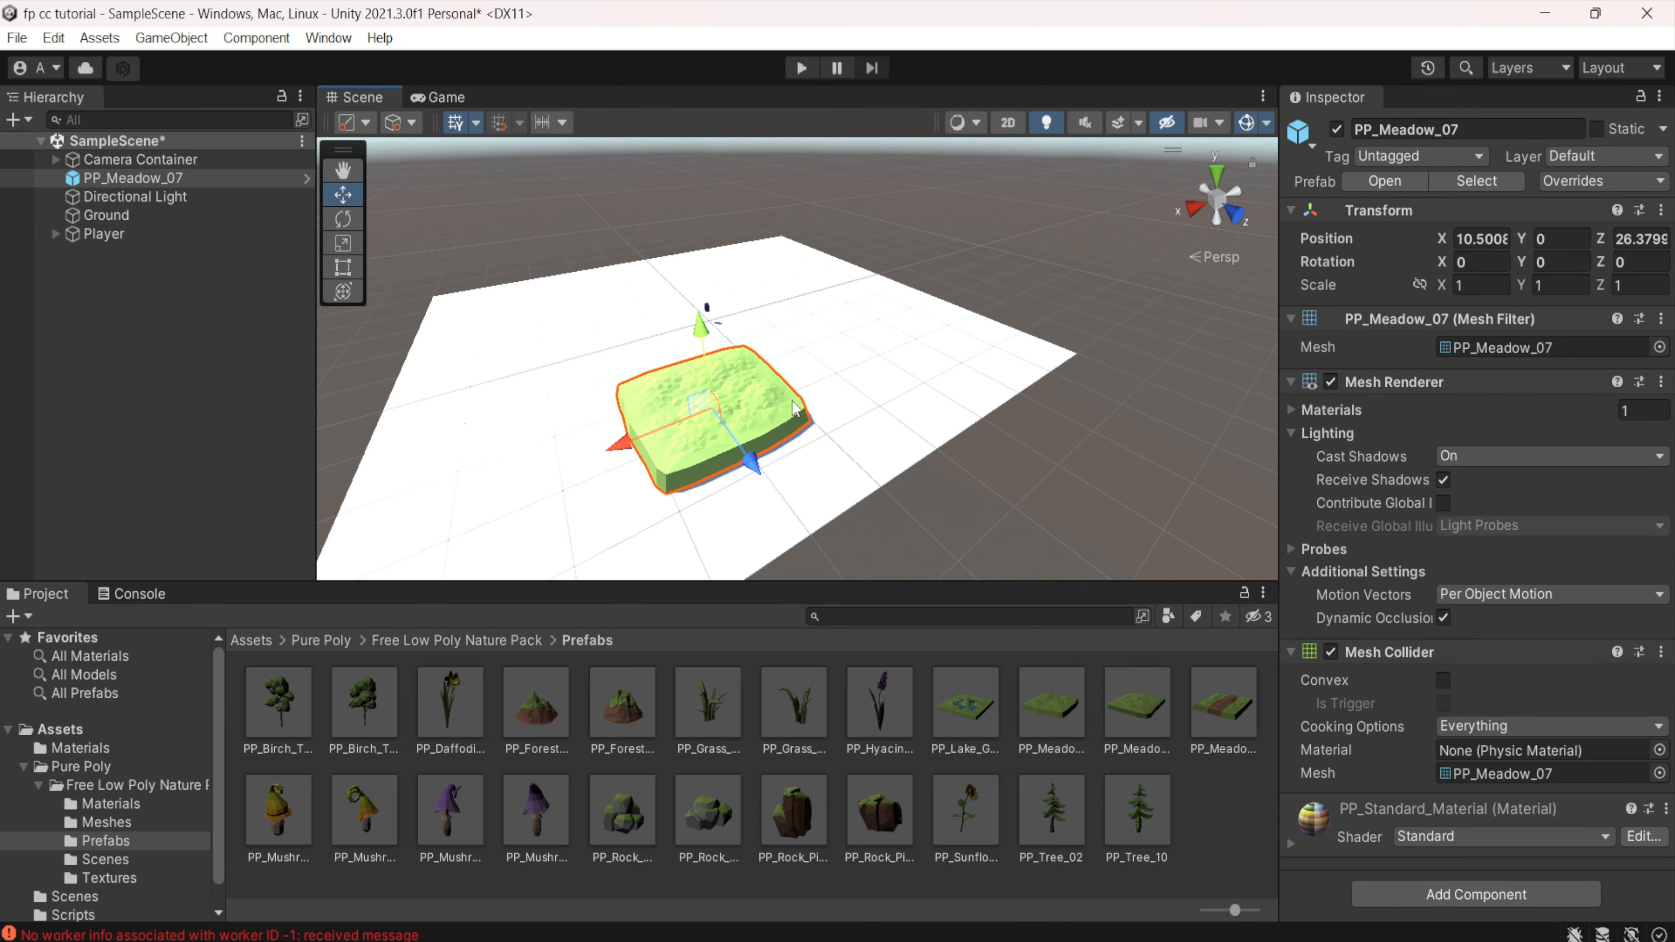
# - Duplicate the meadow tile and move the copy along the X axis to -10.5, beside the original
pyautogui.scroll(5, 795, 409)
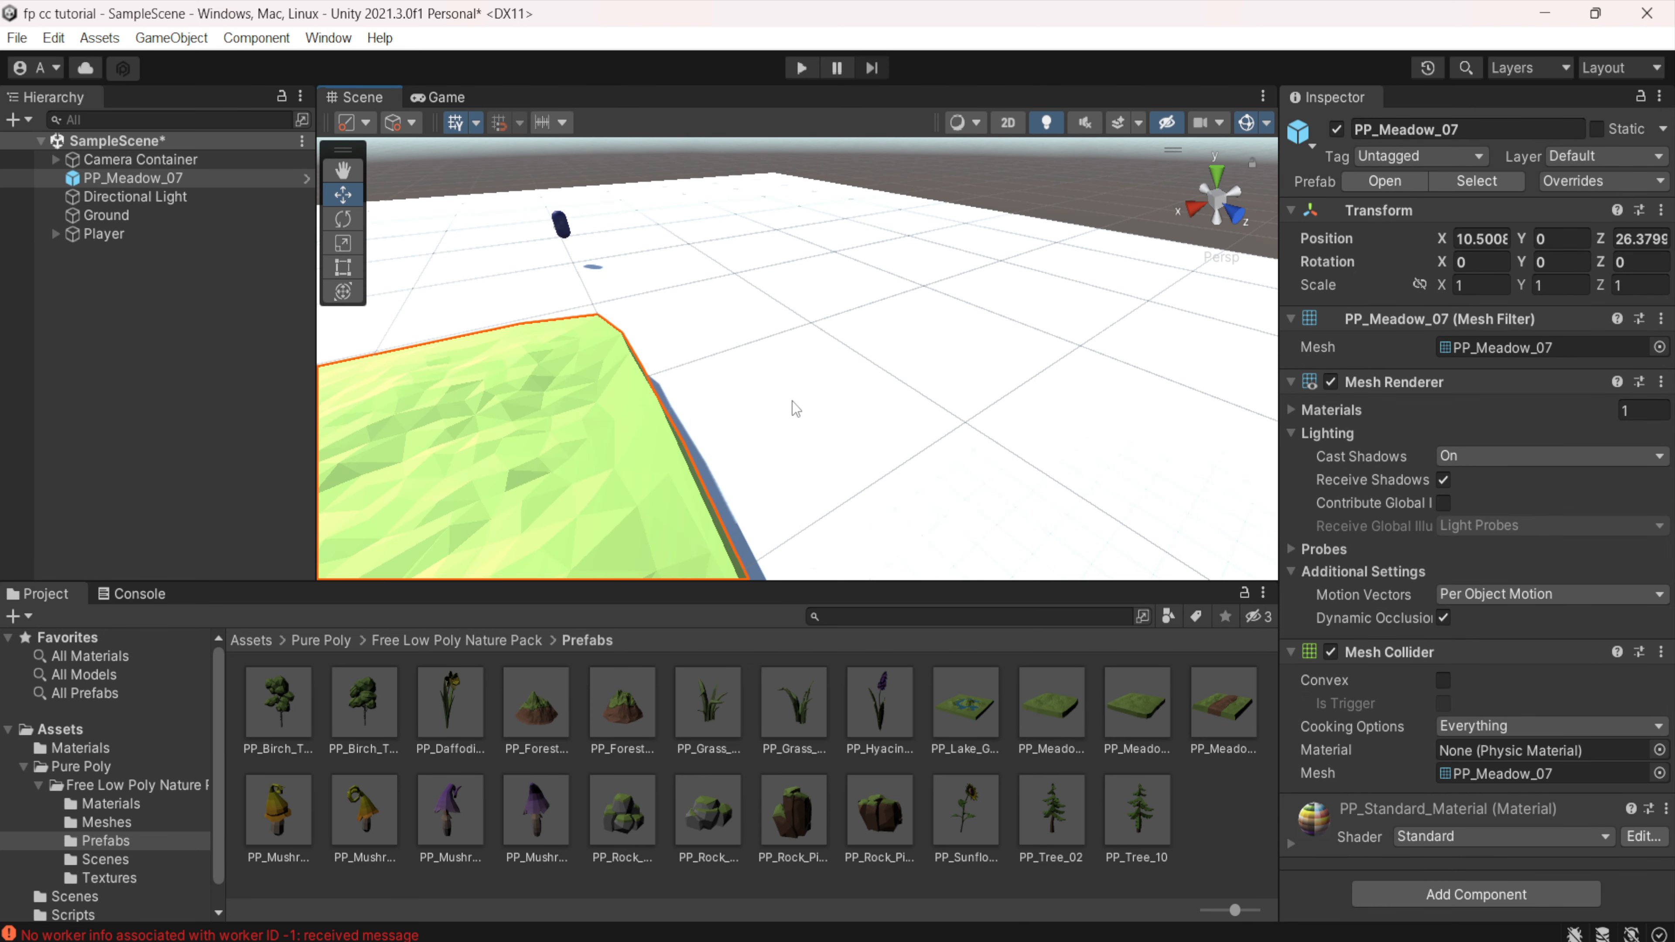
pyautogui.scroll(-3, 795, 410)
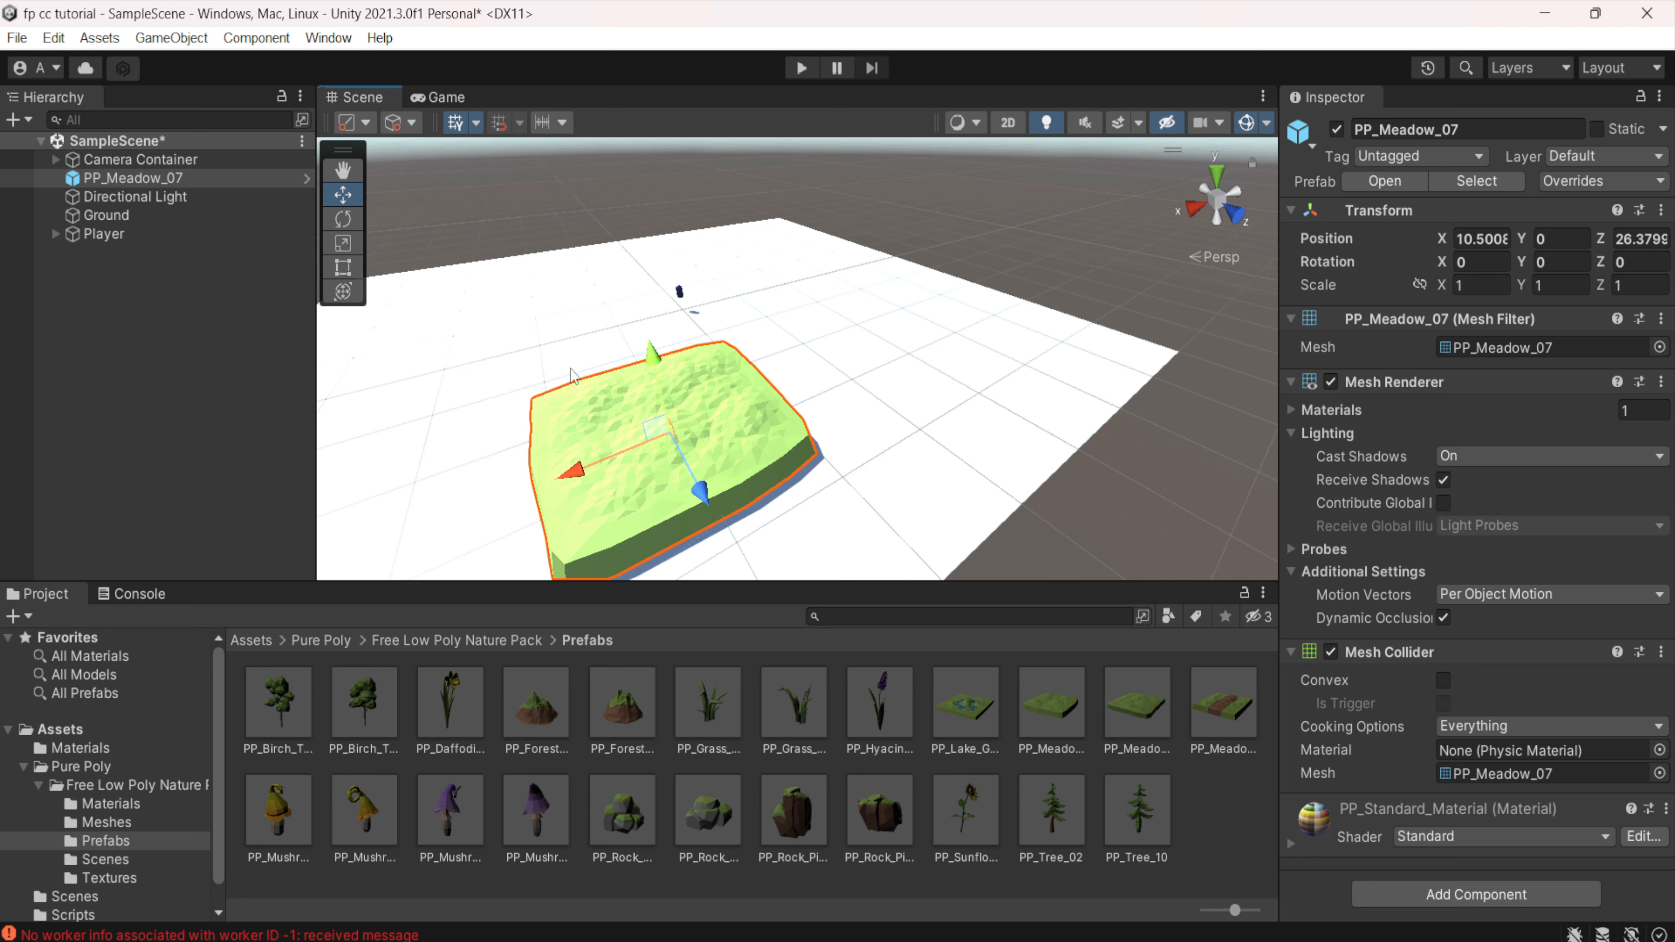
pyautogui.hotkey('ctrl', 'd')
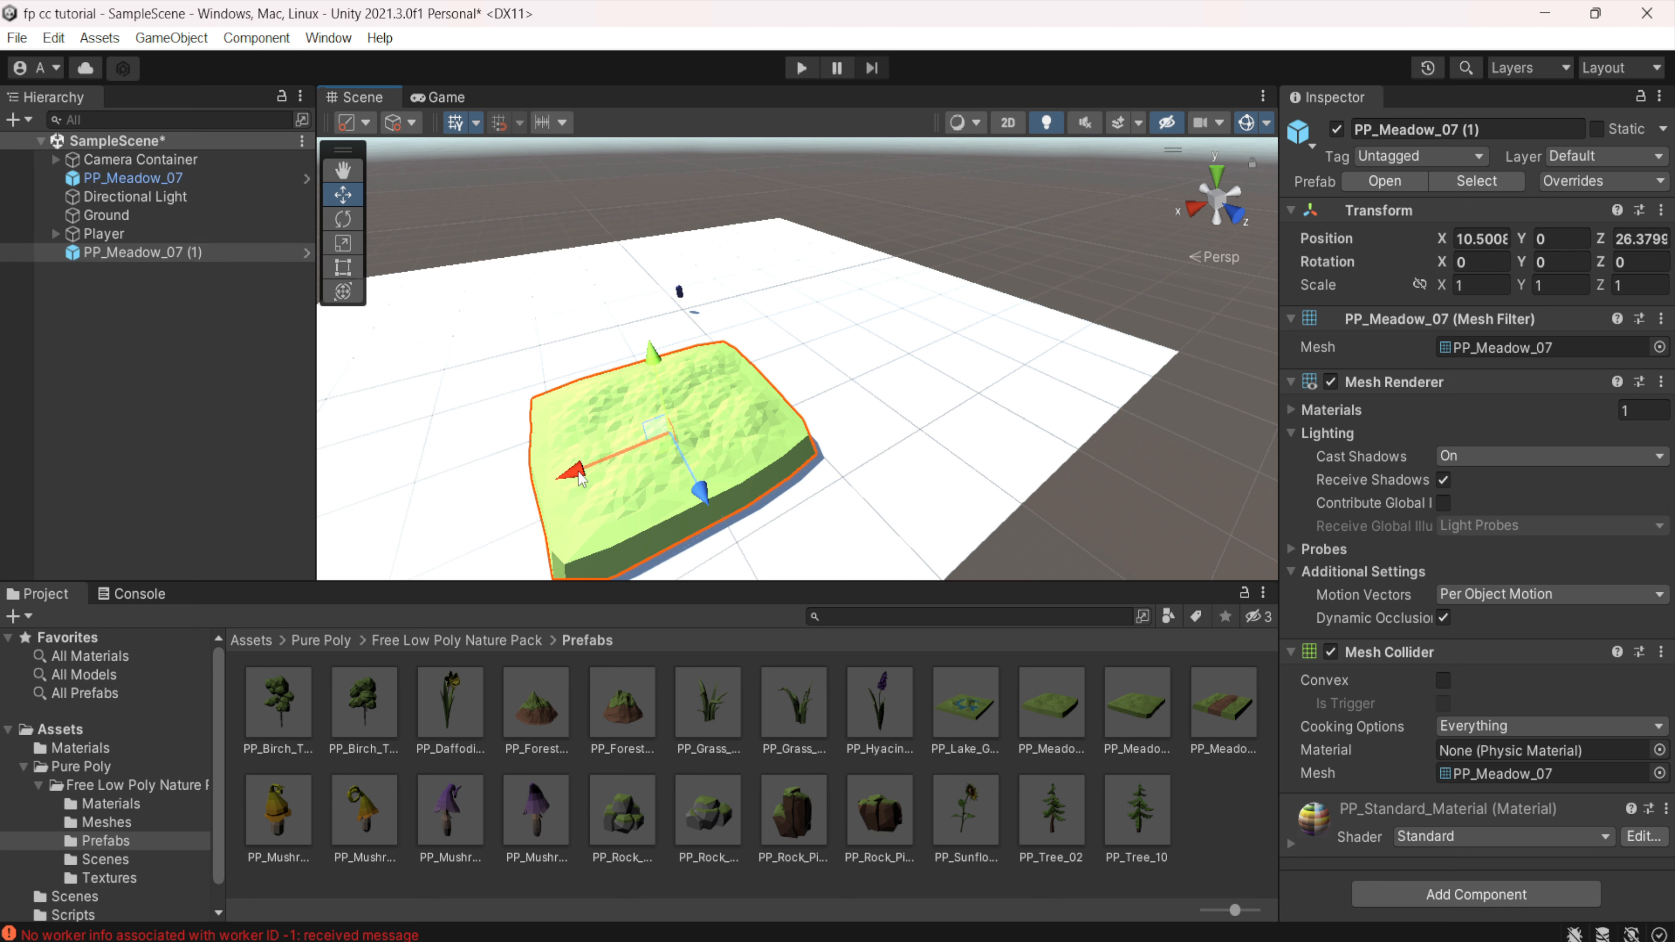
pyautogui.moveTo(571, 469); pyautogui.dragTo(574, 396)
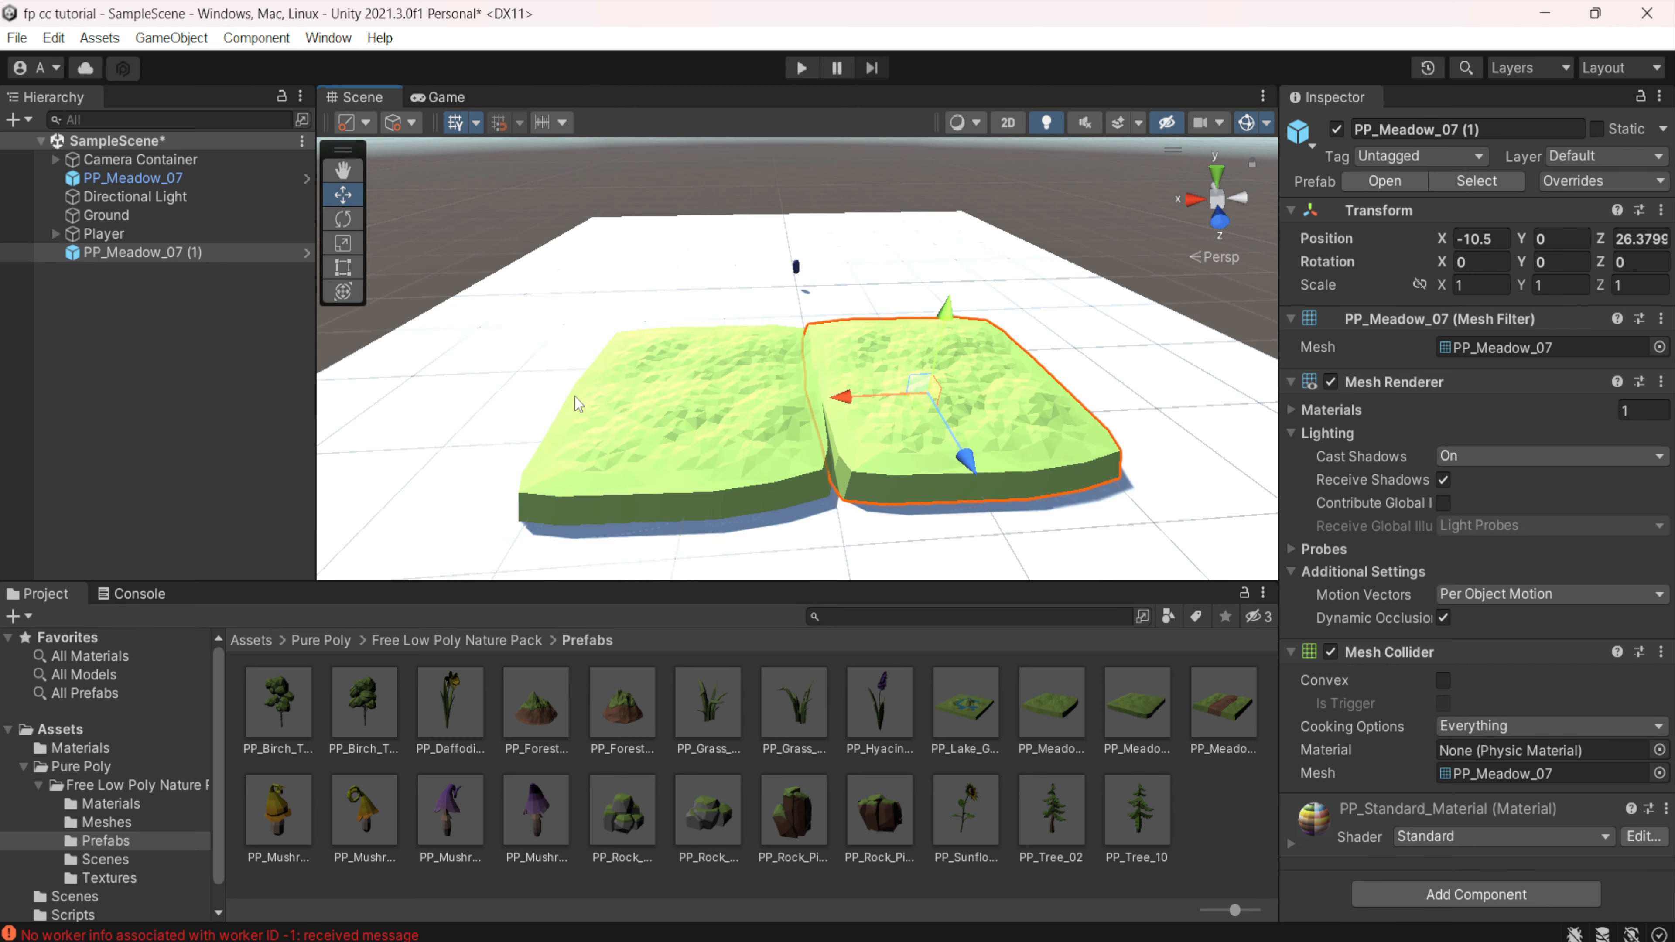
pyautogui.moveTo(760, 405)
pyautogui.mouseDown(button='middle')
pyautogui.moveTo(779, 390)
pyautogui.moveTo(760, 424)
pyautogui.mouseUp(button='middle')
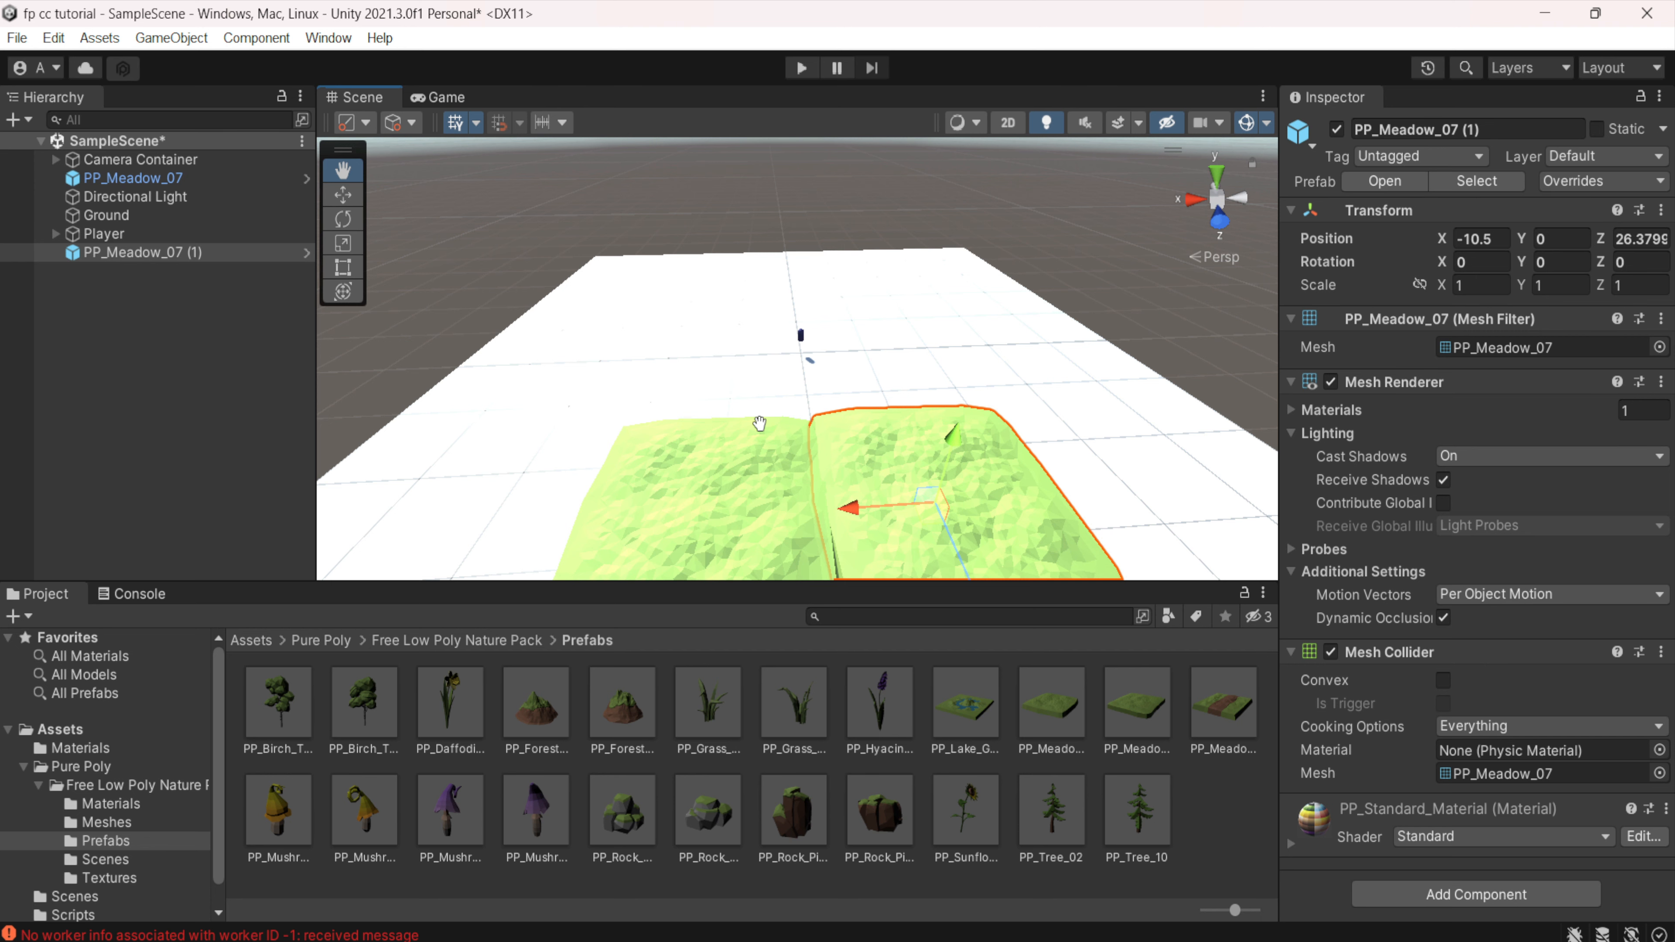
pyautogui.moveTo(759, 424); pyautogui.dragTo(756, 453, button='middle')
pyautogui.scroll(7, 782, 490)
pyautogui.scroll(-8, 780, 488)
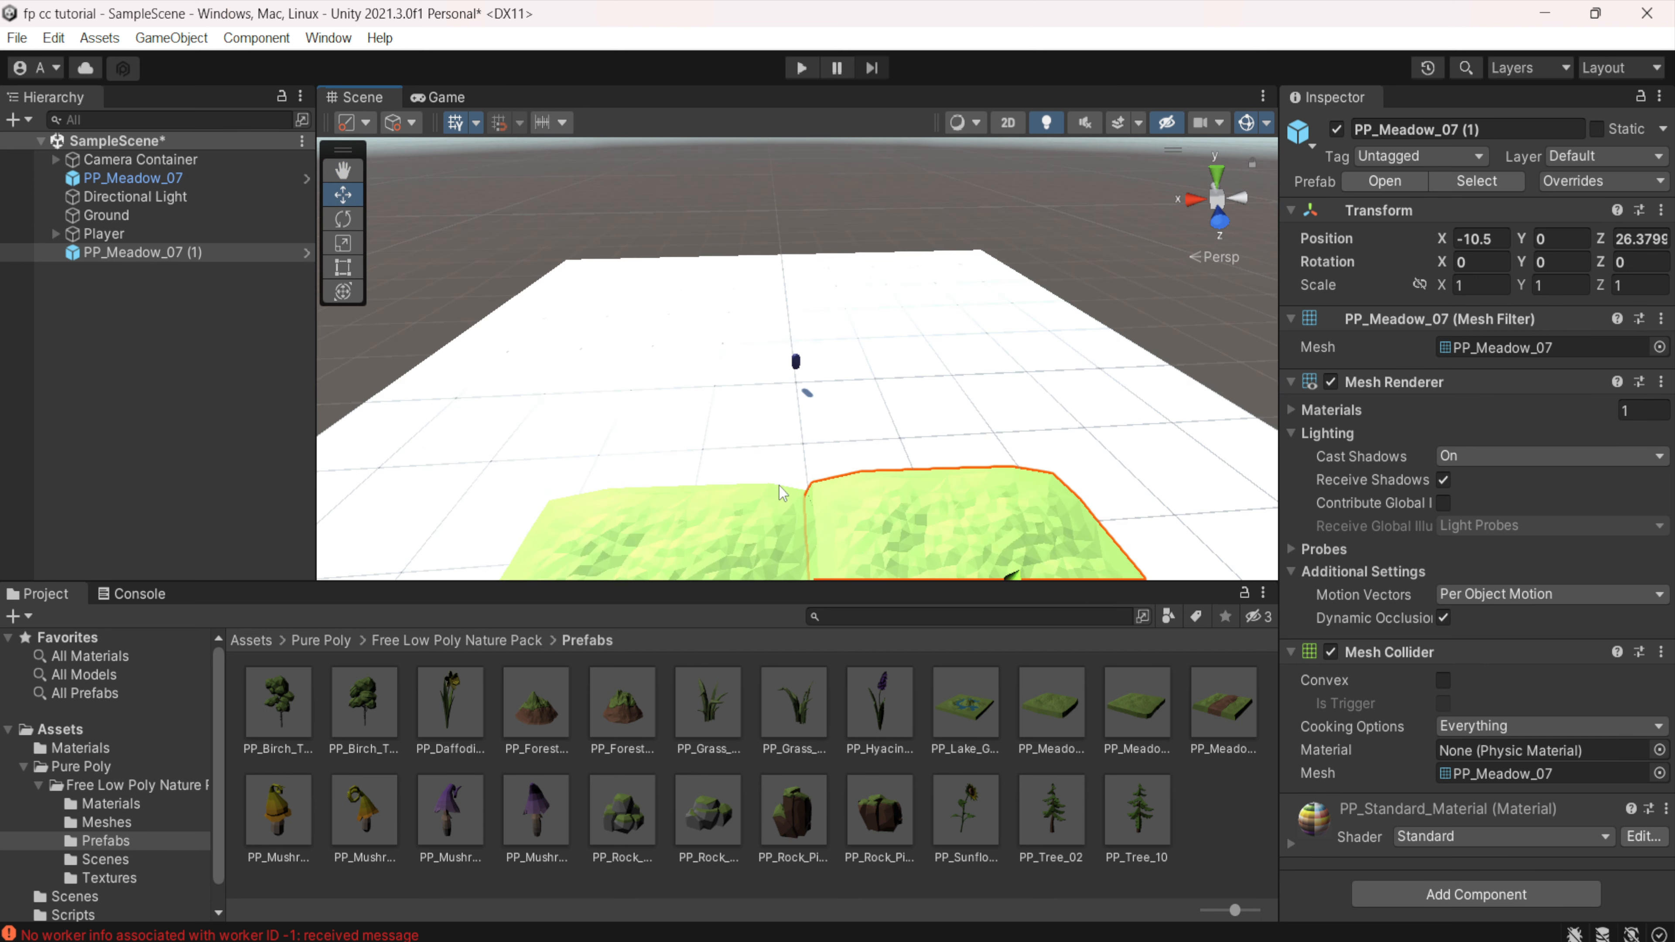
pyautogui.scroll(5, 775, 475)
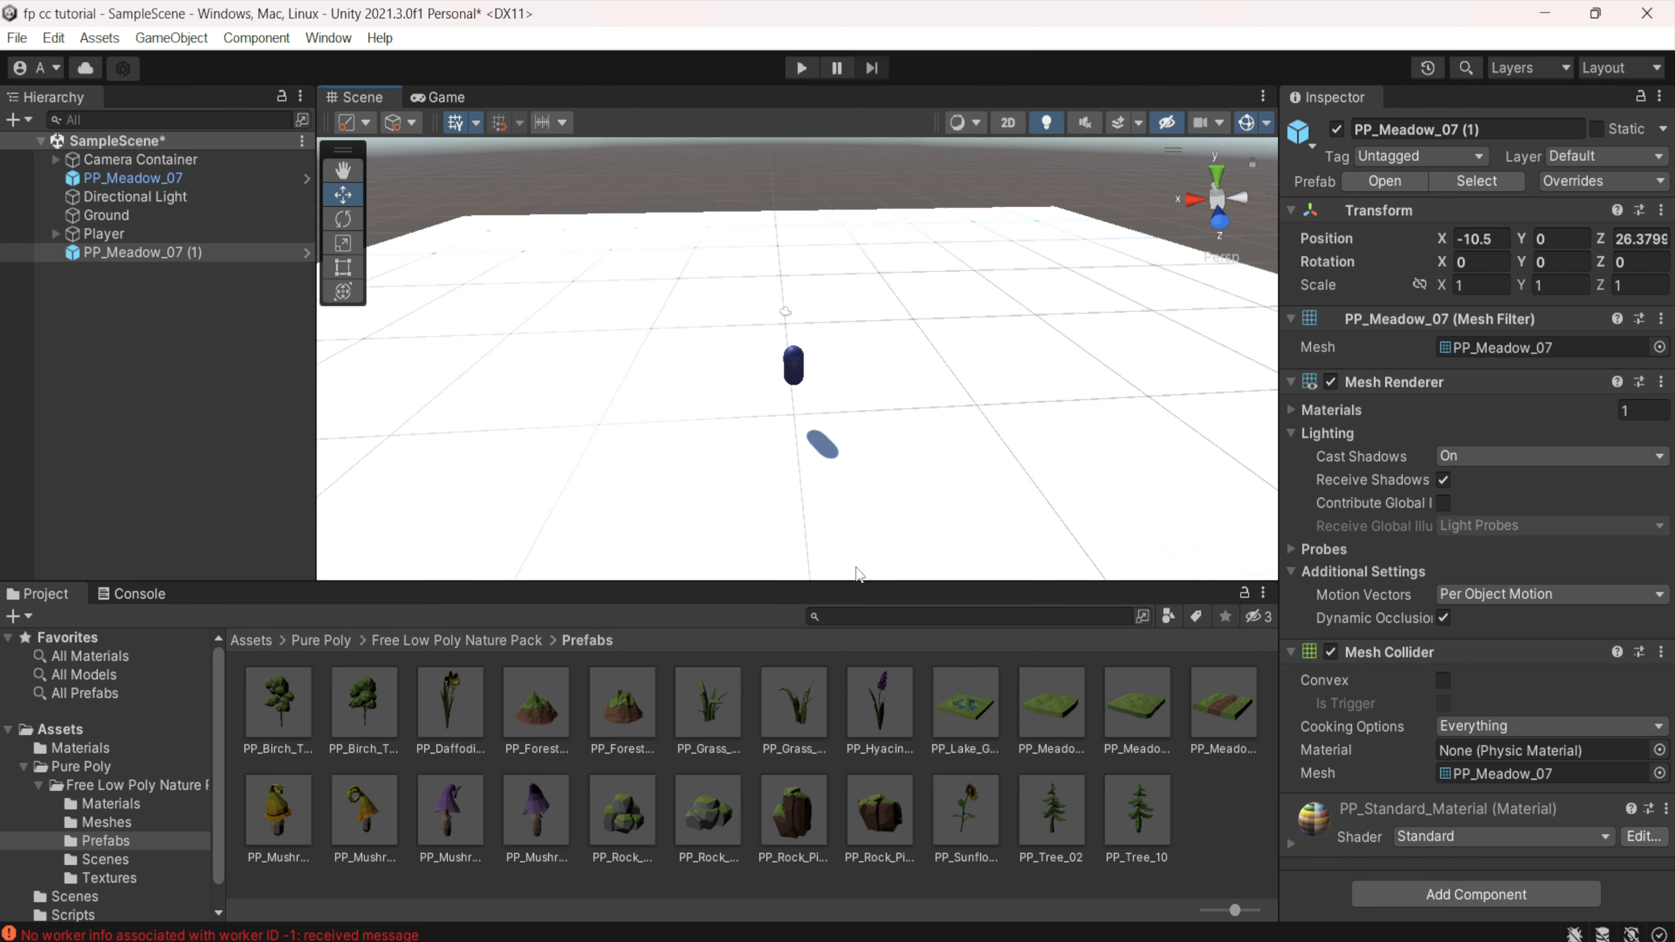
# - Duplicate the meadow tile twice, placing the copies at X -30 and X 28.4 to complete a row of four
pyautogui.scroll(-5, 753, 519)
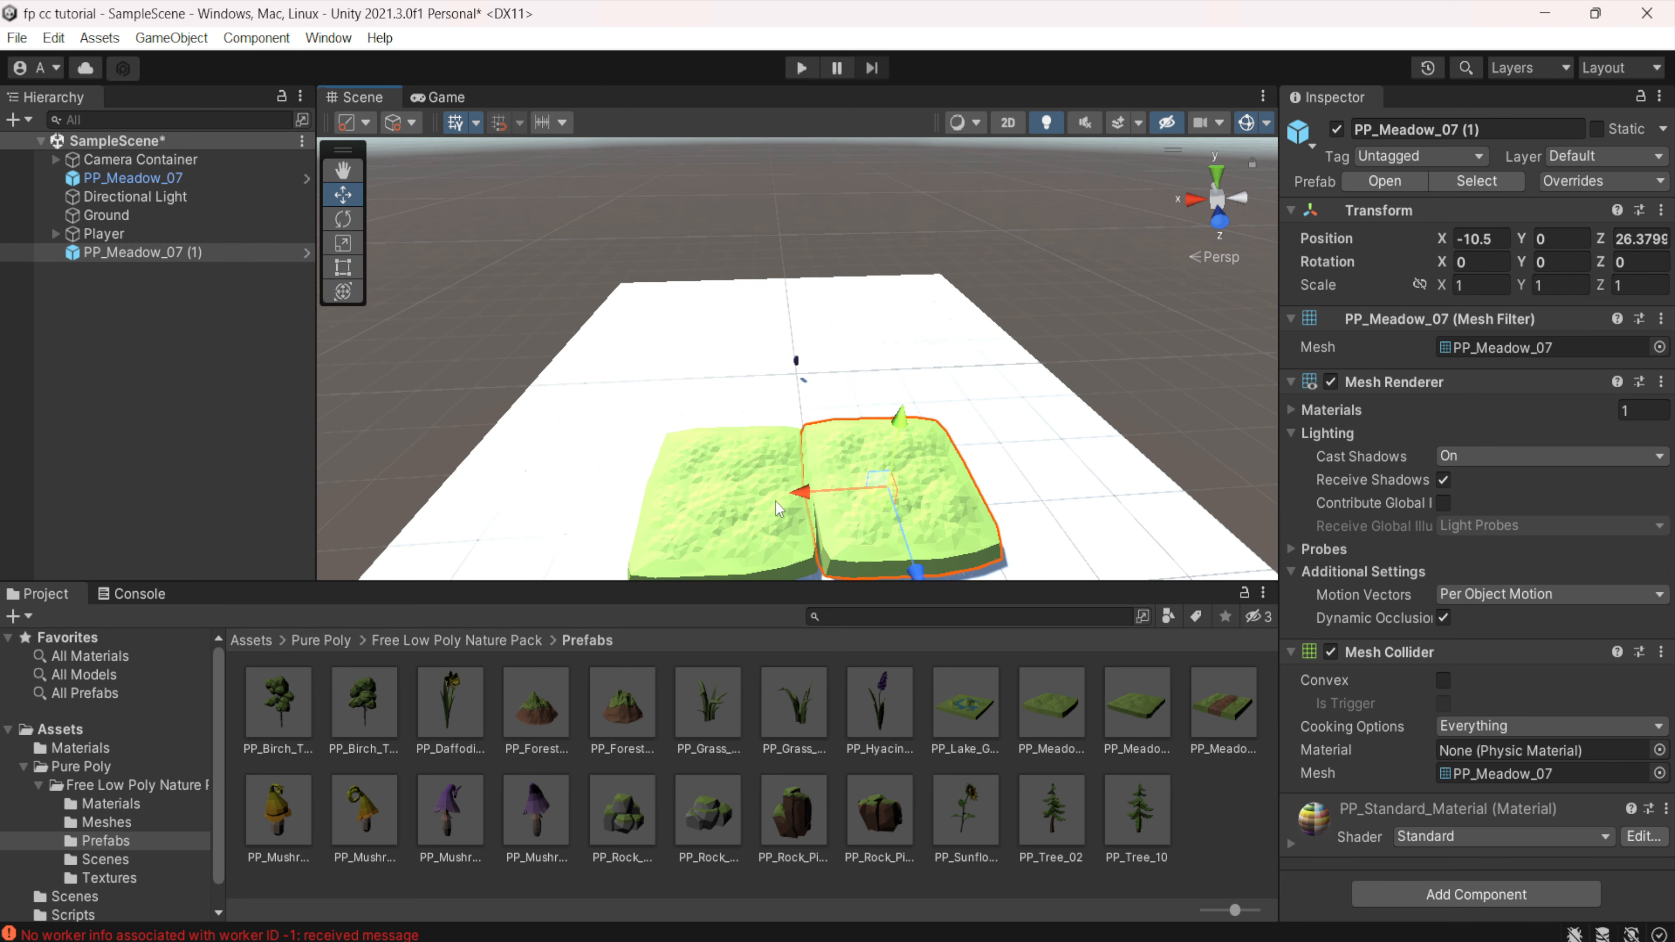
pyautogui.scroll(1, 778, 495)
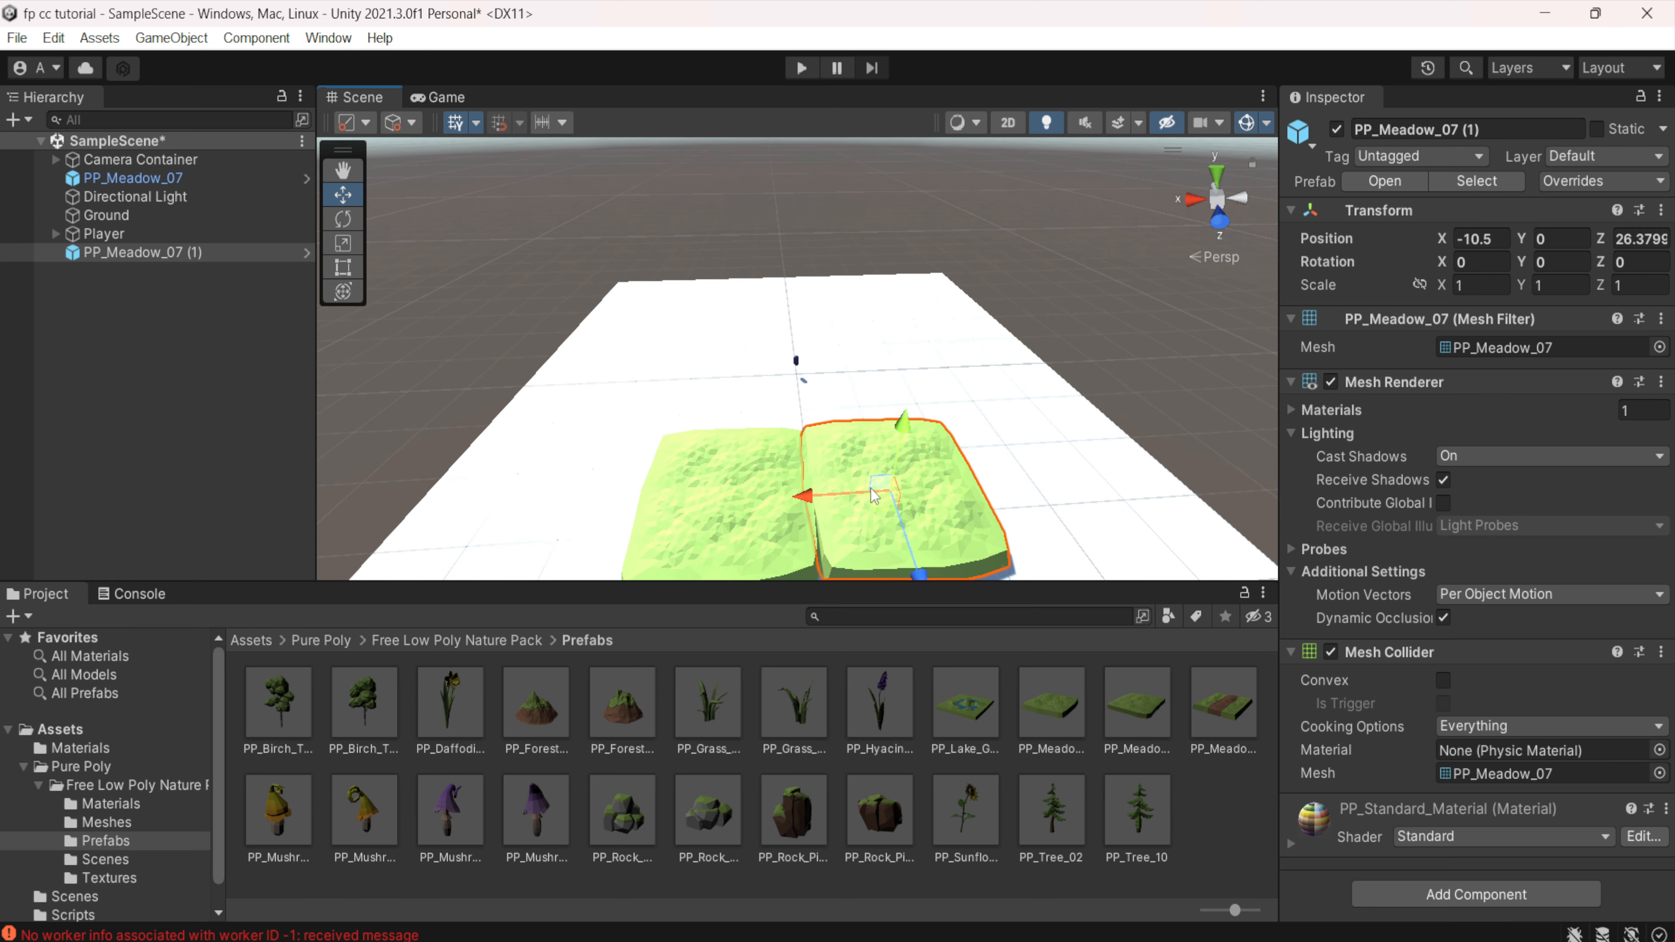
pyautogui.hotkey('ctrl', 'd')
pyautogui.moveTo(859, 492); pyautogui.dragTo(961, 486)
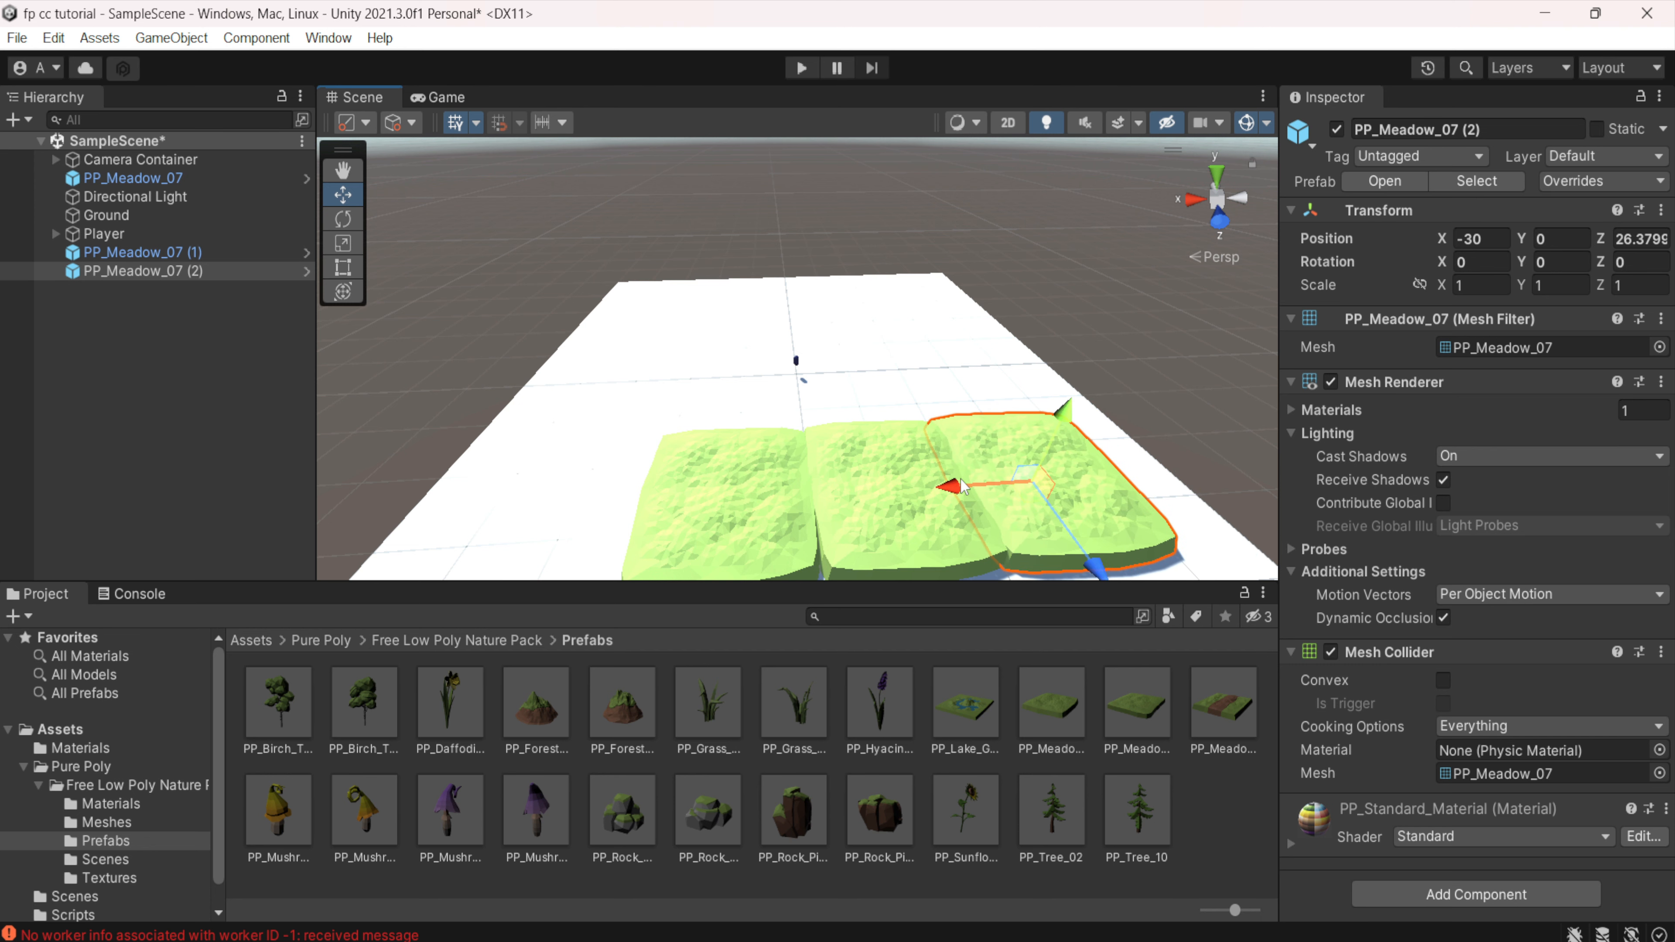
pyautogui.hotkey('ctrl', 'd')
pyautogui.moveTo(961, 486); pyautogui.dragTo(510, 512)
pyautogui.hotkey('ctrl', 'd')
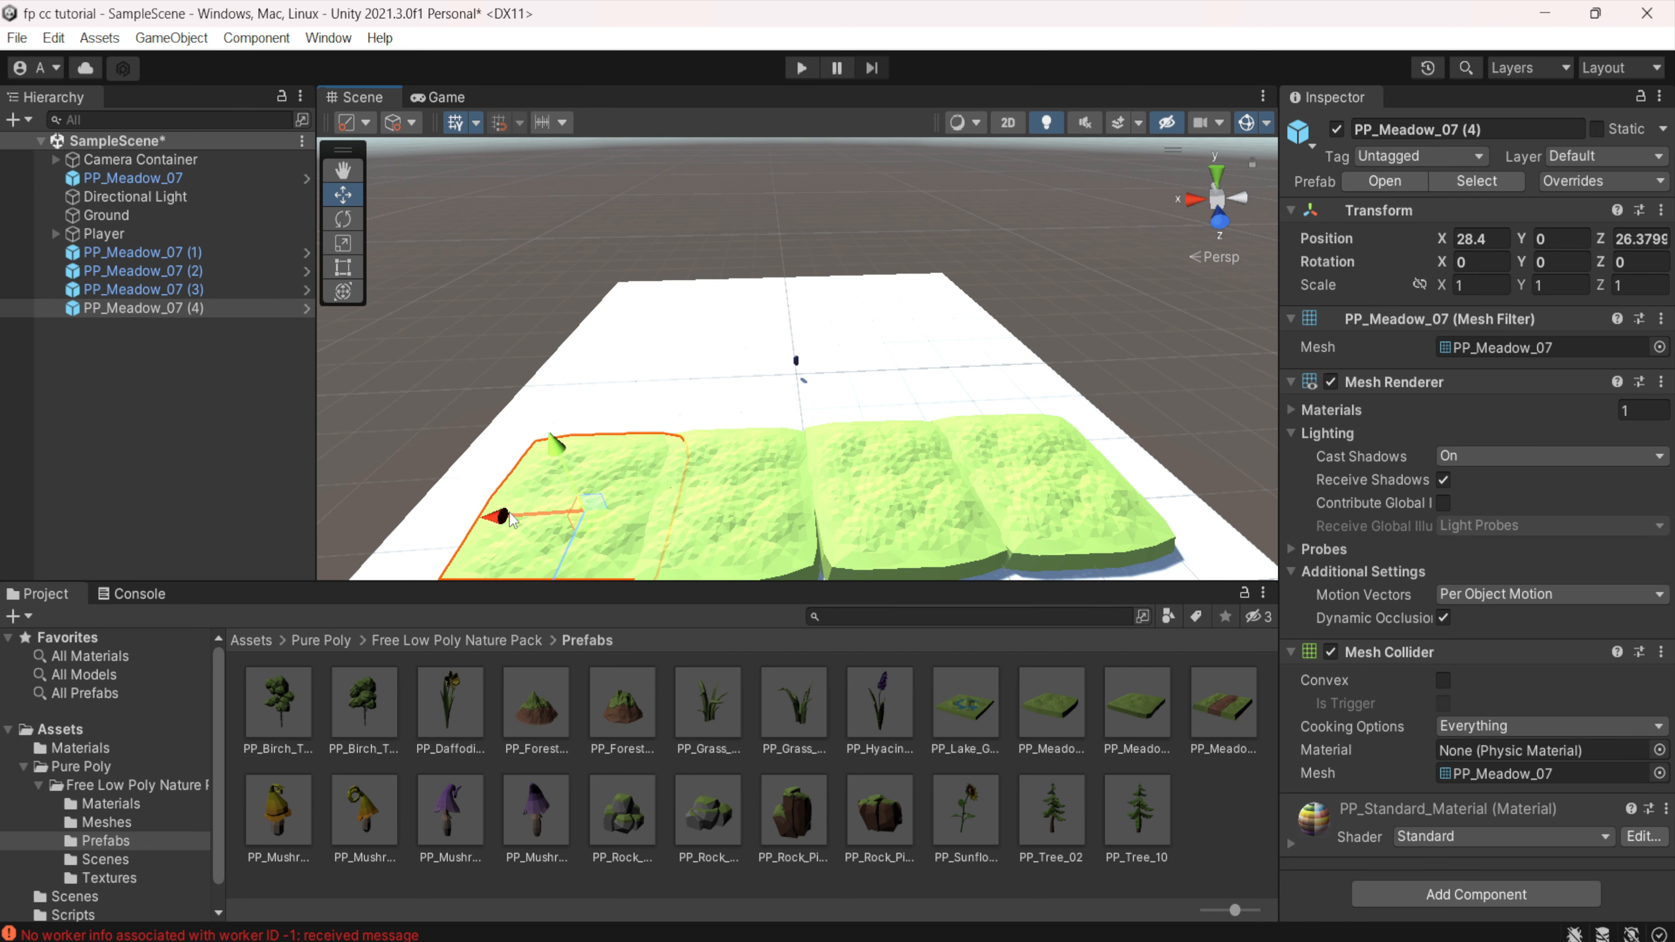
pyautogui.moveTo(571, 563); pyautogui.dragTo(593, 430)
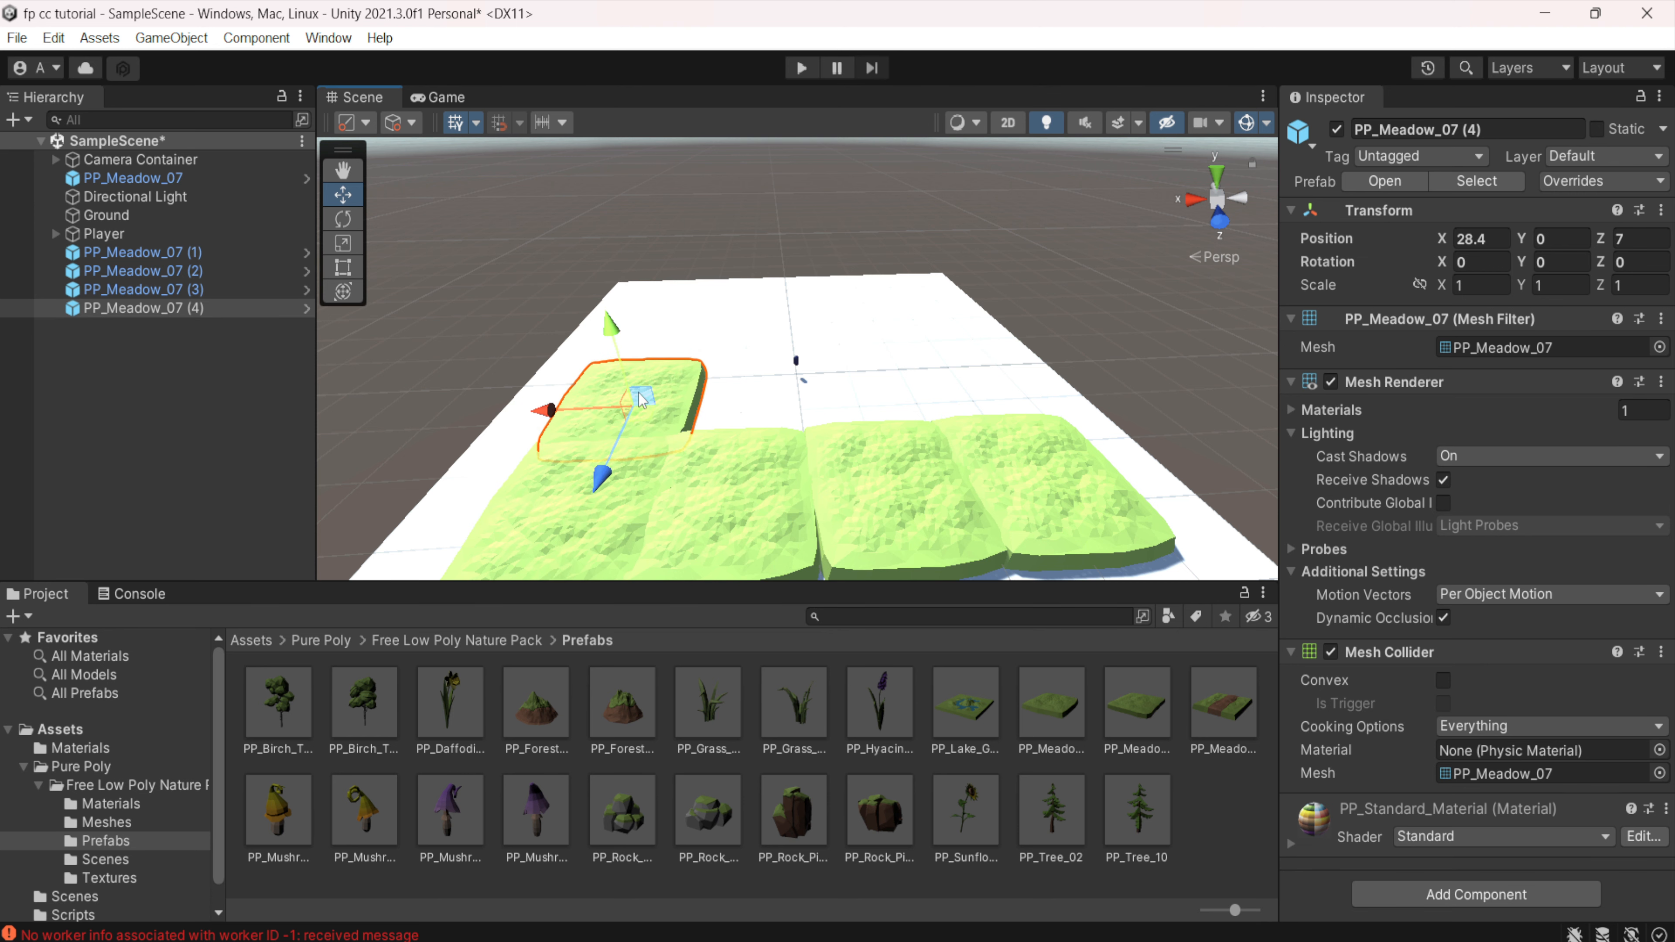
pyautogui.press('Delete')
# - Duplicate the whole row of four meadow tiles and move the copy along the Z axis to about 8.8, toward the Player
pyautogui.click(575, 524)
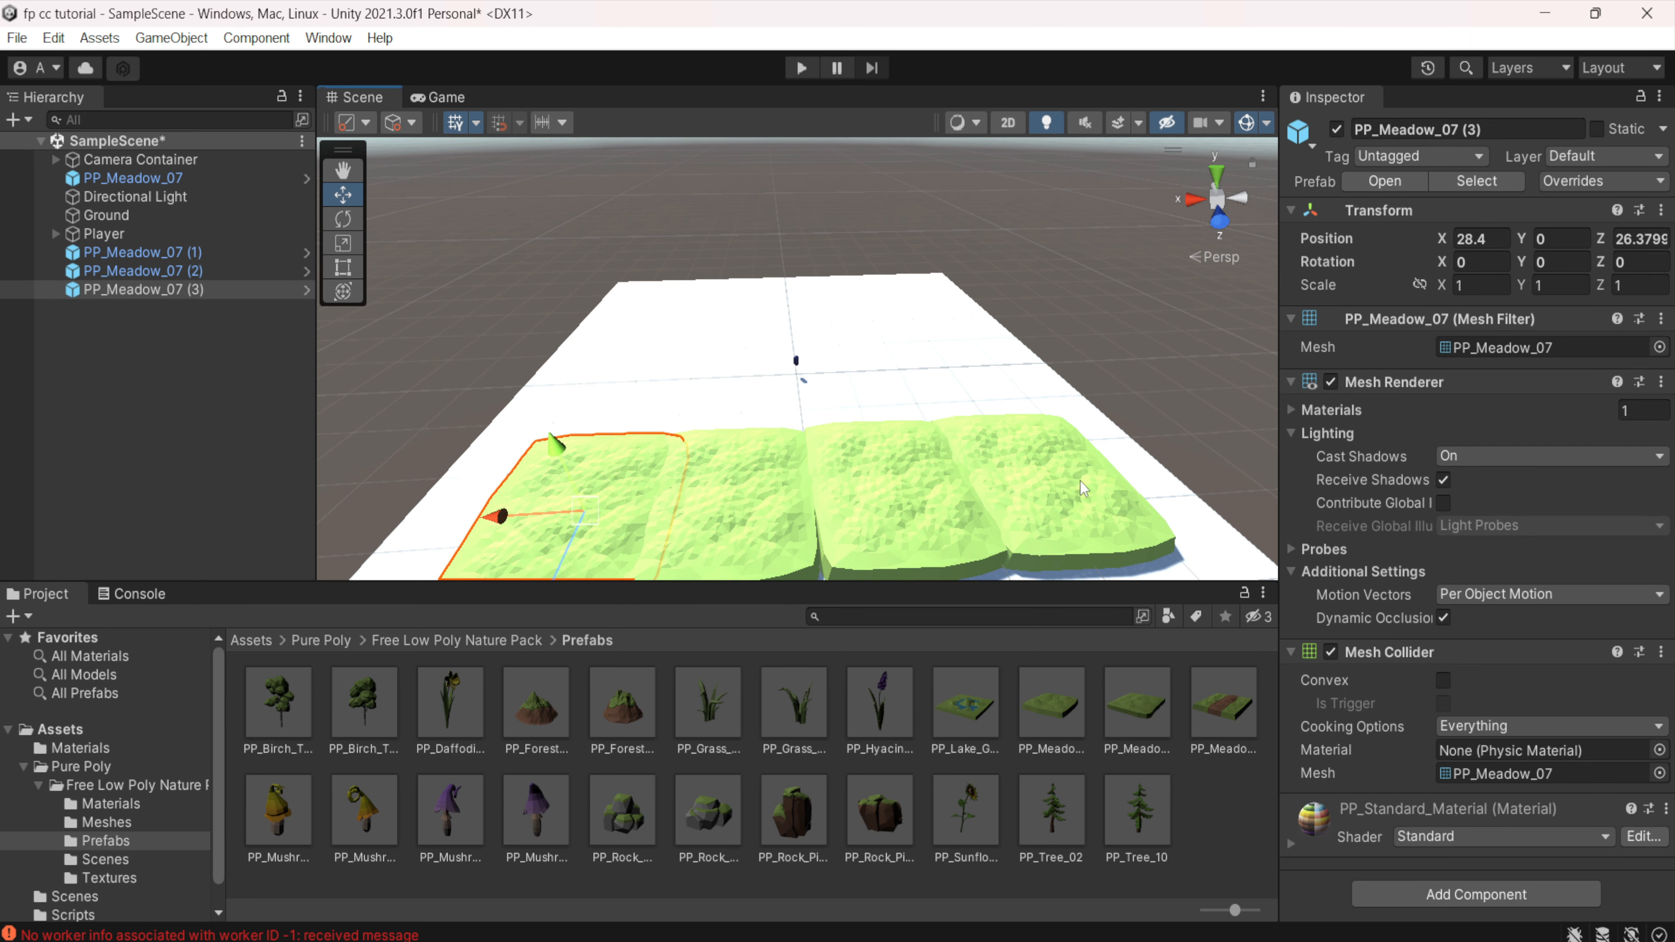
pyautogui.keyDown('shift'); pyautogui.click(1070, 492); pyautogui.keyUp('shift')
pyautogui.keyDown('shift'); pyautogui.click(884, 492); pyautogui.keyUp('shift')
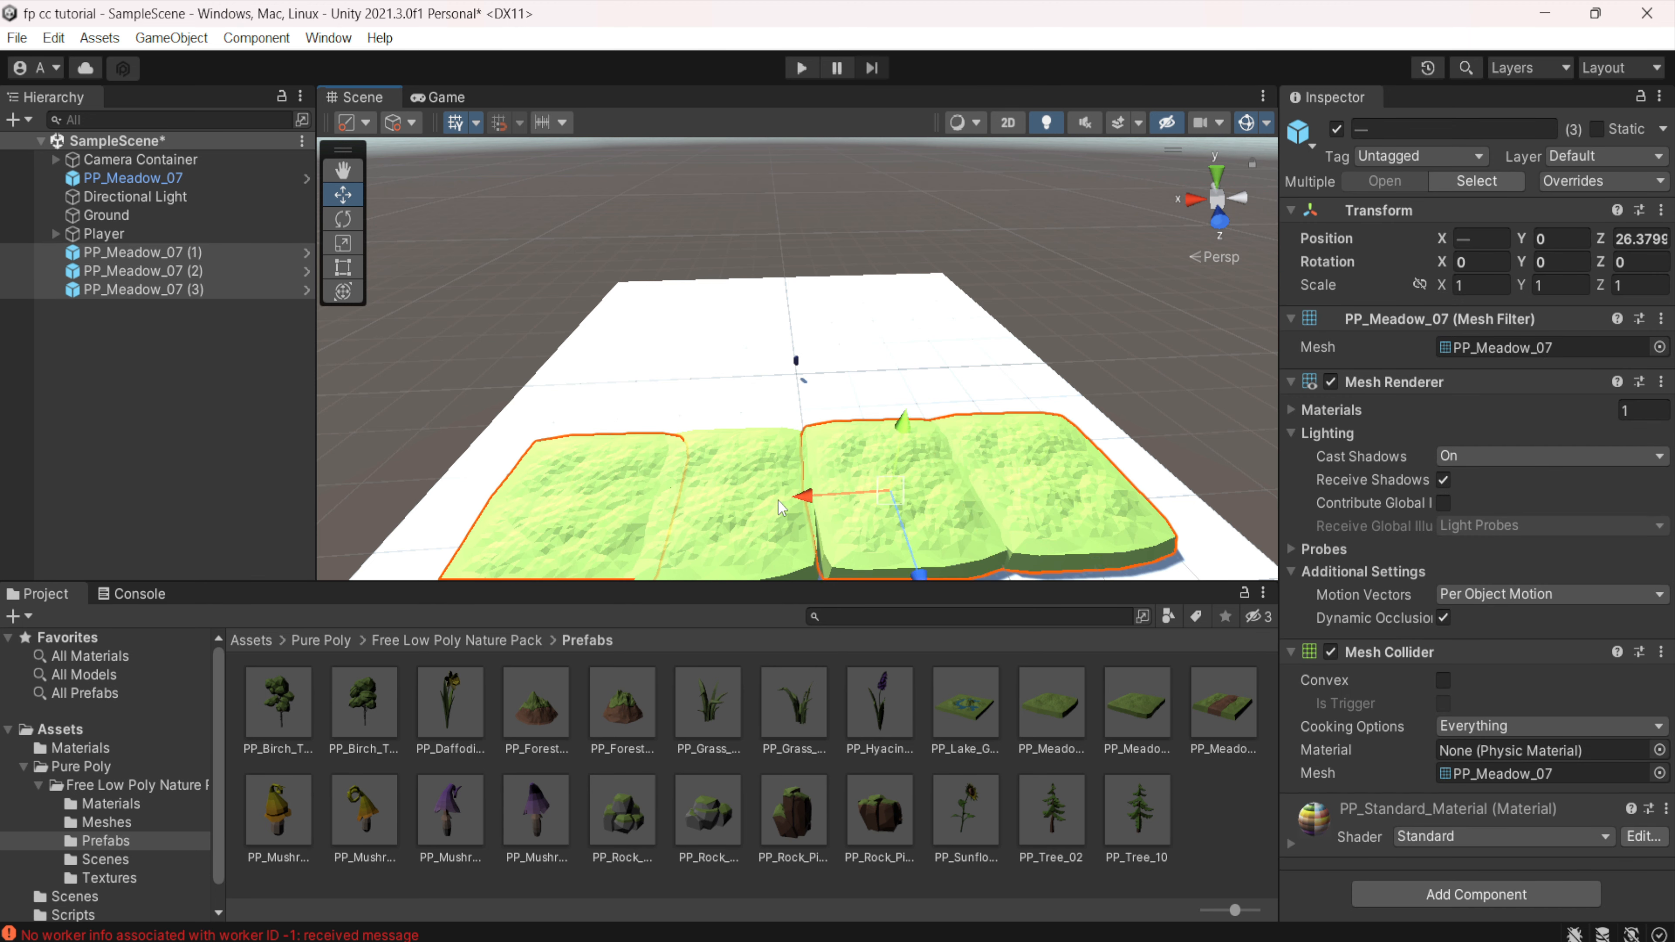
pyautogui.keyDown('shift'); pyautogui.click(767, 503); pyautogui.keyUp('shift')
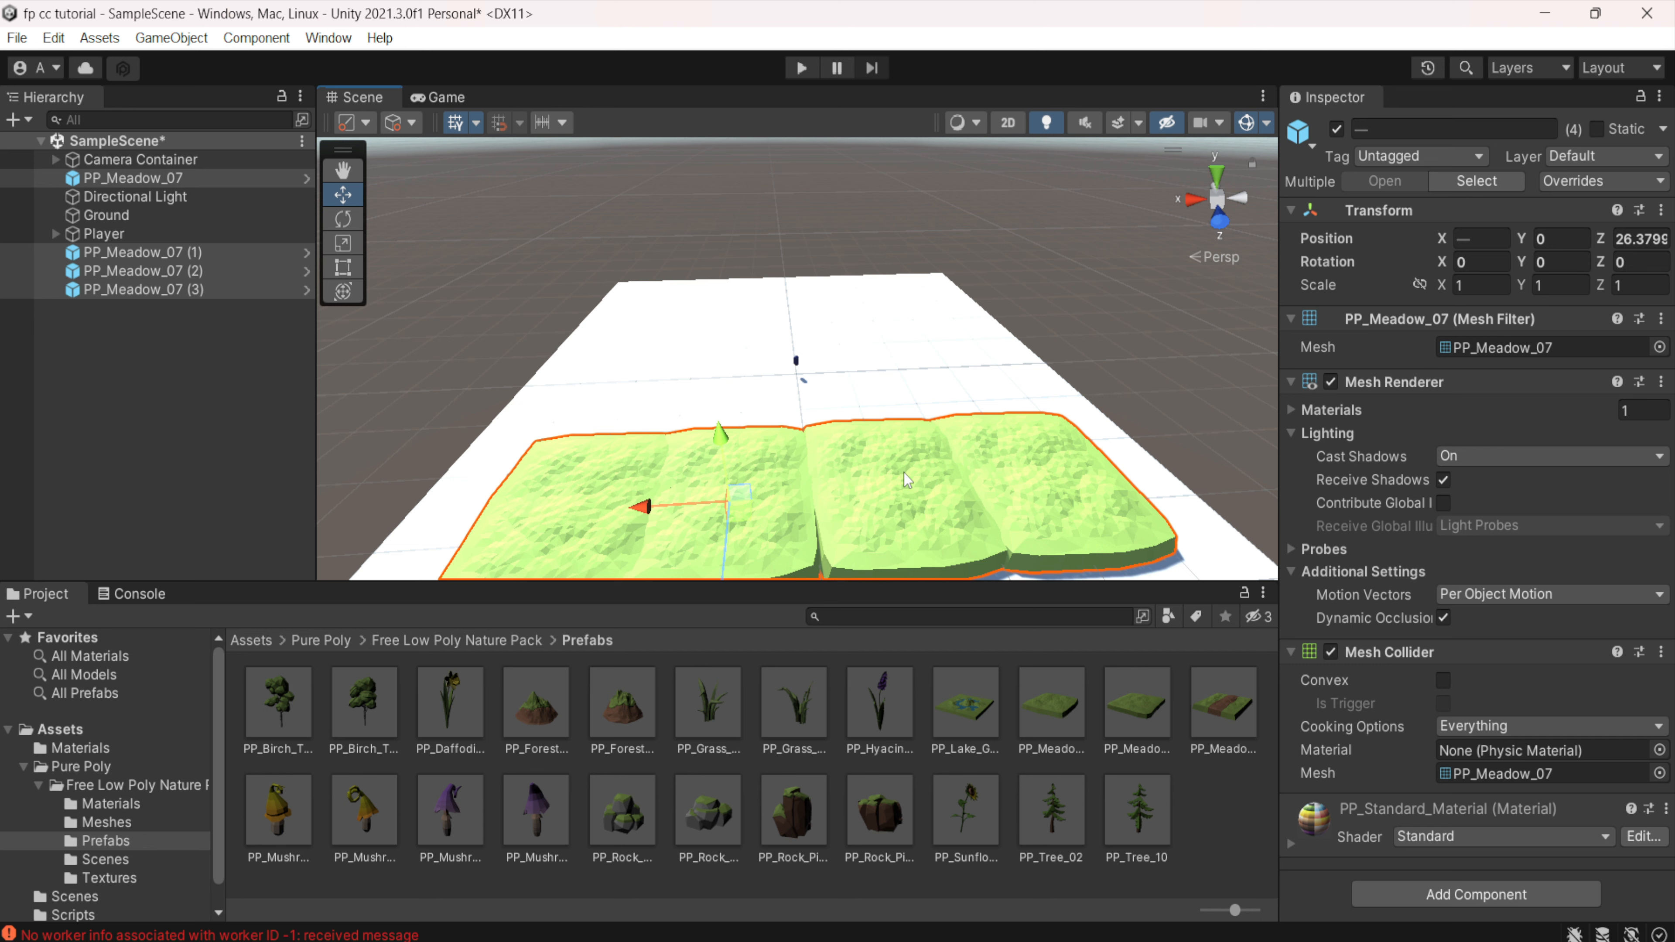
pyautogui.hotkey('ctrl', 'd')
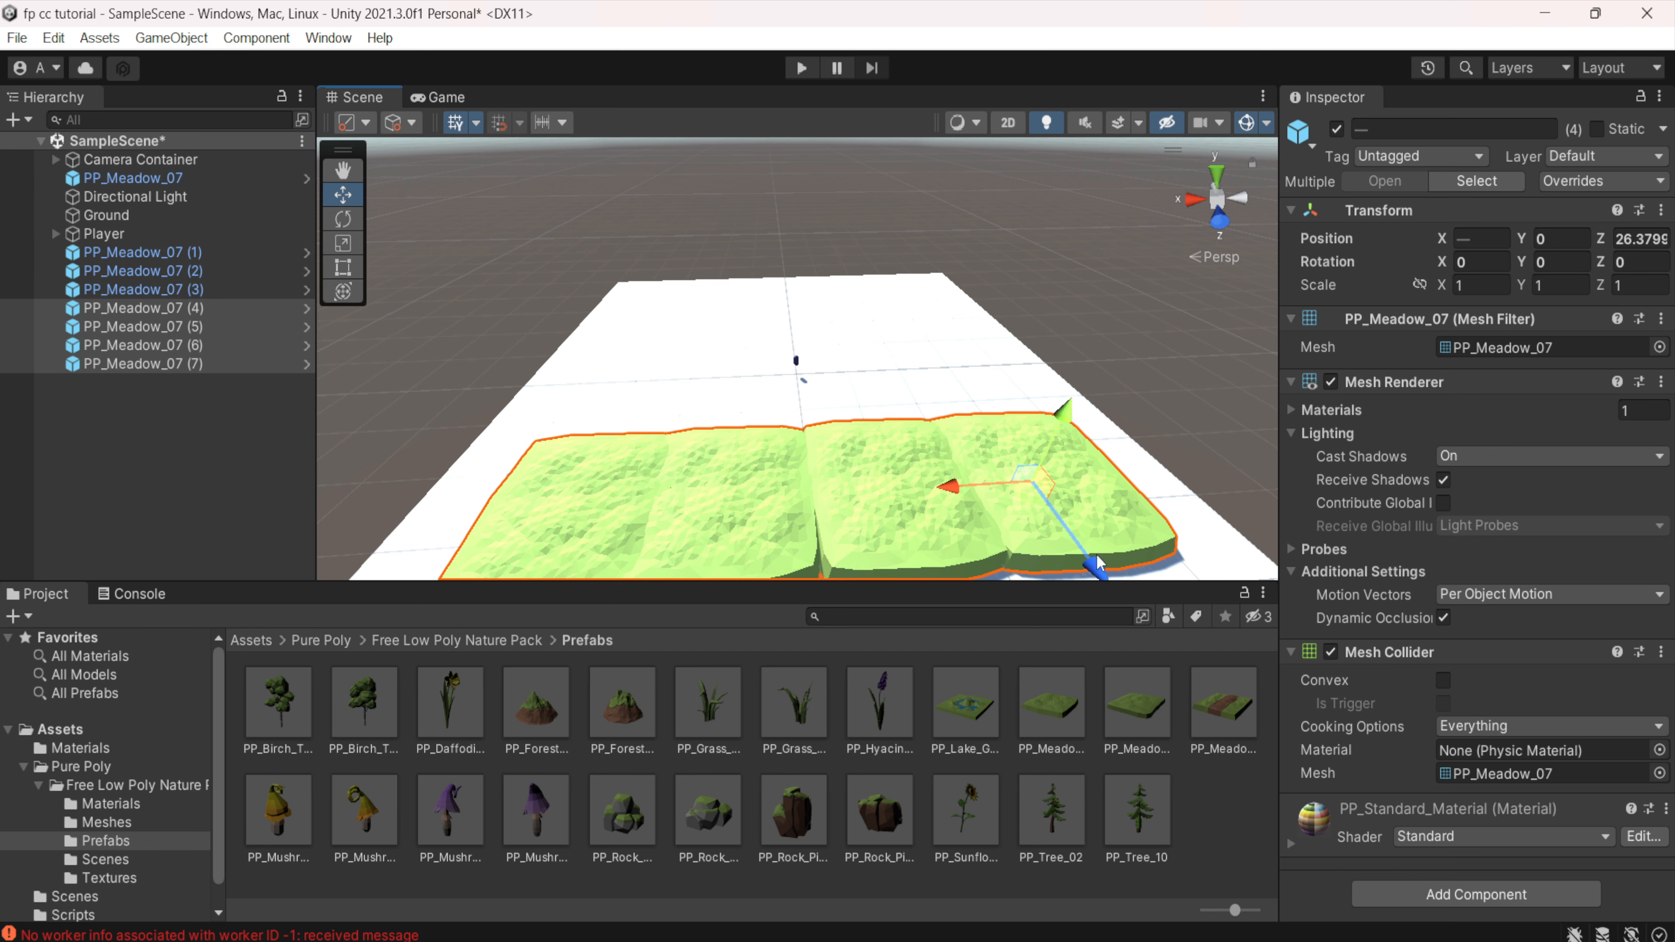
pyautogui.moveTo(1097, 563); pyautogui.dragTo(1024, 460)
# - Close the gap between the middle columns by shifting PP_Meadow_07 (5) to X -9.7 and PP_Meadow_07 (1) to X -9.6
pyautogui.scroll(4, 891, 428)
pyautogui.click(892, 428)
pyautogui.click(826, 435)
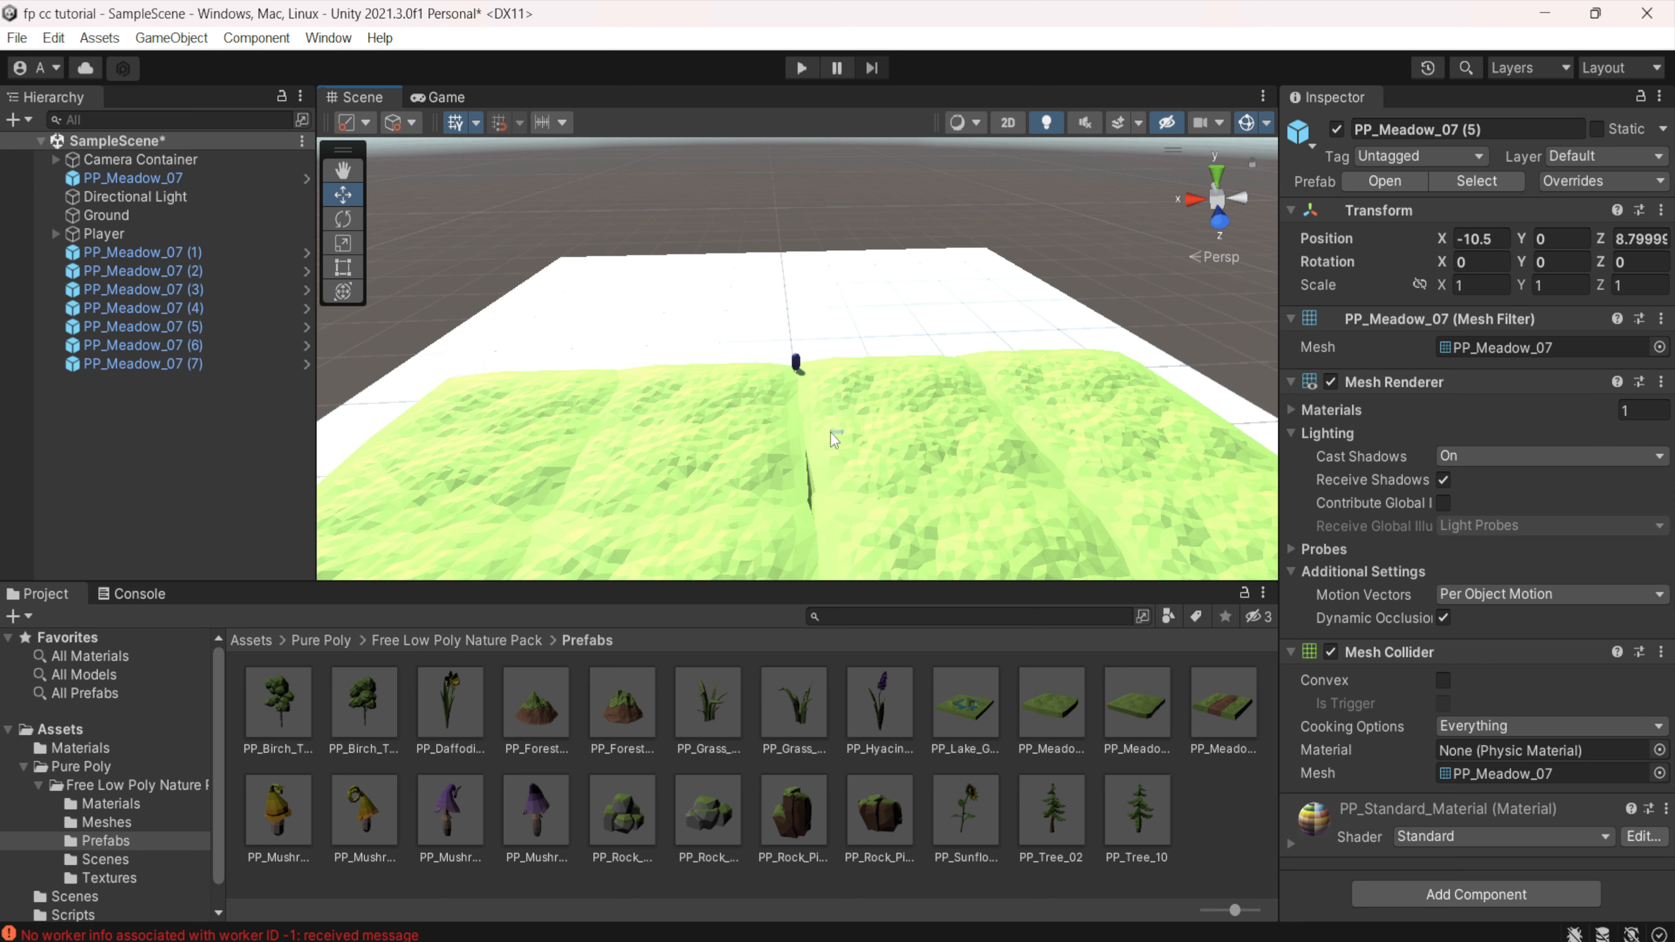
pyautogui.click(864, 449)
pyautogui.moveTo(831, 442); pyautogui.dragTo(779, 441)
pyautogui.scroll(-5, 805, 487)
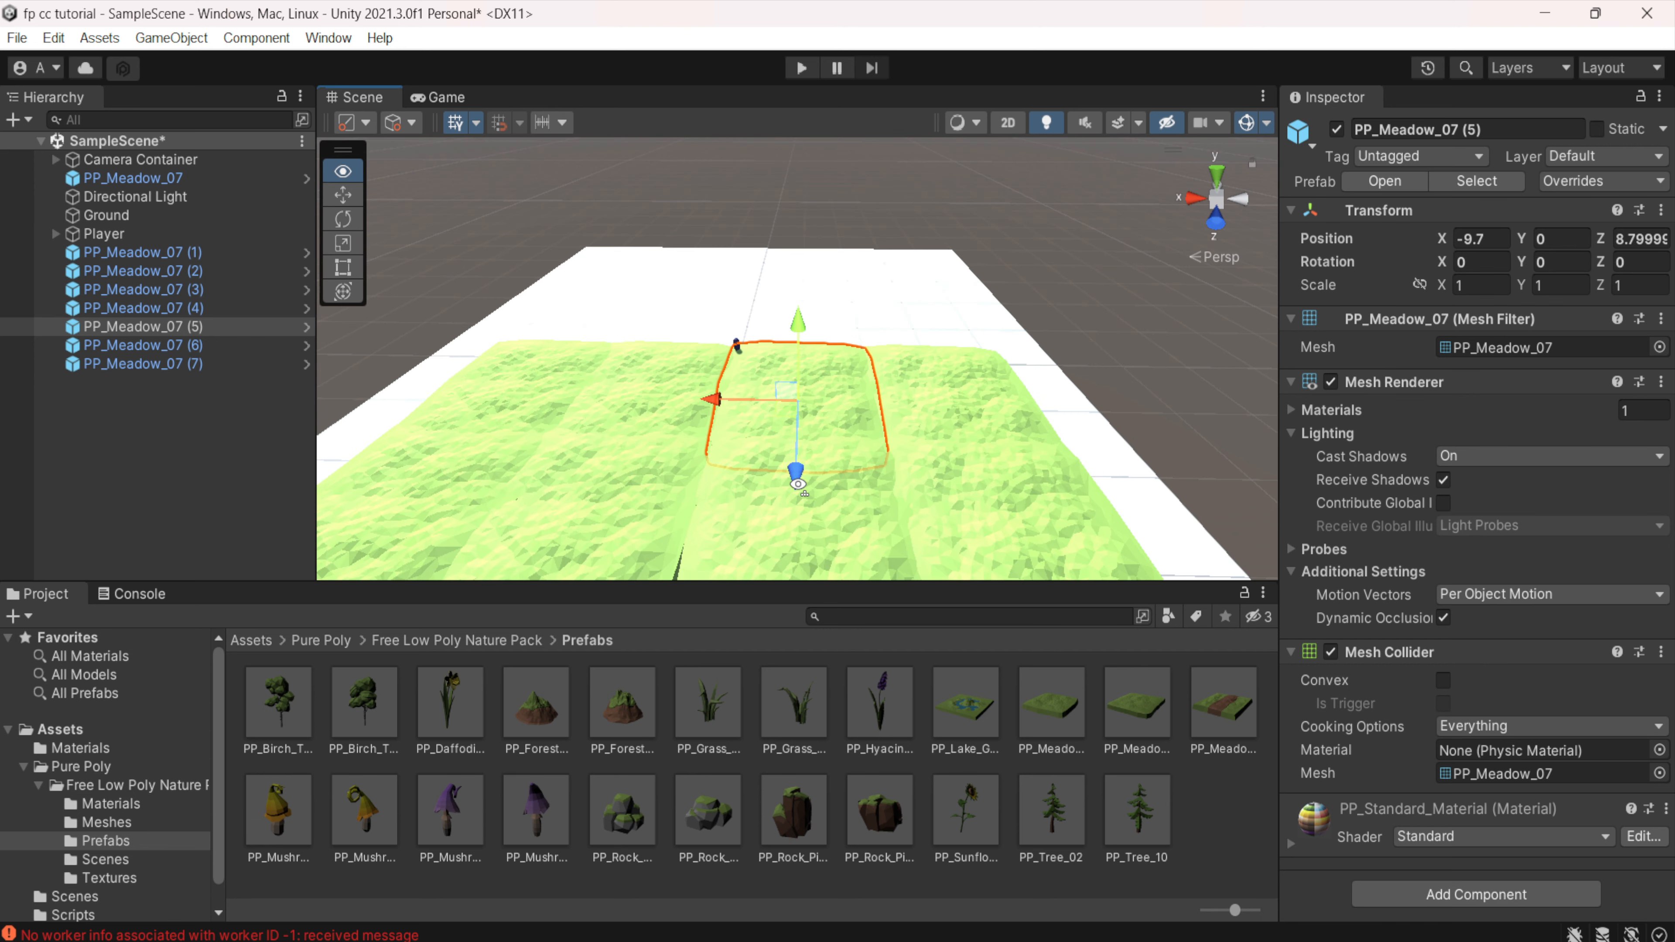
pyautogui.scroll(3, 807, 490)
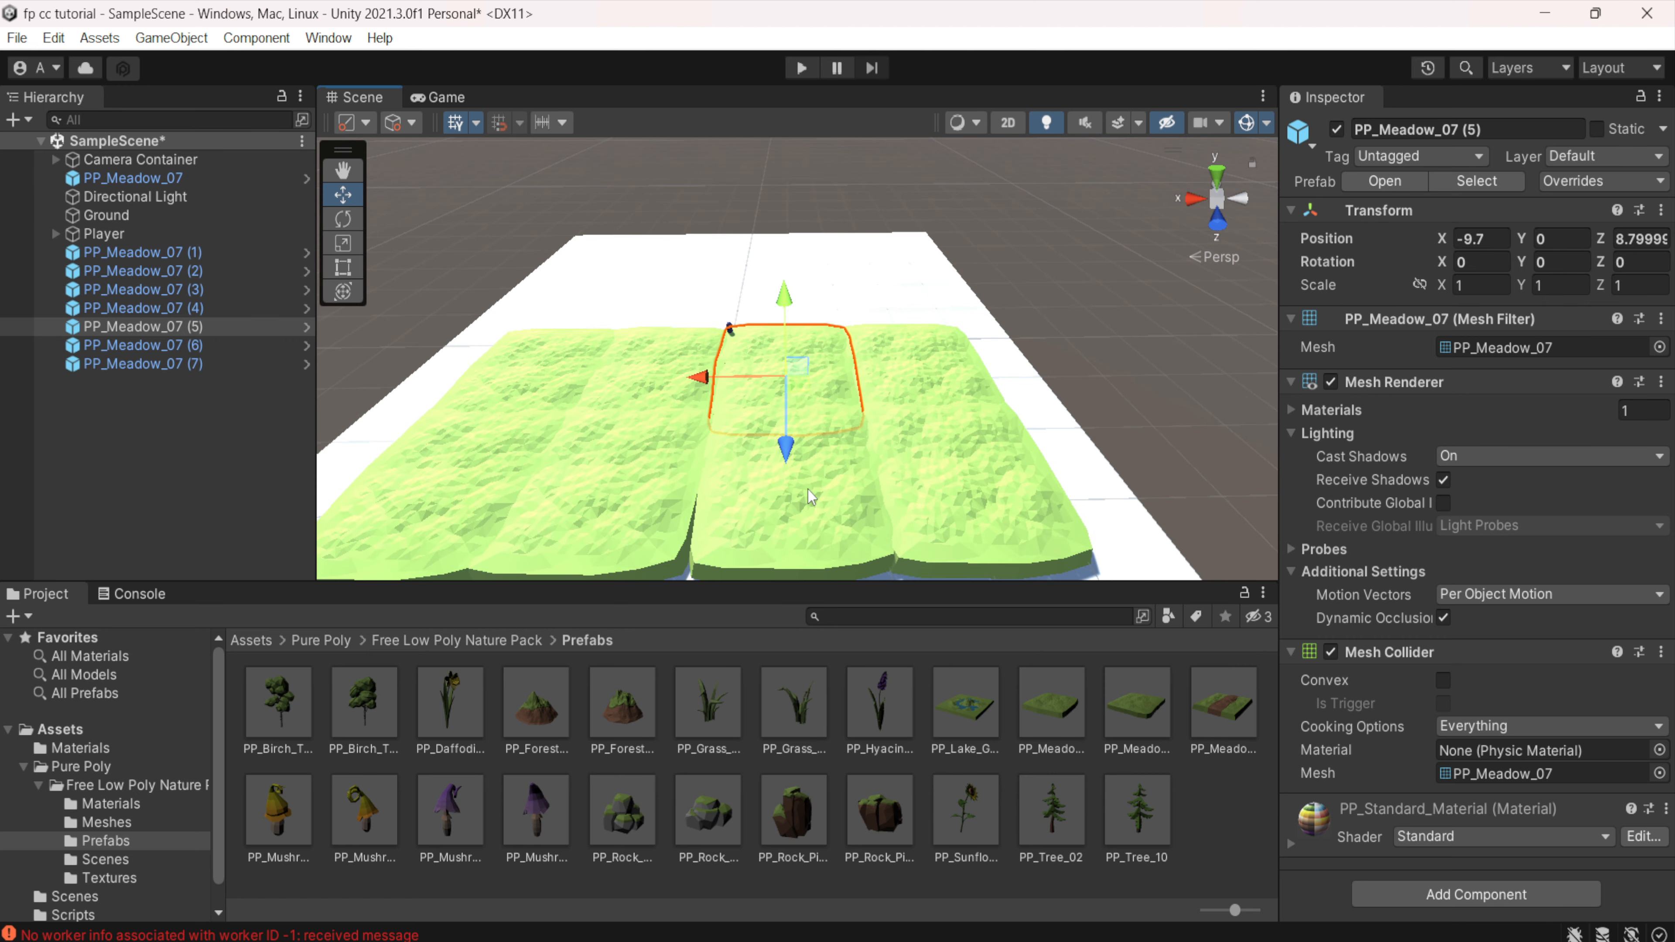
pyautogui.click(715, 480)
pyautogui.moveTo(713, 473); pyautogui.dragTo(705, 474)
pyautogui.click(910, 449)
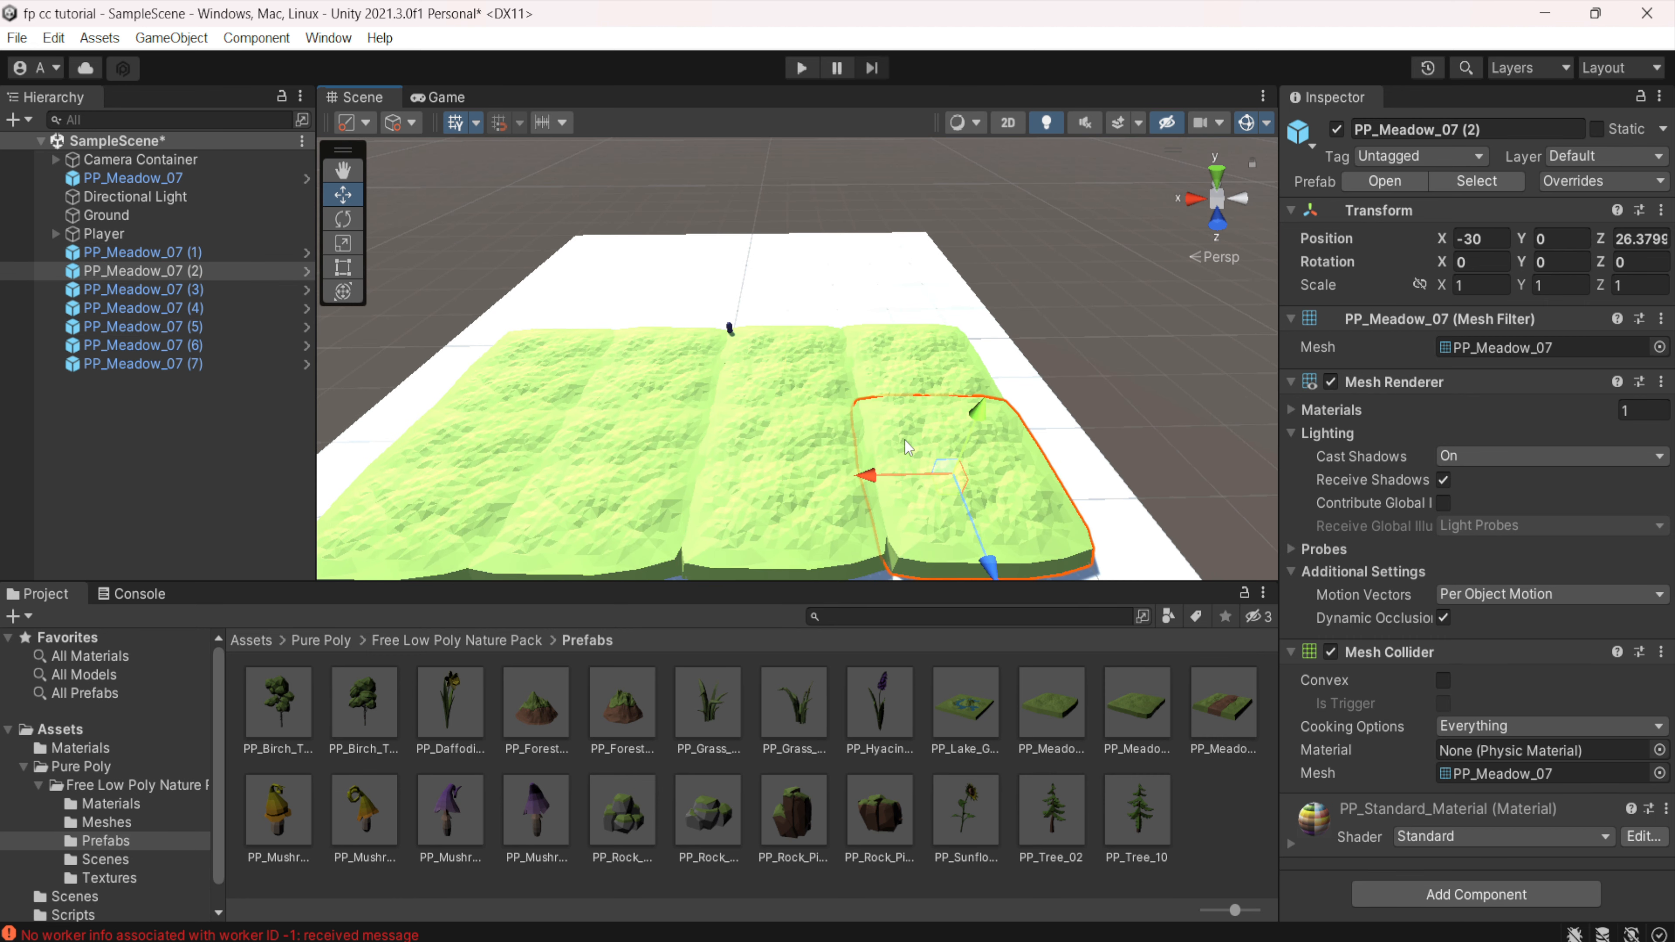
# - Duplicate the second row of four meadow tiles and move the copy along the Z axis as a third row beyond the Player
pyautogui.click(712, 379)
pyautogui.keyDown('shift'); pyautogui.click(684, 376); pyautogui.keyUp('shift')
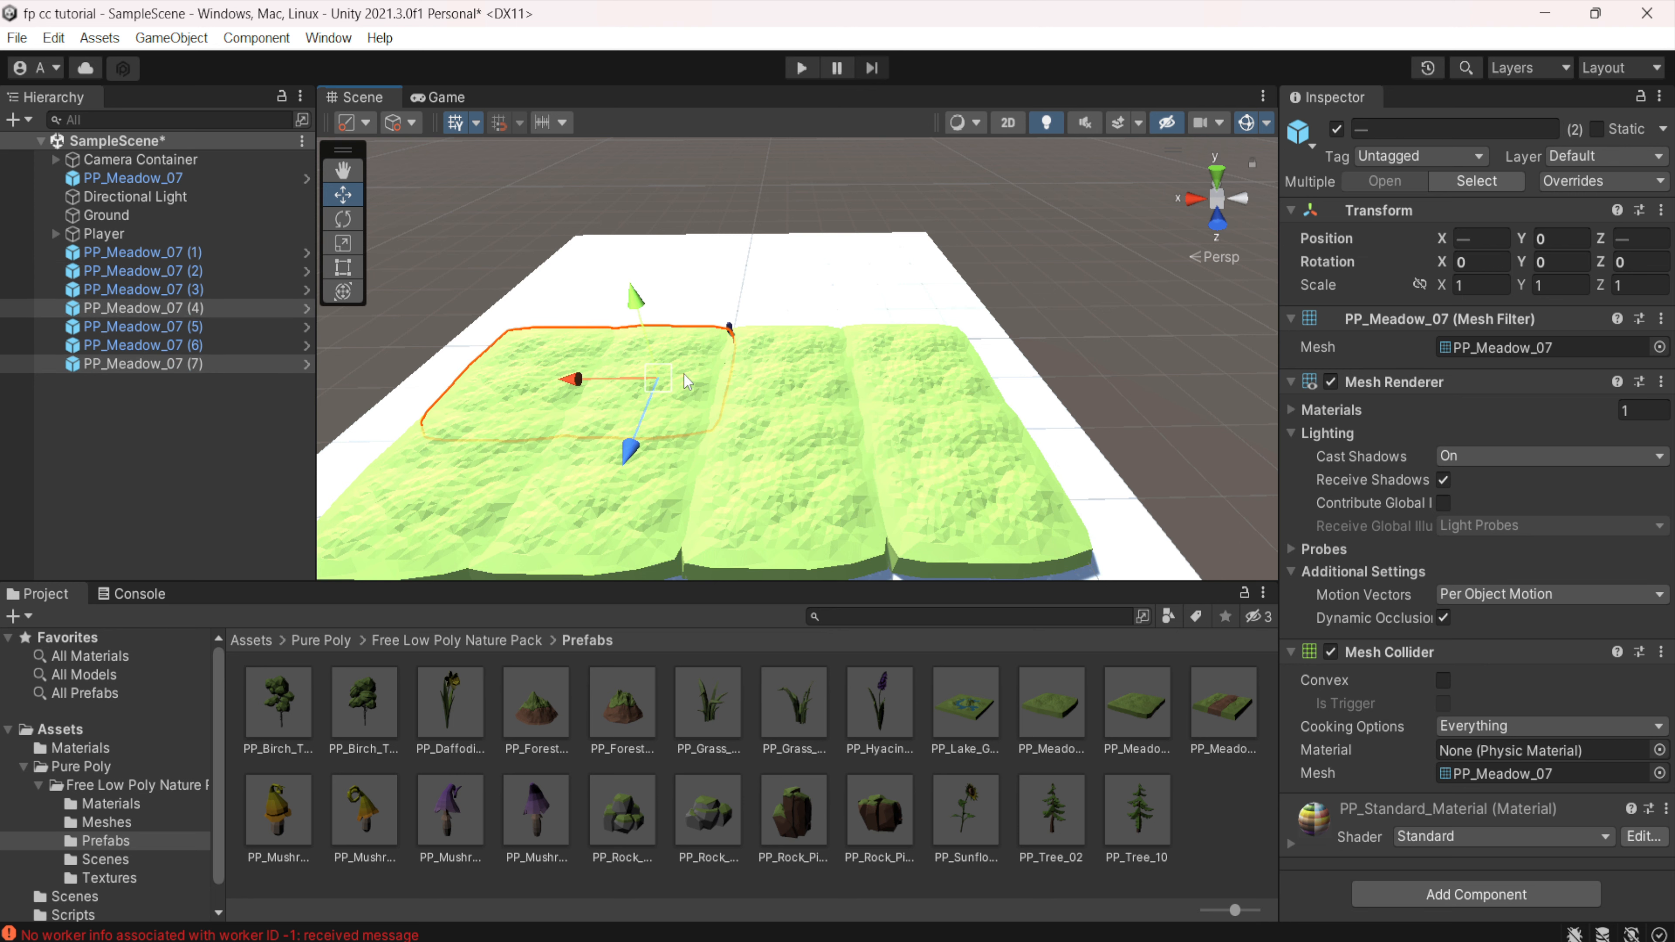
pyautogui.keyDown('shift'); pyautogui.click(903, 373); pyautogui.keyUp('shift')
pyautogui.keyDown('shift'); pyautogui.click(820, 367); pyautogui.keyUp('shift')
pyautogui.hotkey('ctrl', 'd')
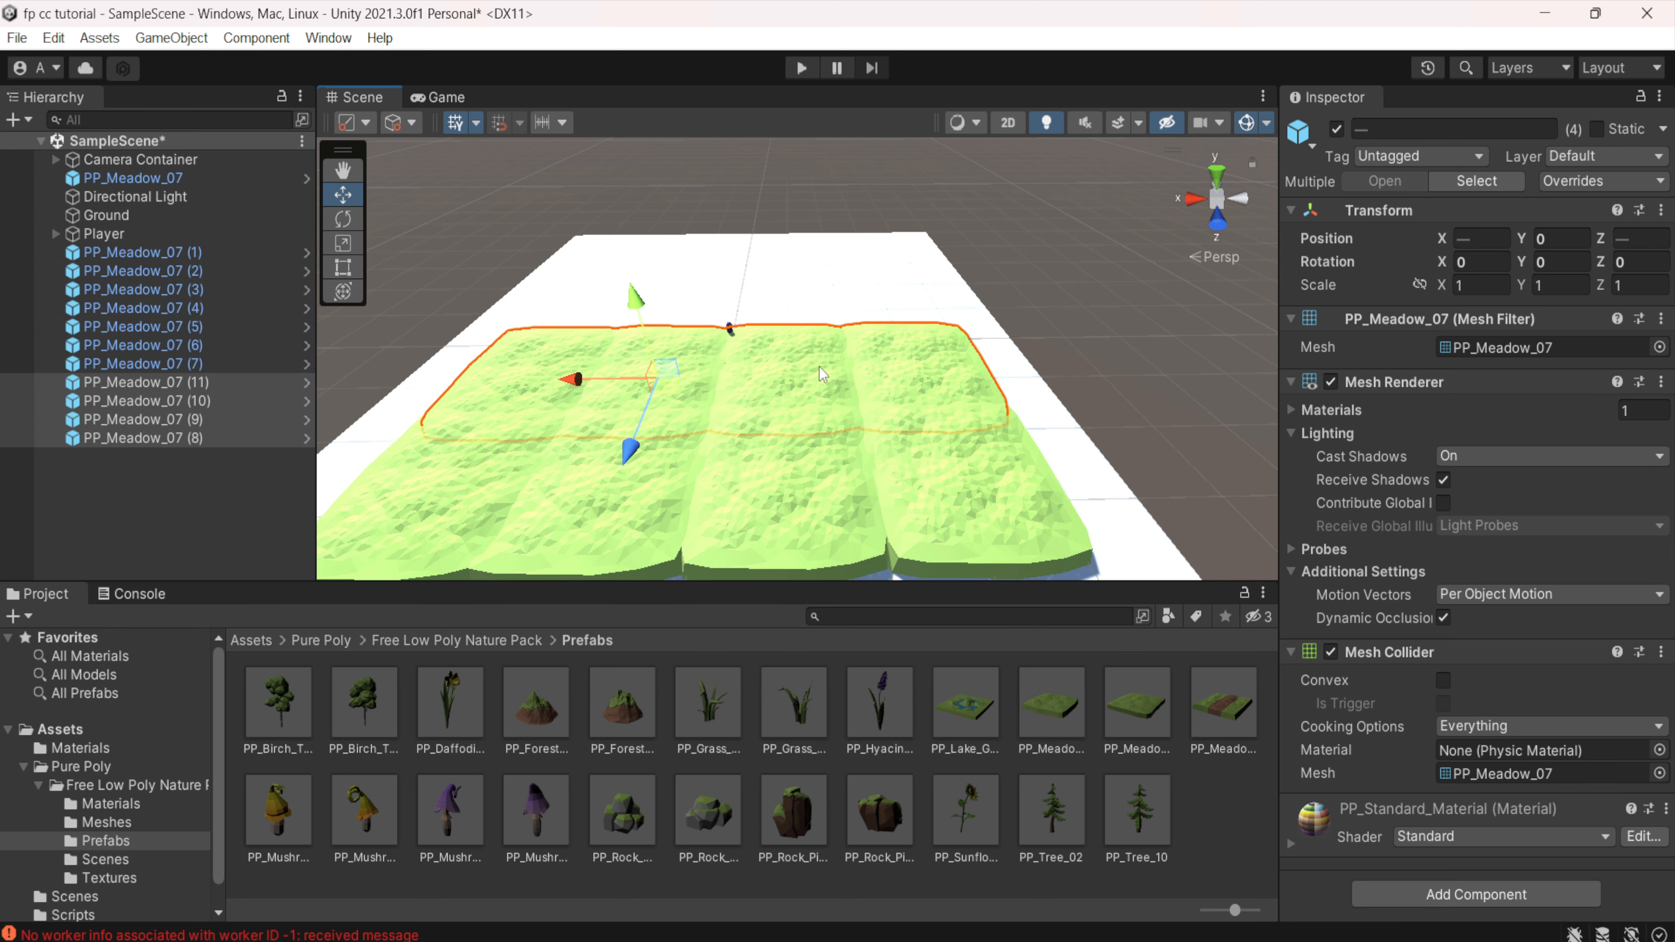
pyautogui.moveTo(645, 456); pyautogui.dragTo(645, 347)
# - Duplicate the third row of meadow tiles and move the copy along the Z axis to about -26 as a fourth row
pyautogui.scroll(8, 765, 443)
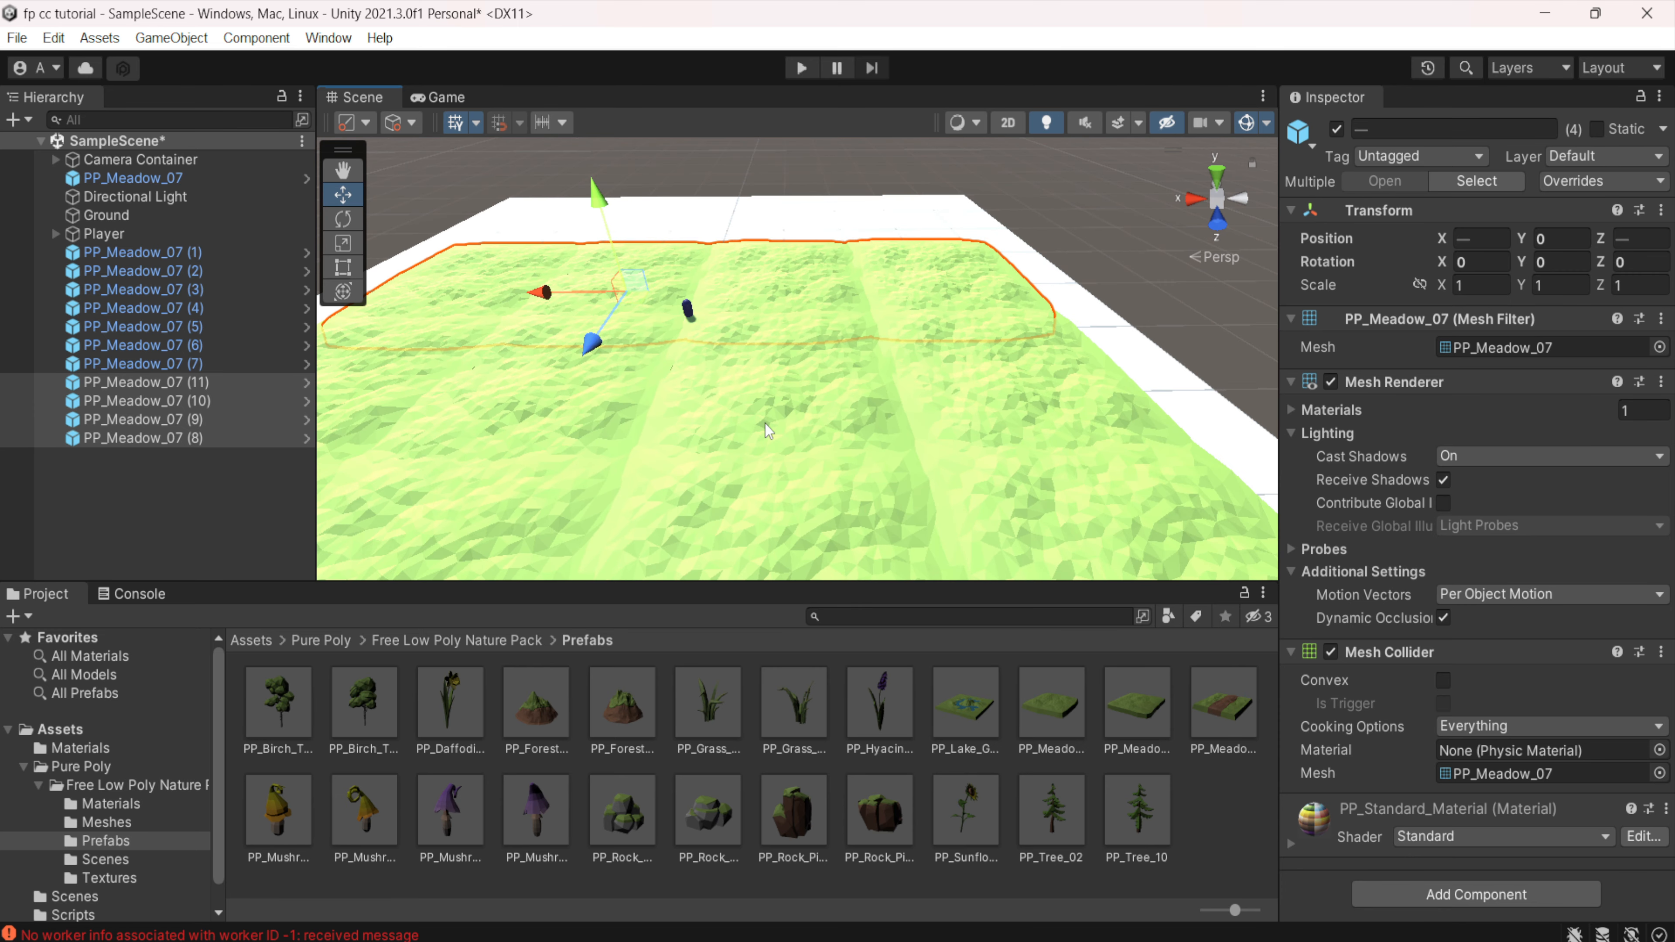
pyautogui.scroll(2, 766, 425)
pyautogui.scroll(-2, 766, 425)
pyautogui.moveTo(765, 424); pyautogui.dragTo(522, 355, button='right')
pyautogui.scroll(-4, 766, 423)
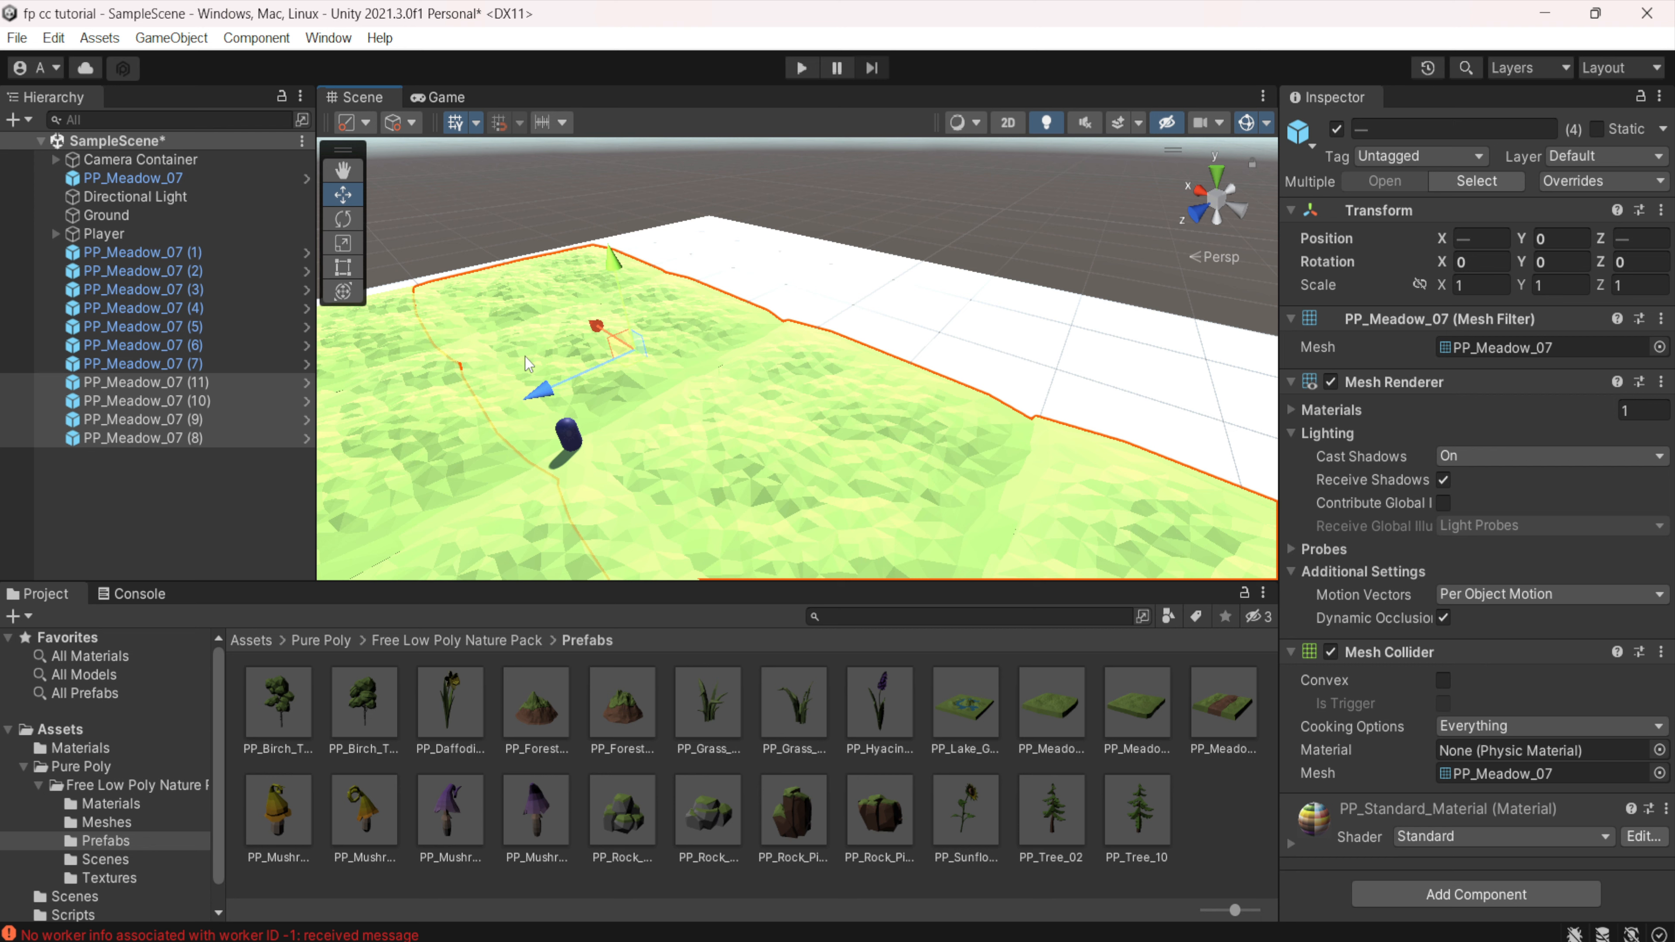
pyautogui.moveTo(542, 390); pyautogui.dragTo(710, 366)
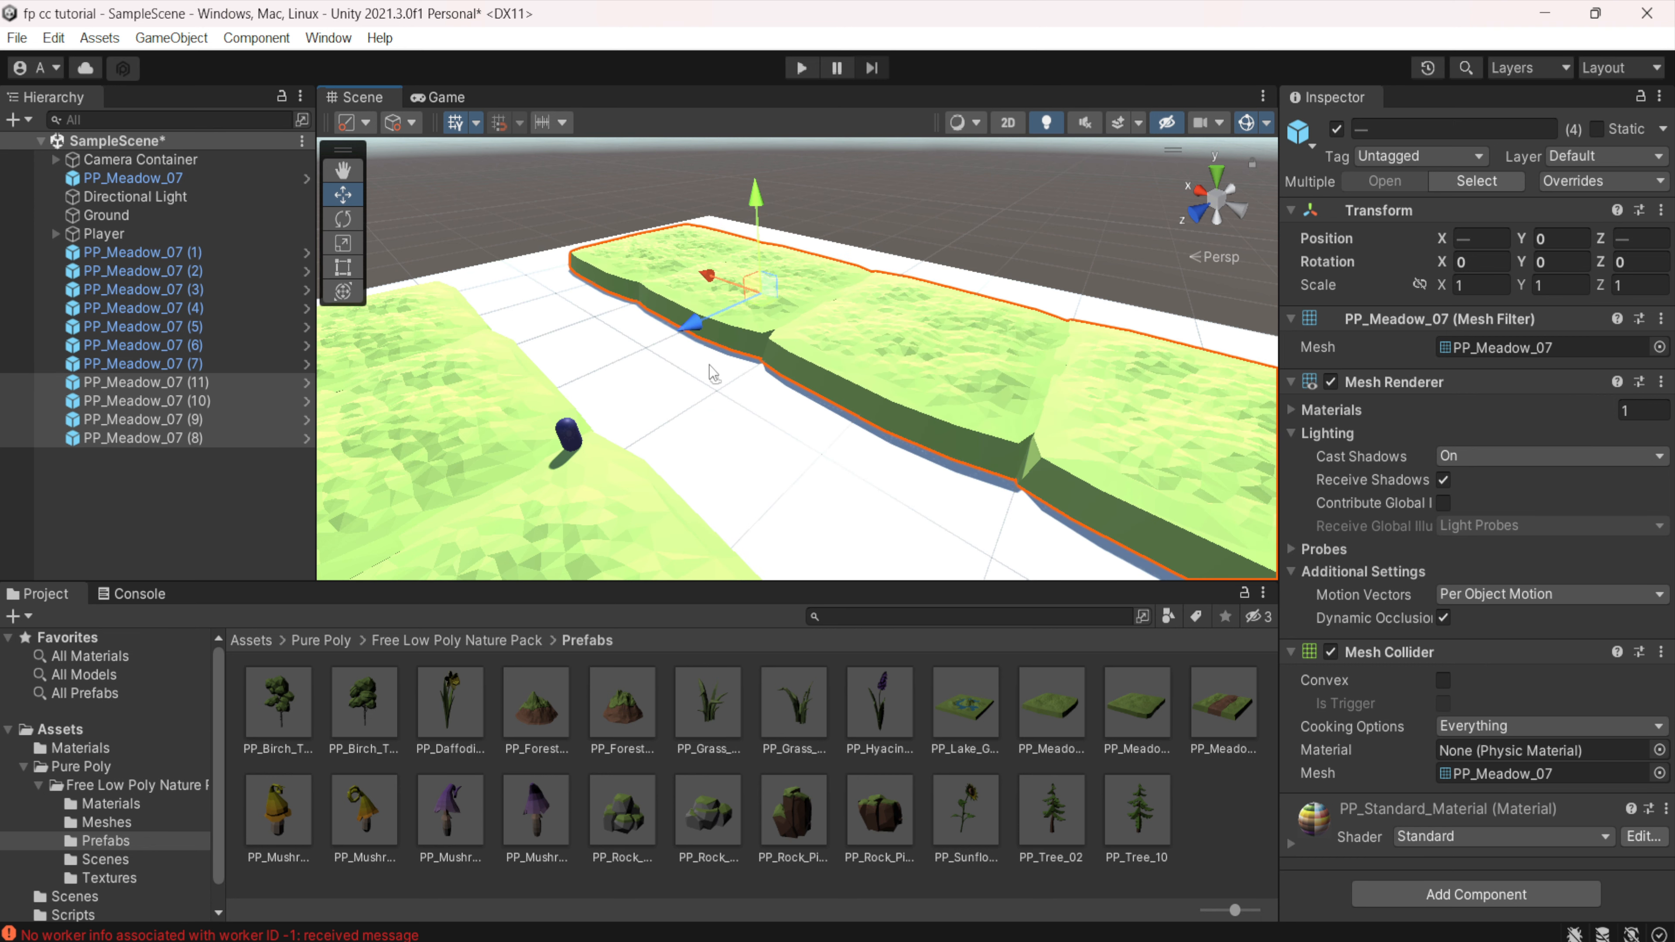
pyautogui.hotkey('ctrl', 'z')
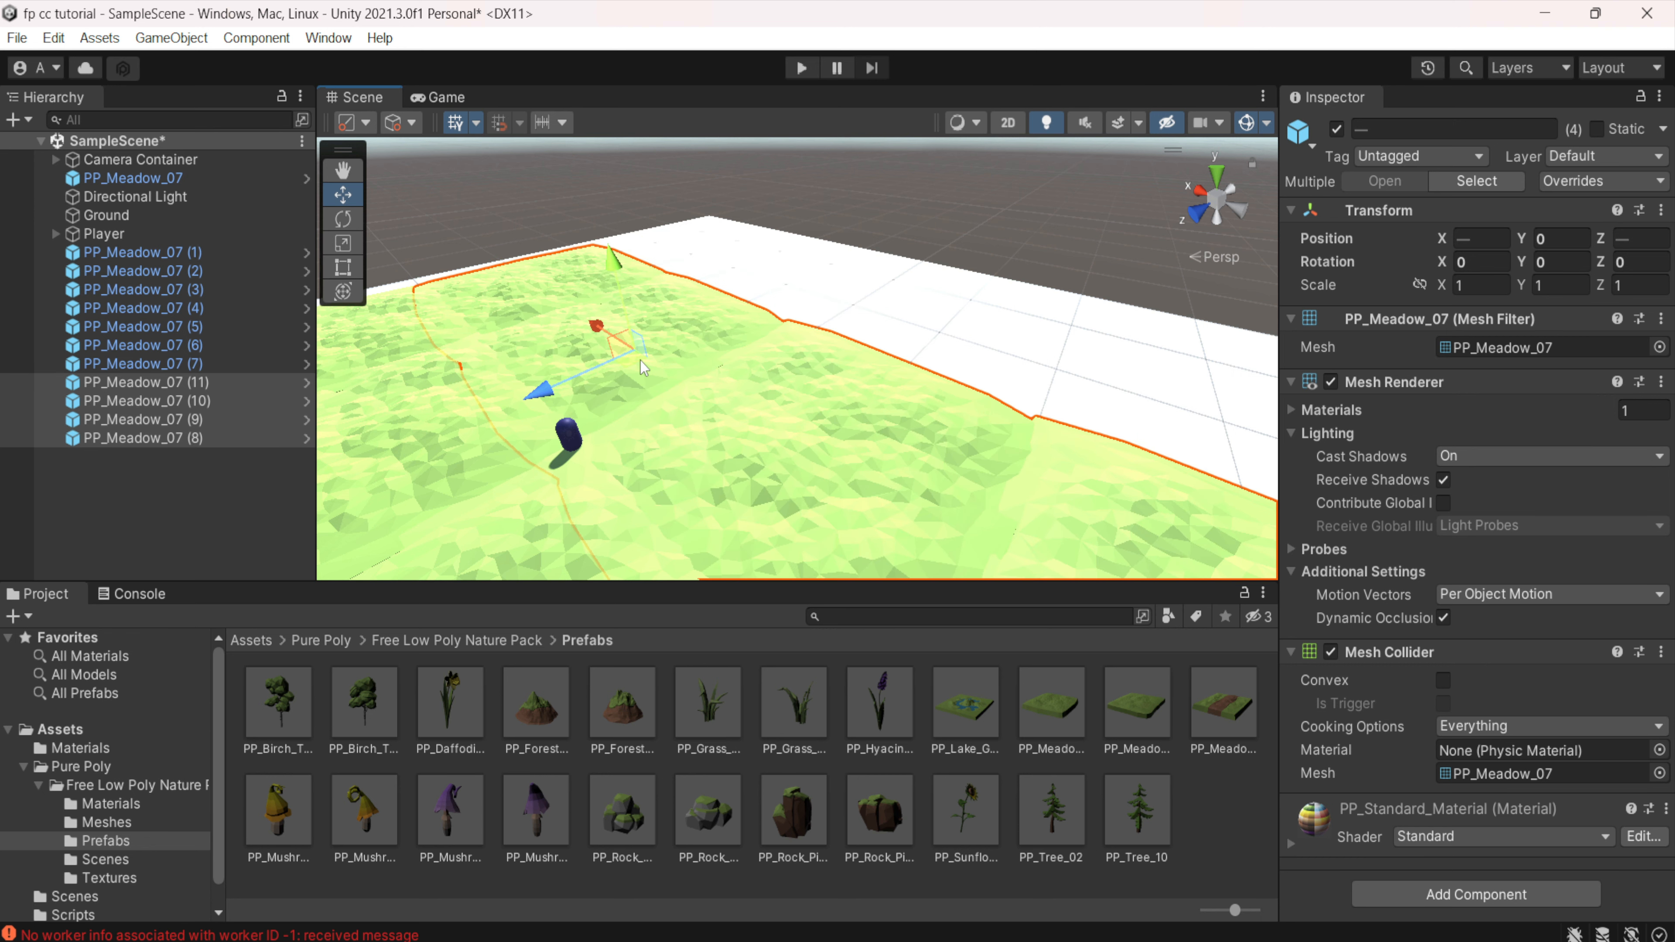
pyautogui.hotkey('ctrl', 'd')
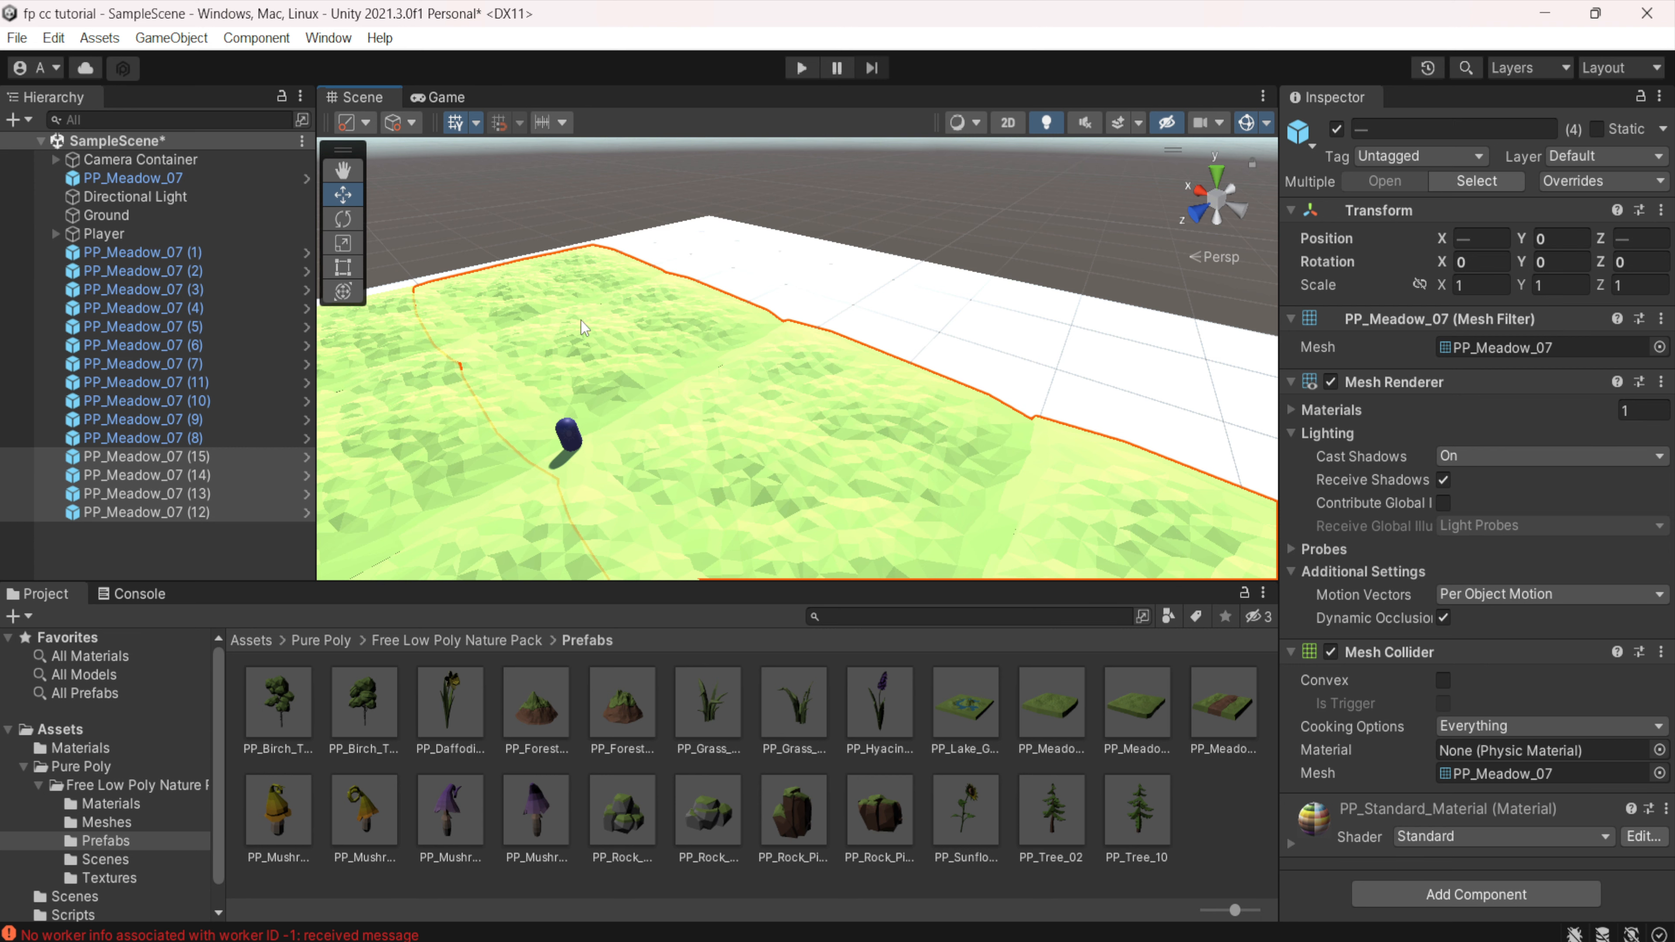
pyautogui.scroll(-5, 583, 327)
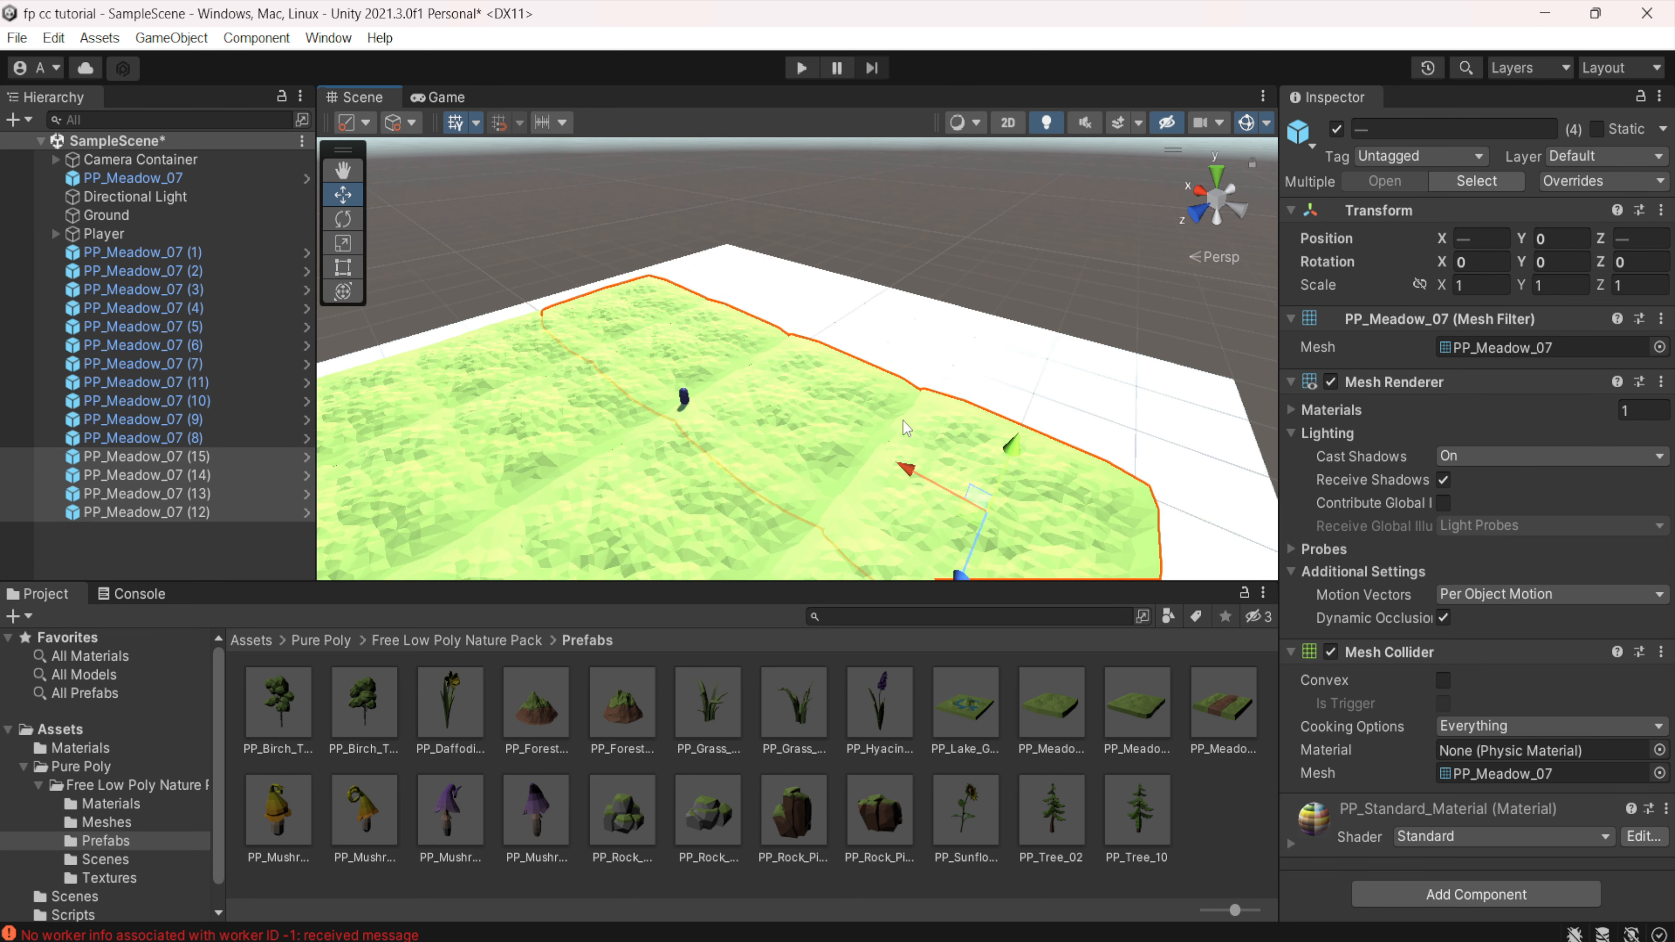
pyautogui.moveTo(966, 571); pyautogui.dragTo(1012, 462)
pyautogui.scroll(-5, 1009, 461)
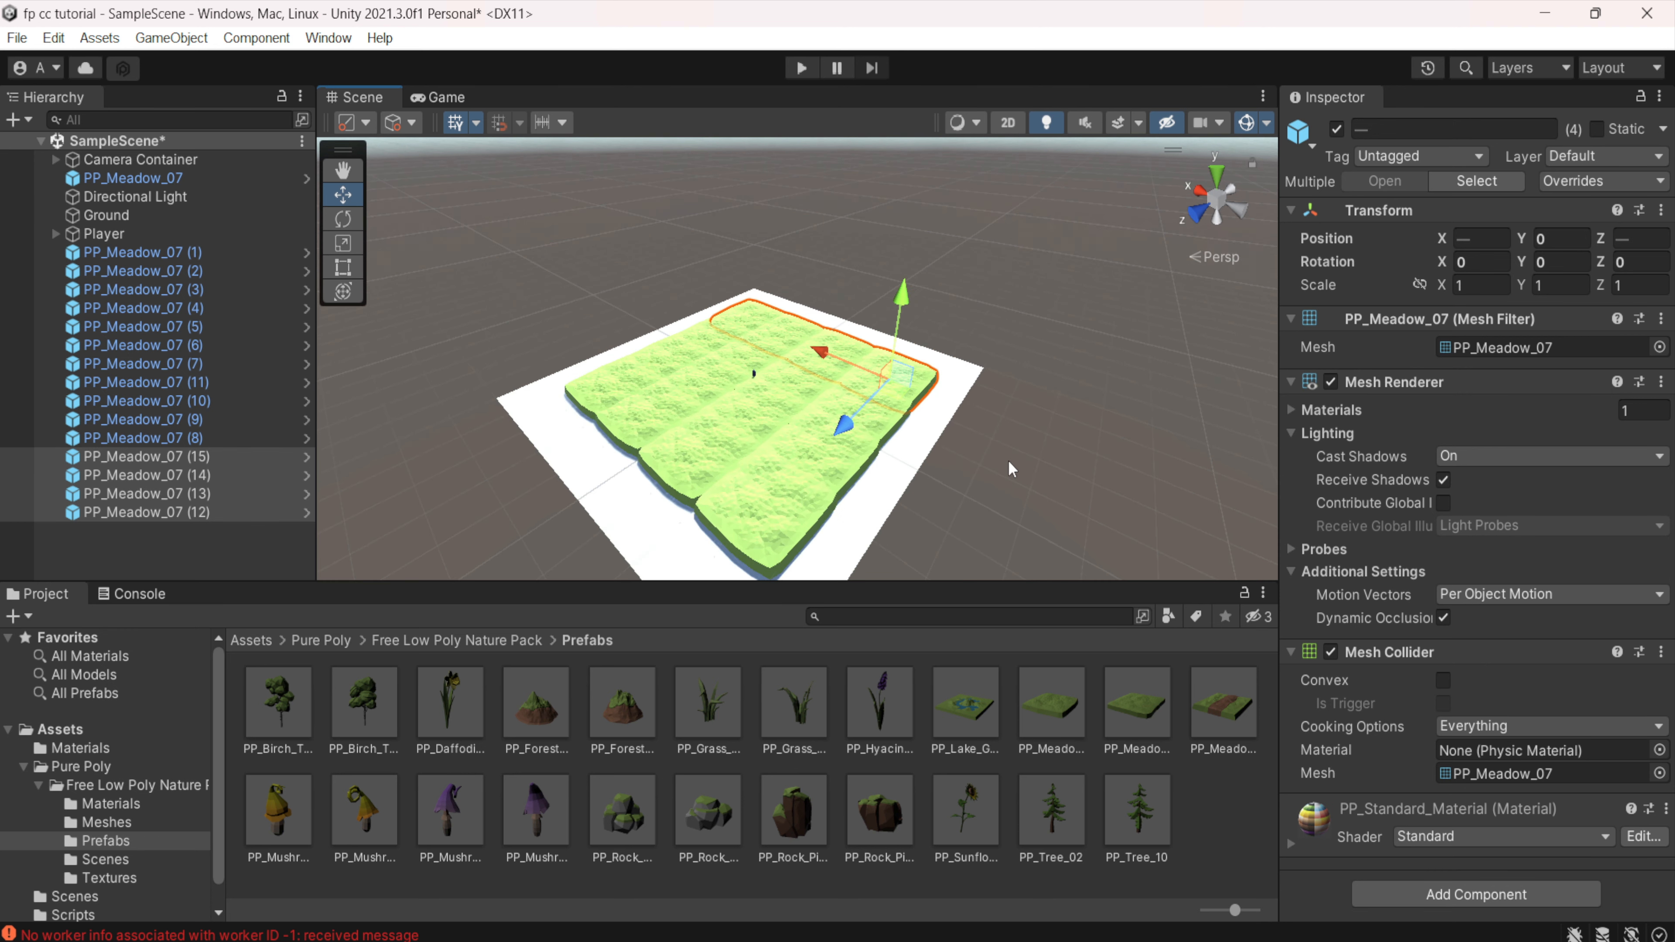
pyautogui.scroll(2, 1007, 460)
pyautogui.scroll(-5, 1006, 460)
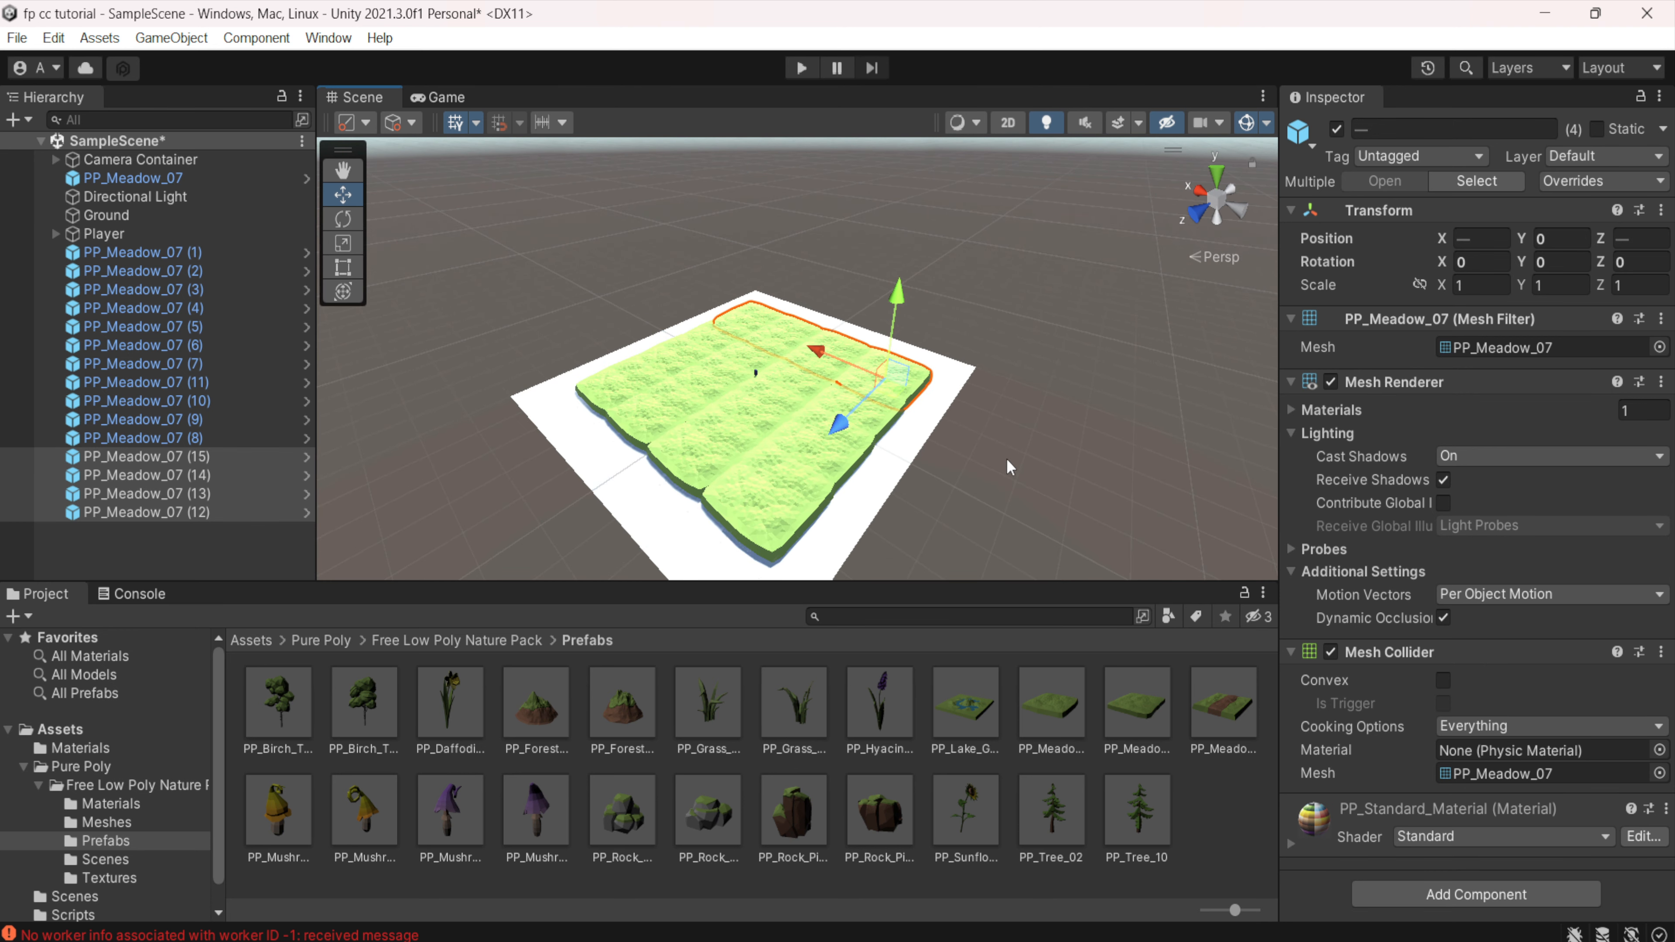
pyautogui.scroll(4, 1006, 459)
pyautogui.scroll(2, 1007, 460)
pyautogui.scroll(-3, 1007, 459)
pyautogui.scroll(5, 1006, 460)
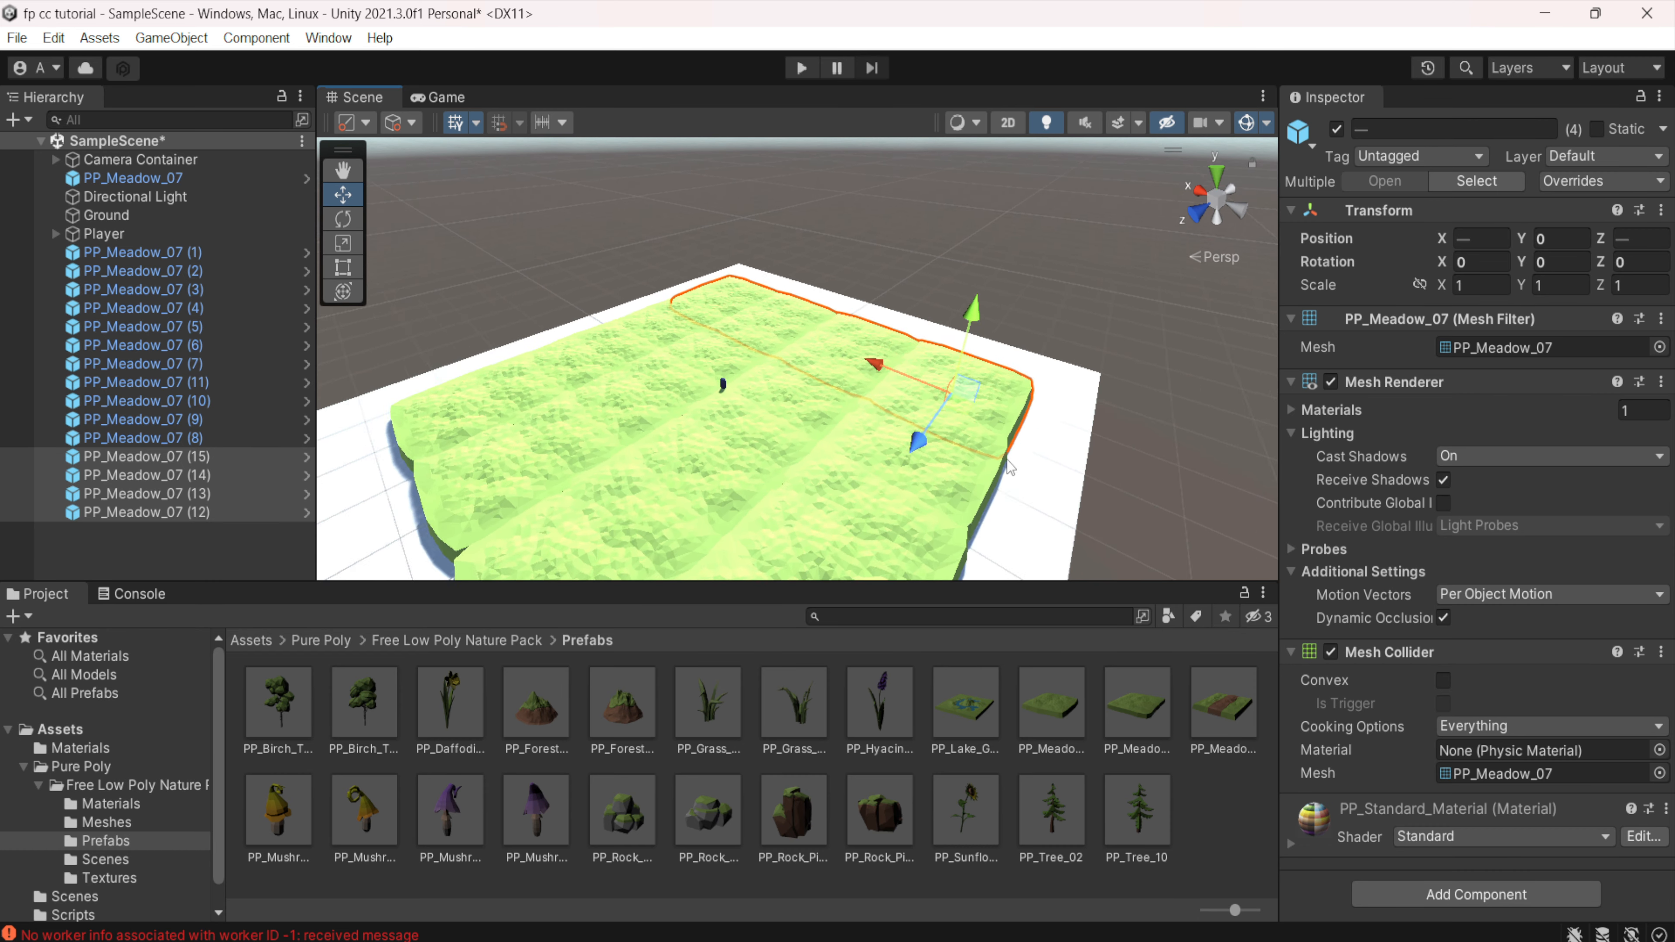
pyautogui.scroll(-8, 602, 501)
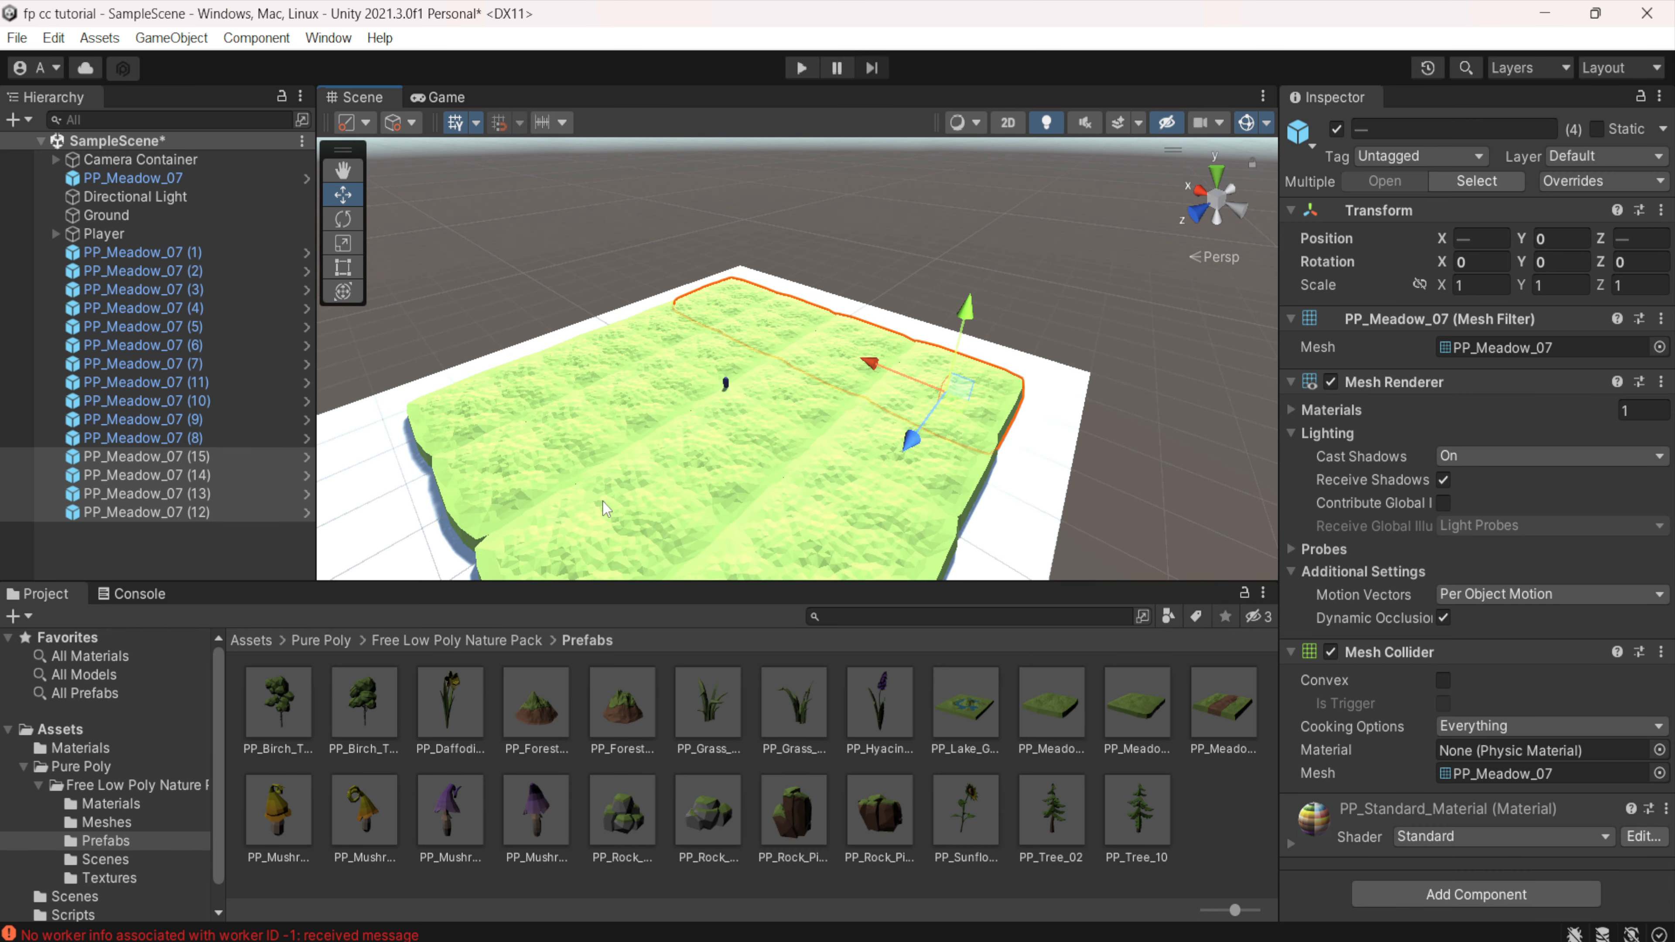
pyautogui.scroll(8, 603, 503)
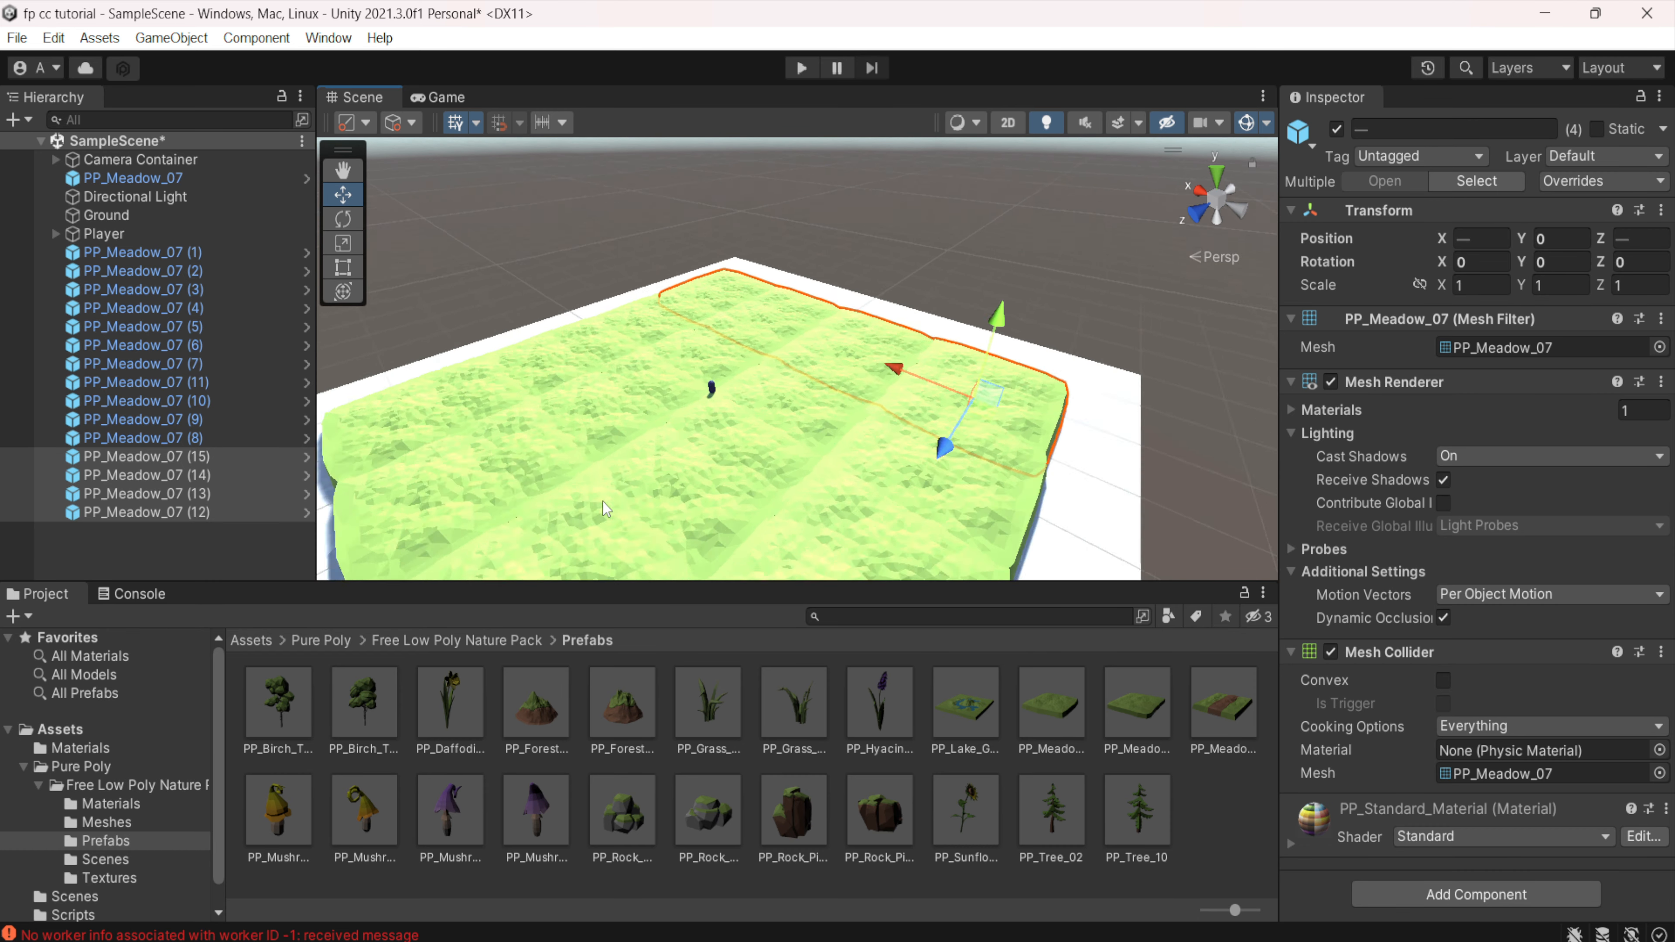
pyautogui.scroll(-4, 602, 501)
pyautogui.scroll(3, 602, 500)
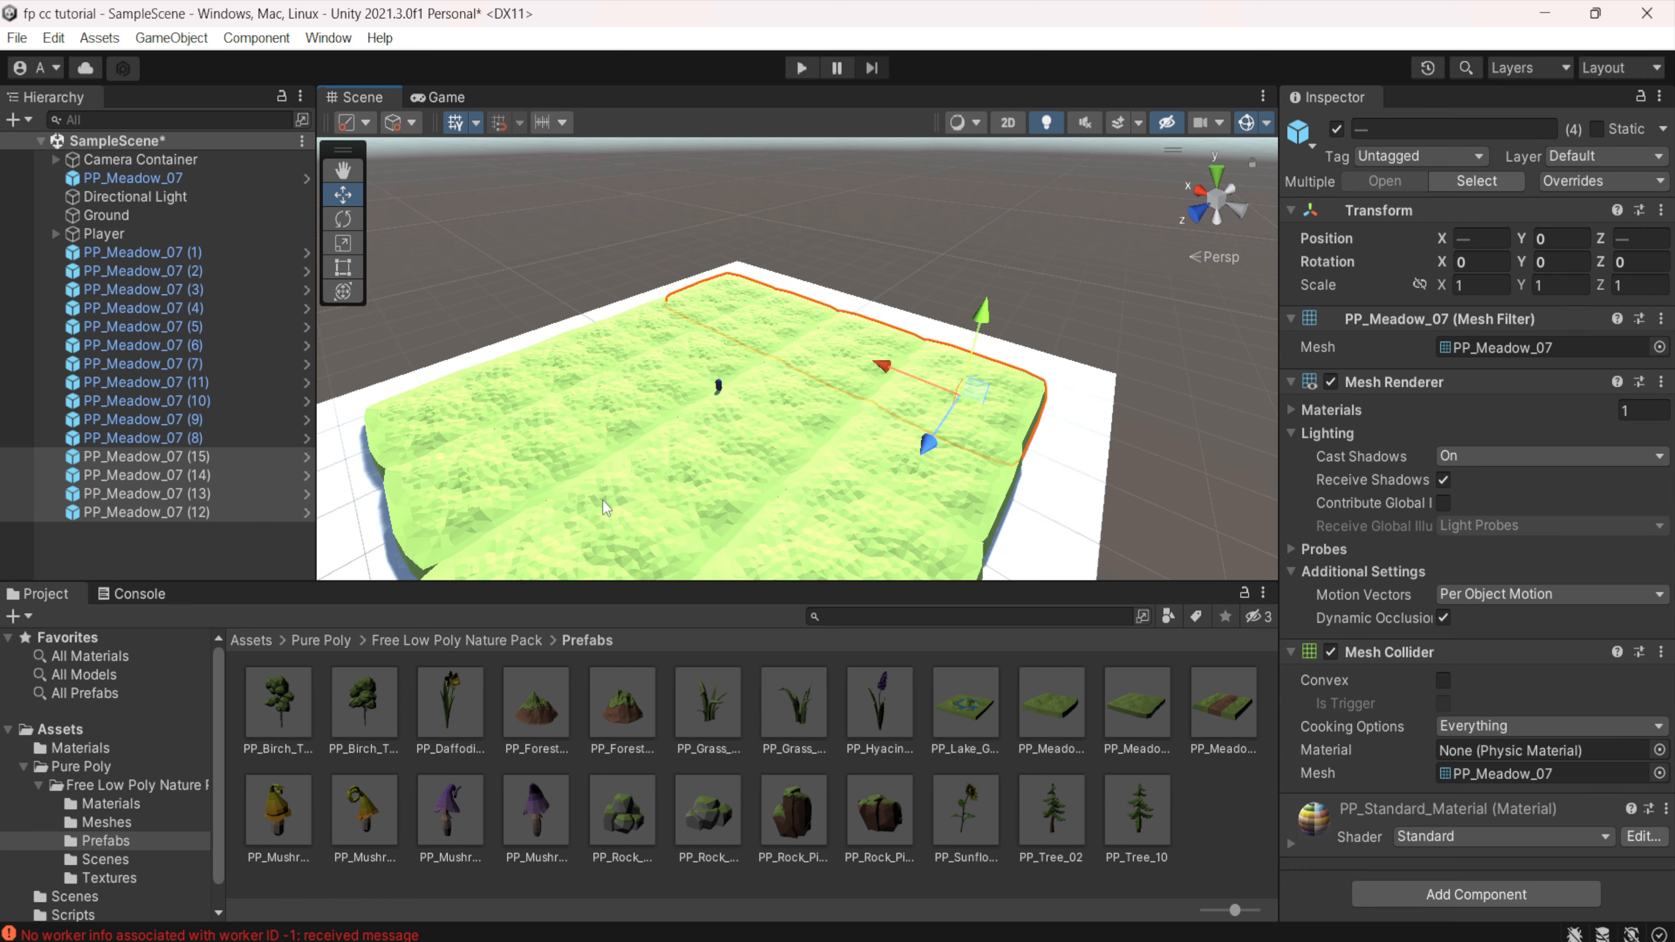
# - Assign the fifteen duplicated meadow tiles, PP_Meadow_07 (1) through (15), to the Ground layer
pyautogui.click(133, 253)
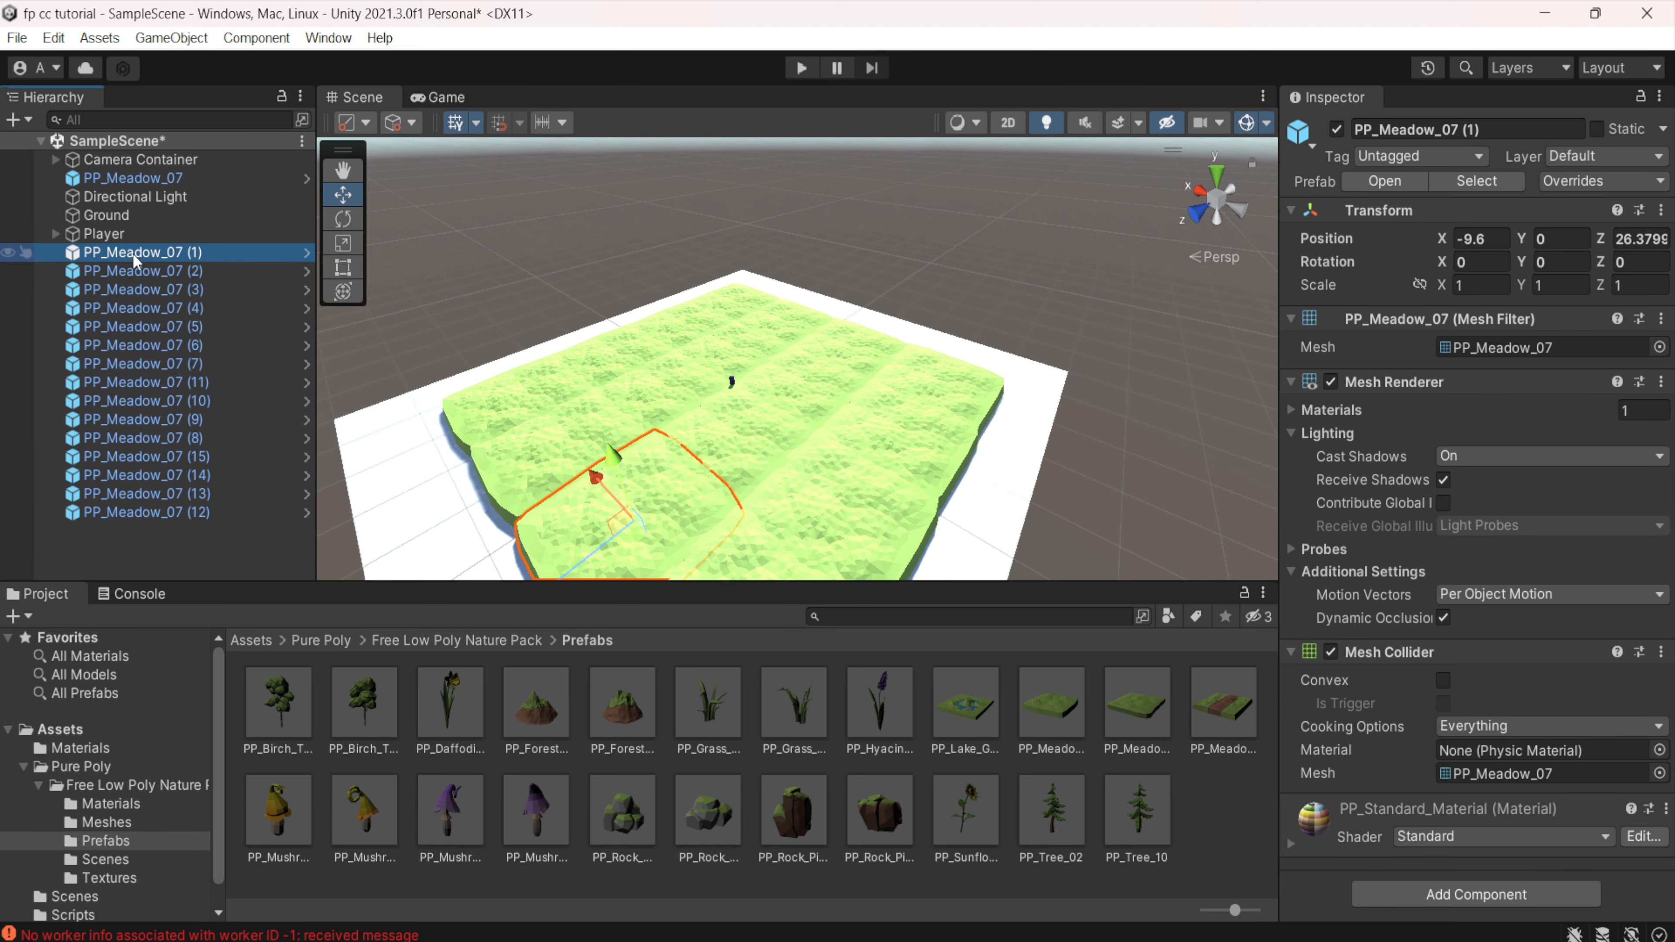
pyautogui.keyDown('shift'); pyautogui.click(166, 515); pyautogui.keyUp('shift')
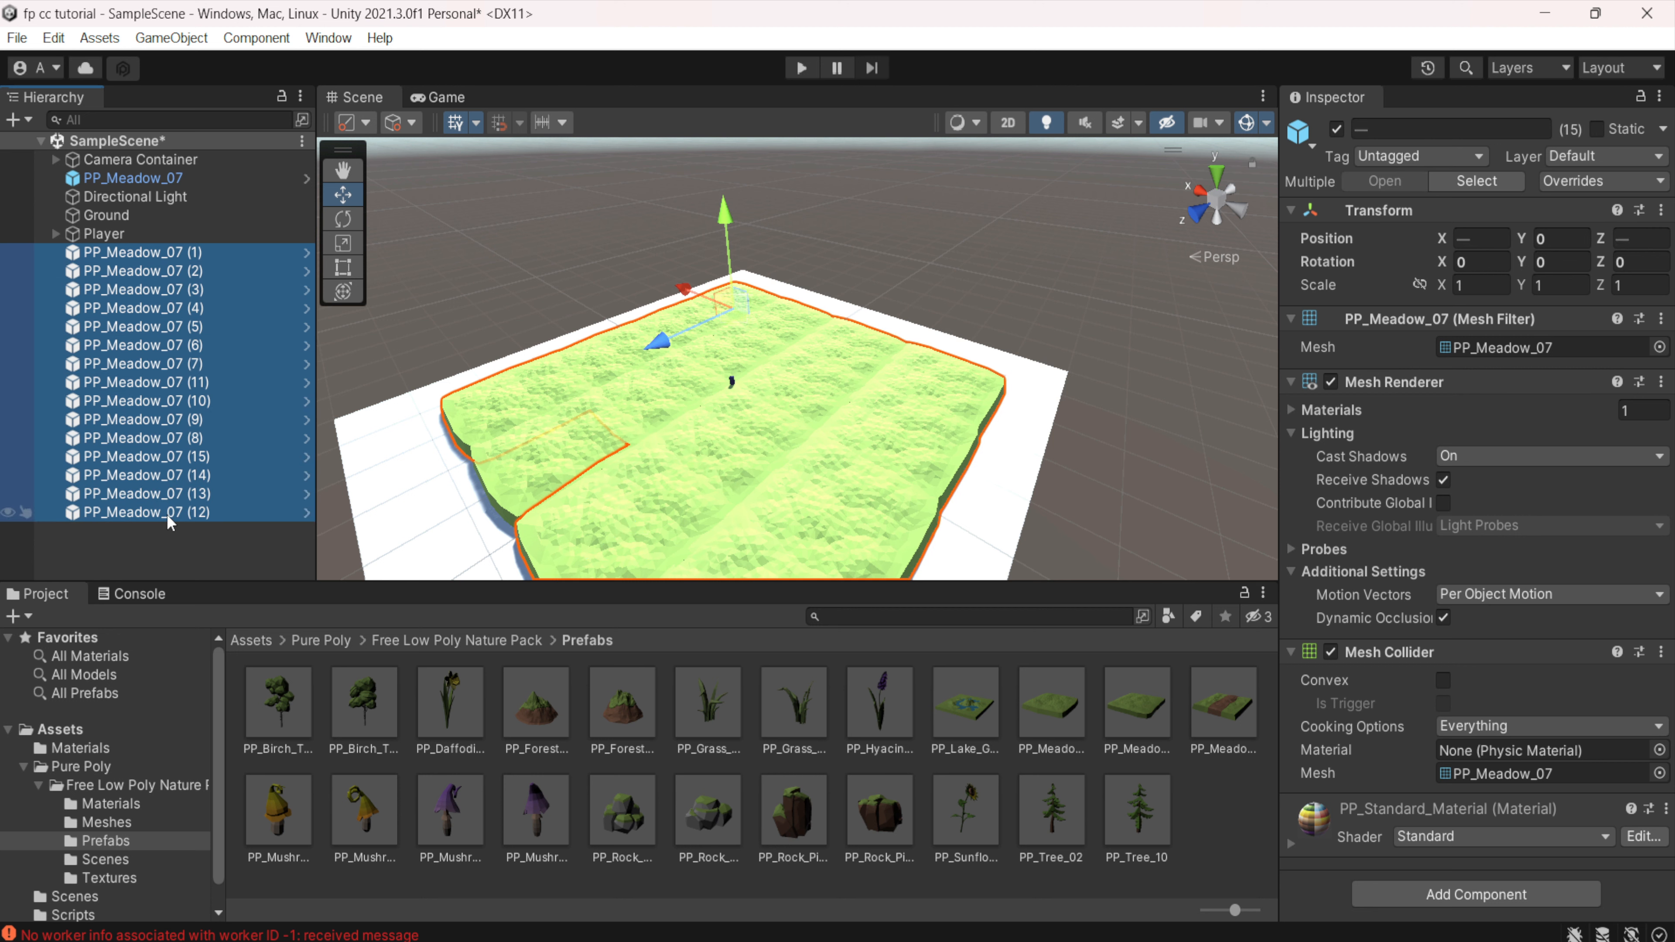
pyautogui.click(1607, 163)
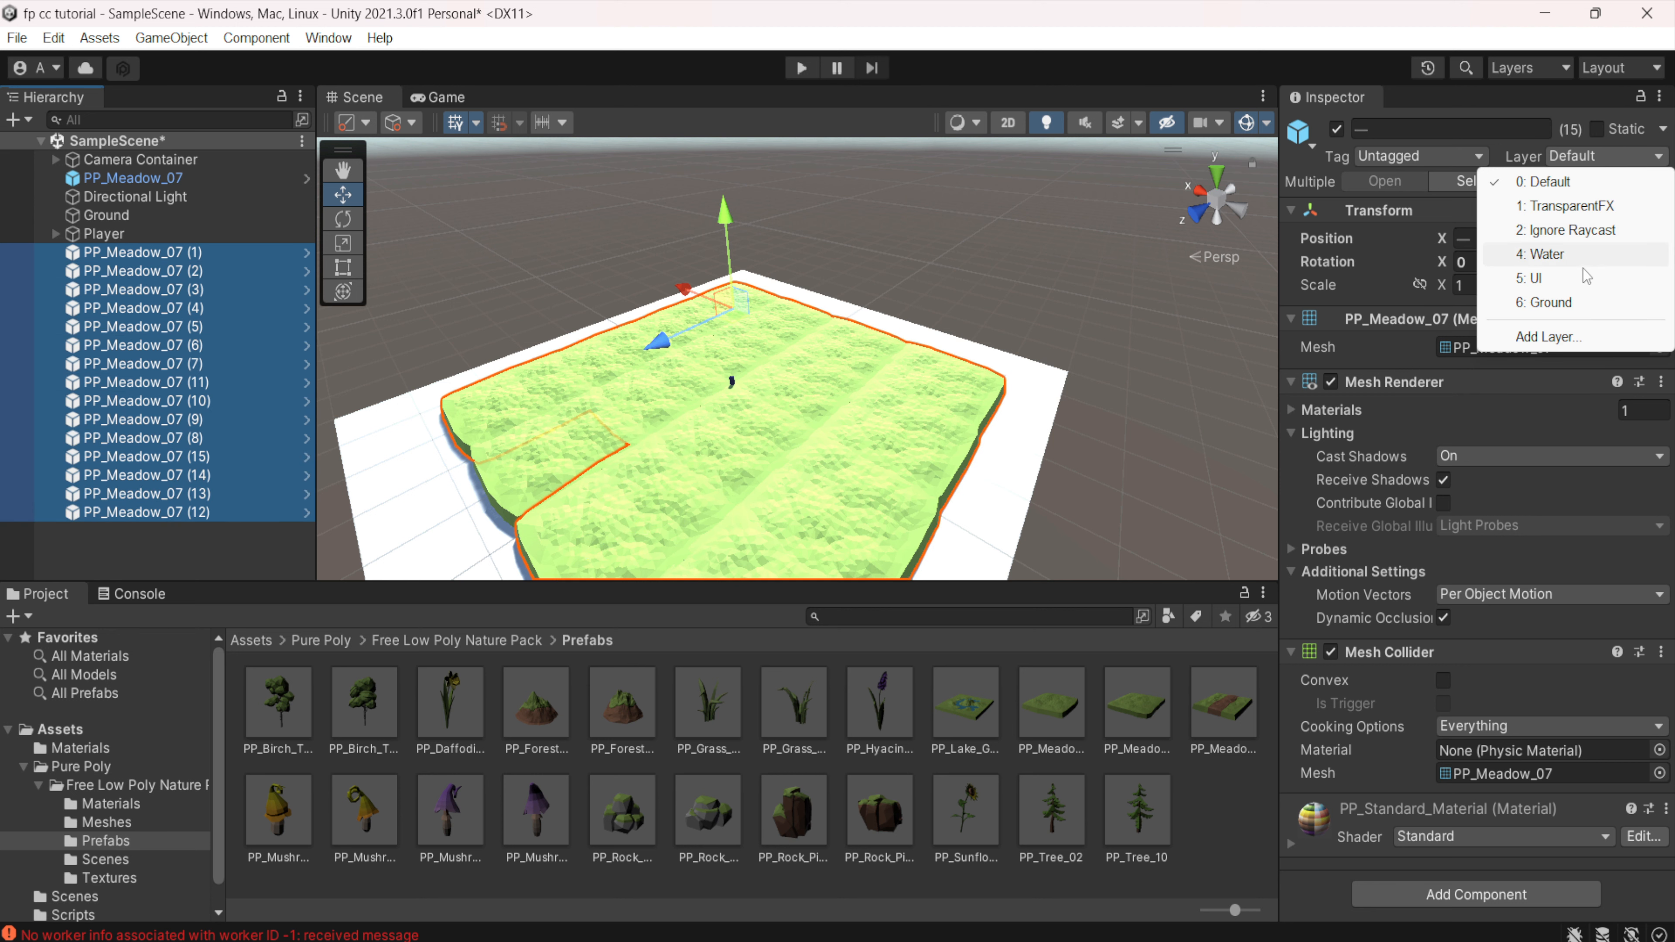
pyautogui.click(1572, 303)
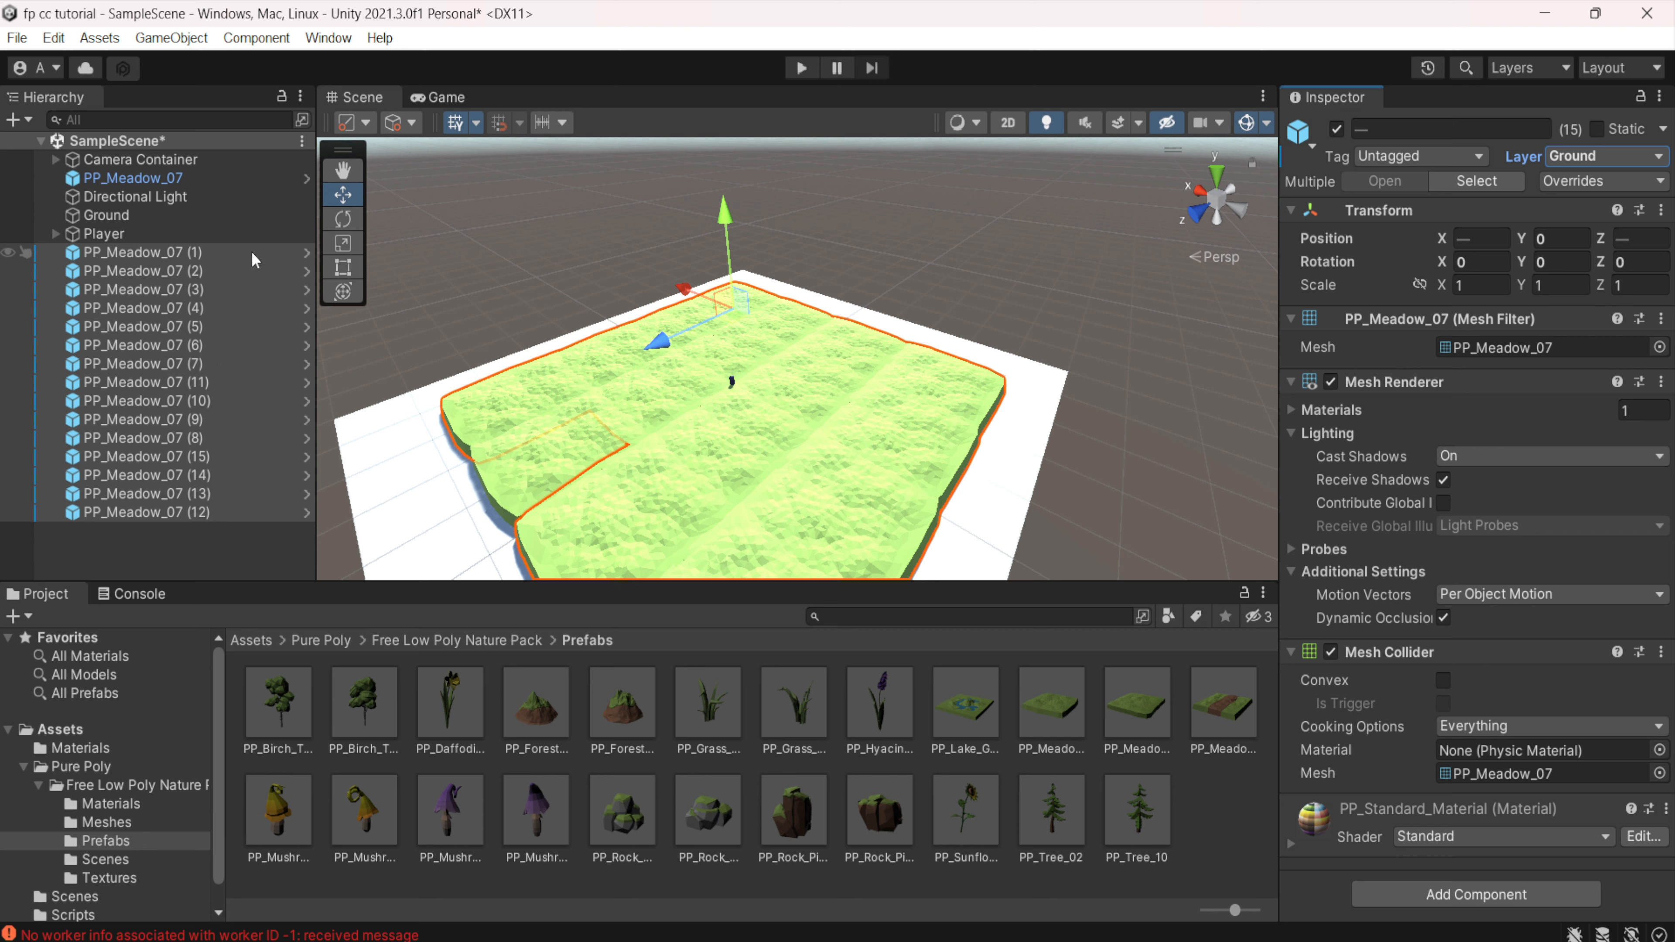
# - Group the fifteen selected meadow tiles under a new empty parent object and name it Terrain
pyautogui.rightClick(247, 268)
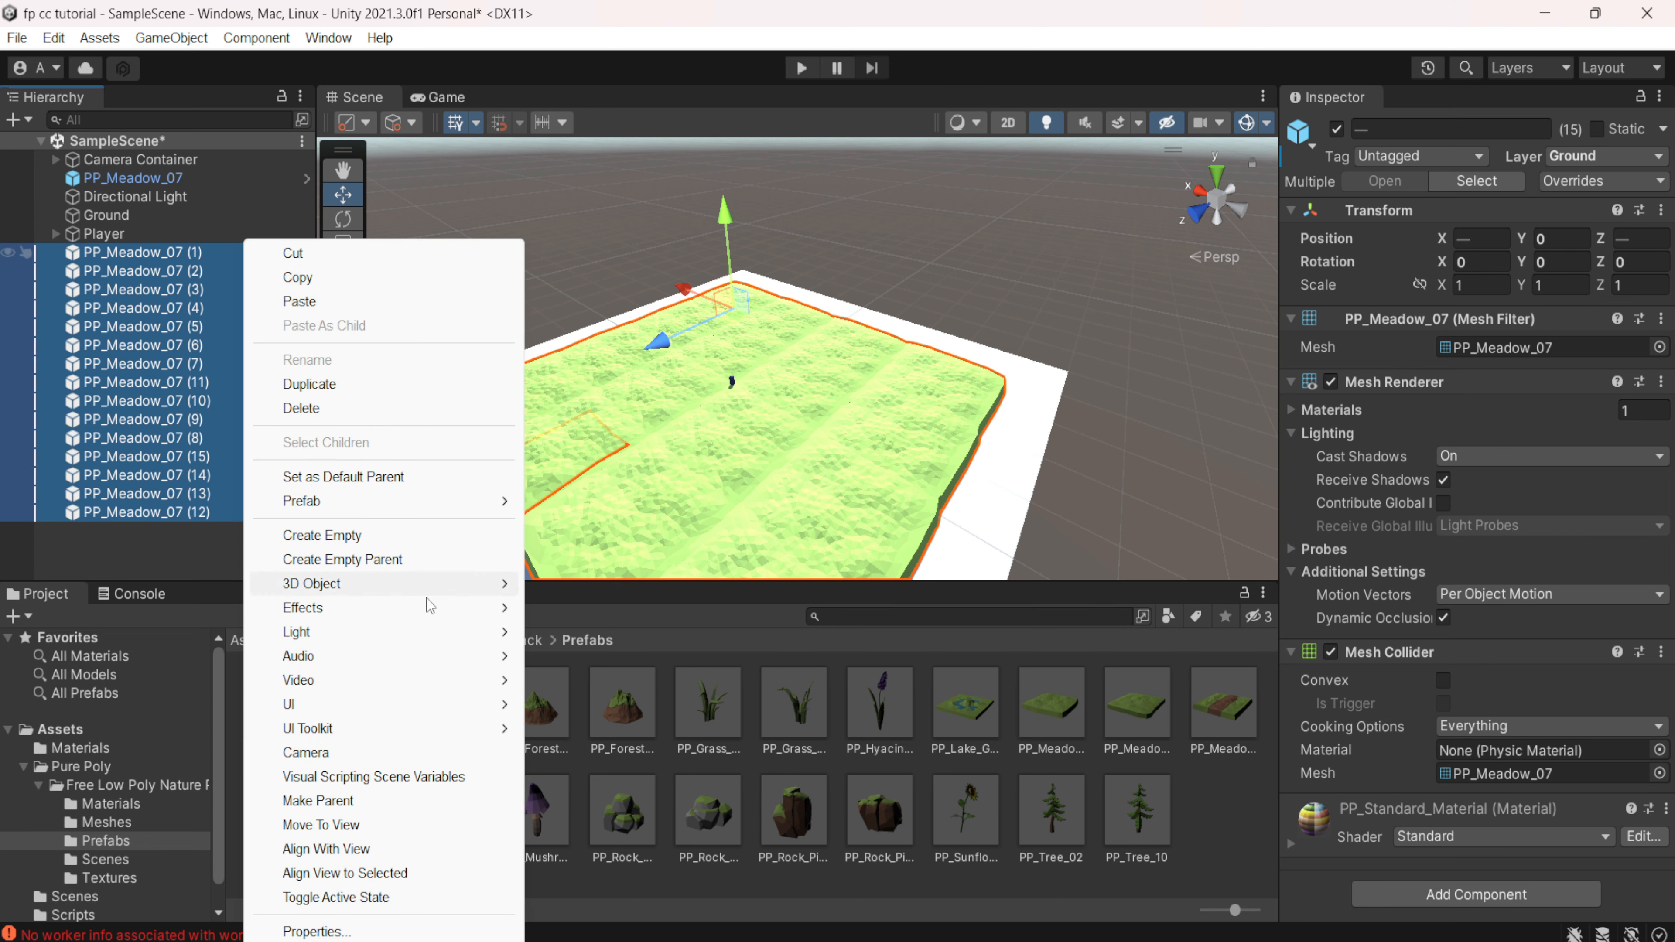
pyautogui.click(400, 559)
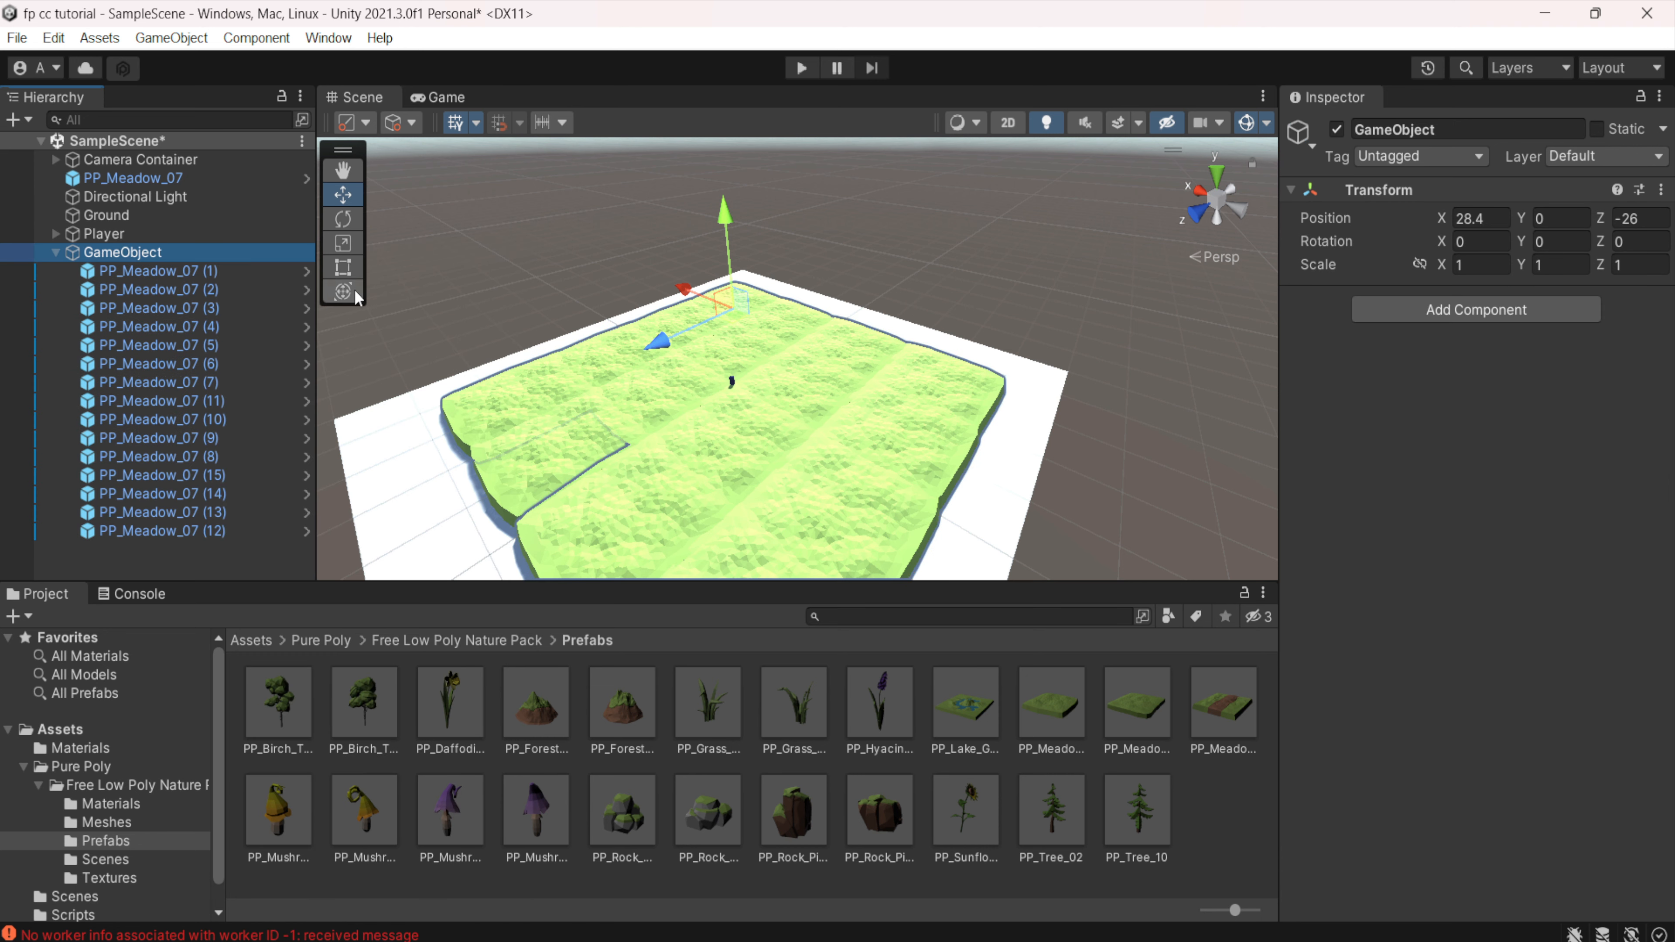
pyautogui.click(1457, 135)
pyautogui.press('Right')
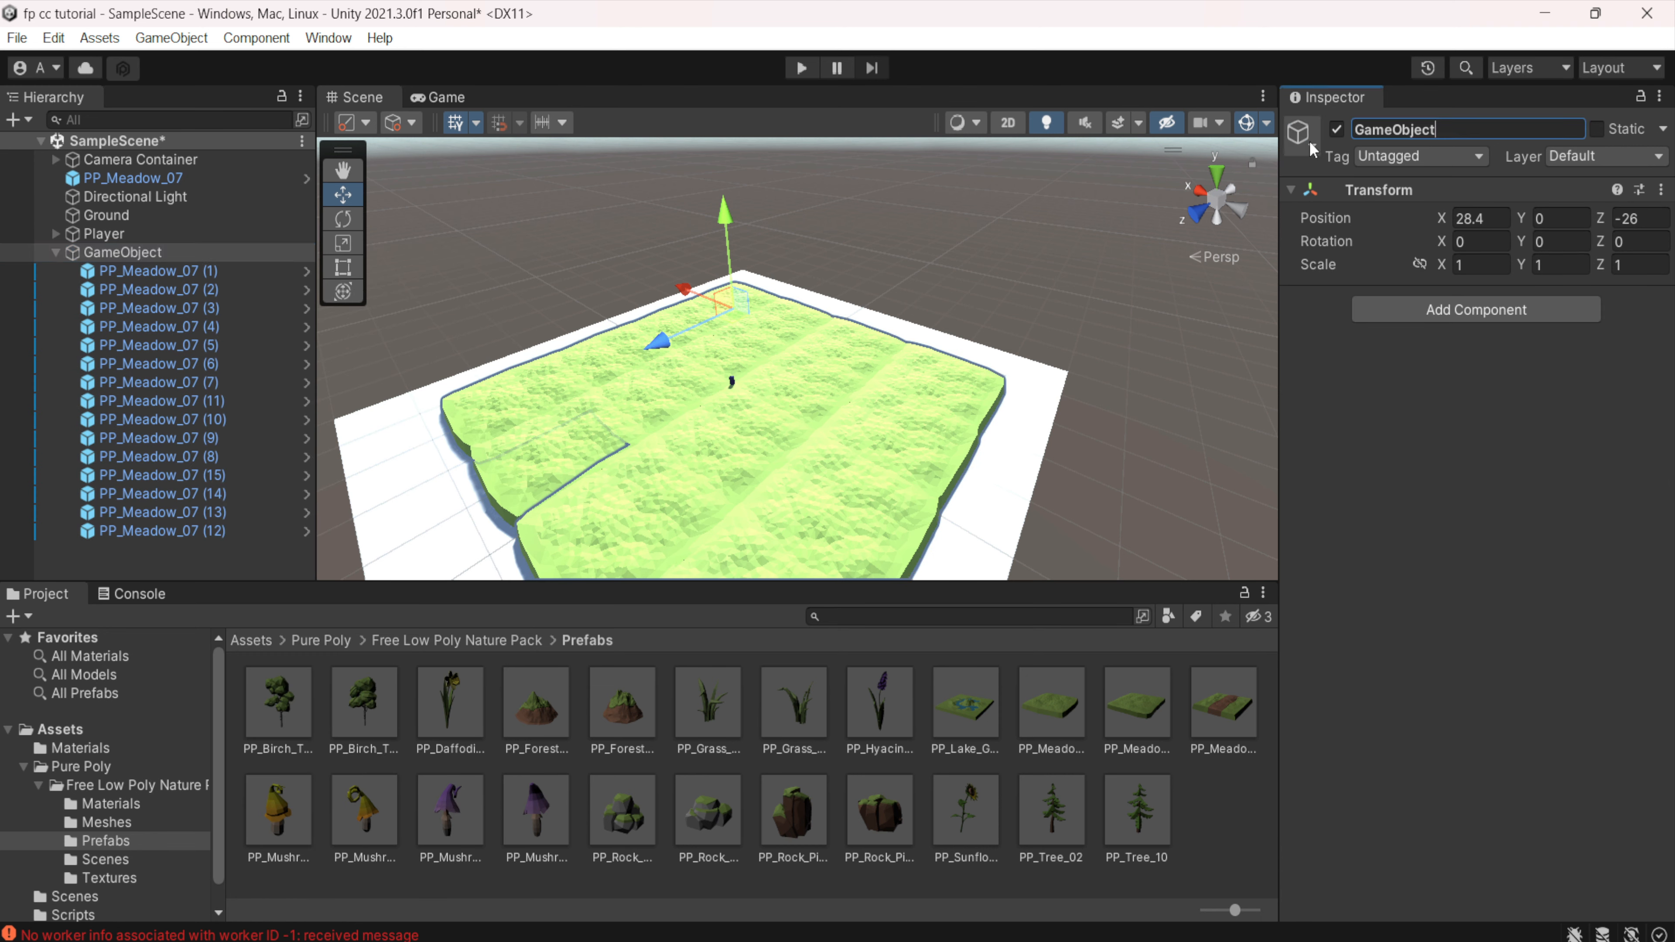
pyautogui.press('BackSpace')
pyautogui.press('BackSpace')
pyautogui.press('BackSpace')
pyautogui.press('BackSpace')
pyautogui.press('BackSpace')
pyautogui.press('BackSpace')
pyautogui.press('BackSpace')
pyautogui.press('BackSpace')
pyautogui.press('BackSpace')
pyautogui.press('BackSpace')
pyautogui.write('Terrain')
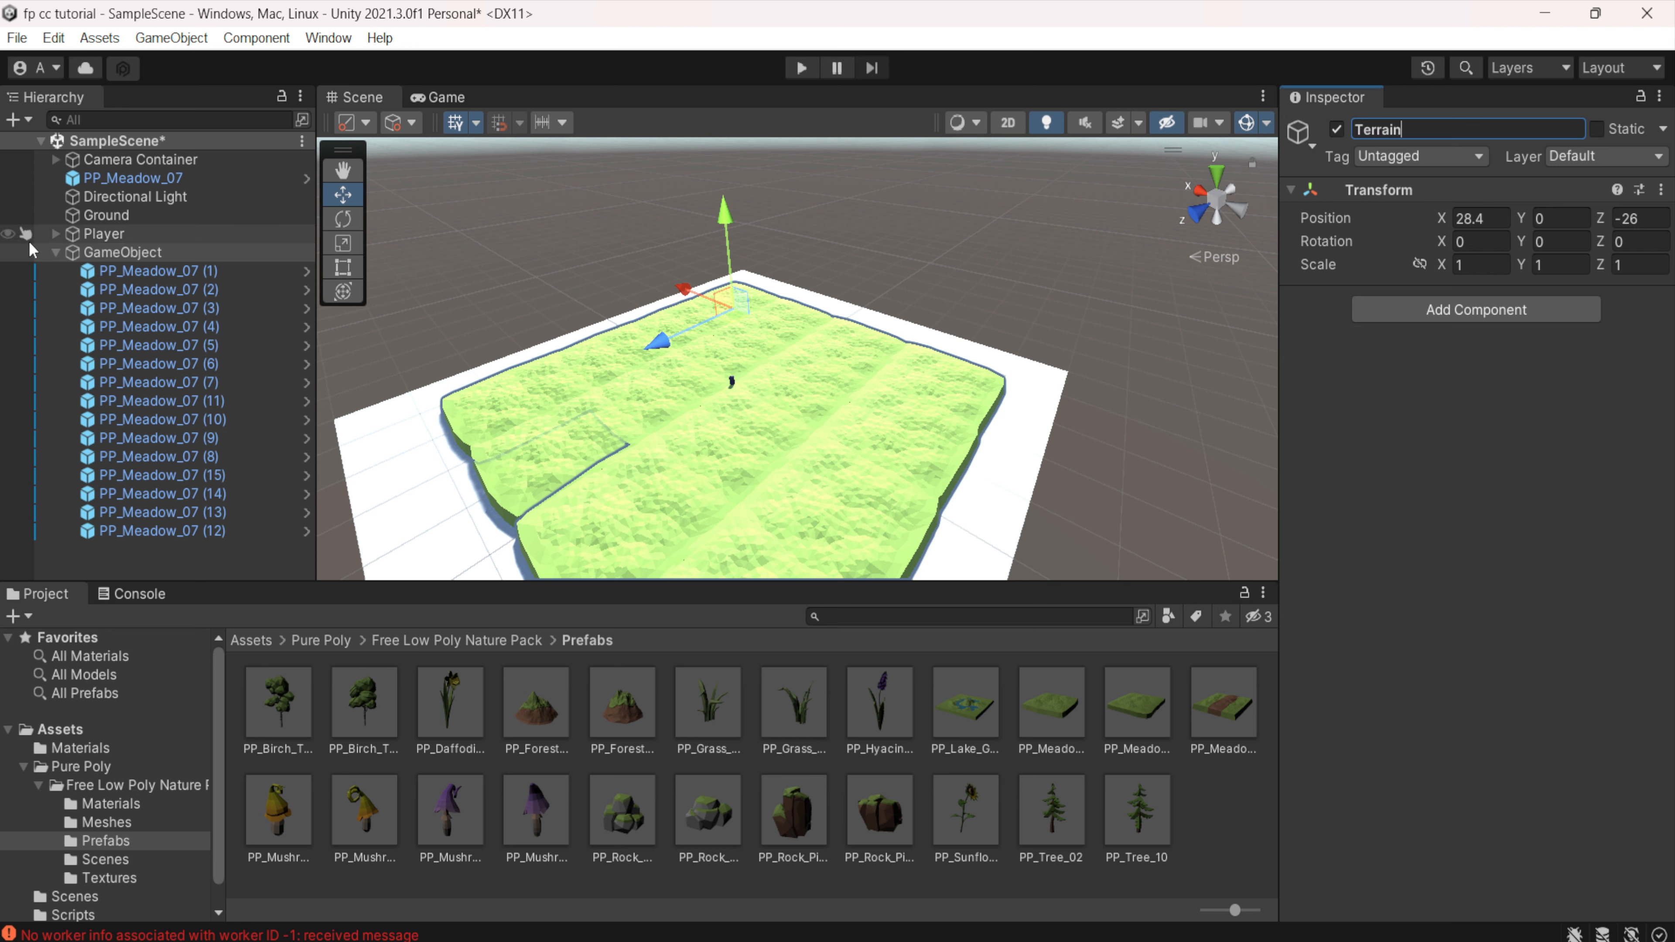
# - Place a PP_Forest_Mountain_Moss_02 mountain on the terrain beside the Player, at about X -9.8, Y 2.2, Z -18.8
pyautogui.click(56, 252)
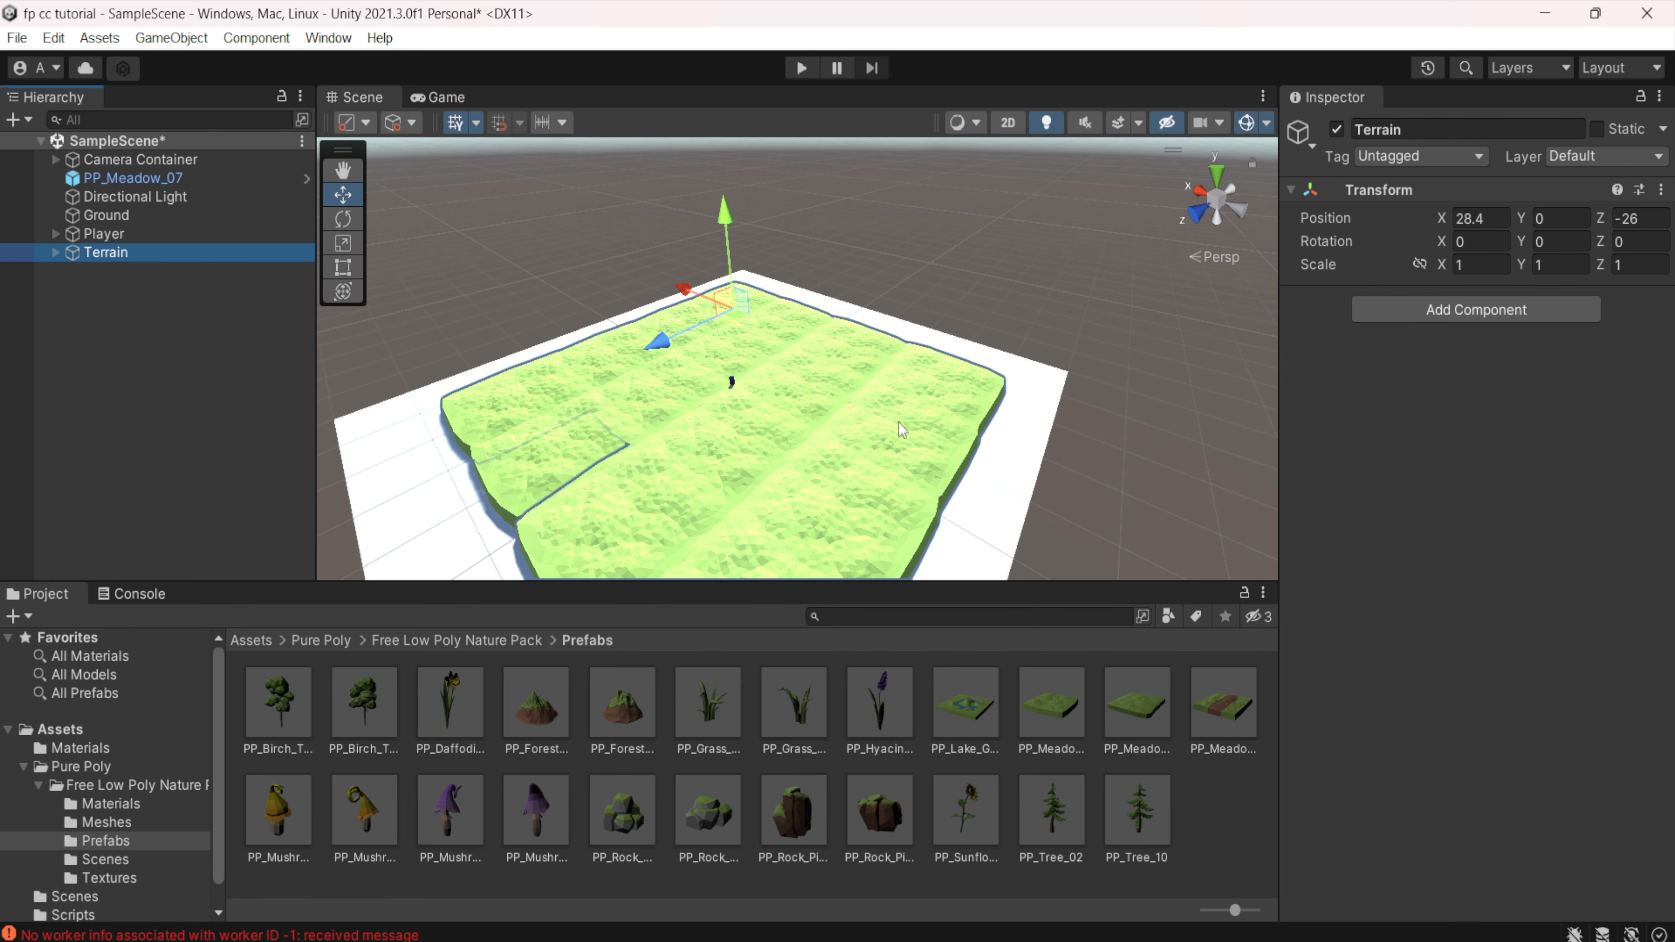
pyautogui.scroll(-5, 799, 386)
pyautogui.scroll(6, 830, 432)
pyautogui.scroll(-5, 825, 428)
pyautogui.scroll(7, 822, 429)
pyautogui.scroll(4, 861, 378)
pyautogui.moveTo(632, 757); pyautogui.dragTo(862, 361)
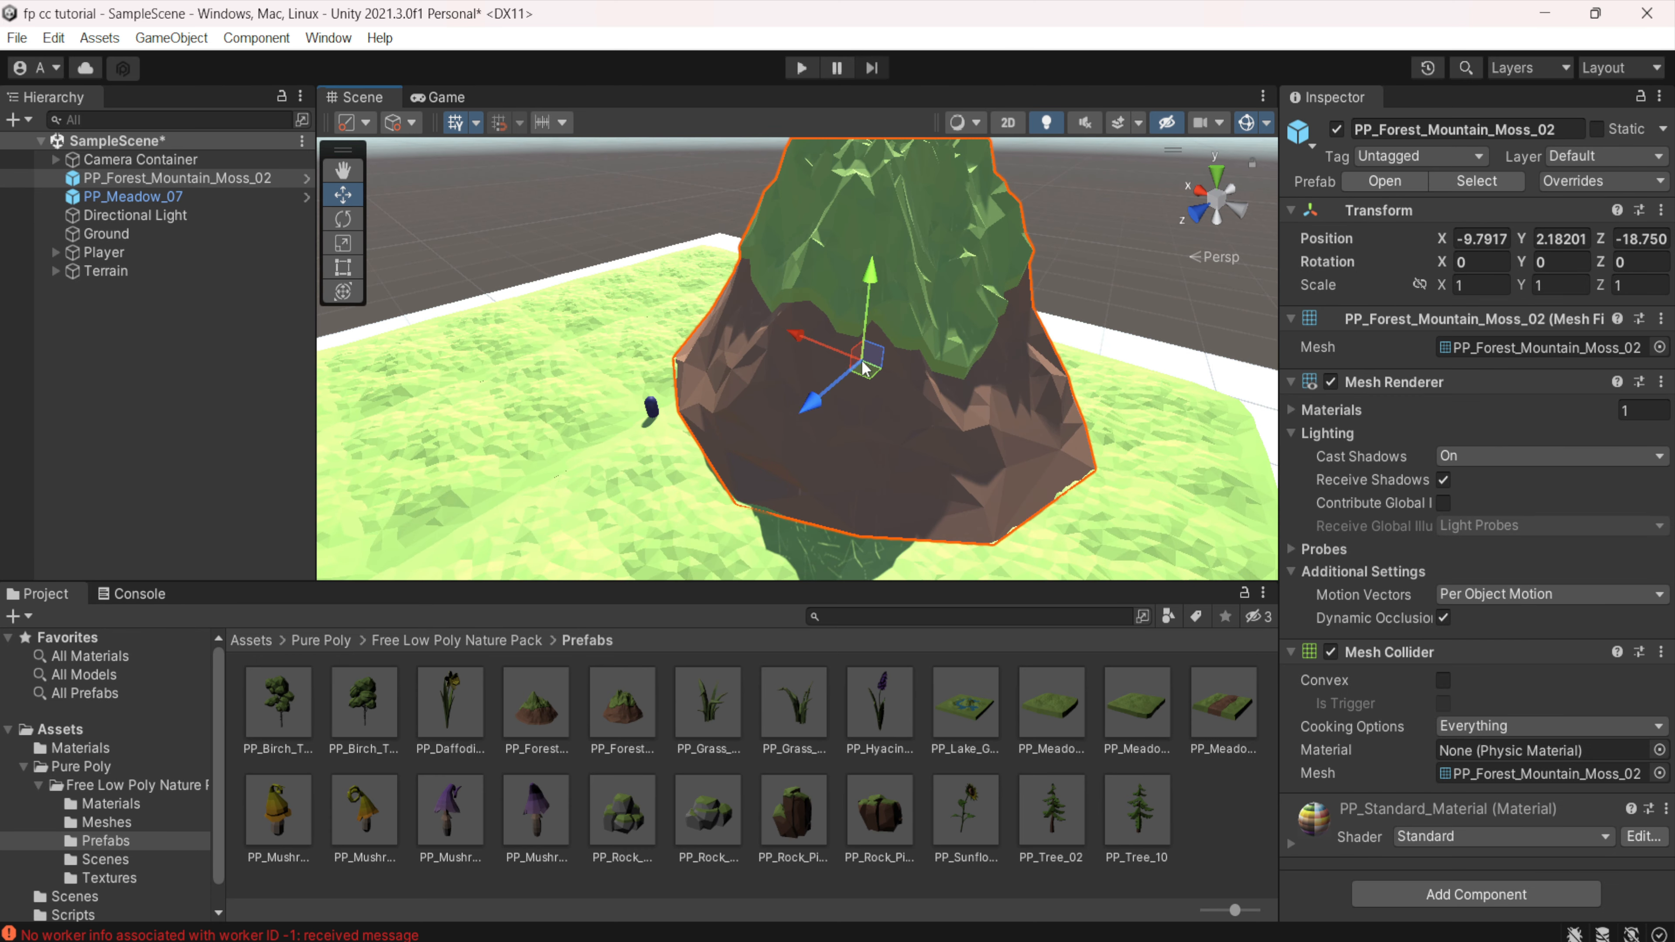
pyautogui.click(1146, 284)
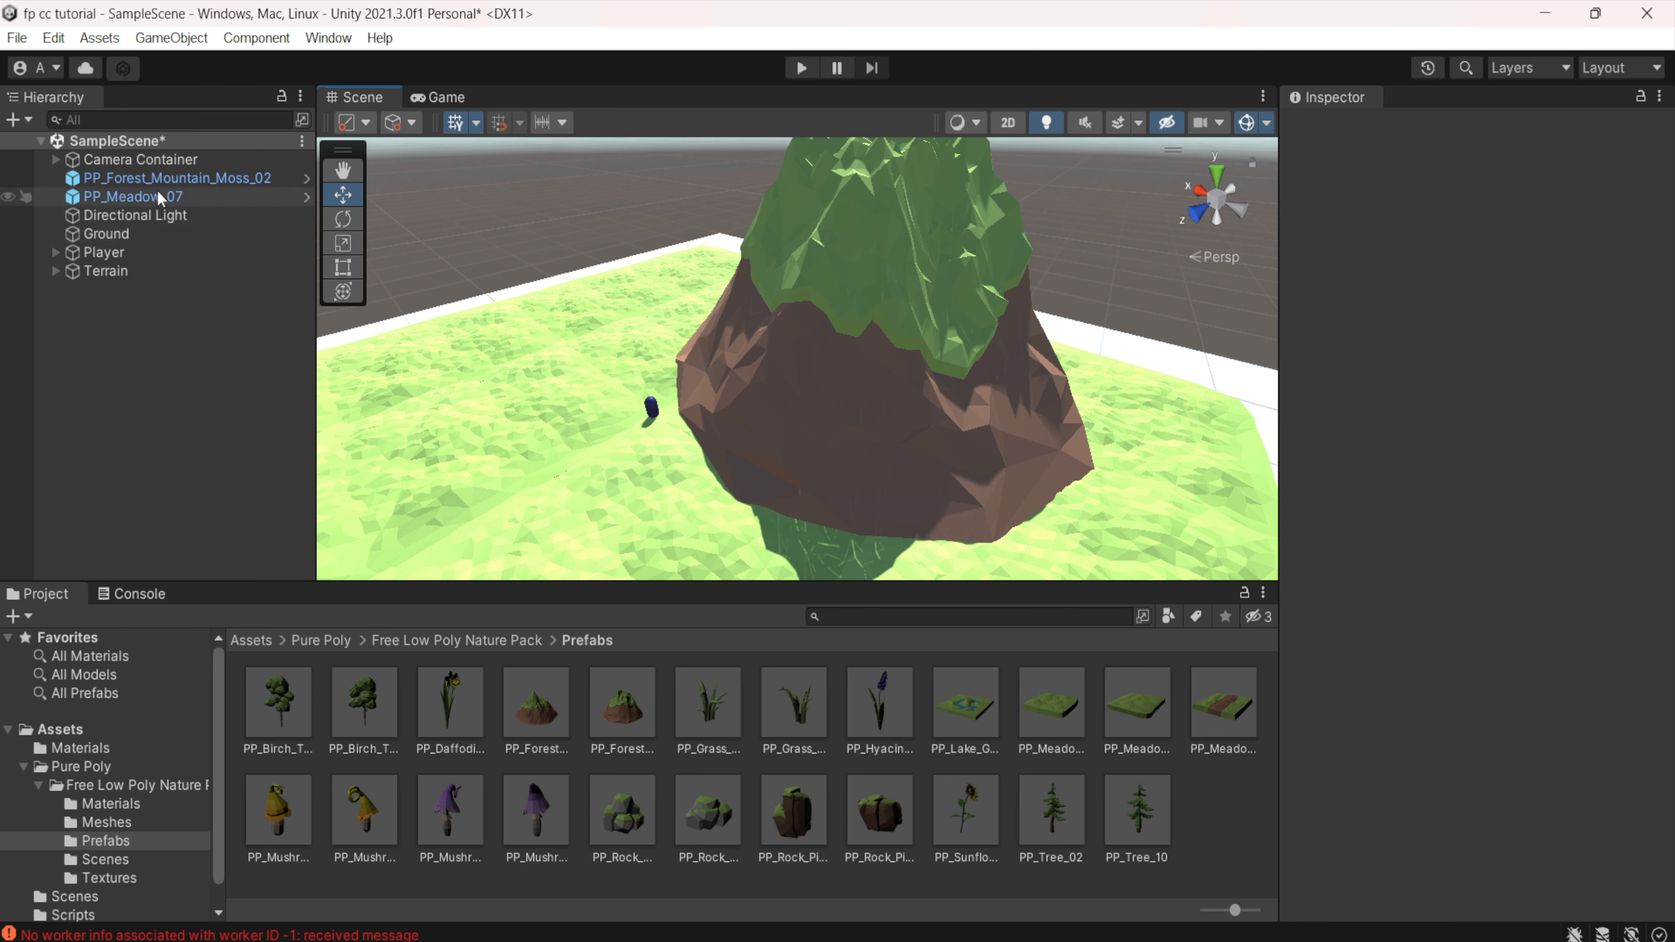
# - Reorder the Hierarchy so PP_Meadow_07 and PP_Forest_Mountain_Moss_02 sit below the Terrain object
pyautogui.moveTo(210, 175); pyautogui.dragTo(151, 285)
pyautogui.click(128, 178)
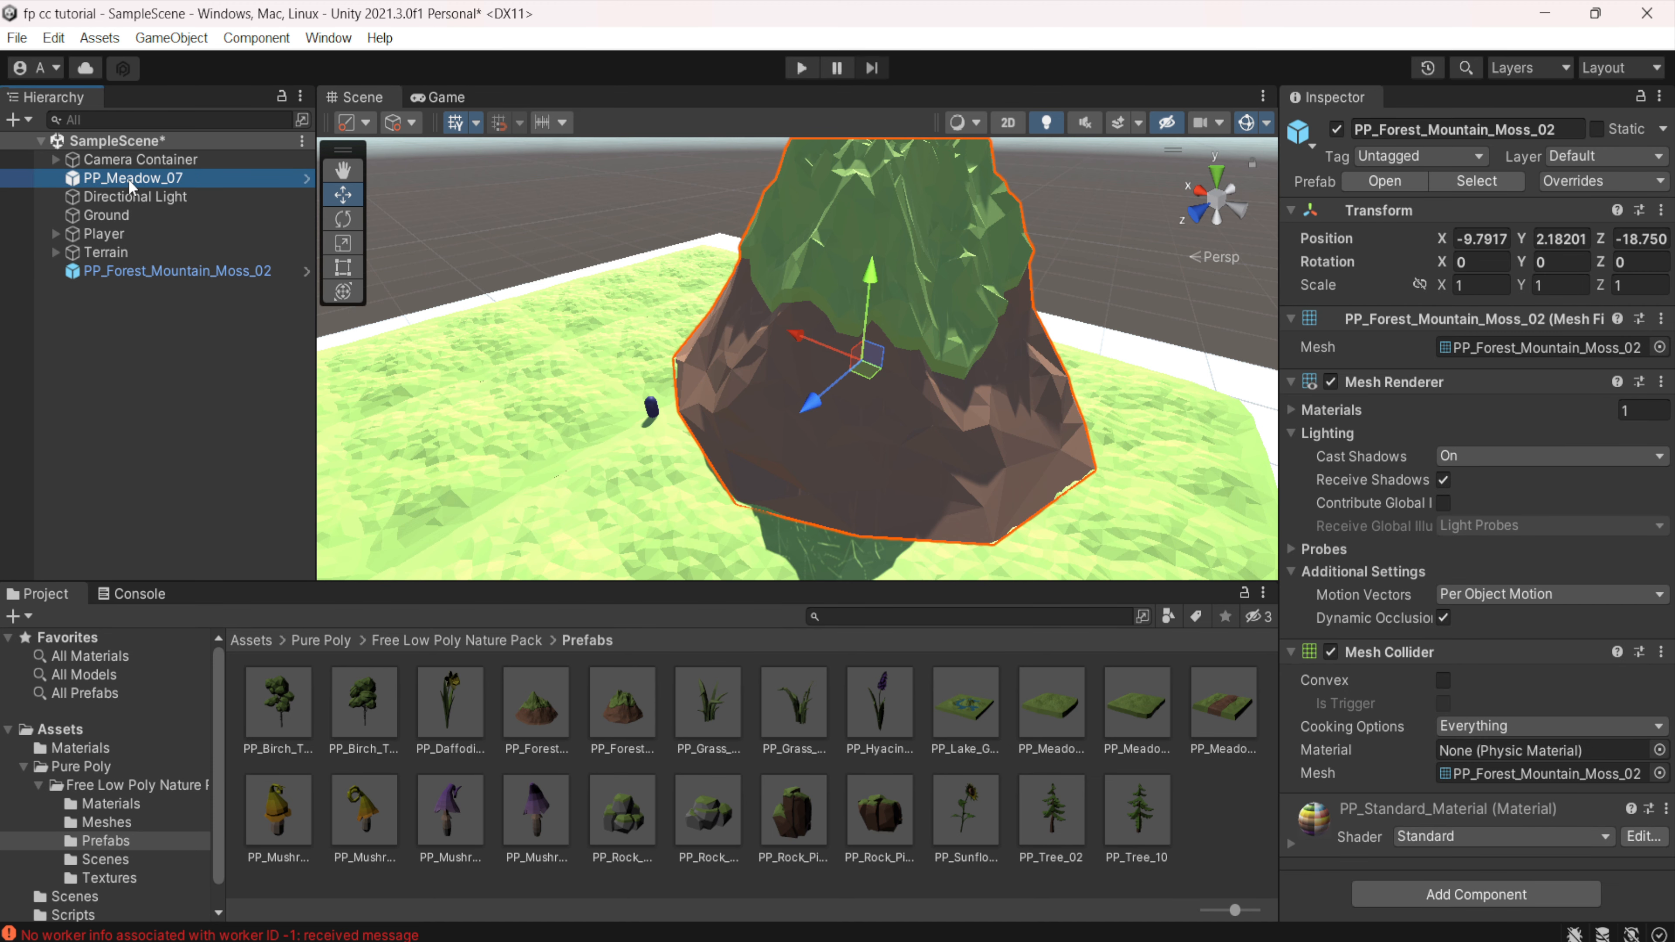
pyautogui.moveTo(128, 178); pyautogui.dragTo(93, 250)
pyautogui.click(121, 333)
pyautogui.click(55, 234)
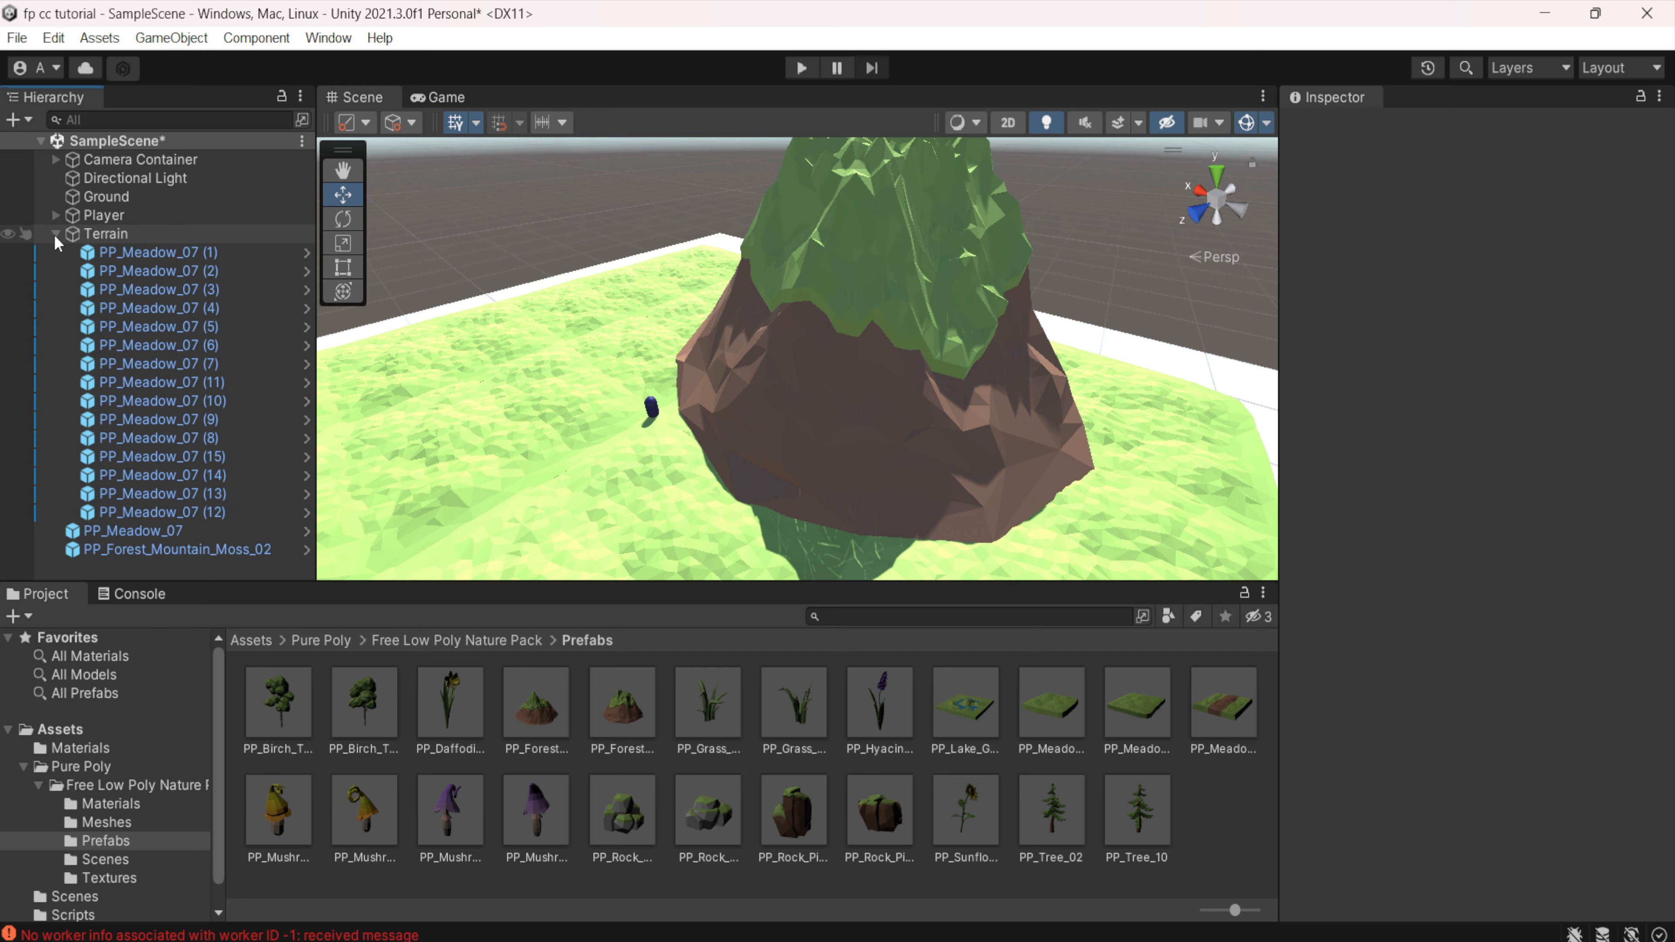
pyautogui.click(55, 234)
pyautogui.click(56, 234)
pyautogui.click(62, 237)
pyautogui.click(56, 221)
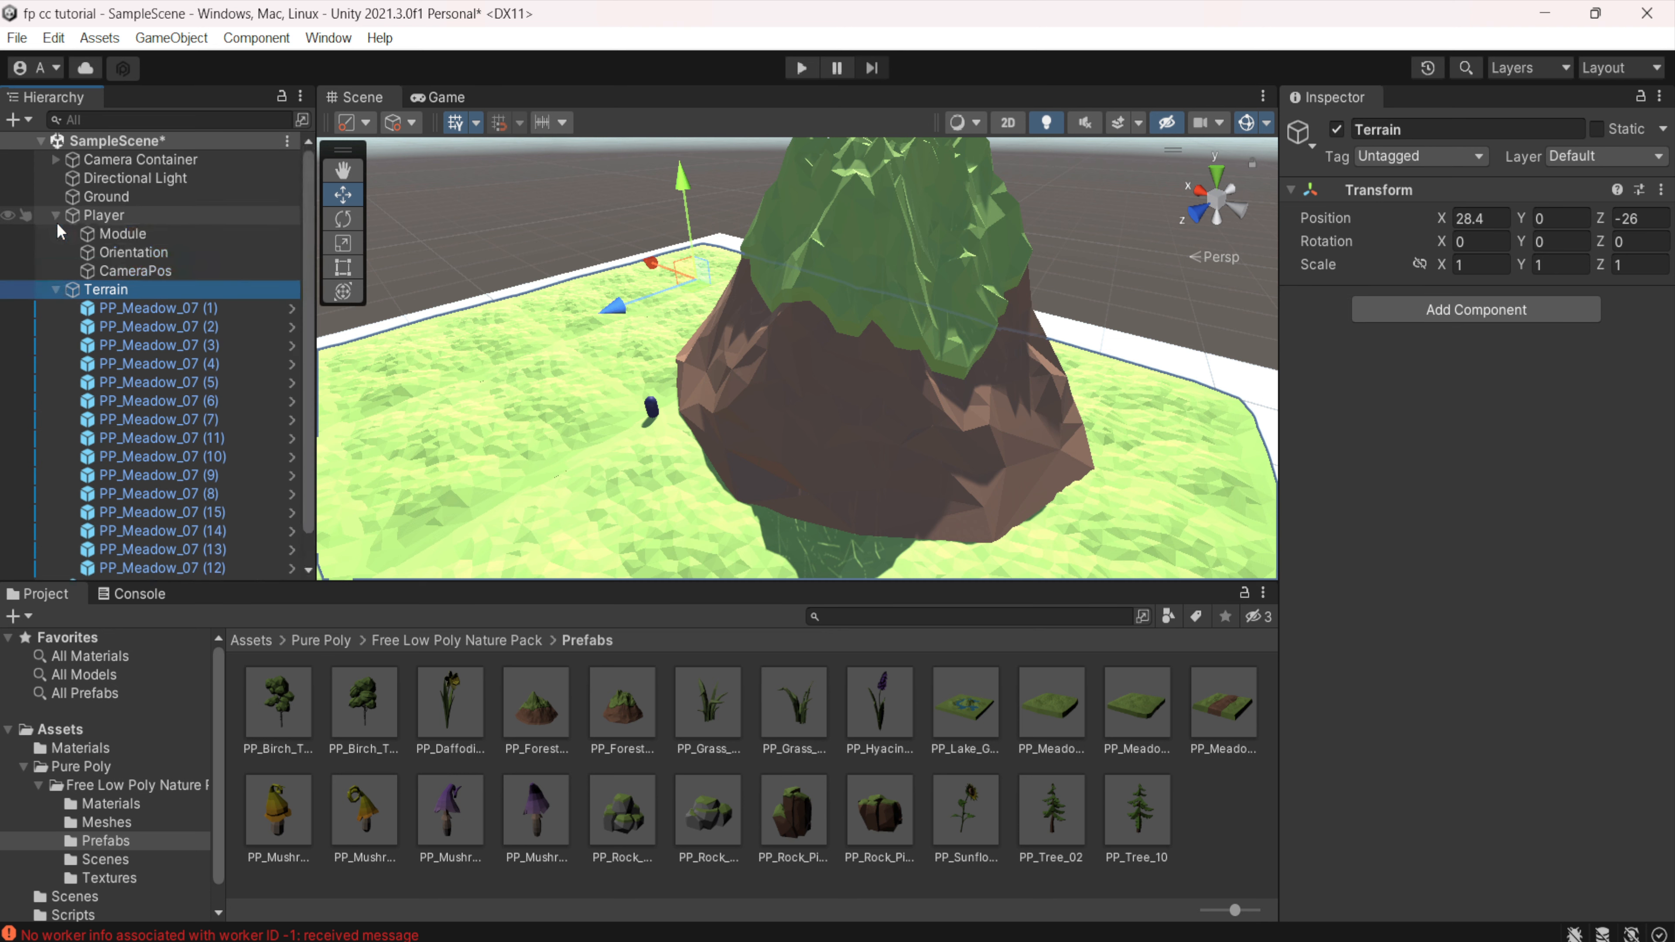
pyautogui.press('Left')
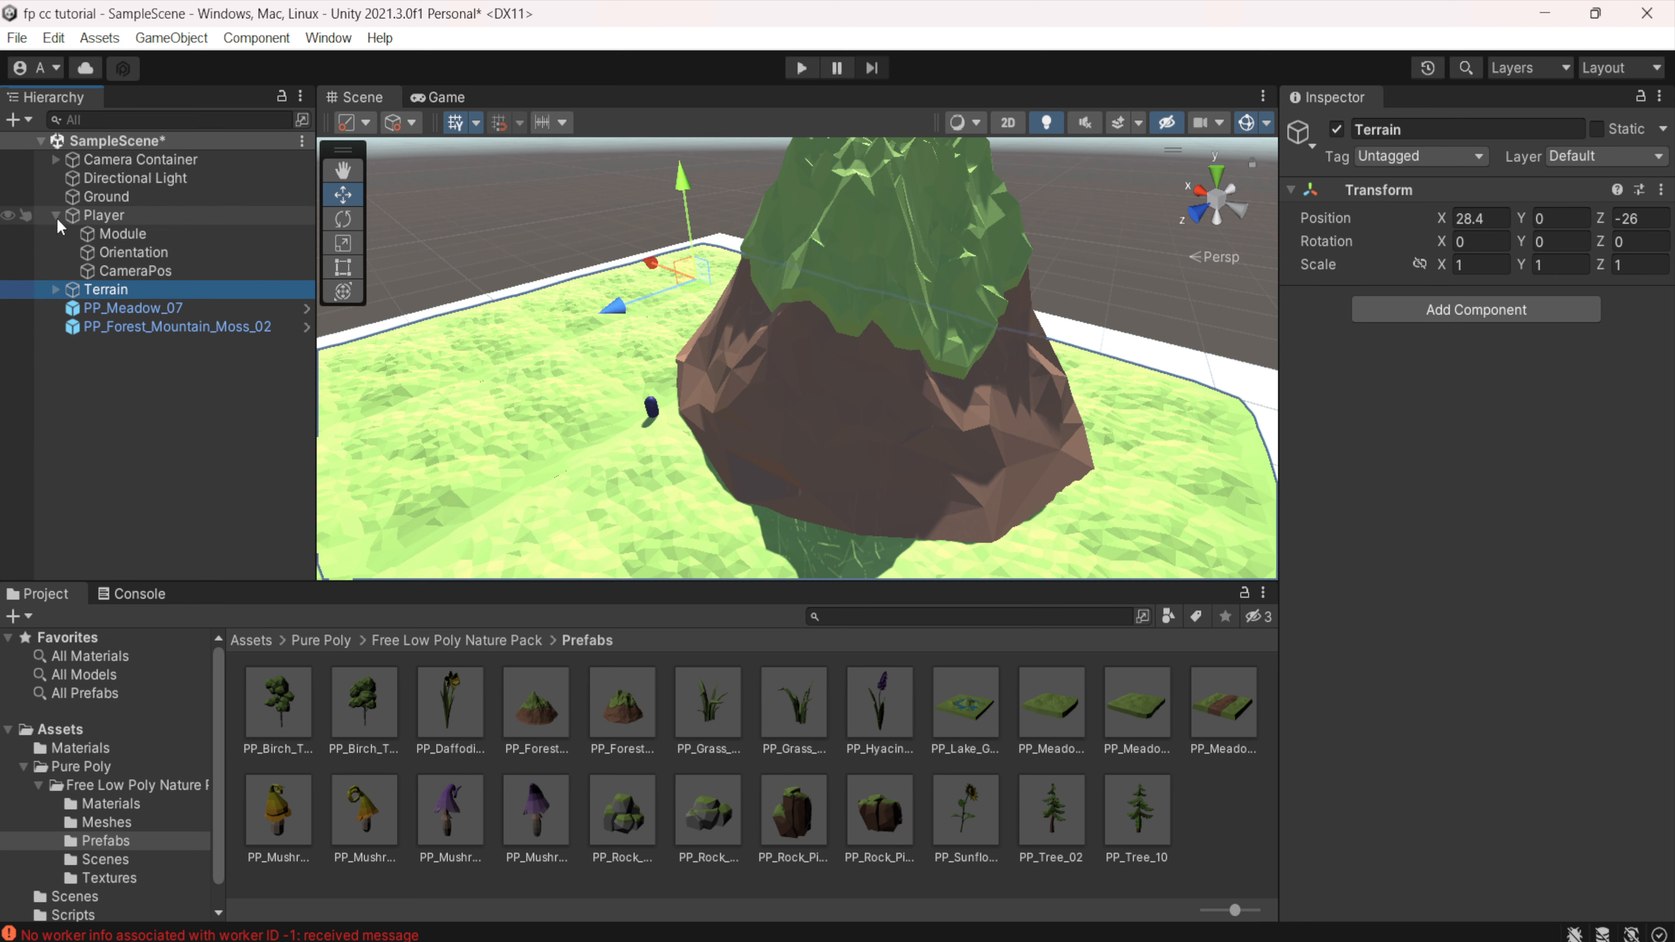
pyautogui.click(56, 217)
pyautogui.click(78, 276)
pyautogui.hotkey('ctrl', 'z')
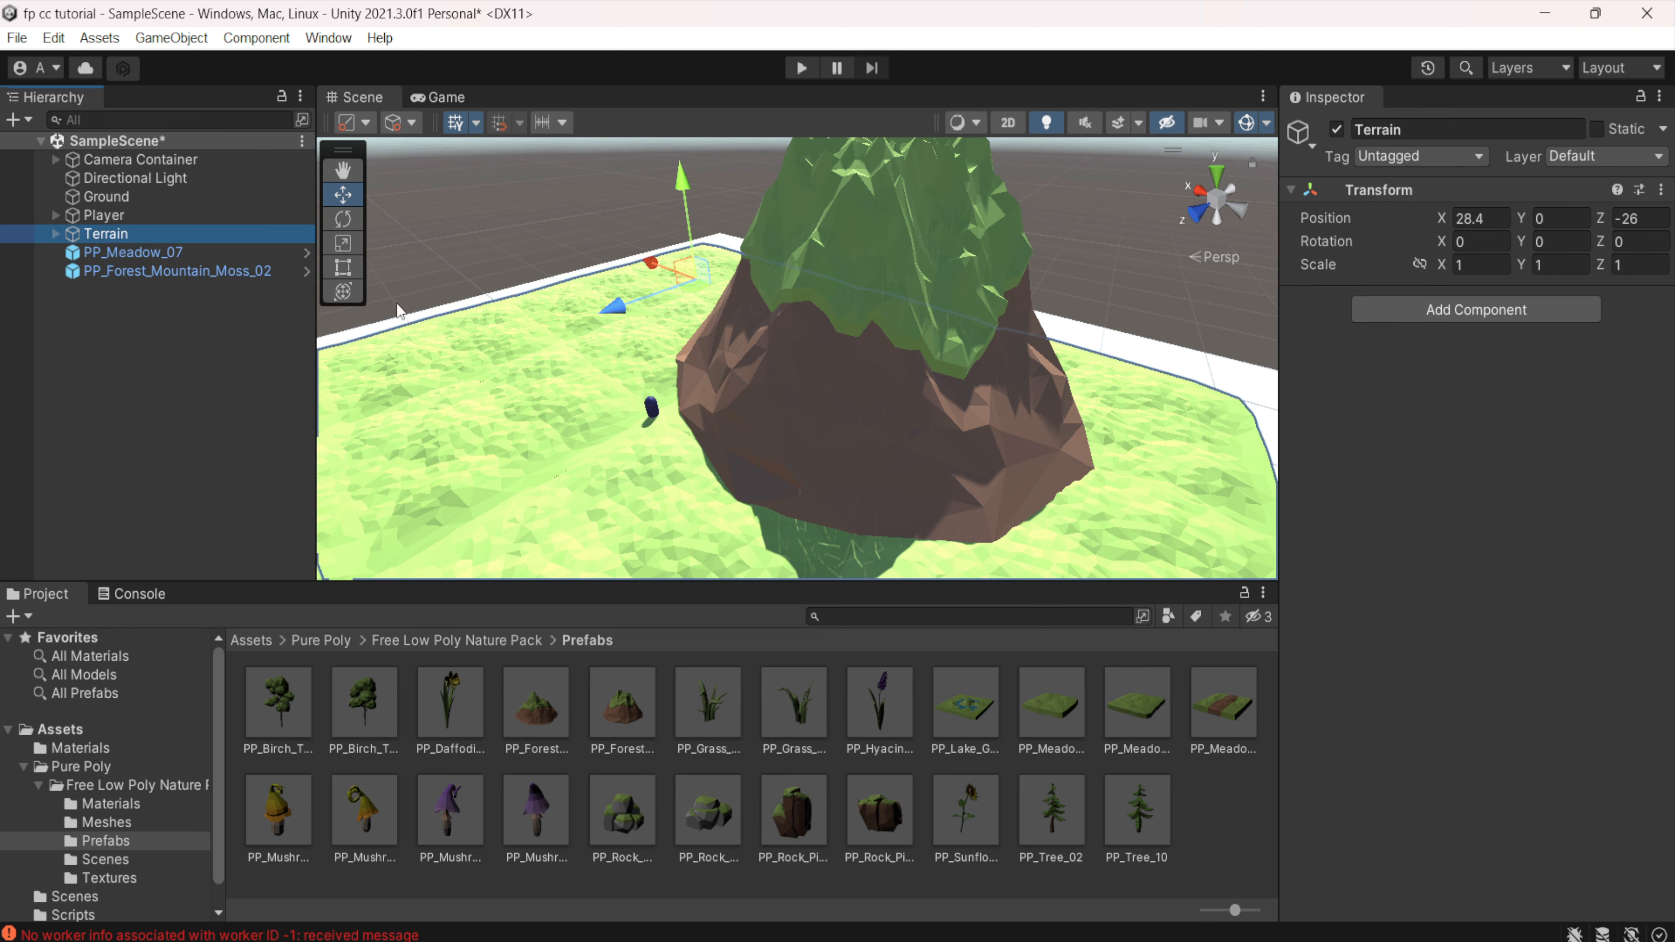
pyautogui.click(117, 515)
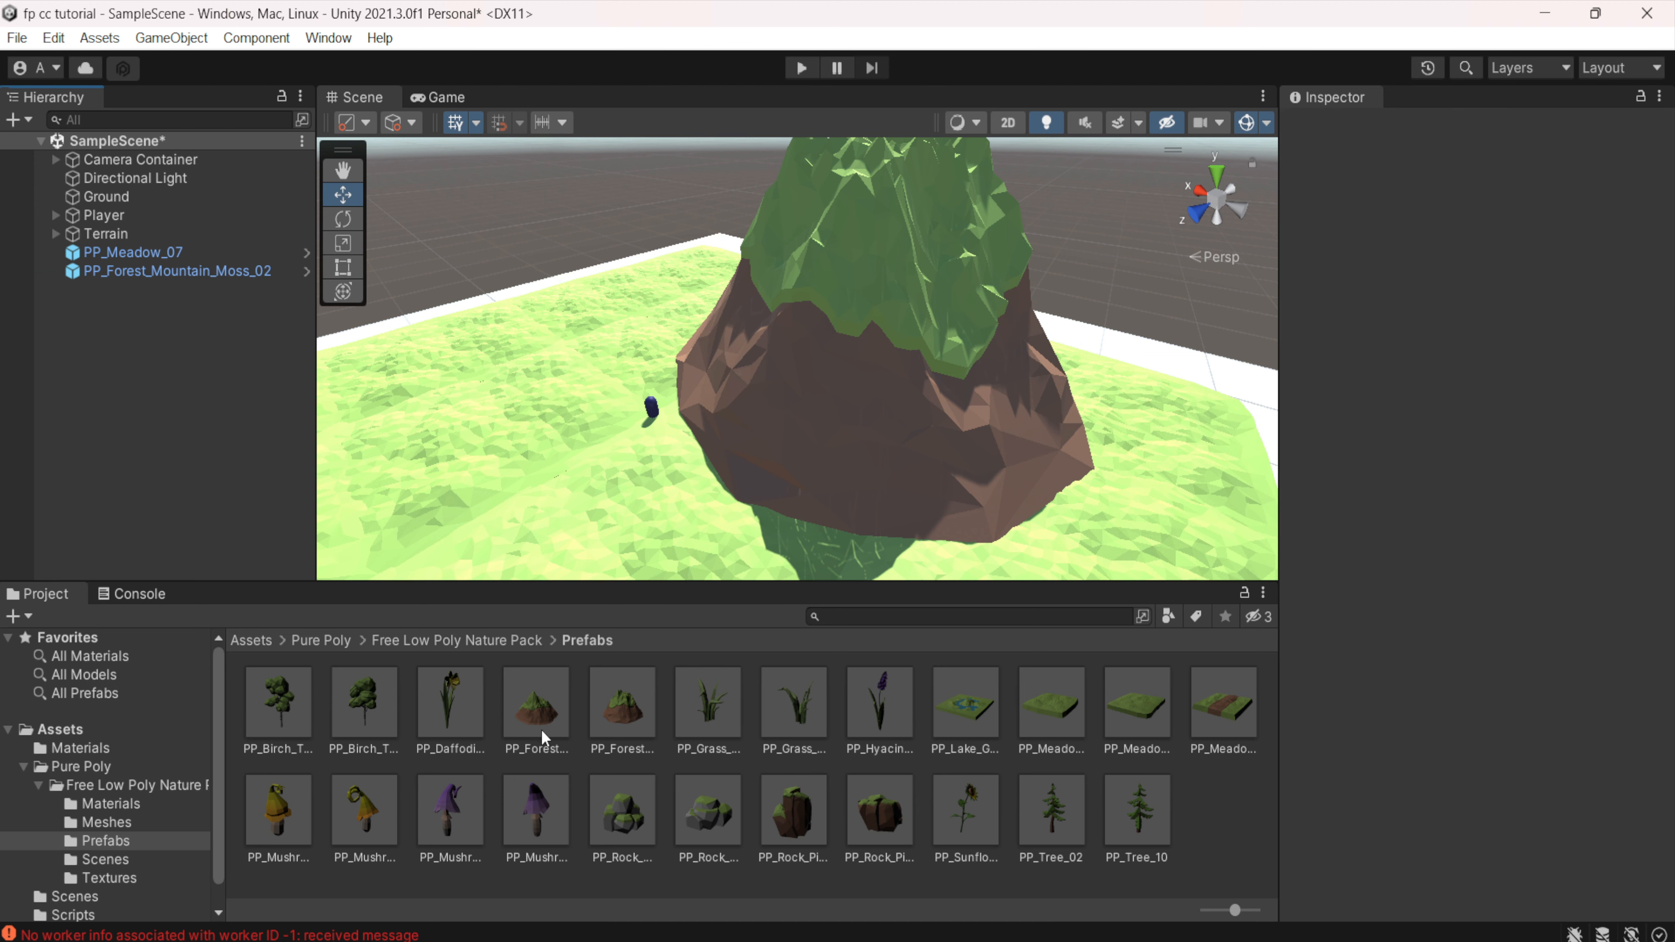
# - Place a PP_Birch_Tree_06 and a PP_Birch_Tree_05 on the meadow on the Player's side away from the mountain
pyautogui.click(467, 711)
pyautogui.moveTo(363, 709); pyautogui.dragTo(475, 411)
pyautogui.moveTo(275, 697); pyautogui.dragTo(602, 340)
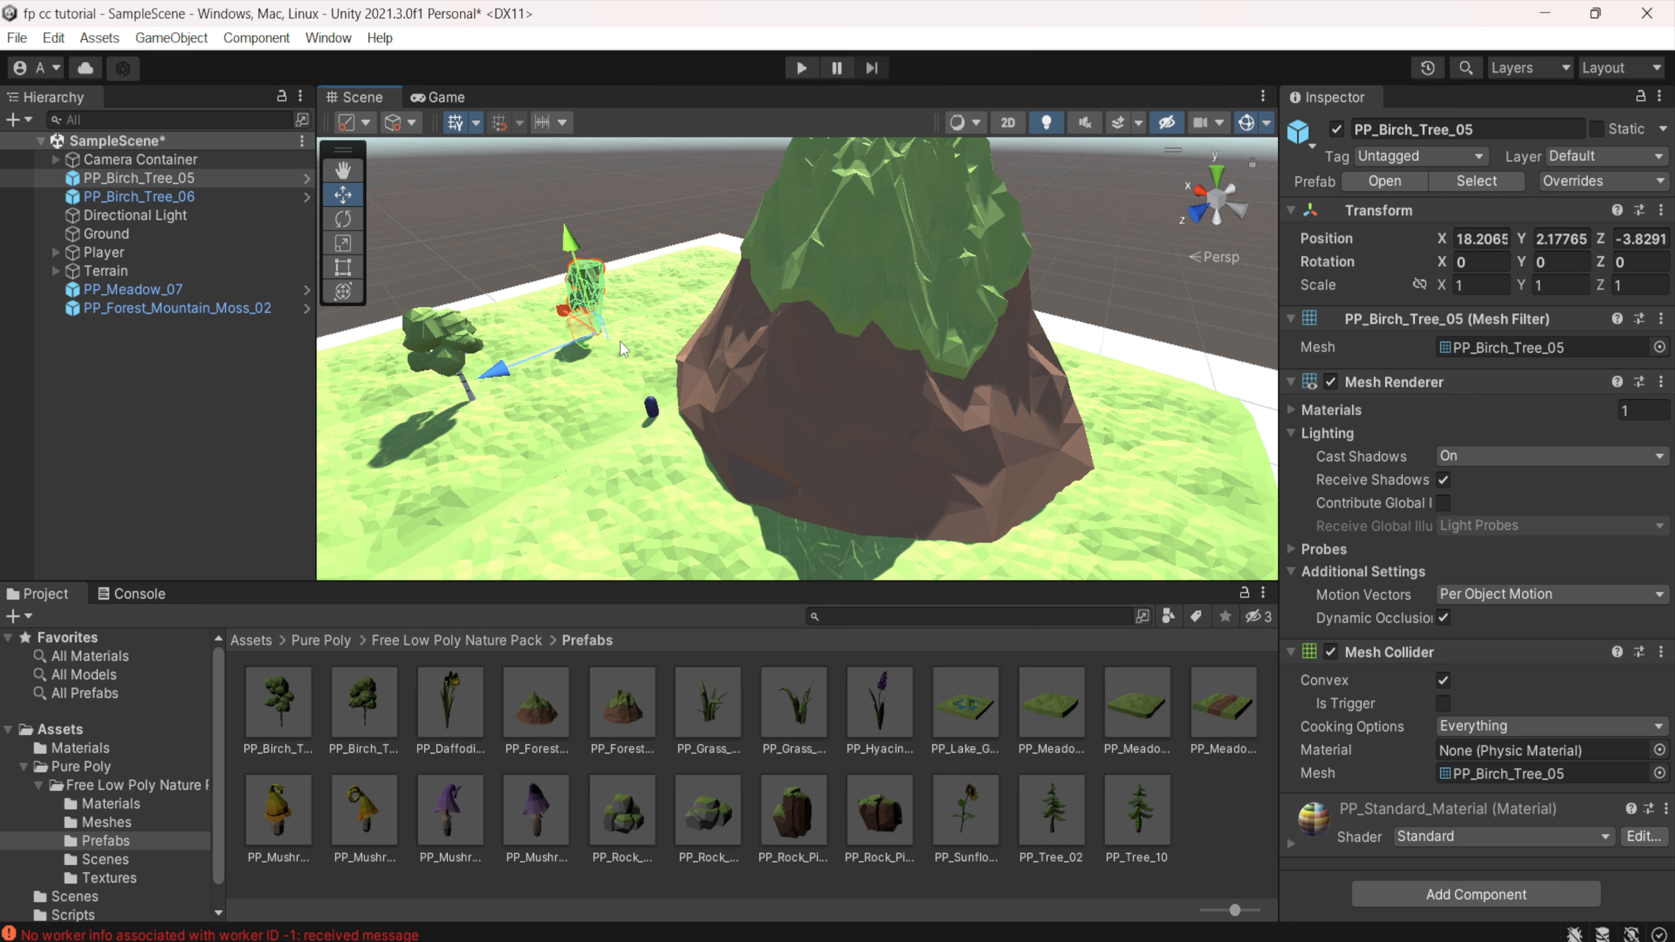
pyautogui.scroll(5, 622, 347)
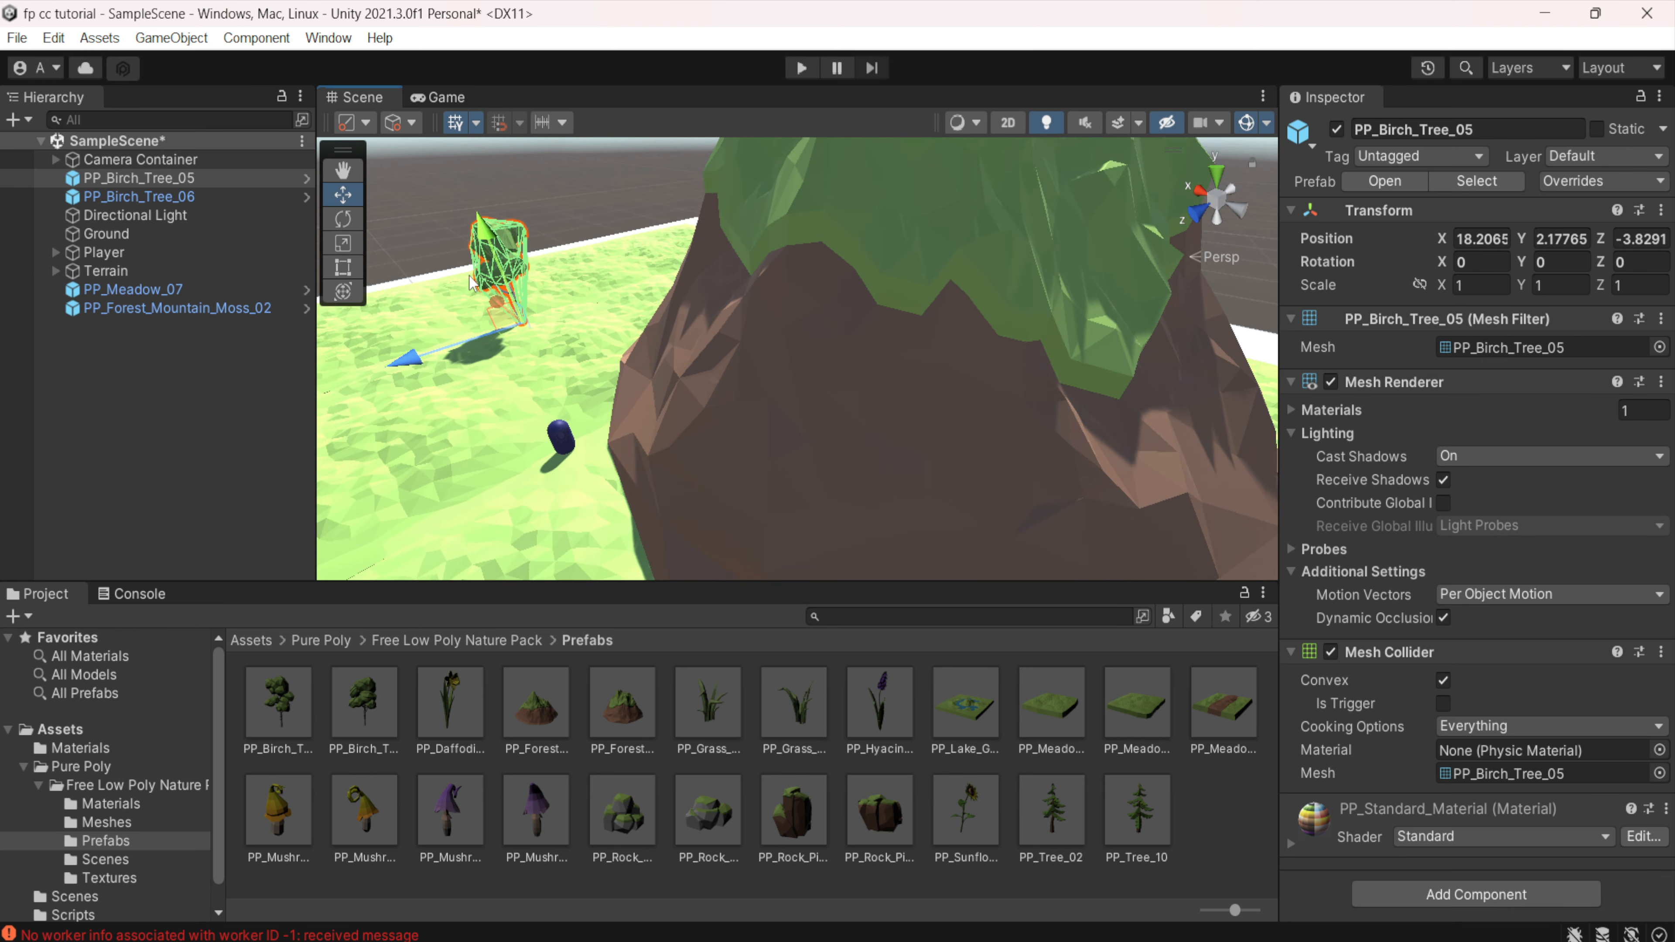
pyautogui.scroll(-5, 472, 283)
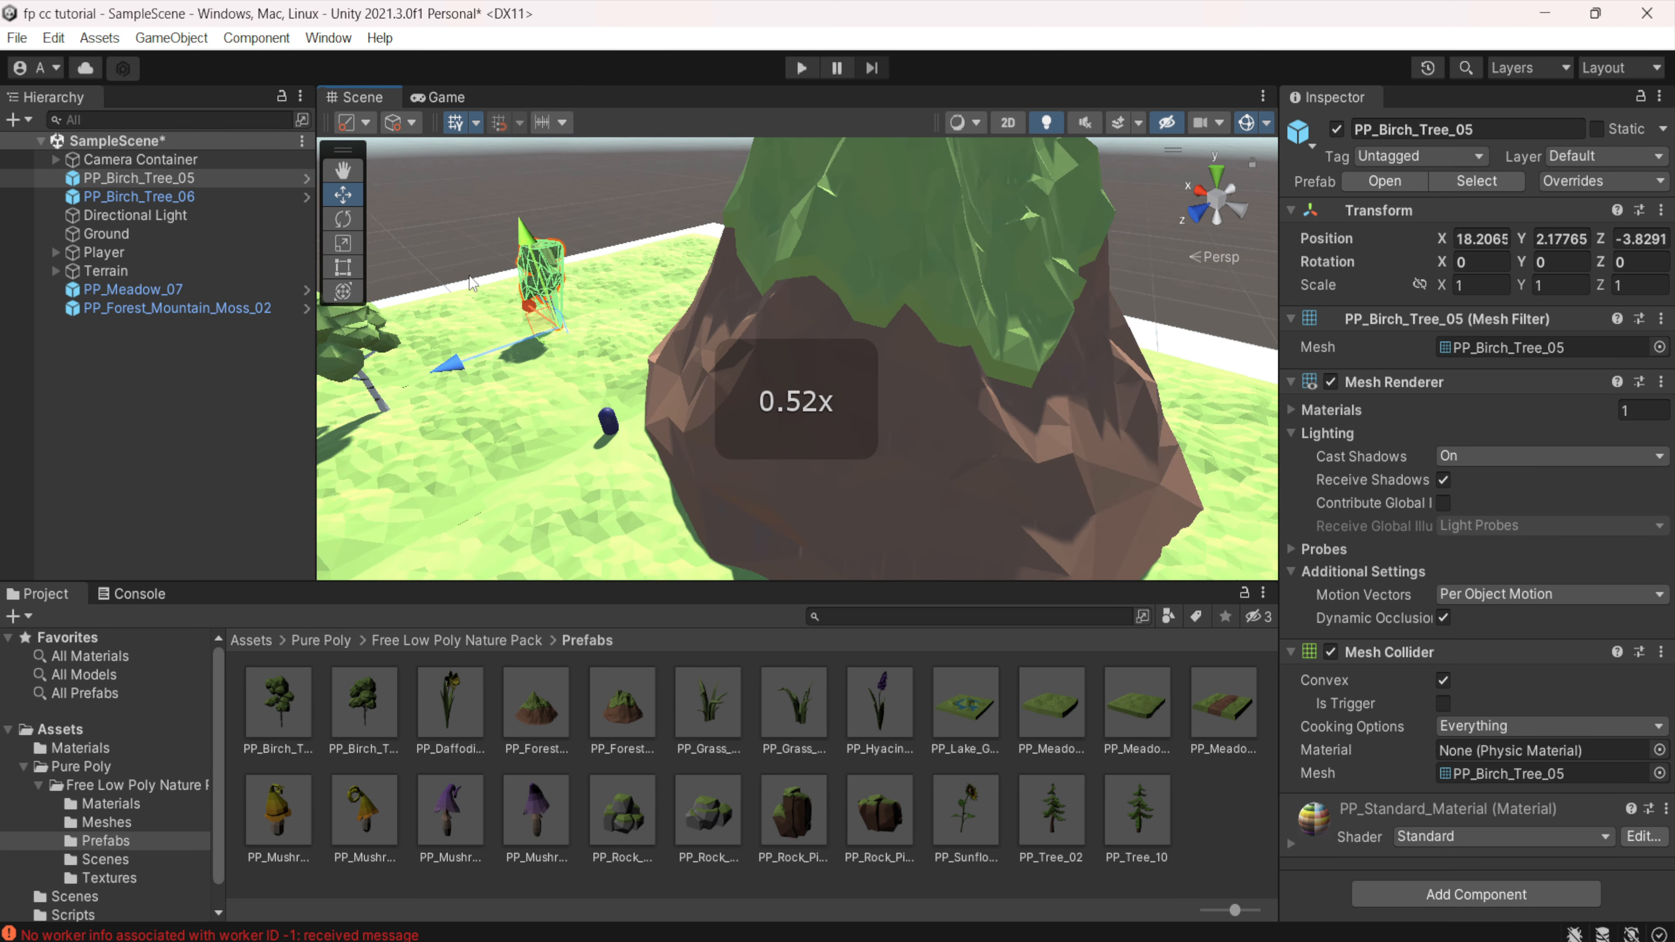
pyautogui.scroll(-4, 468, 274)
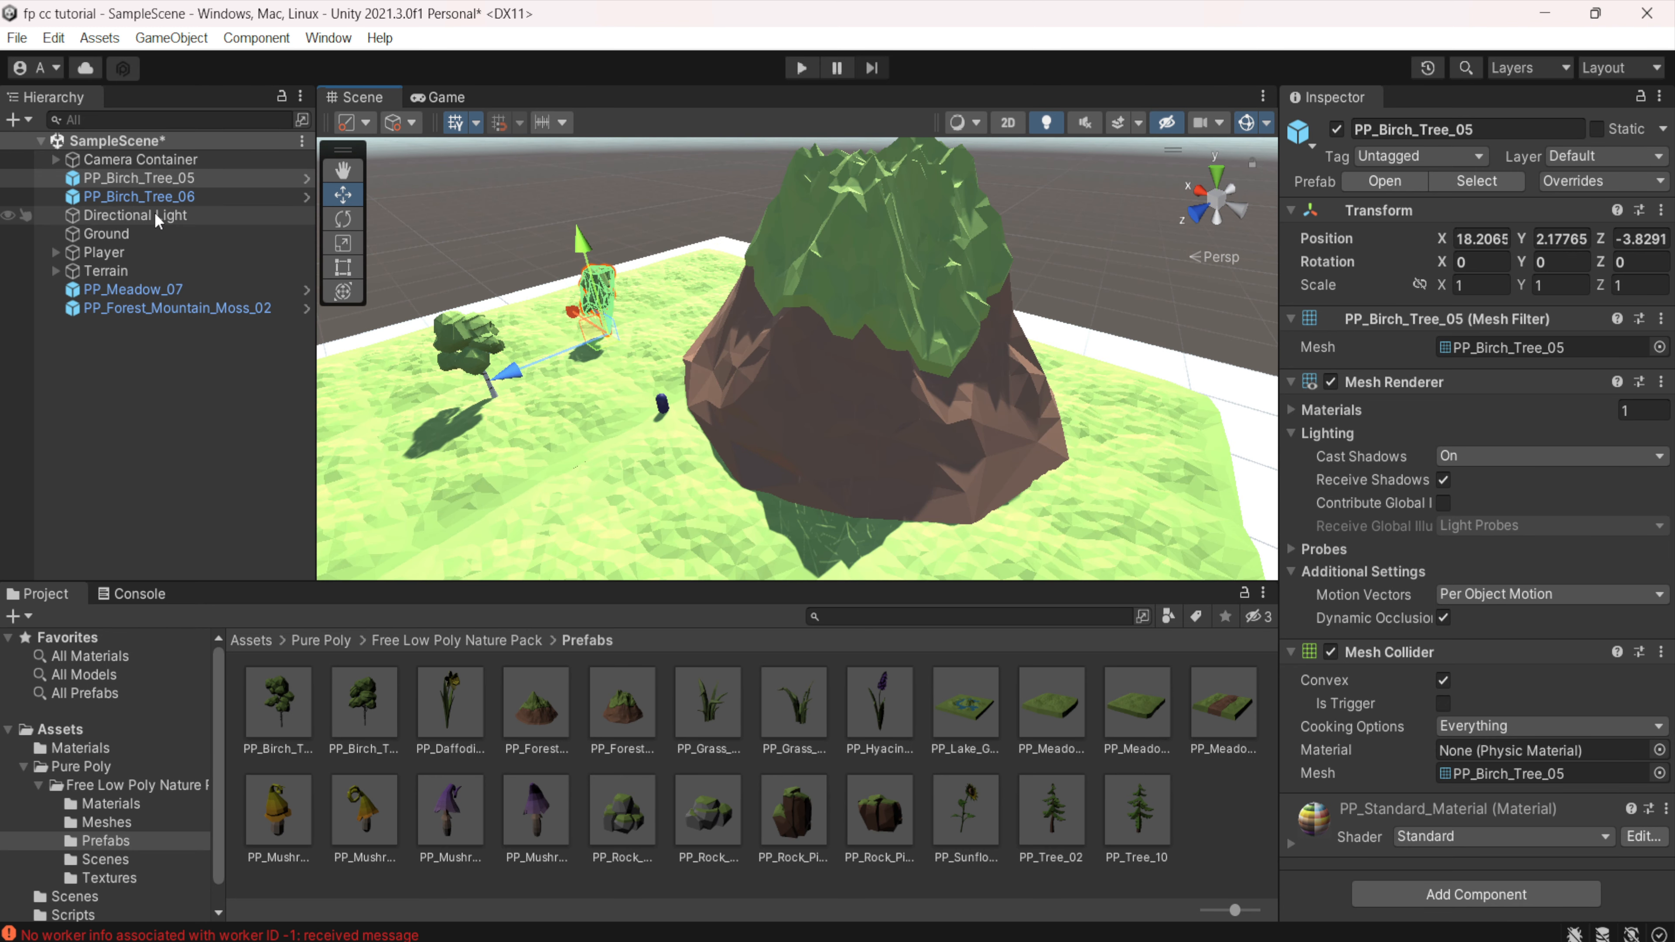
# - Move both birch trees in the Hierarchy to directly below the Terrain object
pyautogui.click(186, 175)
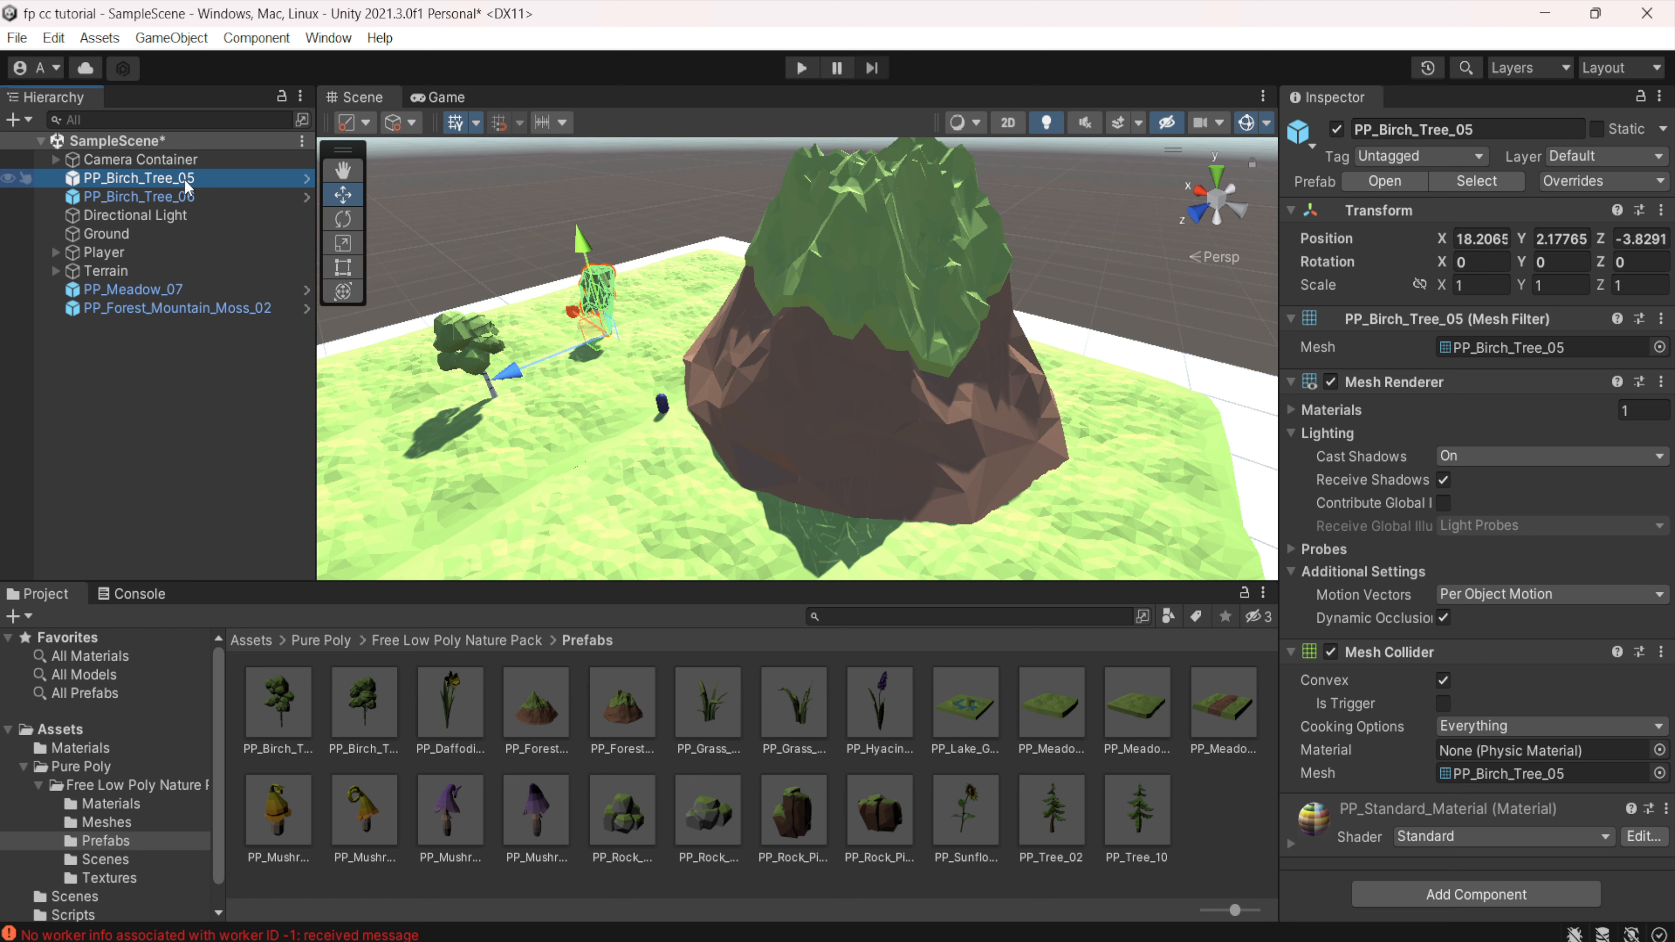
pyautogui.keyDown('shift'); pyautogui.click(186, 196); pyautogui.keyUp('shift')
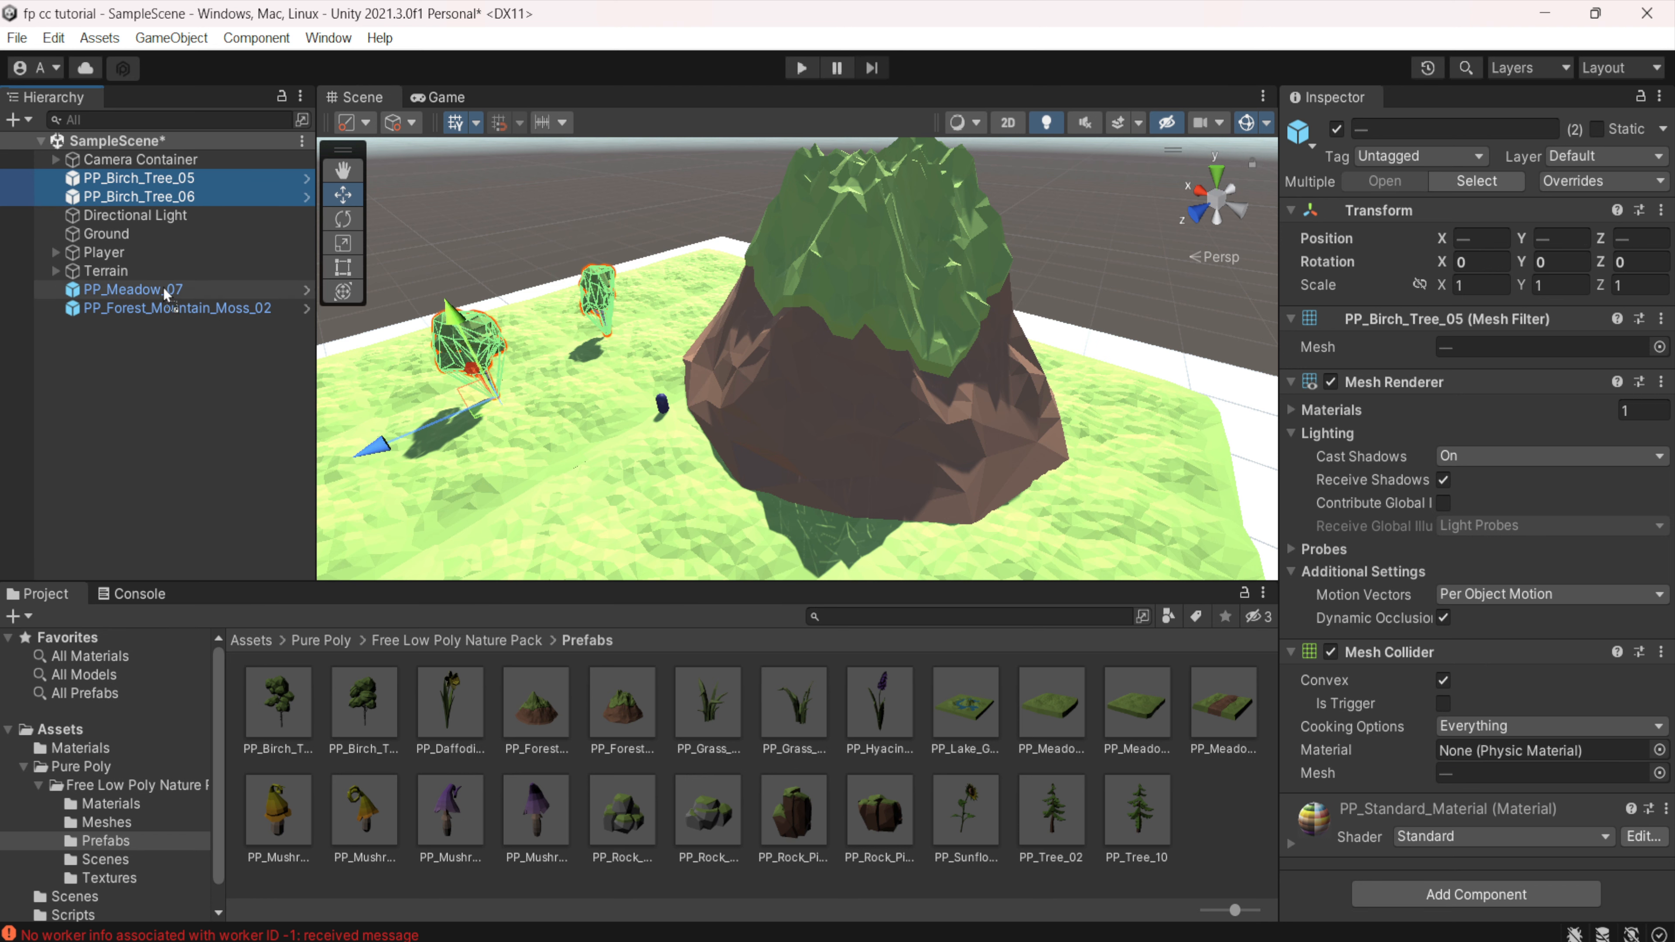
pyautogui.moveTo(166, 294); pyautogui.dragTo(164, 290)
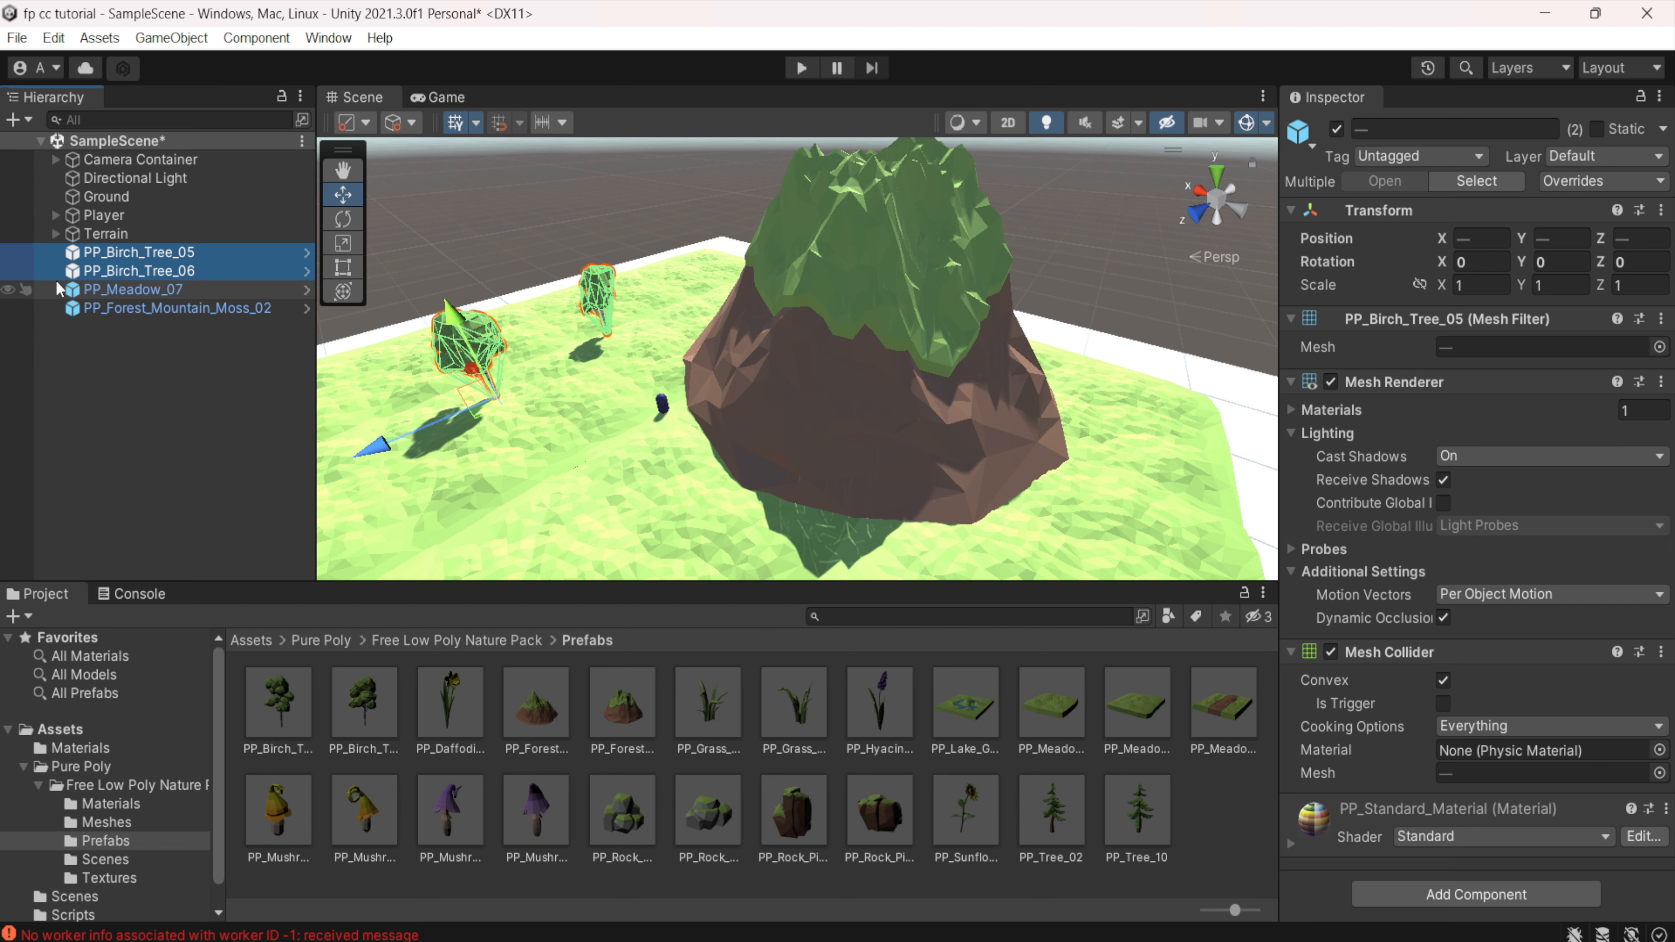
pyautogui.click(56, 235)
pyautogui.click(55, 234)
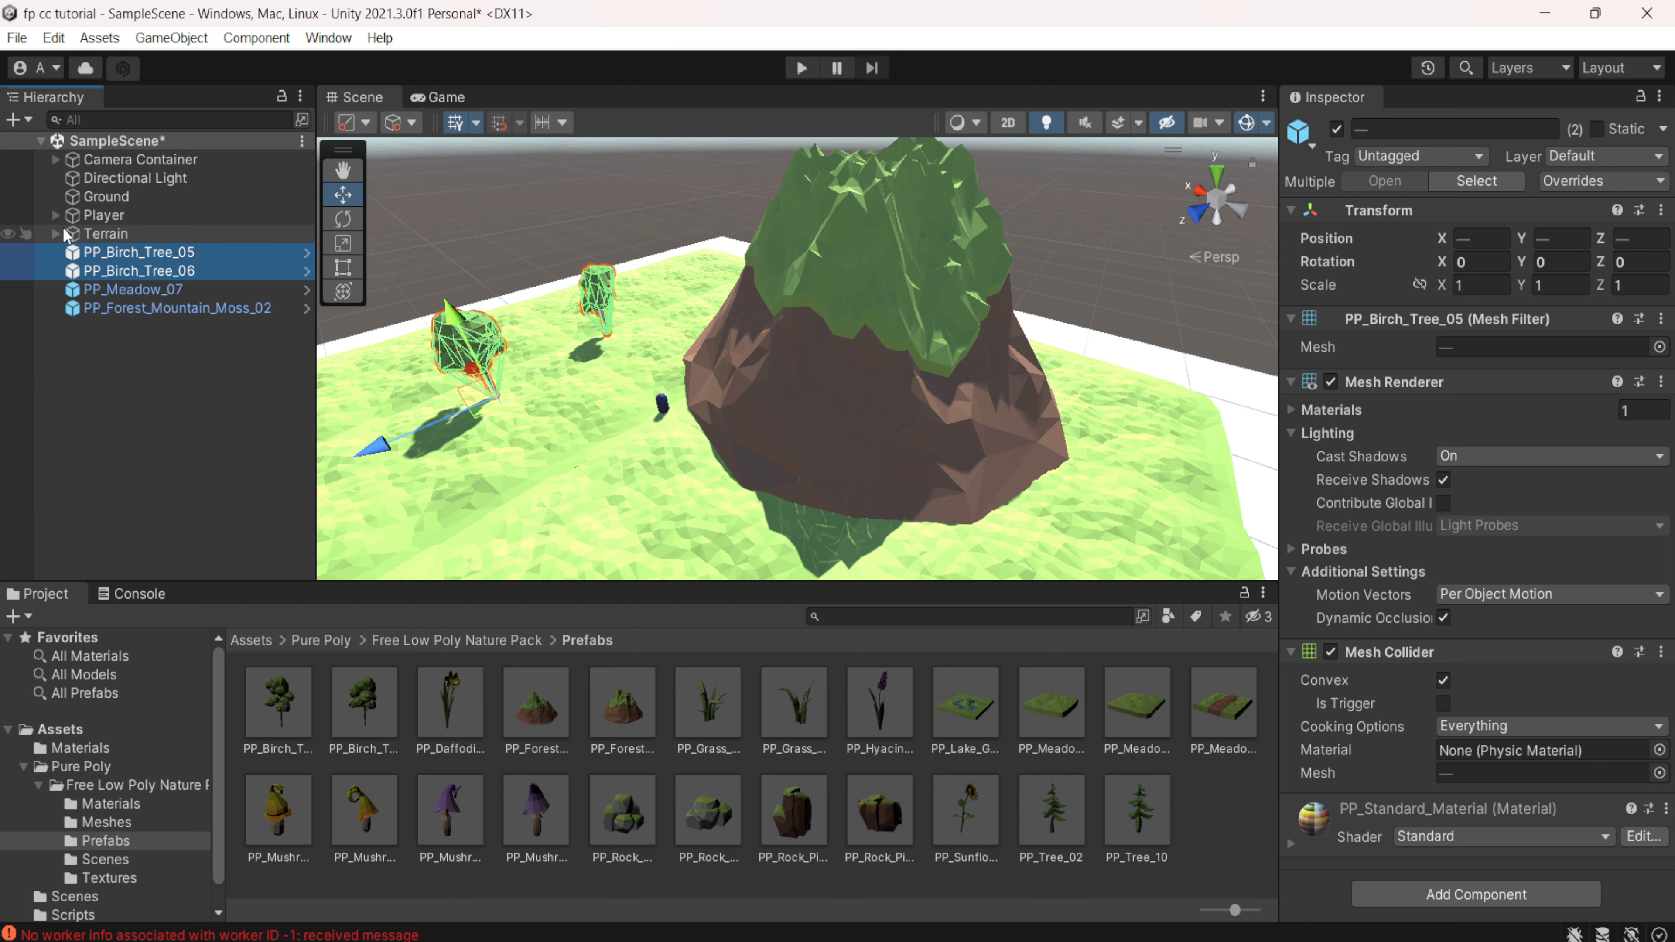
pyautogui.click(603, 151)
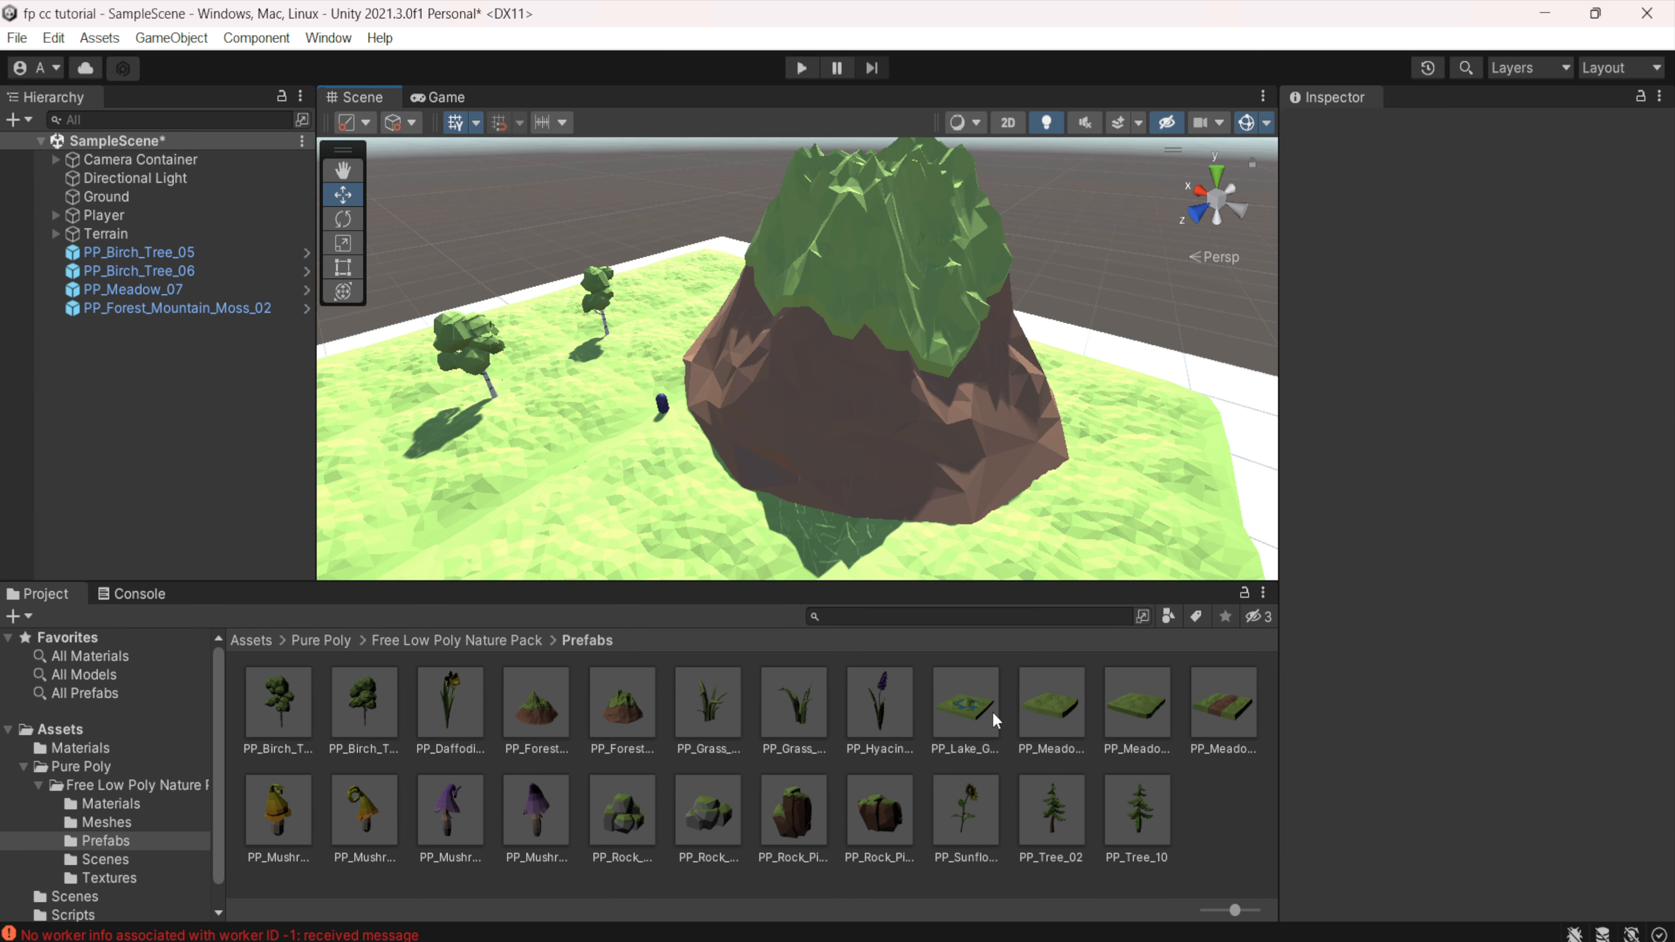
# - Place a PP_Hyacinth_04, a PP_Grass_15 and a PP_Grass_11 on the open meadow in front of the mountain
pyautogui.scroll(-5, 898, 571)
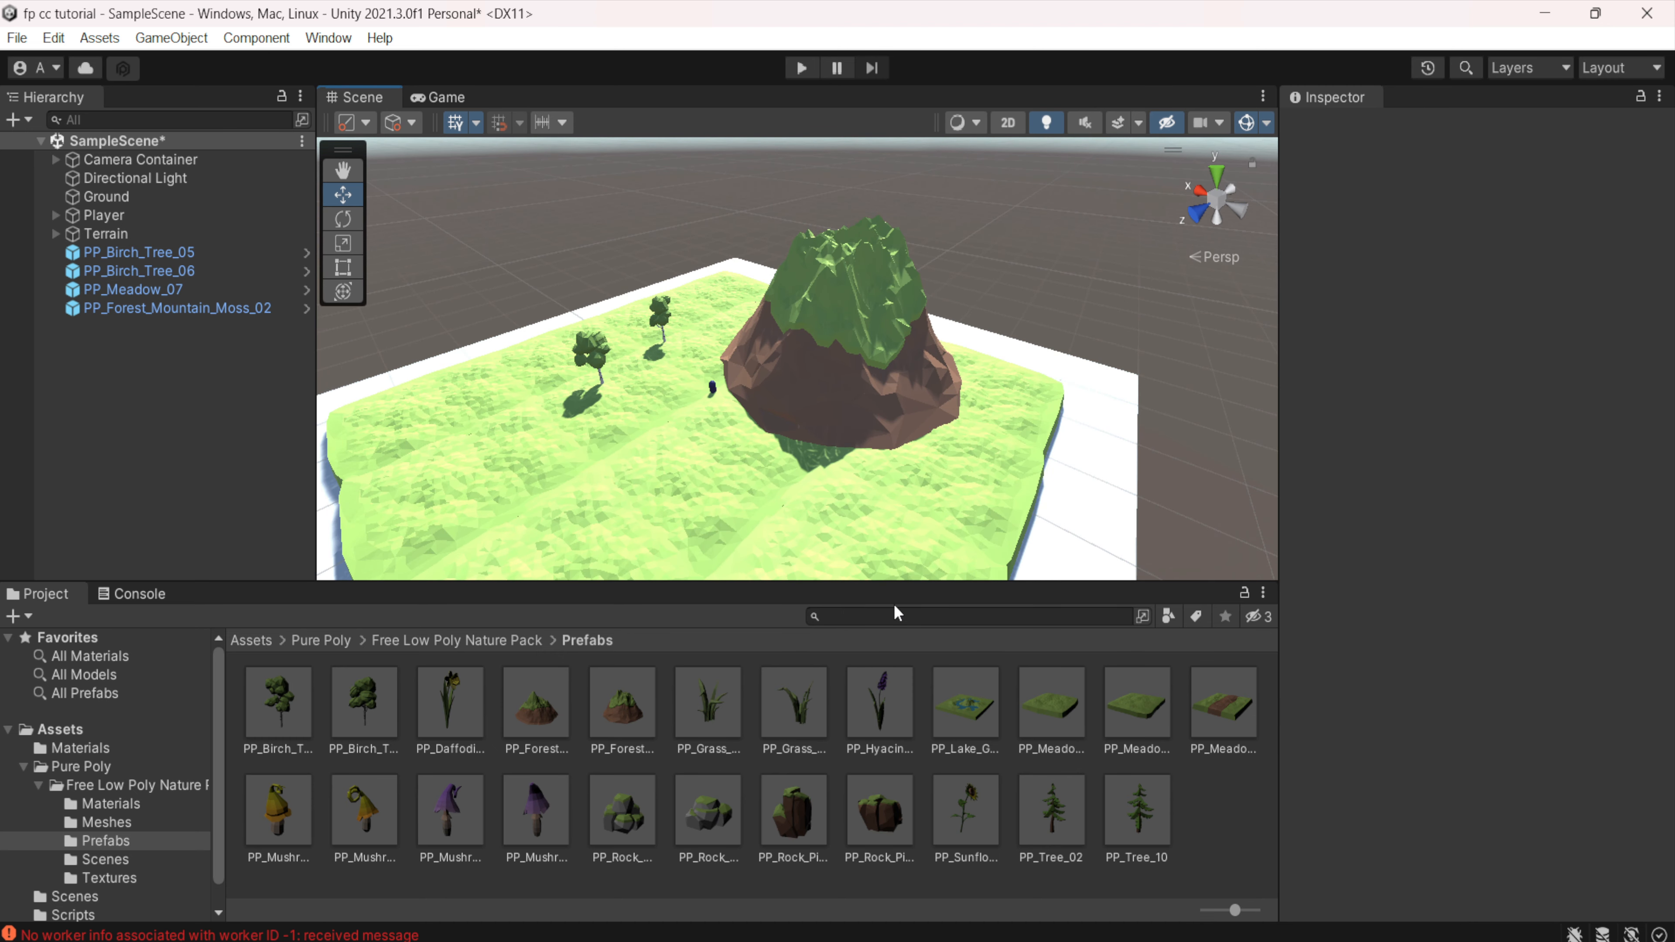
pyautogui.scroll(-5, 820, 519)
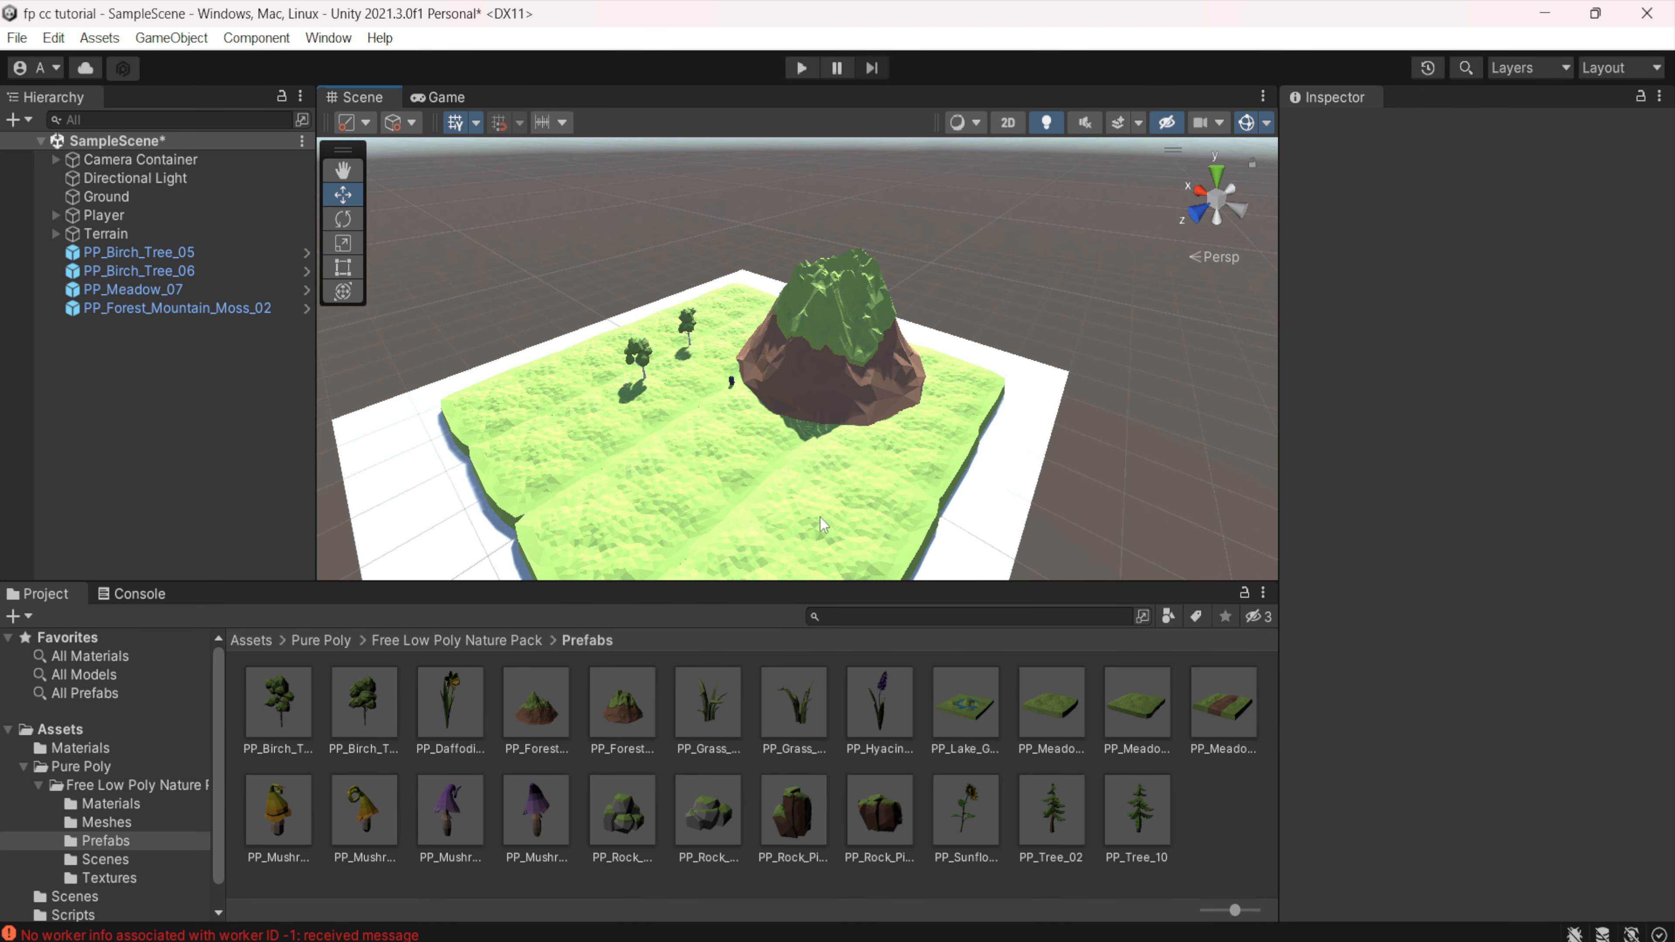
pyautogui.moveTo(887, 716); pyautogui.dragTo(741, 515)
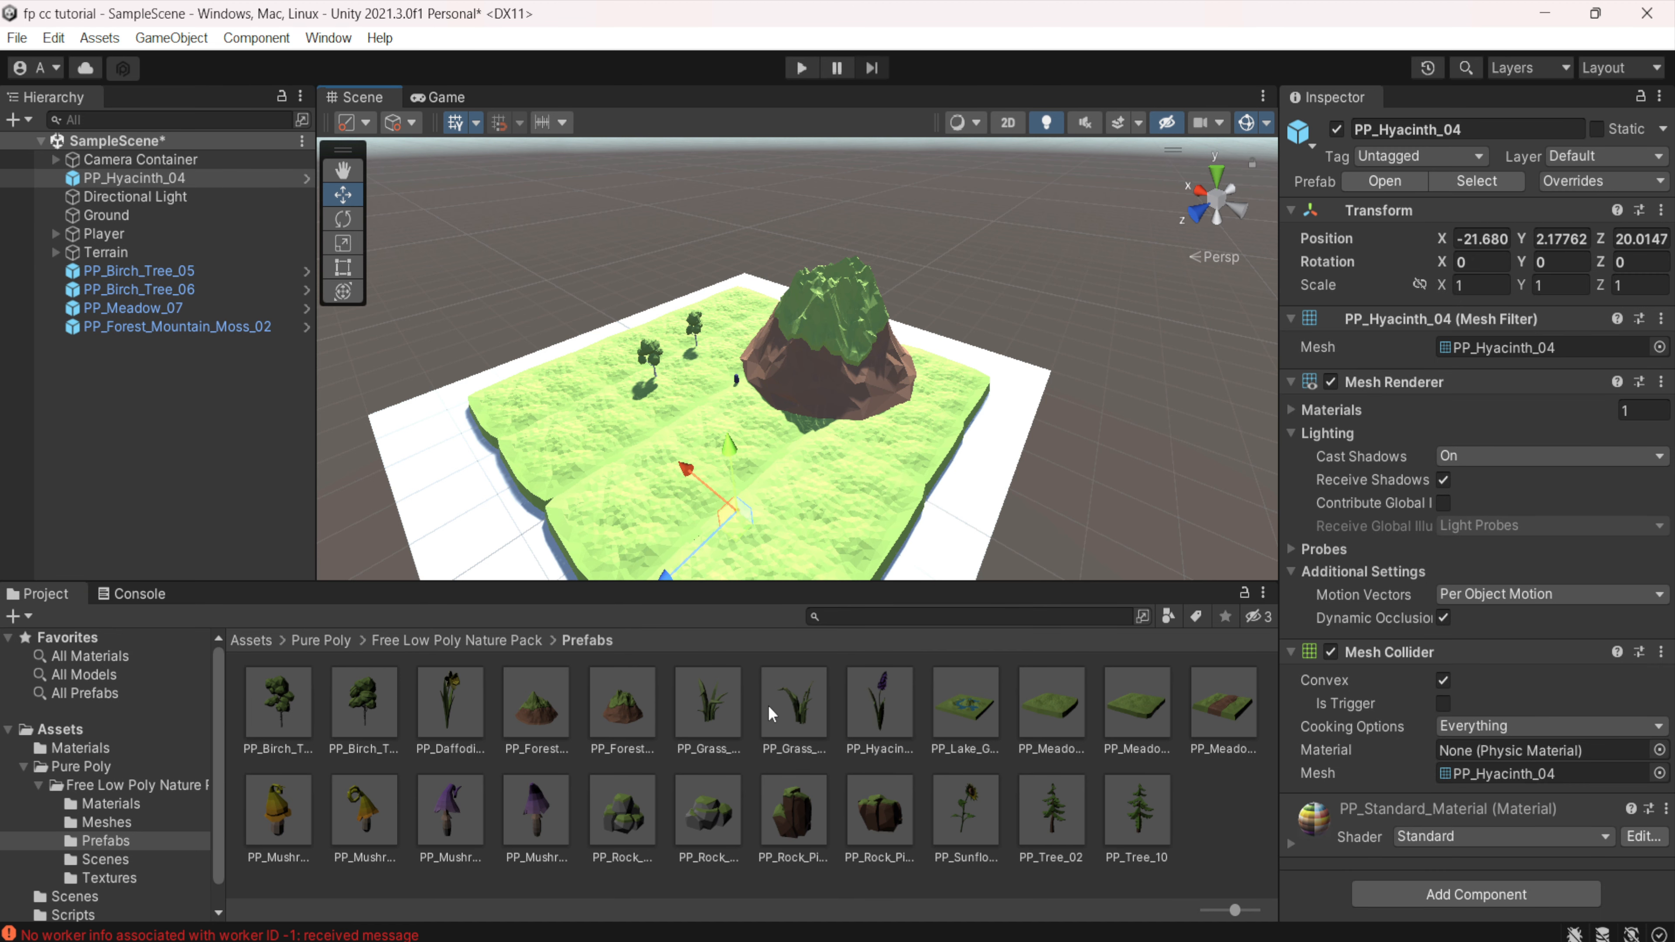
pyautogui.moveTo(769, 706); pyautogui.dragTo(800, 518)
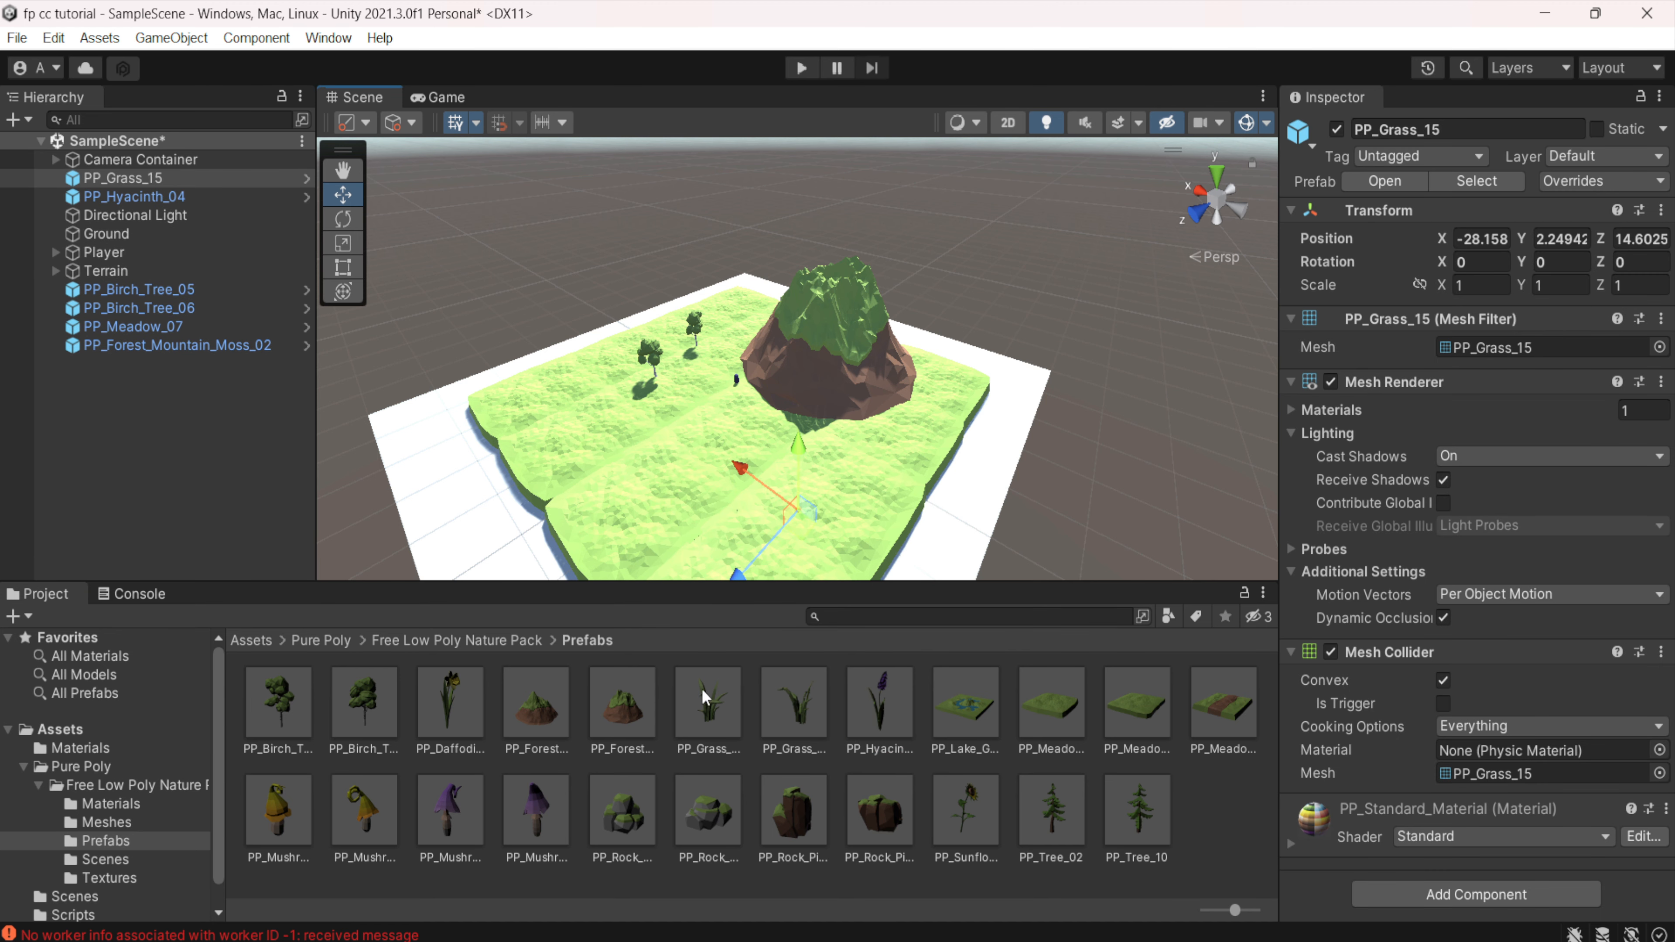
pyautogui.moveTo(711, 698); pyautogui.dragTo(657, 533)
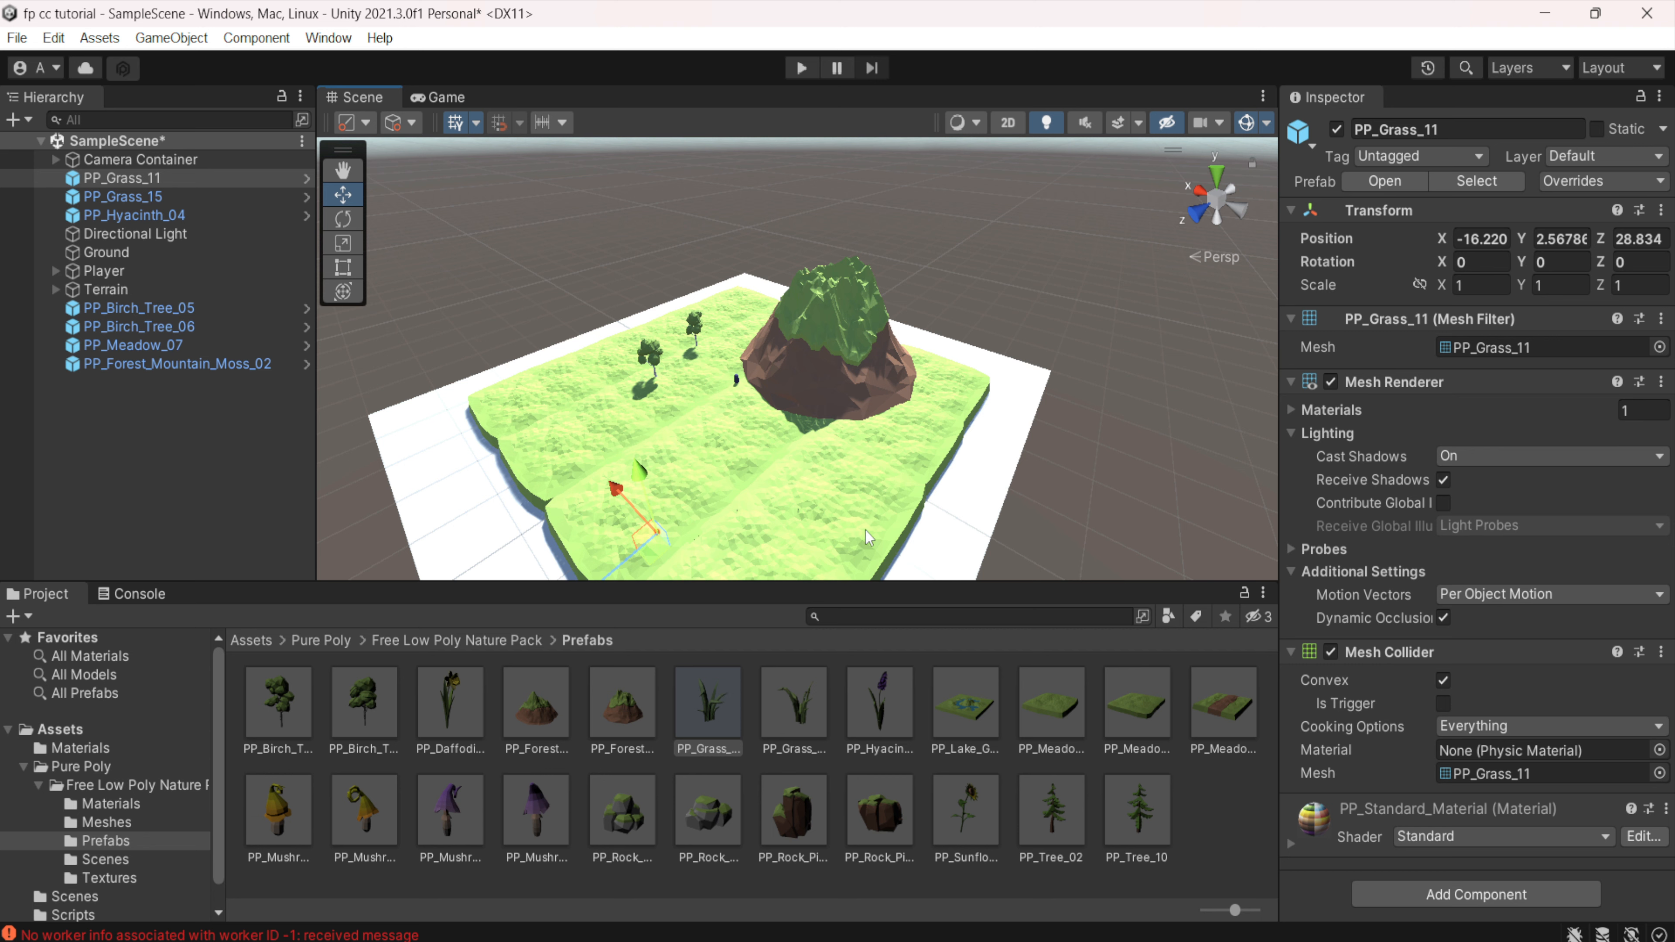
# - Add PP_Rock_Moss_Grown_11, PP_Rock_Pile_Forest_Moss_10, one purple and two orange fantasy mushrooms to the meadow
pyautogui.moveTo(707, 812); pyautogui.dragTo(577, 410)
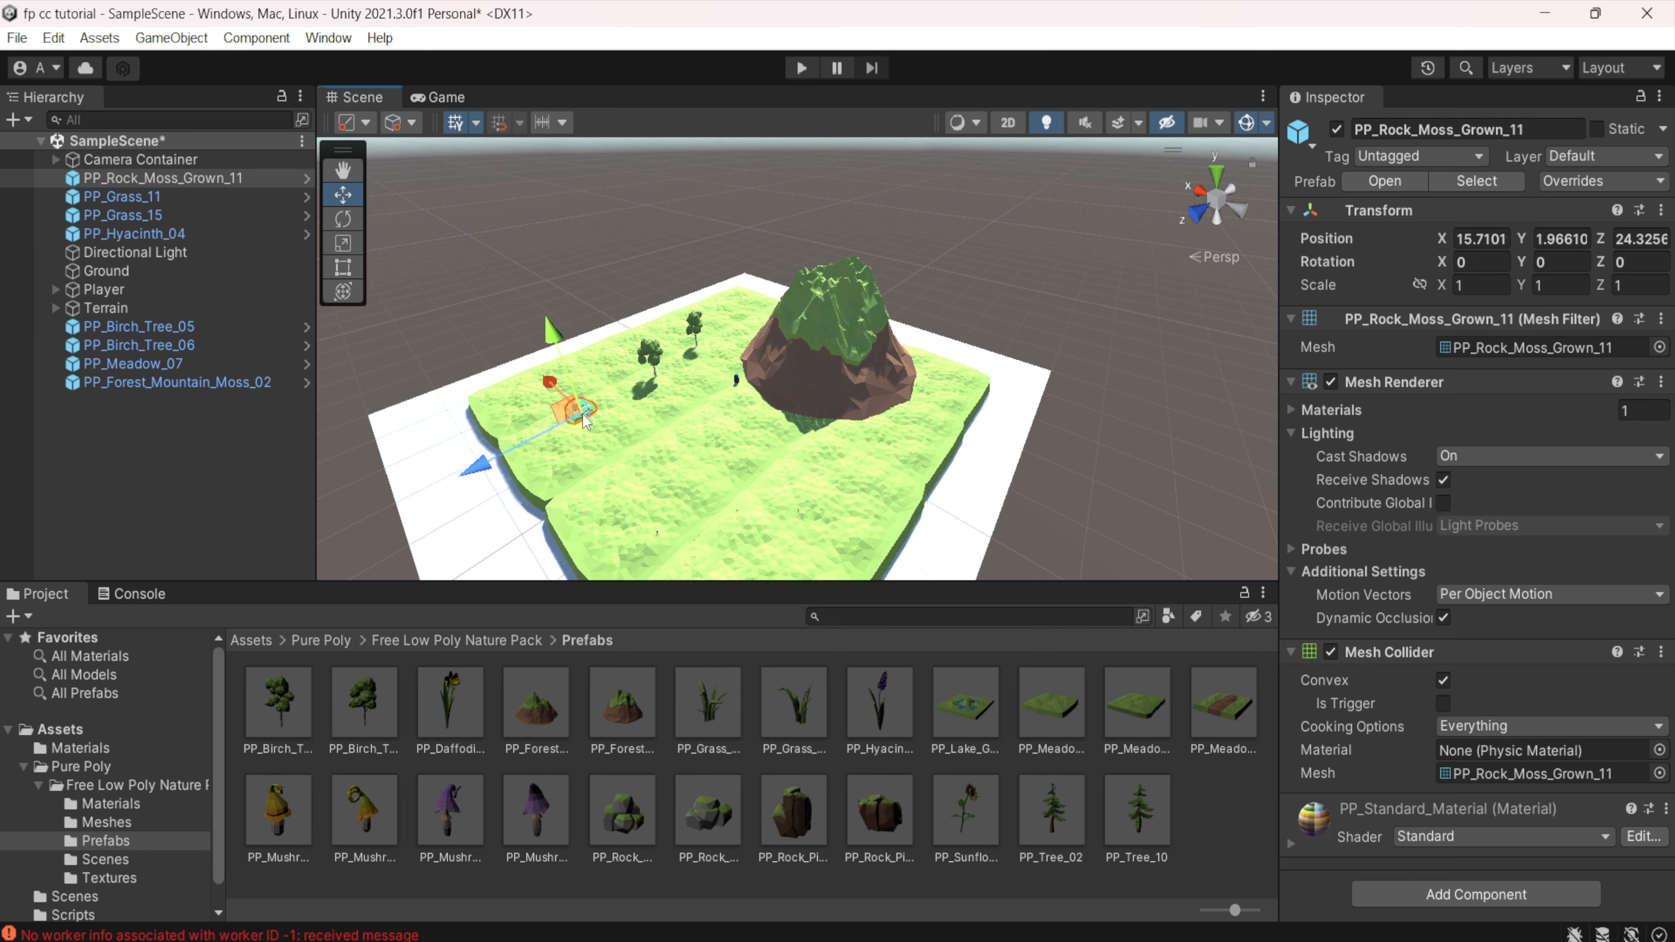
pyautogui.moveTo(900, 834); pyautogui.dragTo(910, 449)
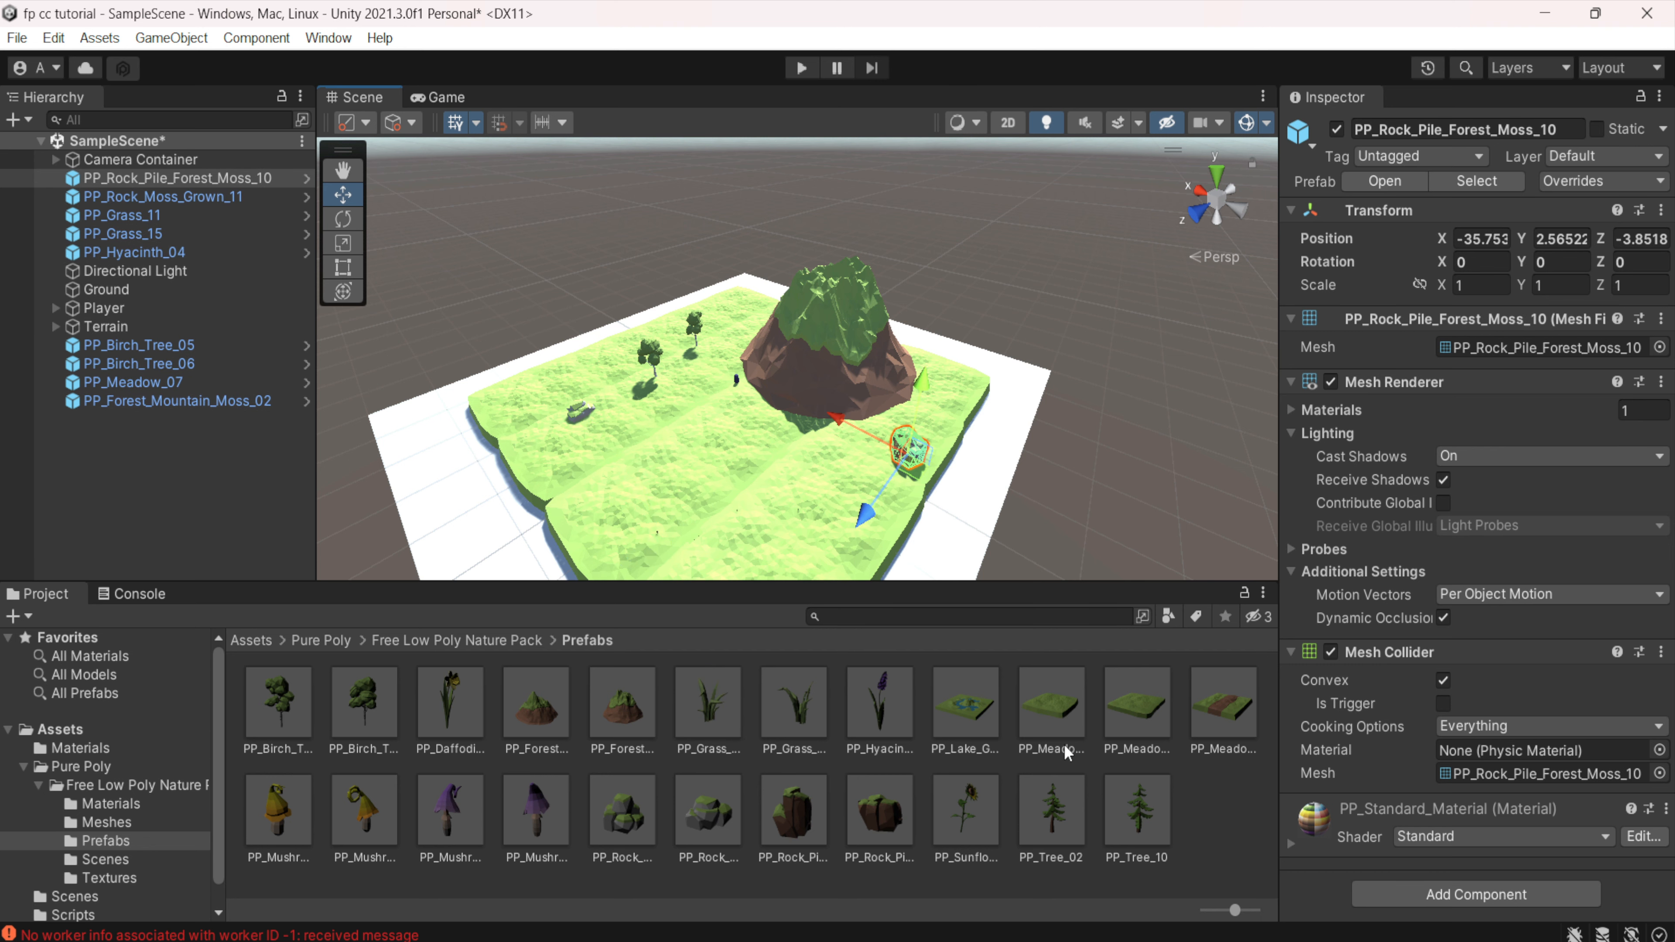
pyautogui.moveTo(536, 810); pyautogui.dragTo(706, 455)
pyautogui.moveTo(361, 810); pyautogui.dragTo(767, 462)
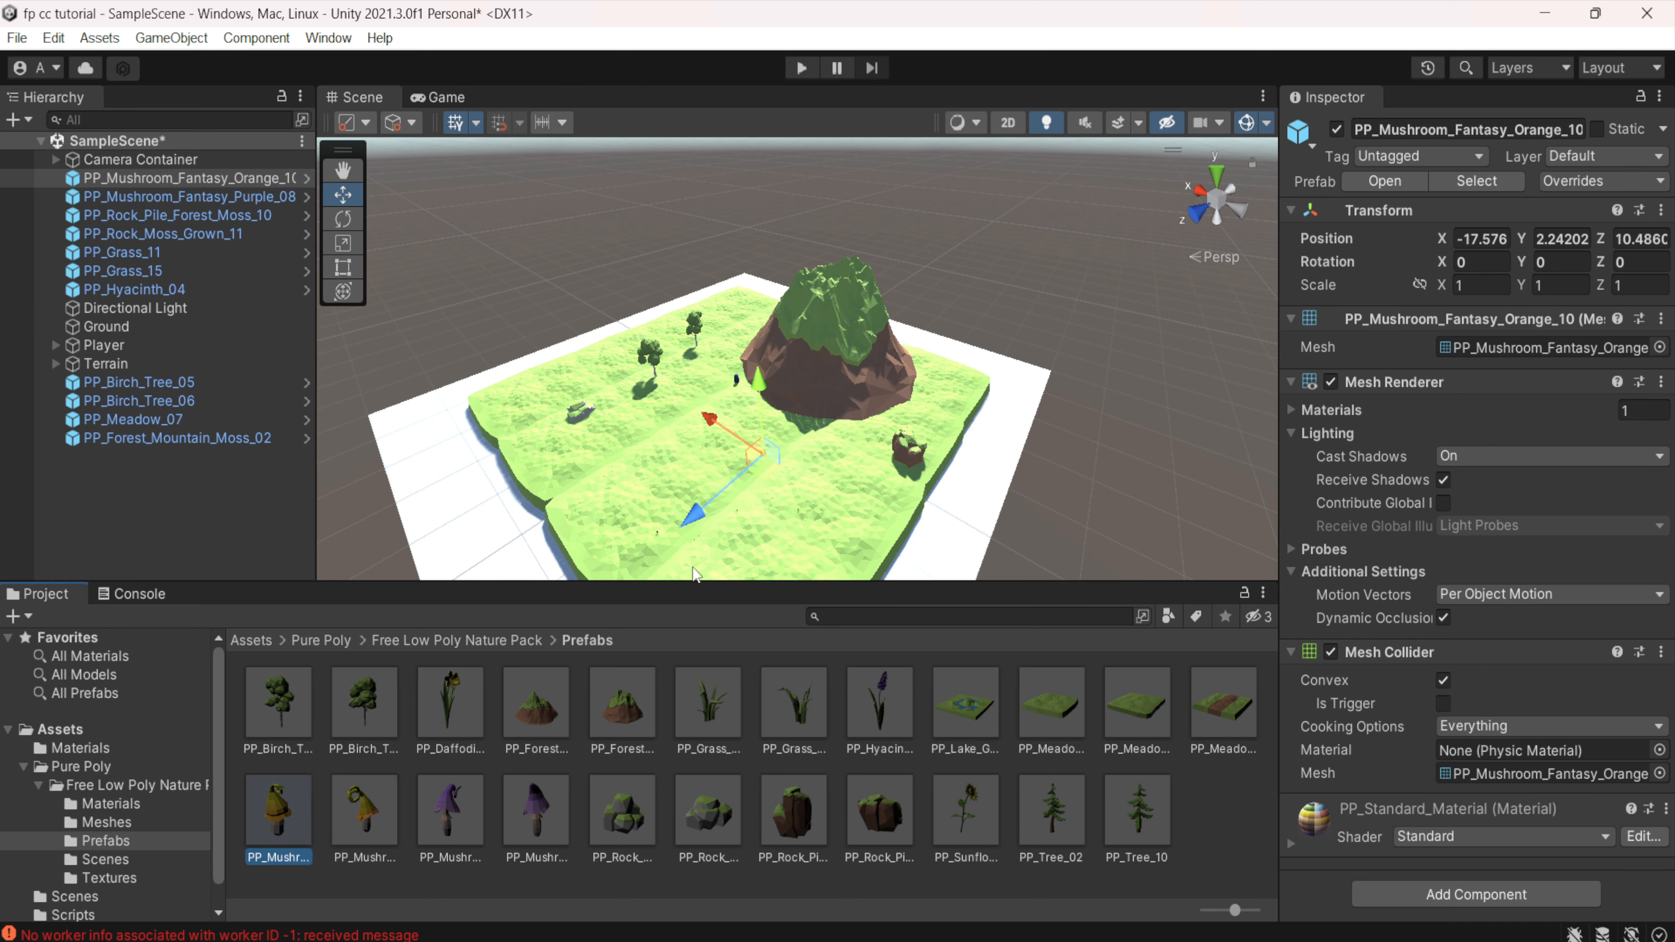
pyautogui.moveTo(969, 370); pyautogui.dragTo(960, 379)
# - Place two PP_Tree_10 and two PP_Tree_02 trees around the terrain's edges and a PP_Sunflower_04 near the middle
pyautogui.moveTo(1138, 811); pyautogui.dragTo(740, 296)
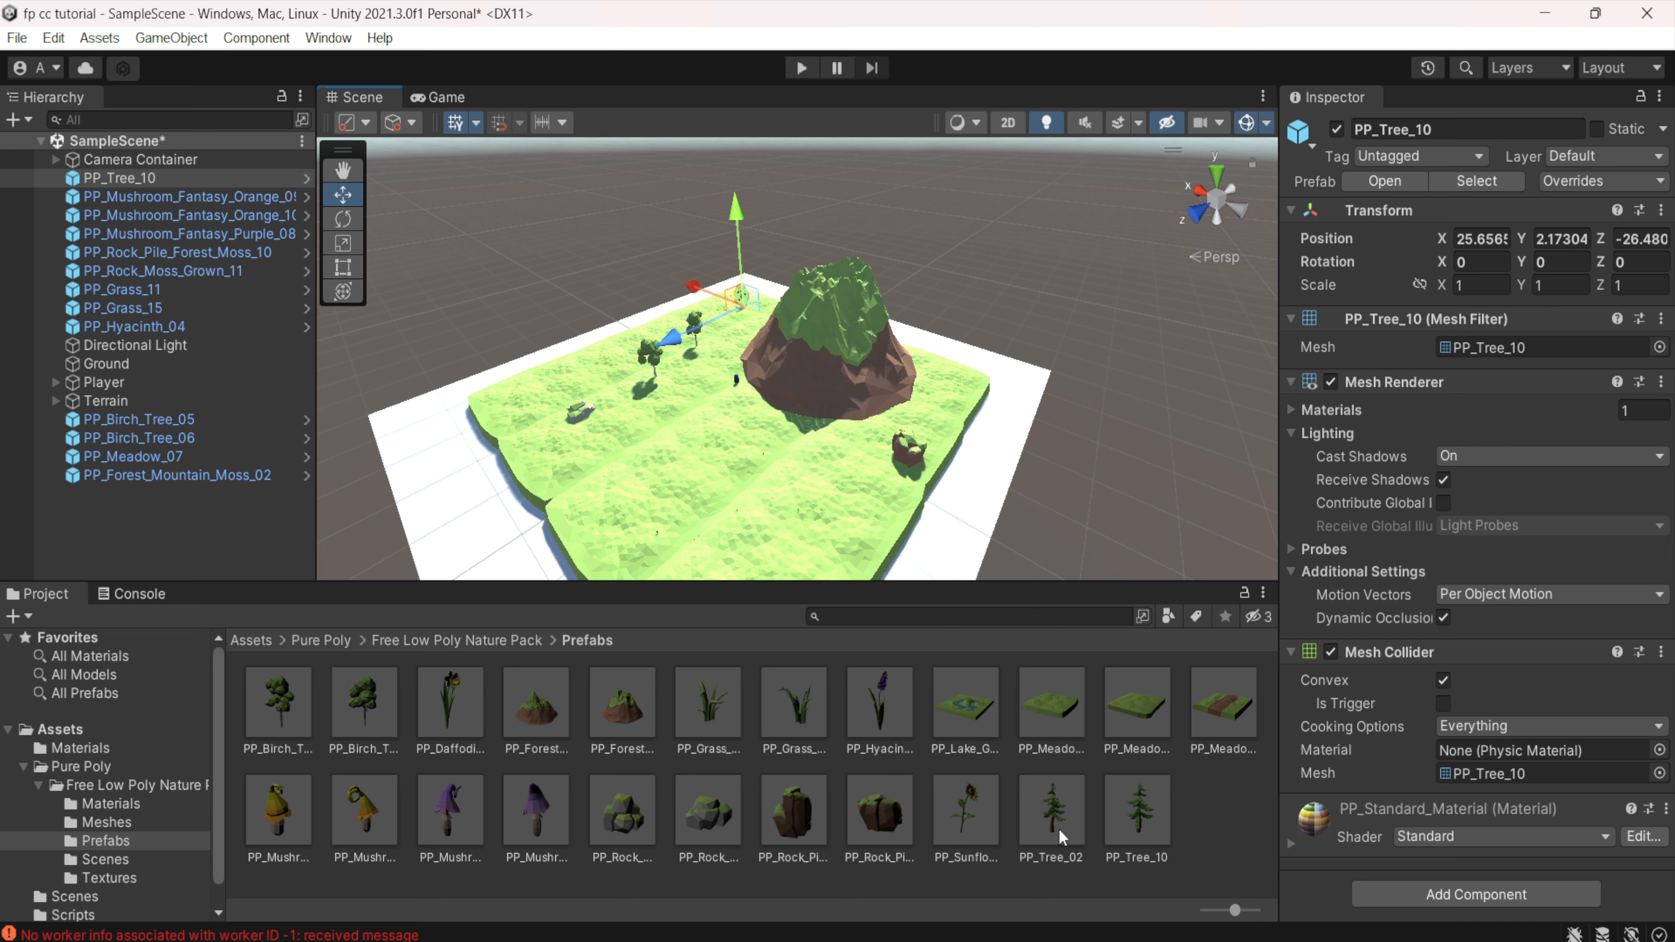
pyautogui.moveTo(1058, 829); pyautogui.dragTo(554, 449)
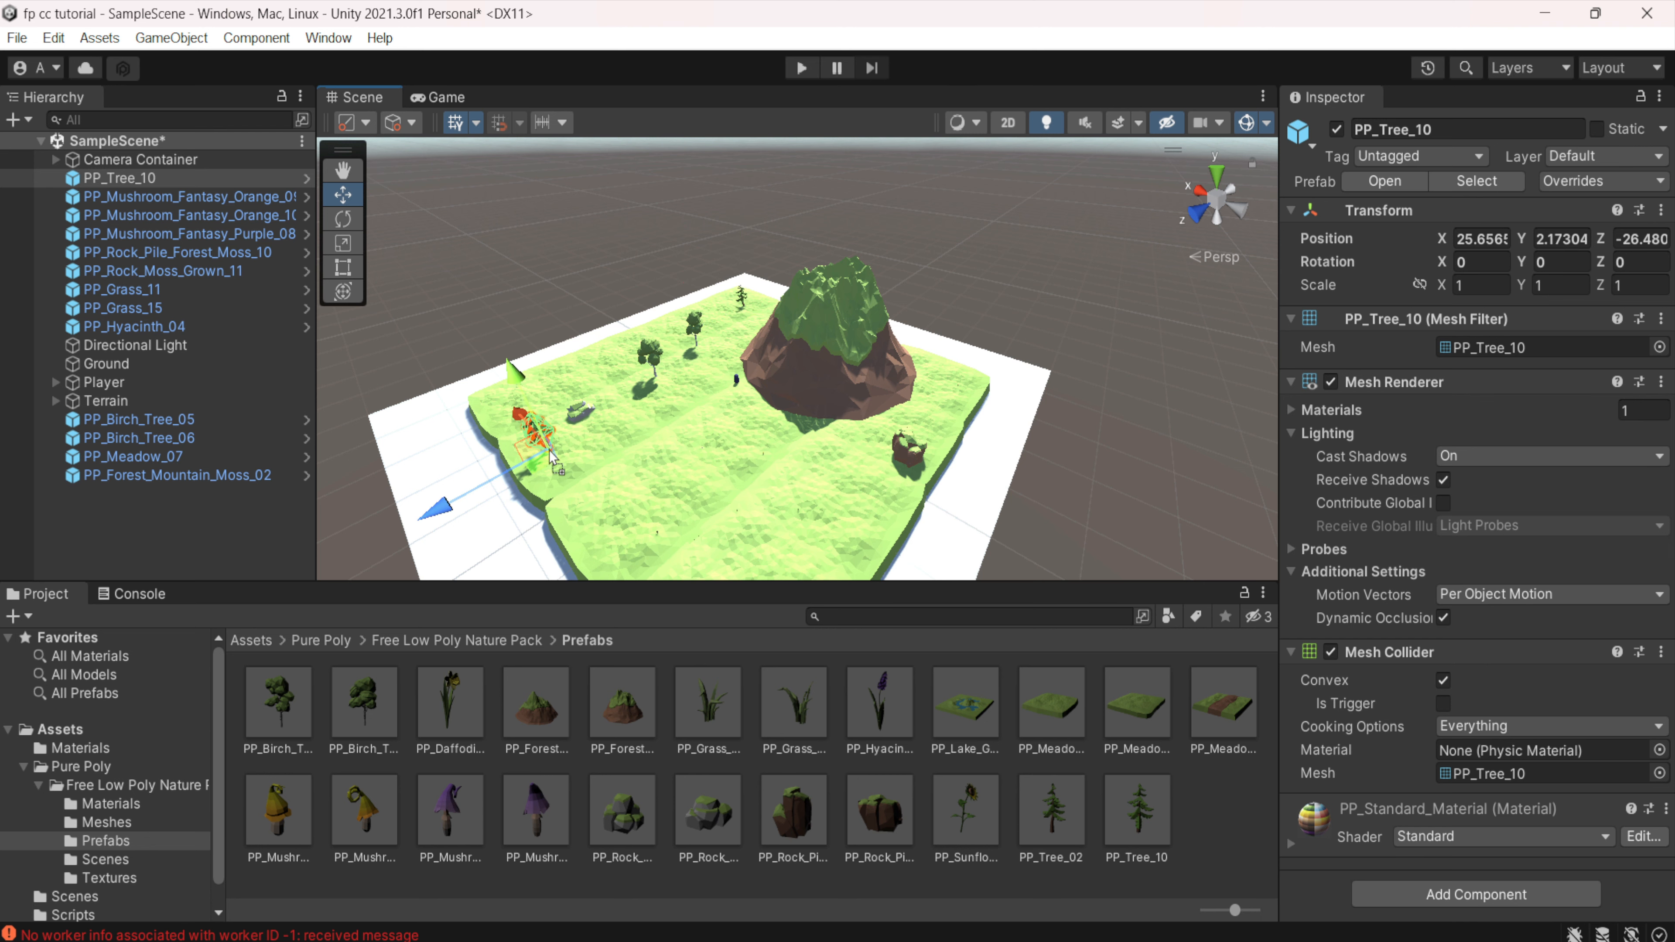
pyautogui.moveTo(979, 818); pyautogui.dragTo(755, 454)
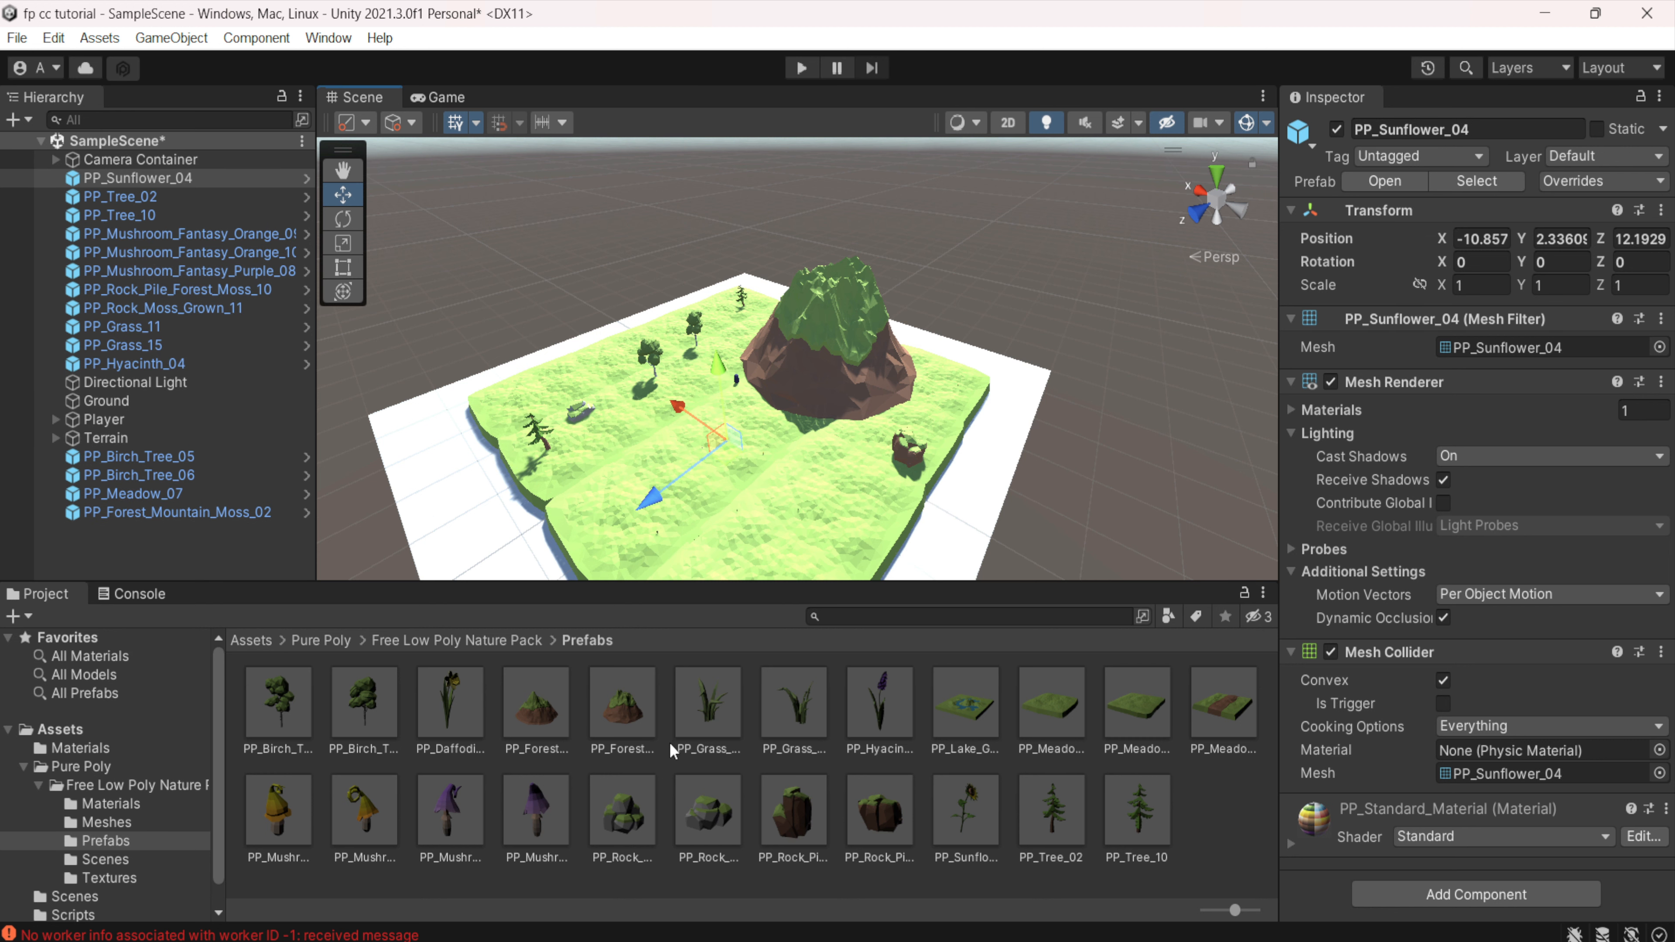
pyautogui.click(135, 542)
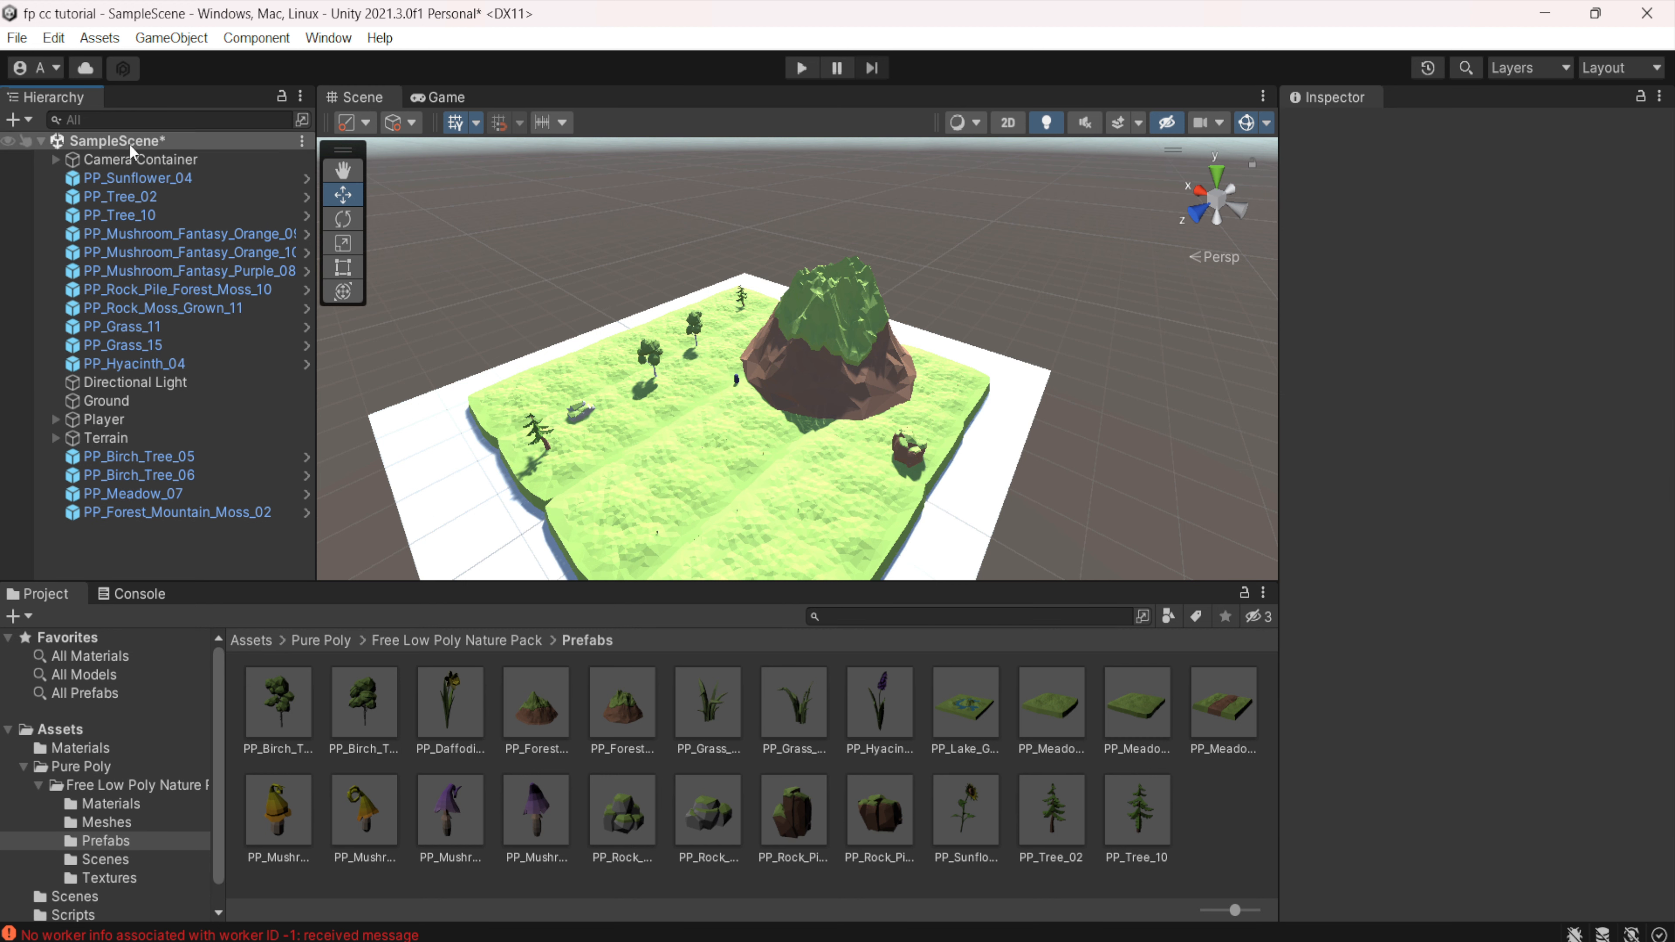
pyautogui.moveTo(1055, 821); pyautogui.dragTo(791, 547)
pyautogui.moveTo(1103, 821); pyautogui.dragTo(971, 404)
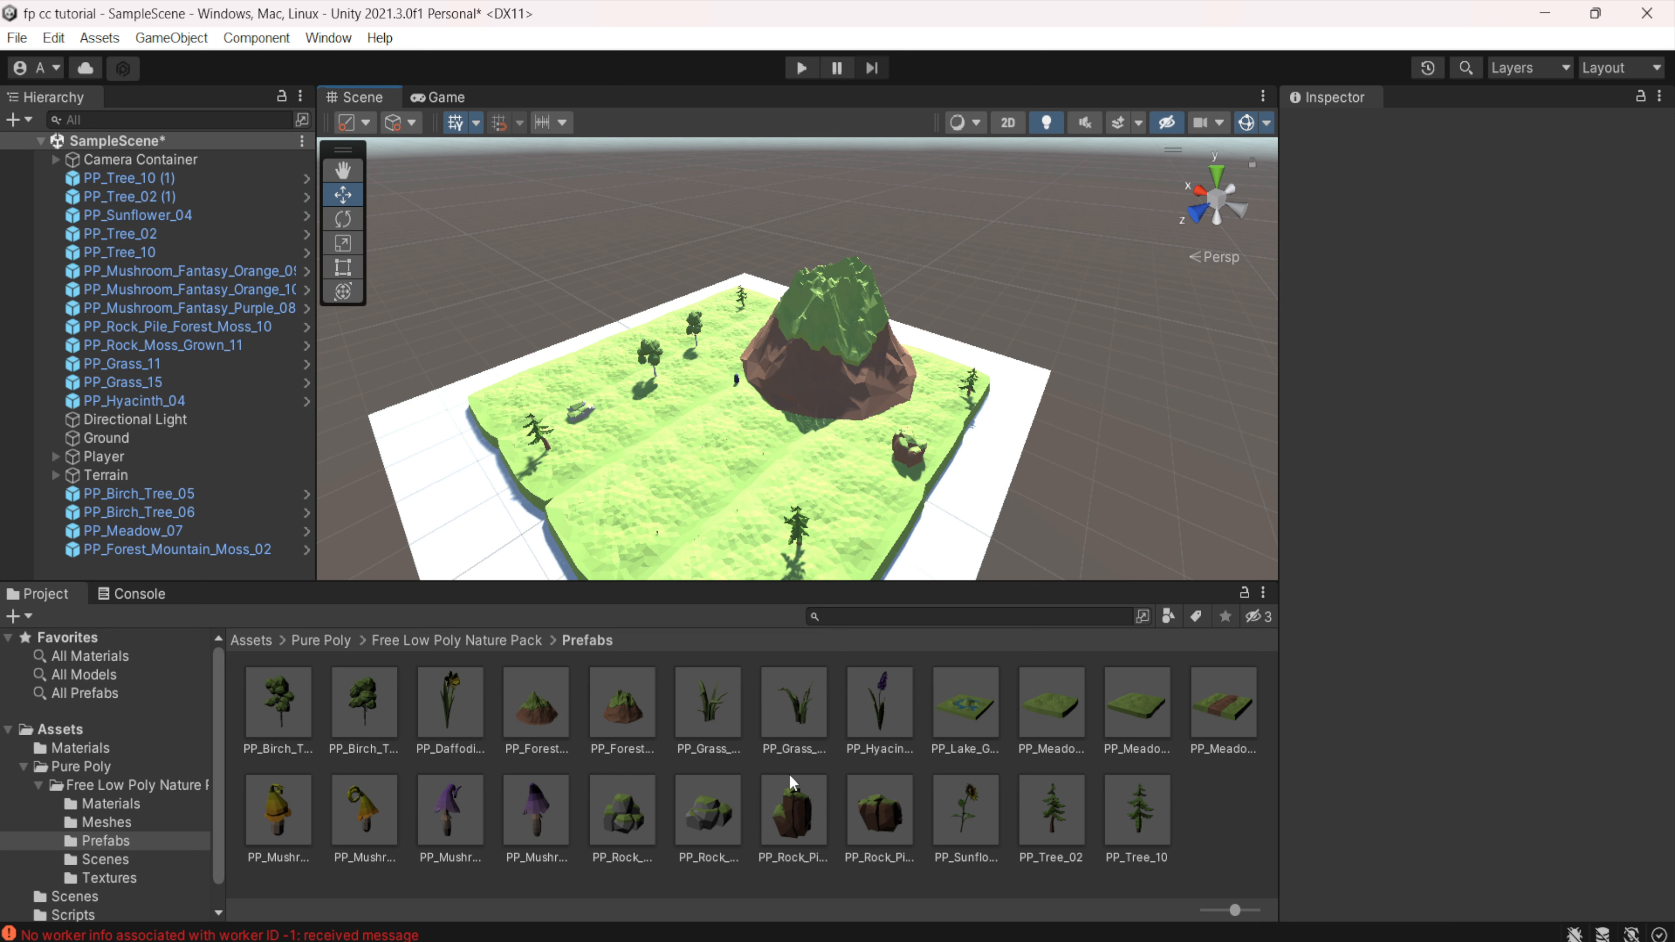
# - Try a PP_Forest_Mountain_Moss_01 on the central meadow, undo it, and place another PP_Birch_Tree_05 there instead
pyautogui.moveTo(628, 715); pyautogui.dragTo(722, 429)
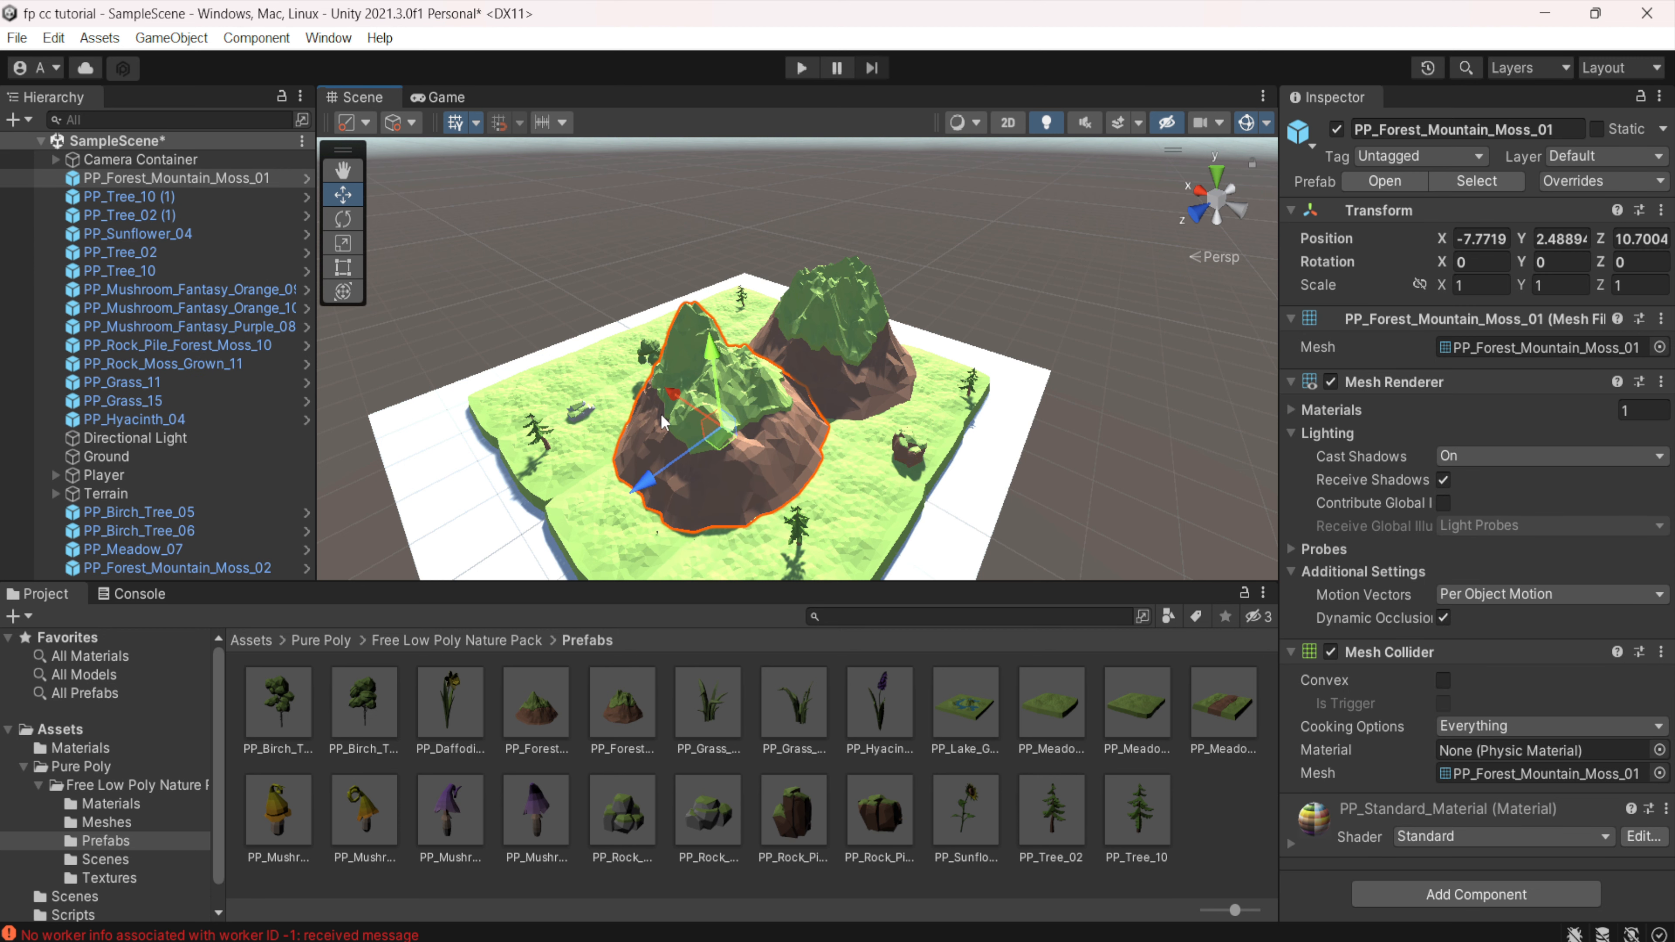
pyautogui.hotkey('ctrl', 'z')
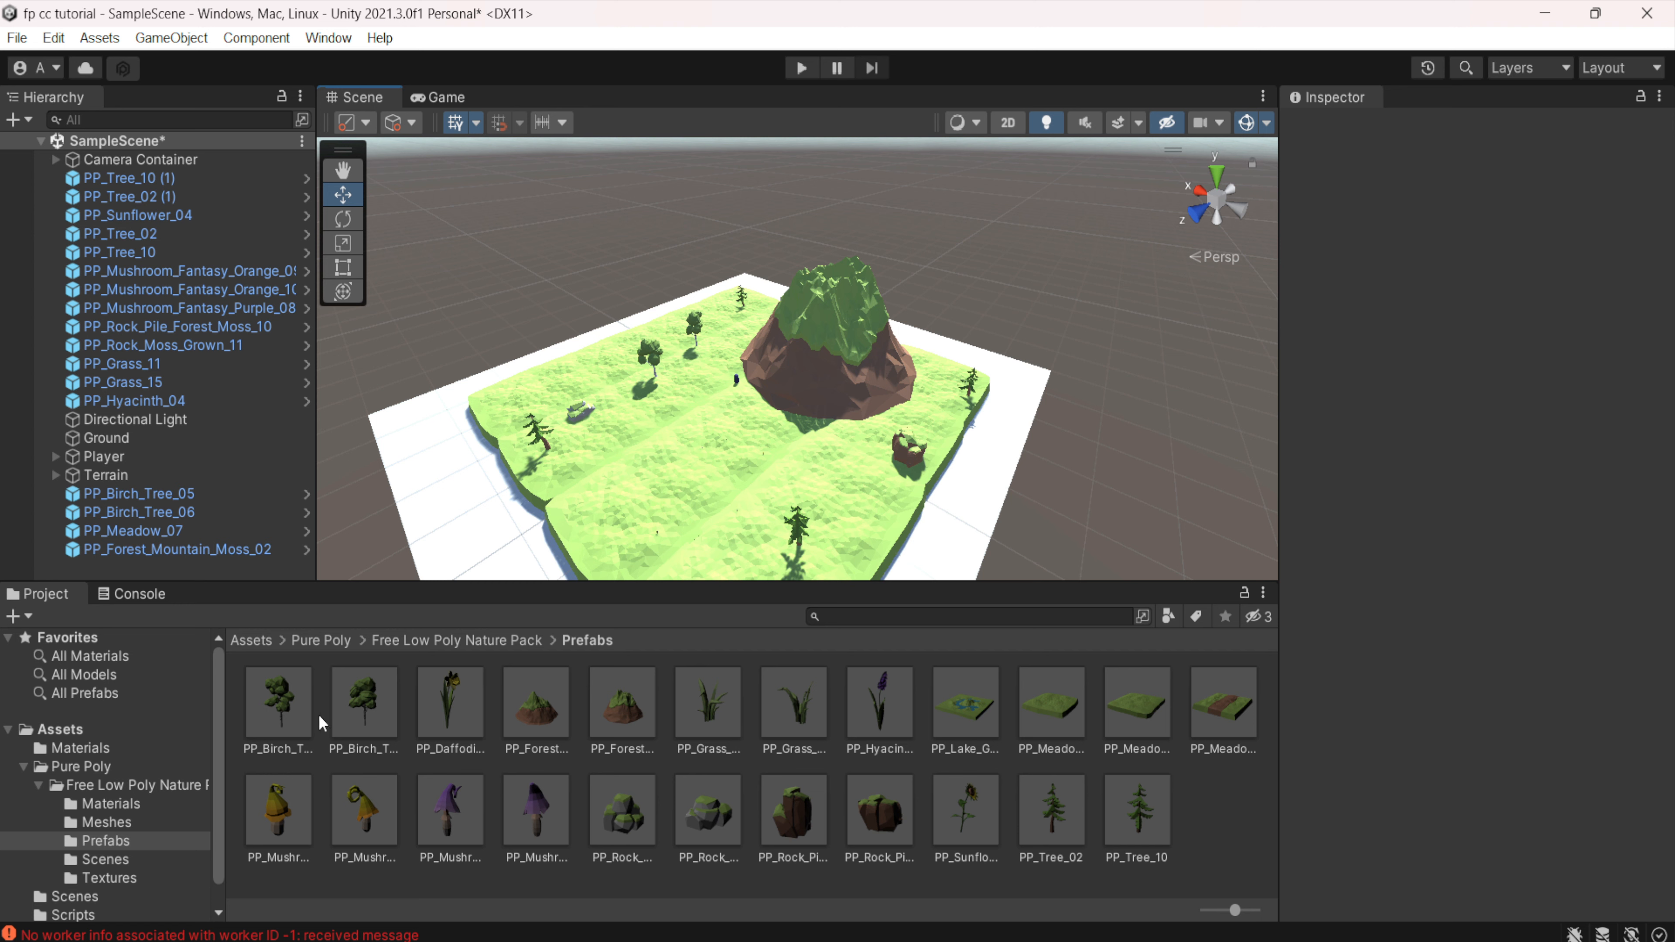
pyautogui.moveTo(290, 705); pyautogui.dragTo(687, 455)
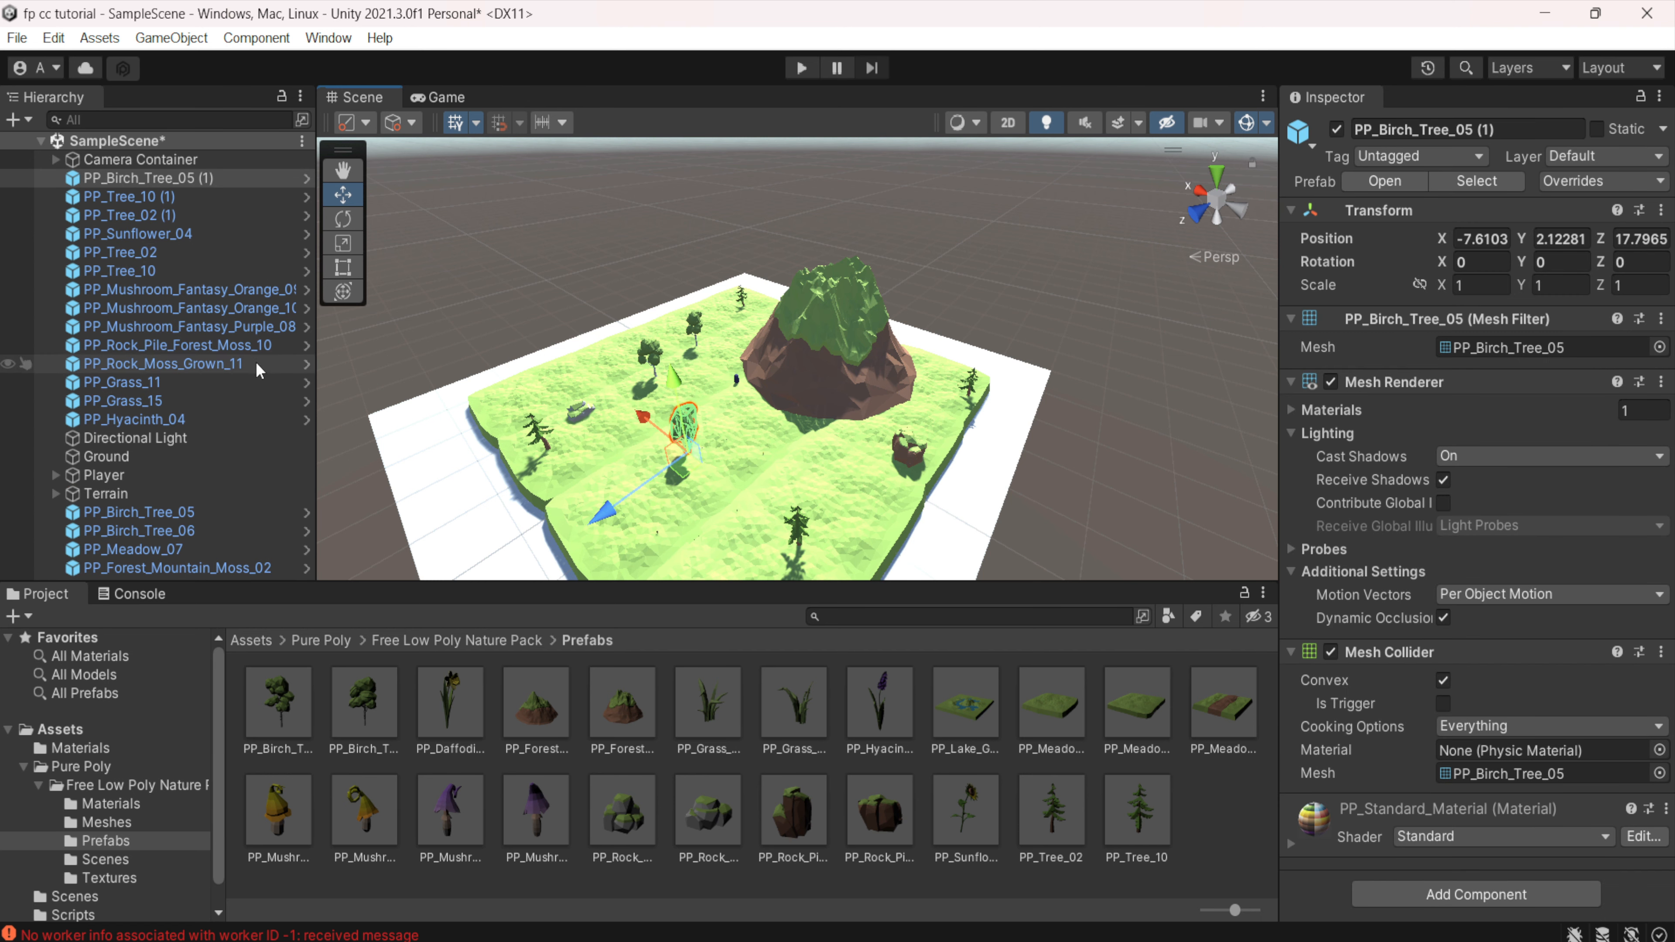
# - Move the group of nature prefabs from PP_Birch_Tree_05 (1) through PP_Hyacinth_04 directly below Terrain in the Hierarchy
pyautogui.click(122, 174)
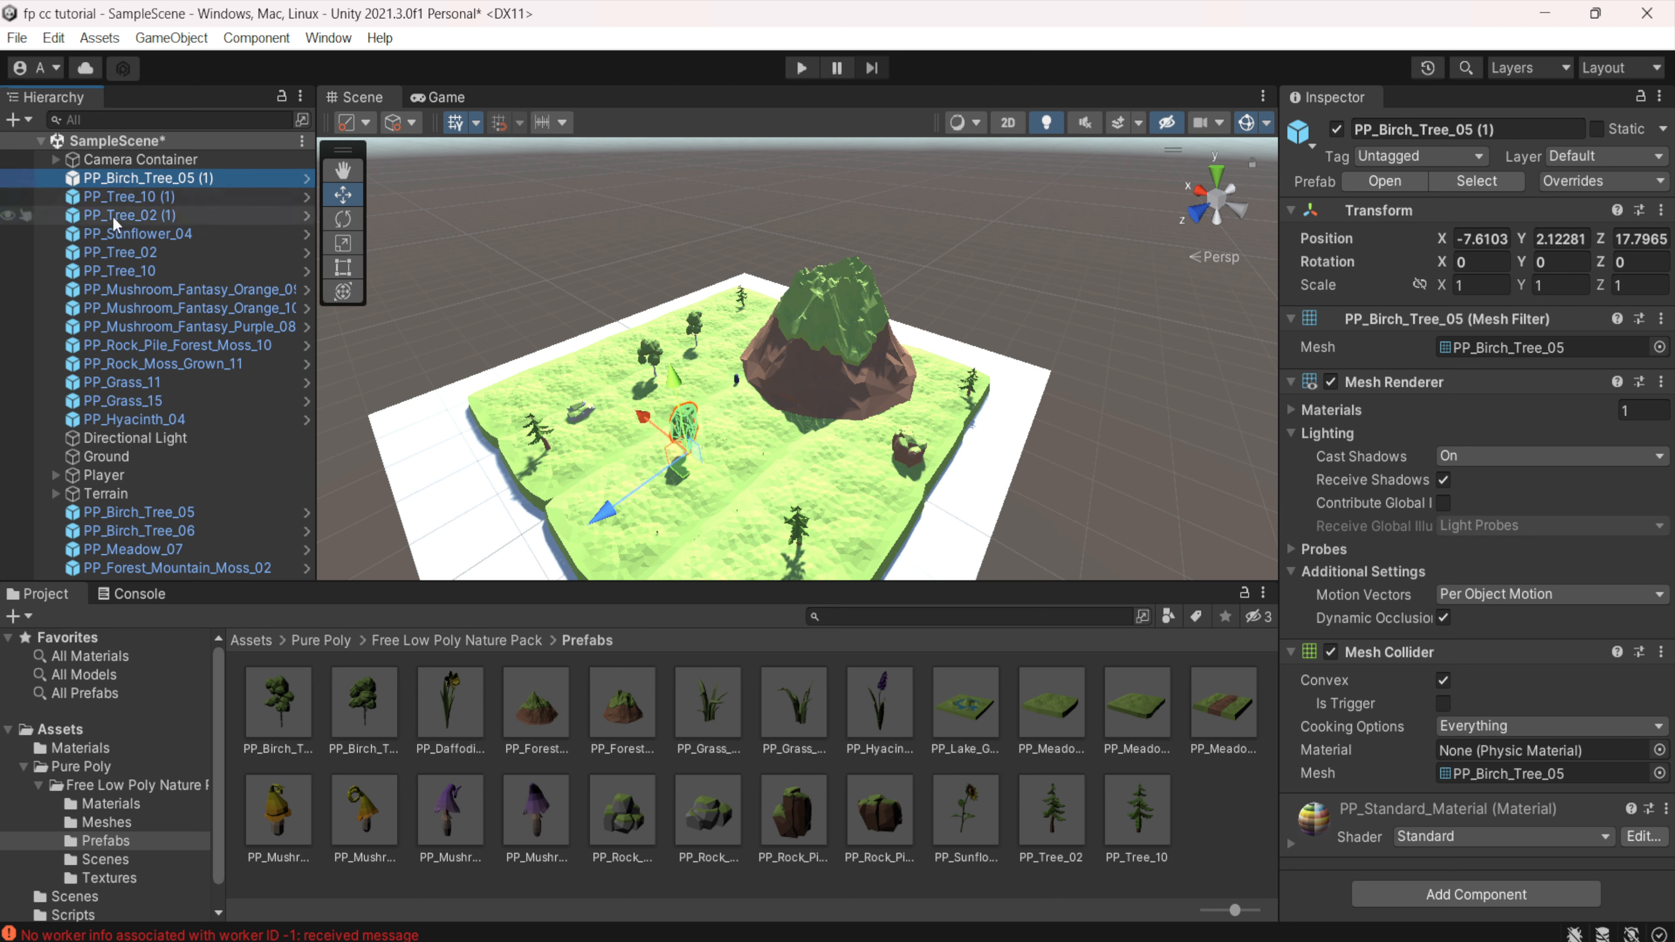
pyautogui.keyDown('shift'); pyautogui.click(109, 420); pyautogui.keyUp('shift')
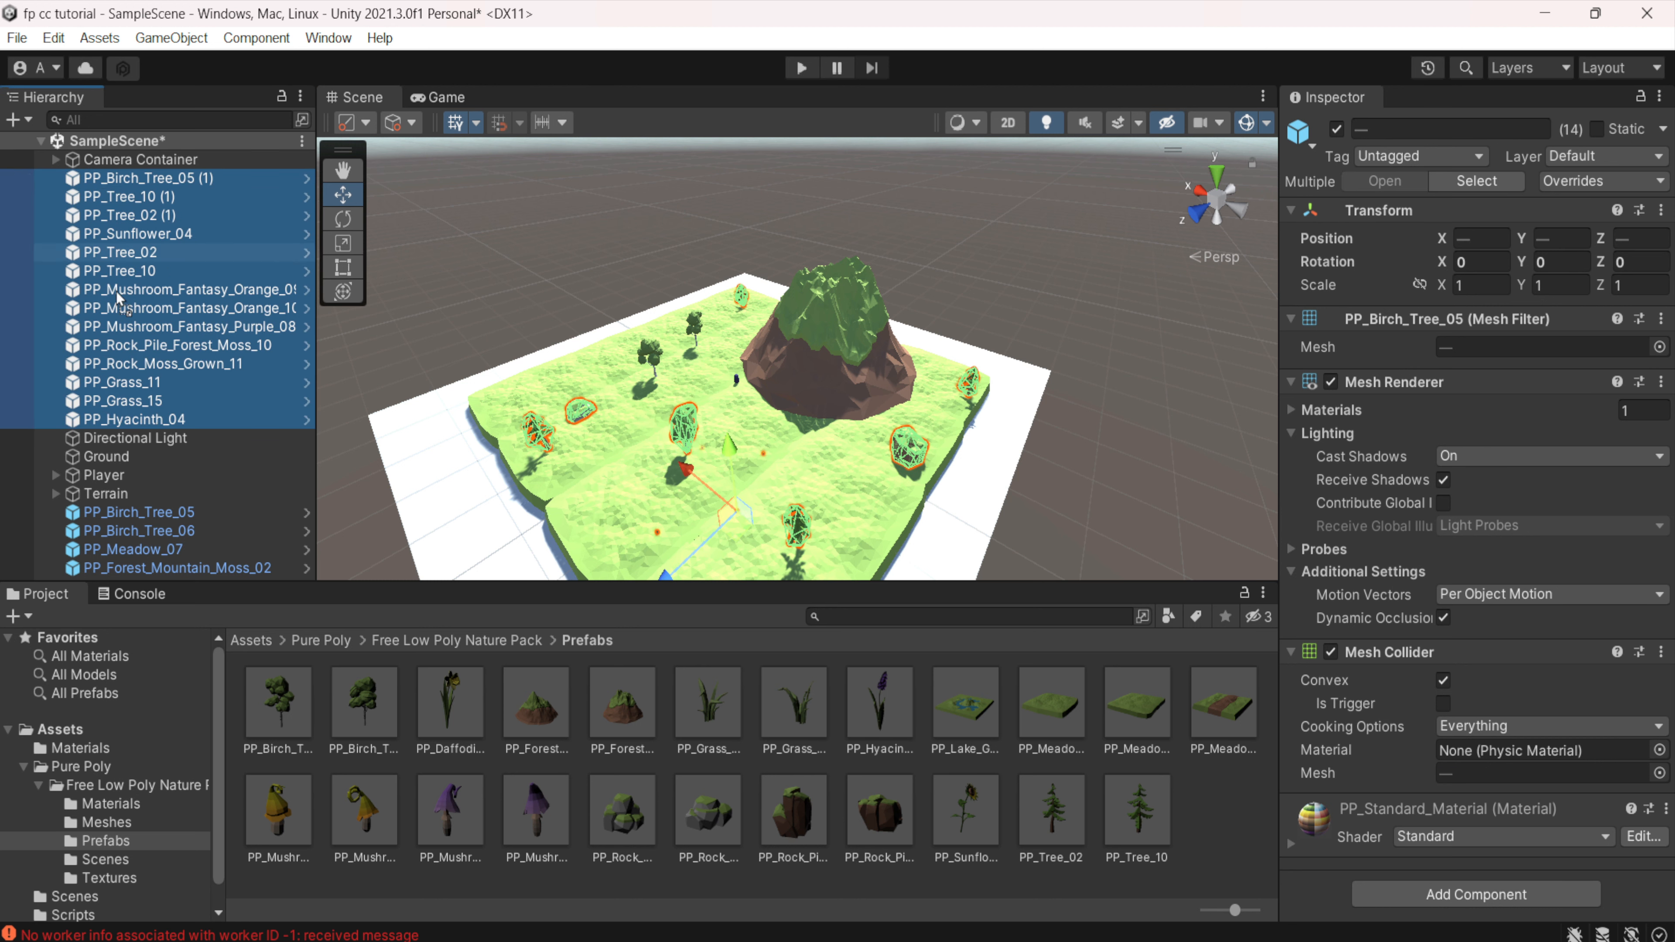
pyautogui.moveTo(119, 299); pyautogui.dragTo(124, 509)
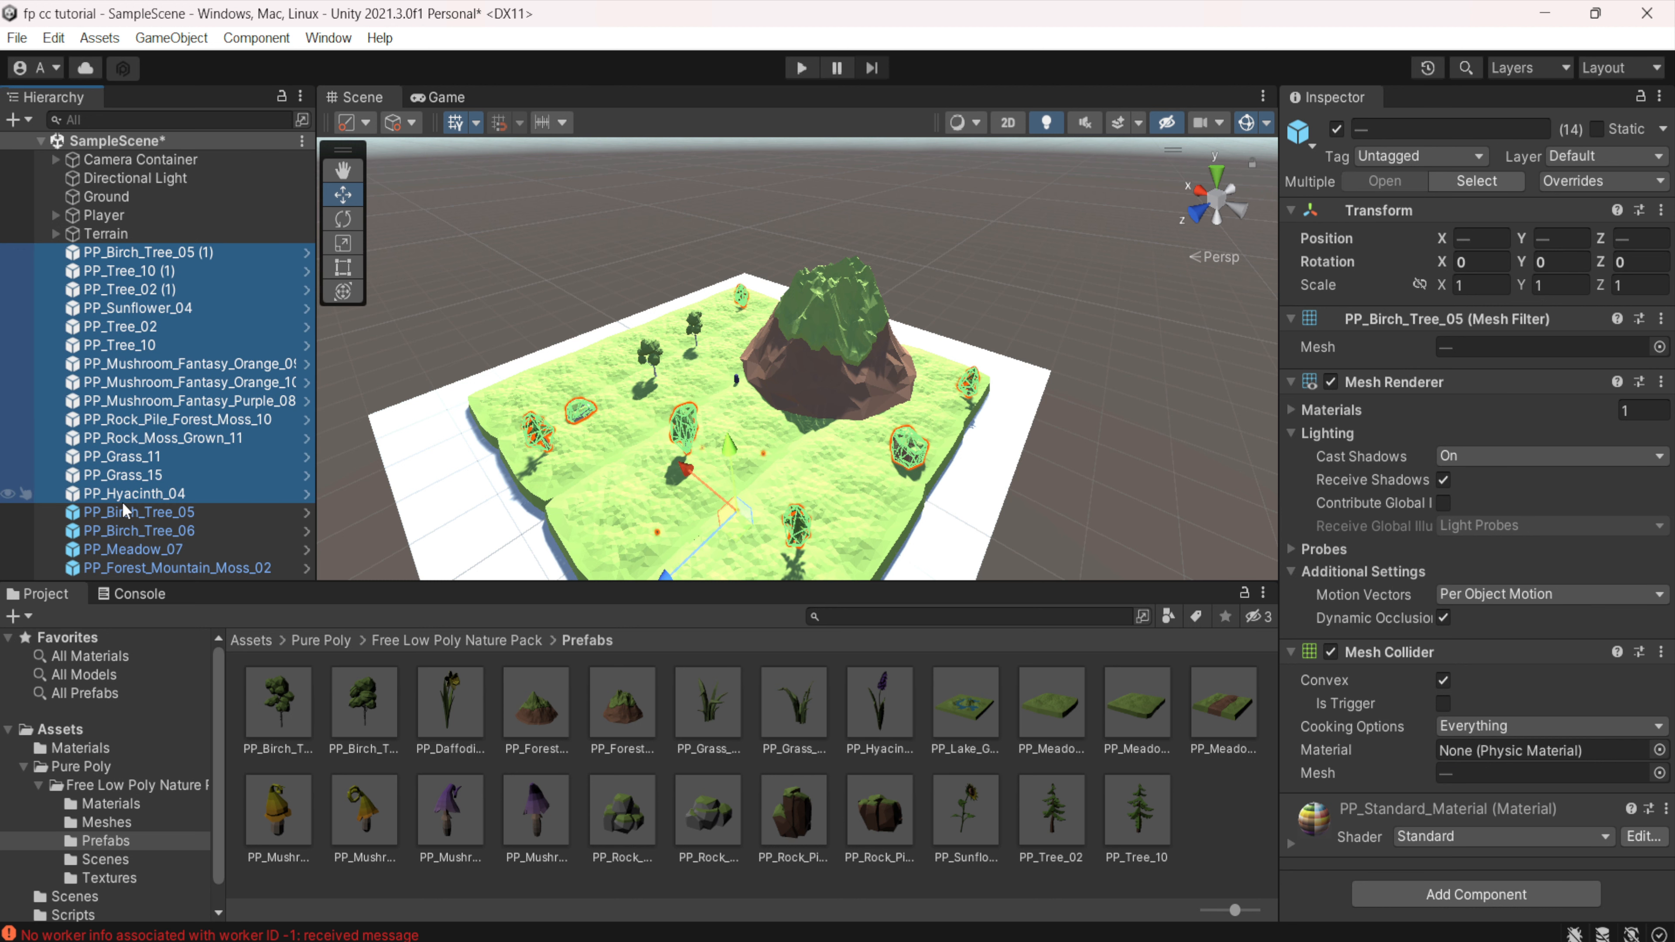
pyautogui.click(55, 235)
pyautogui.click(56, 235)
pyautogui.click(49, 548)
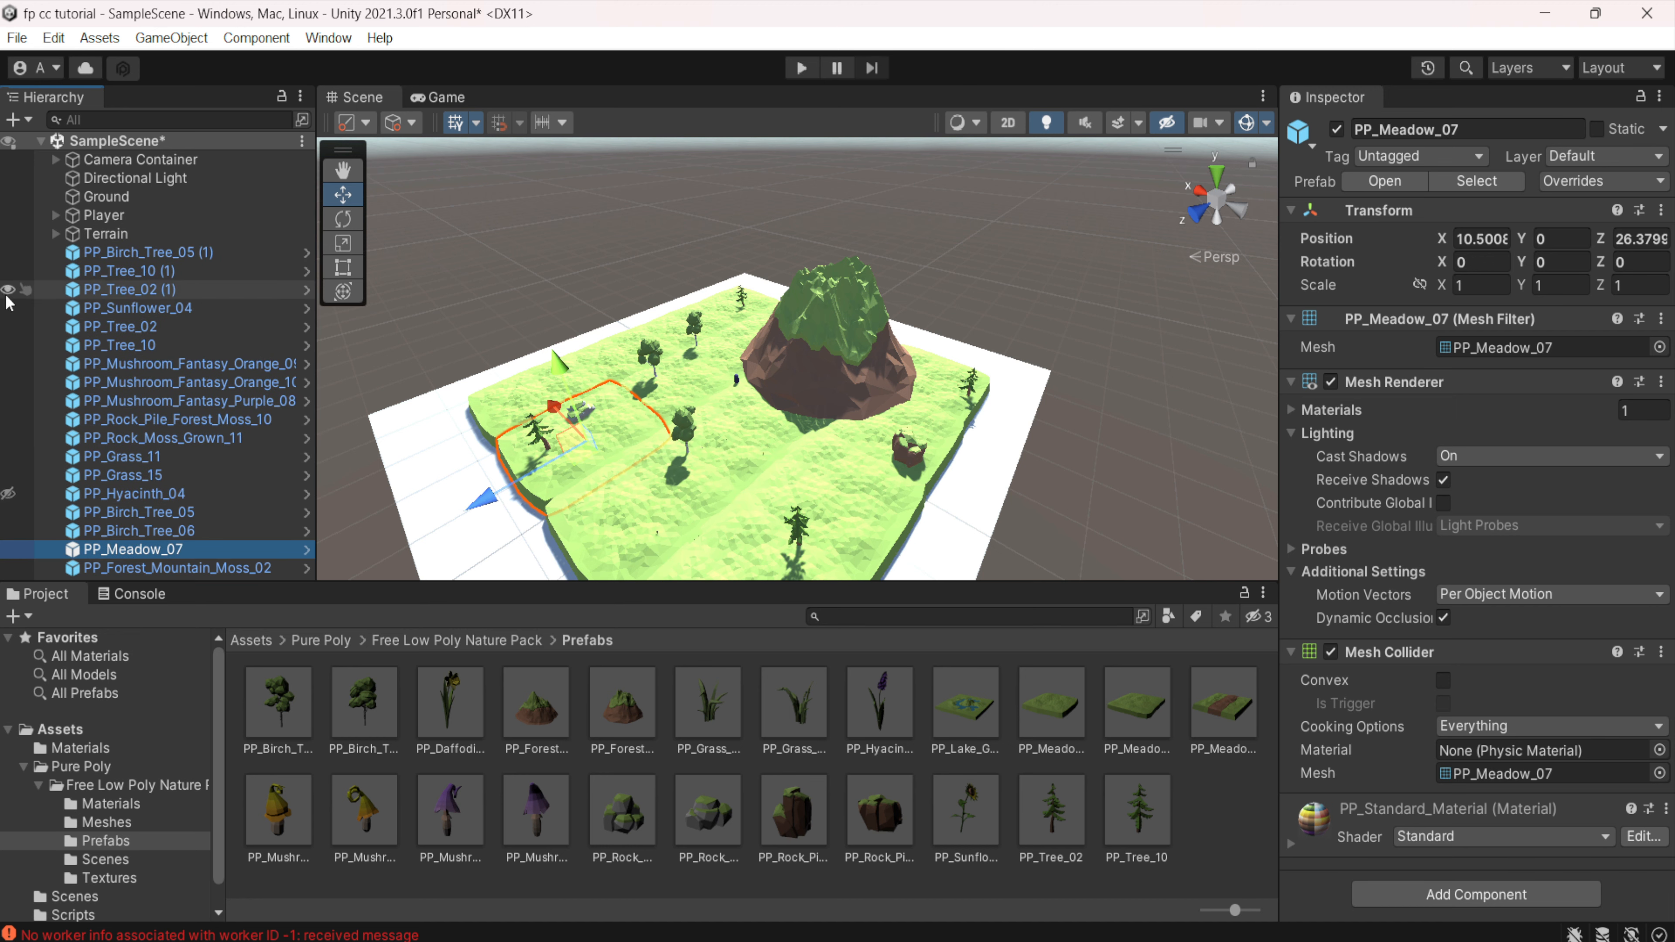
pyautogui.click(487, 291)
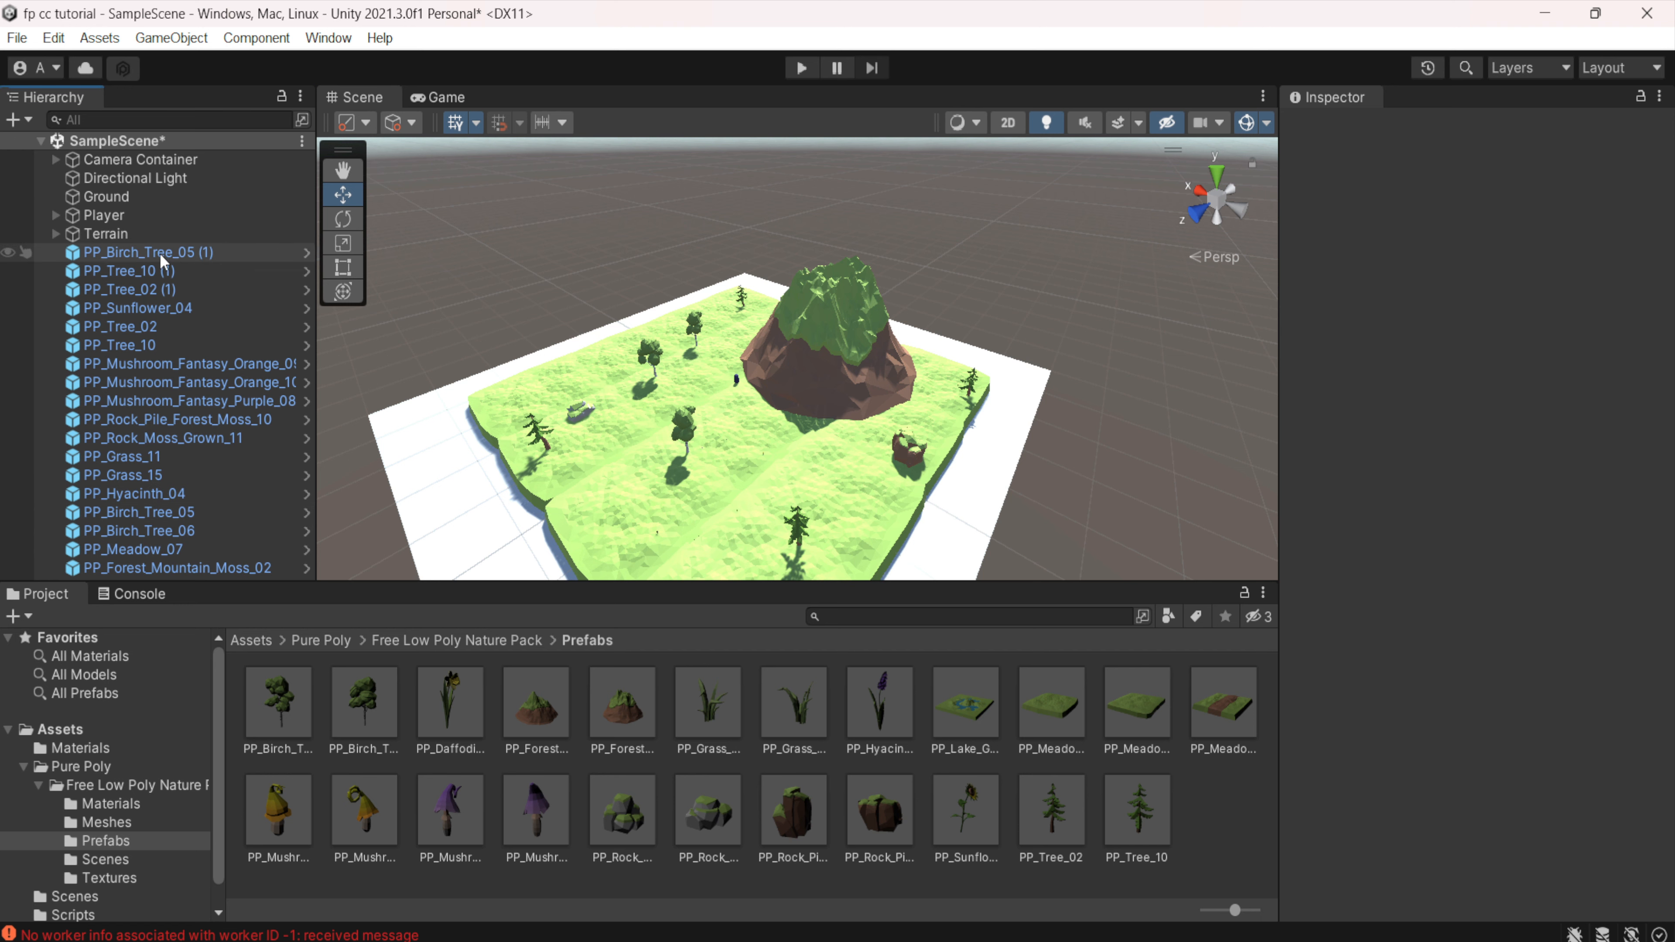
pyautogui.click(57, 235)
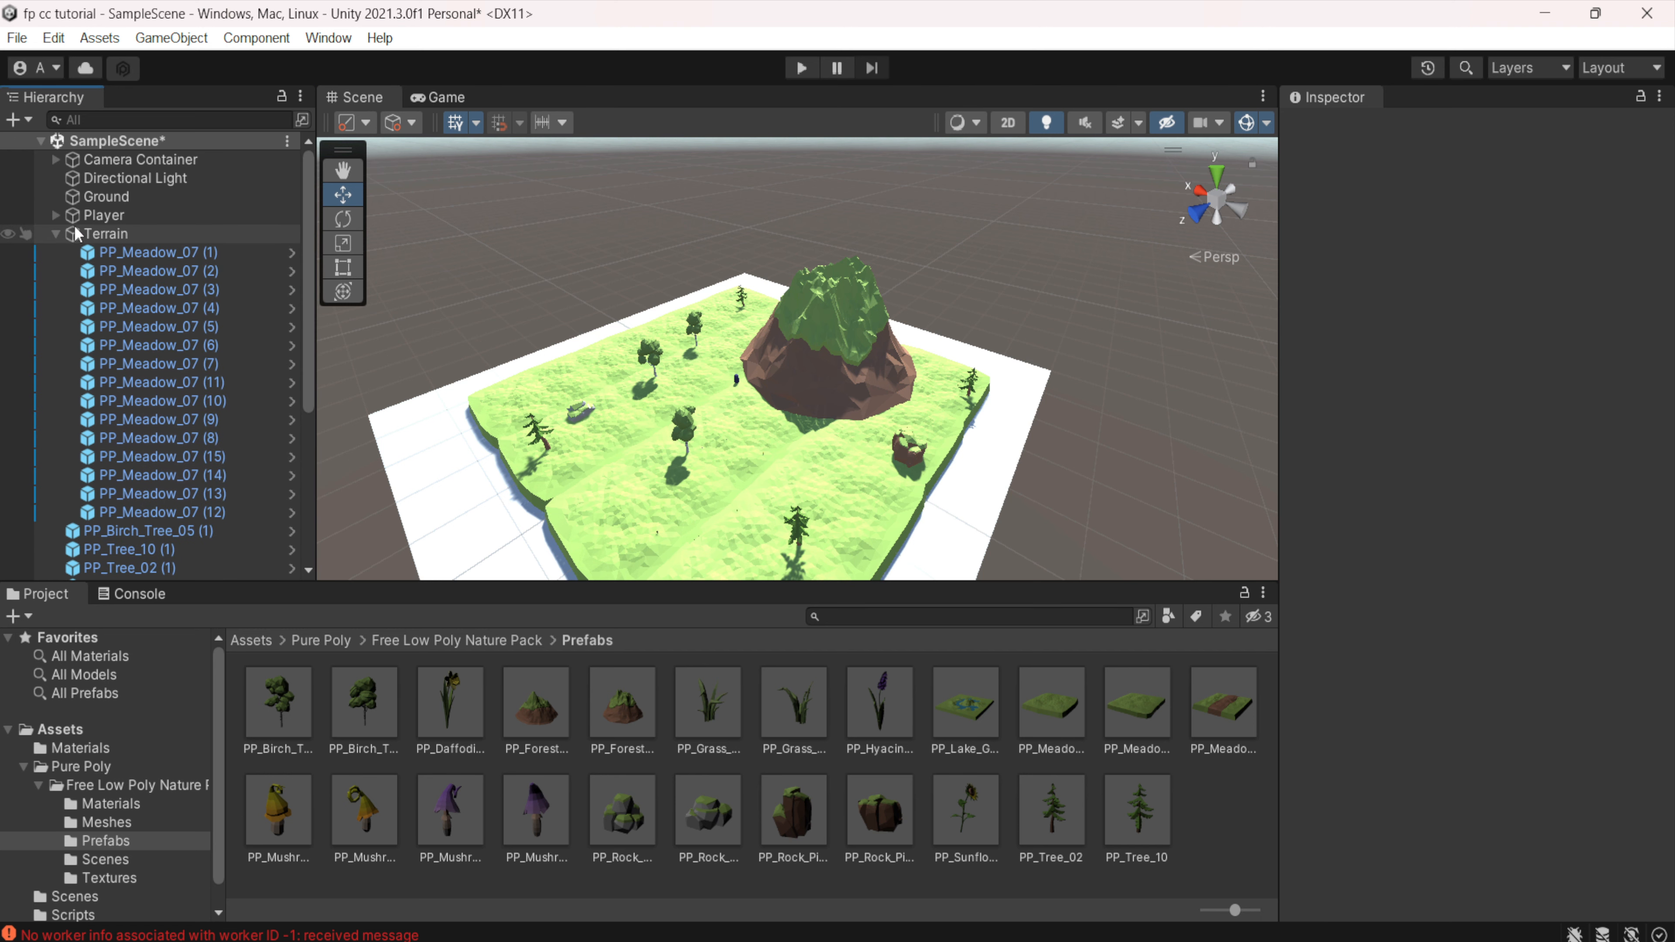
pyautogui.click(55, 233)
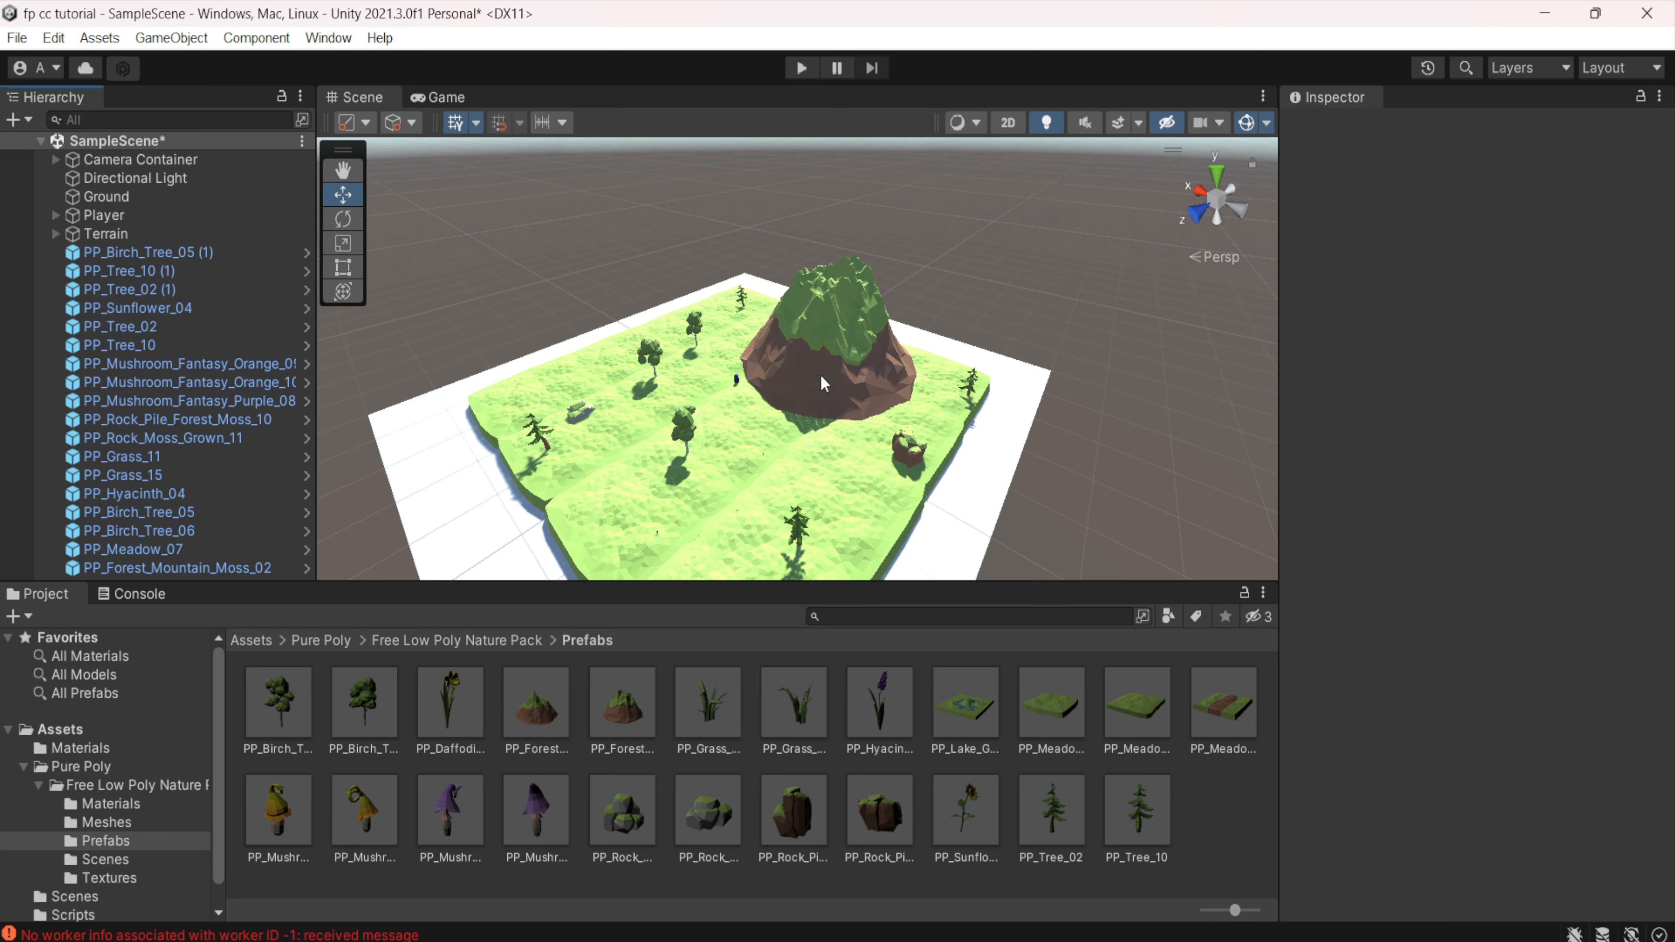
pyautogui.scroll(-5, 821, 374)
pyautogui.scroll(3, 833, 440)
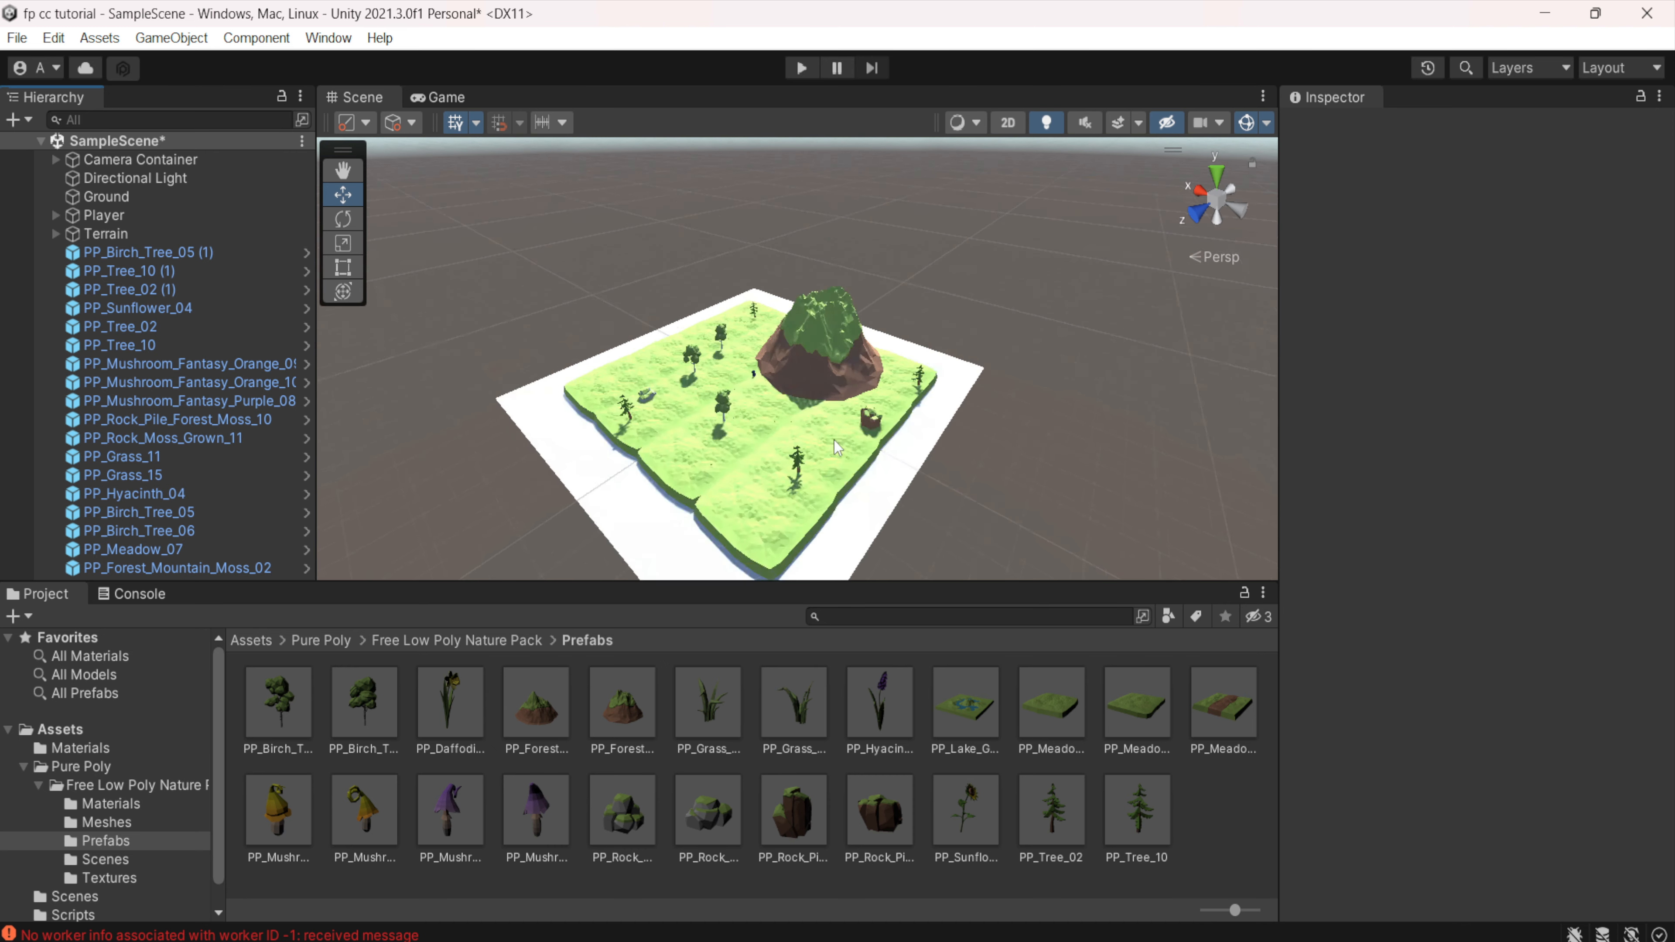
pyautogui.scroll(6, 833, 440)
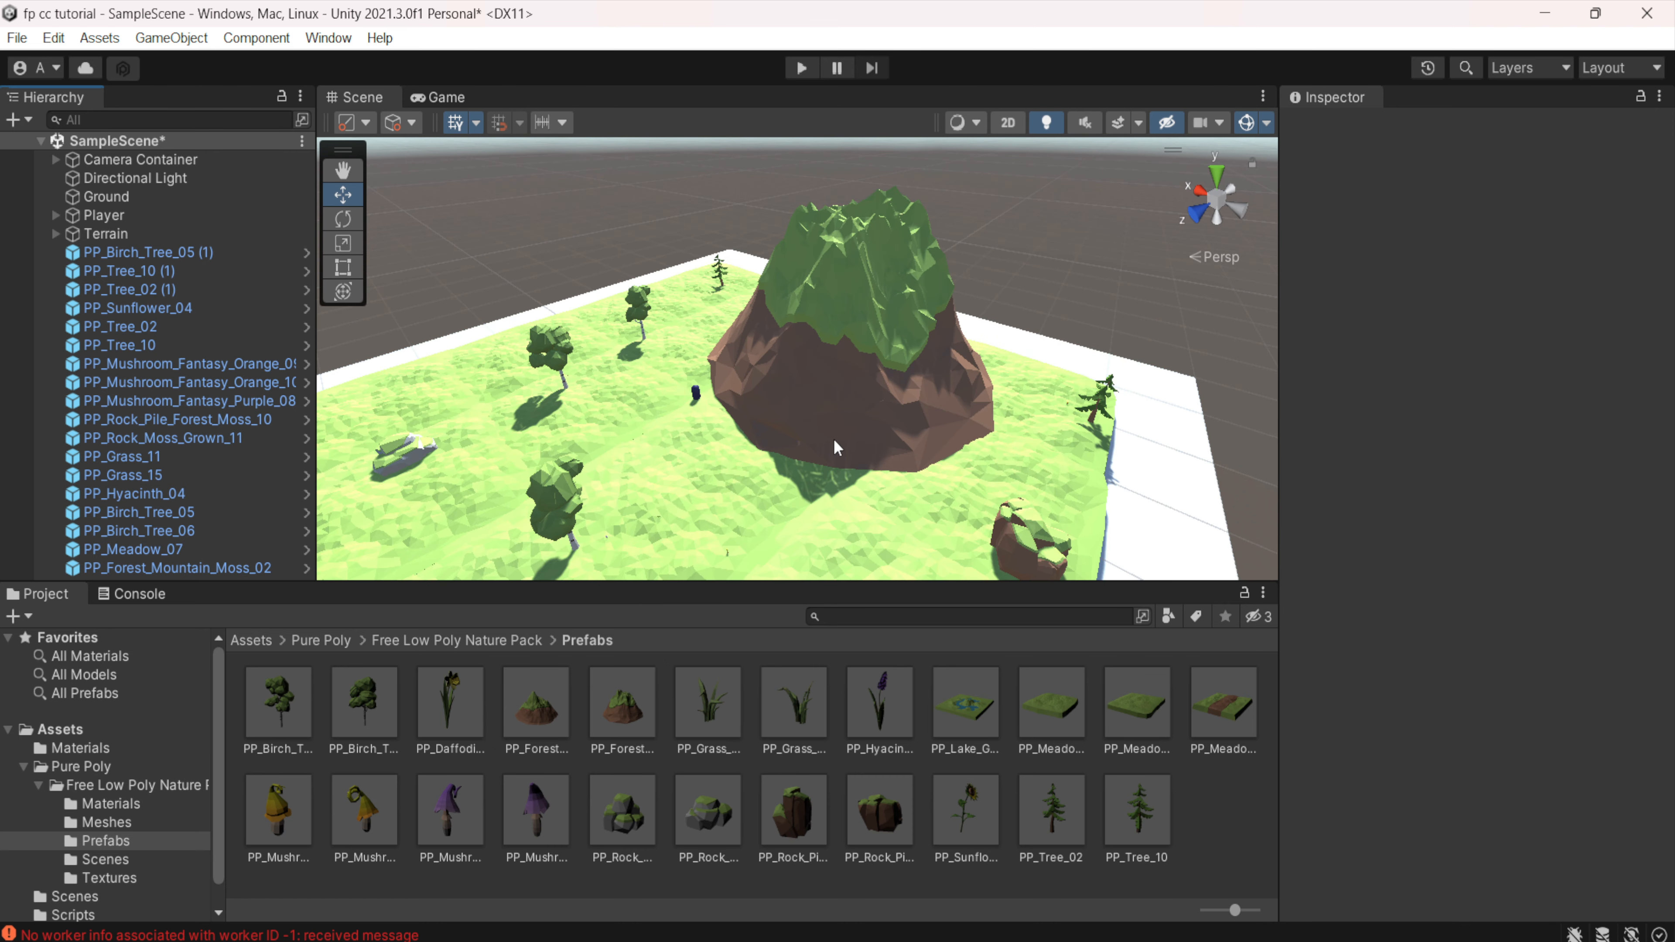
pyautogui.scroll(3, 827, 441)
pyautogui.scroll(-3, 826, 440)
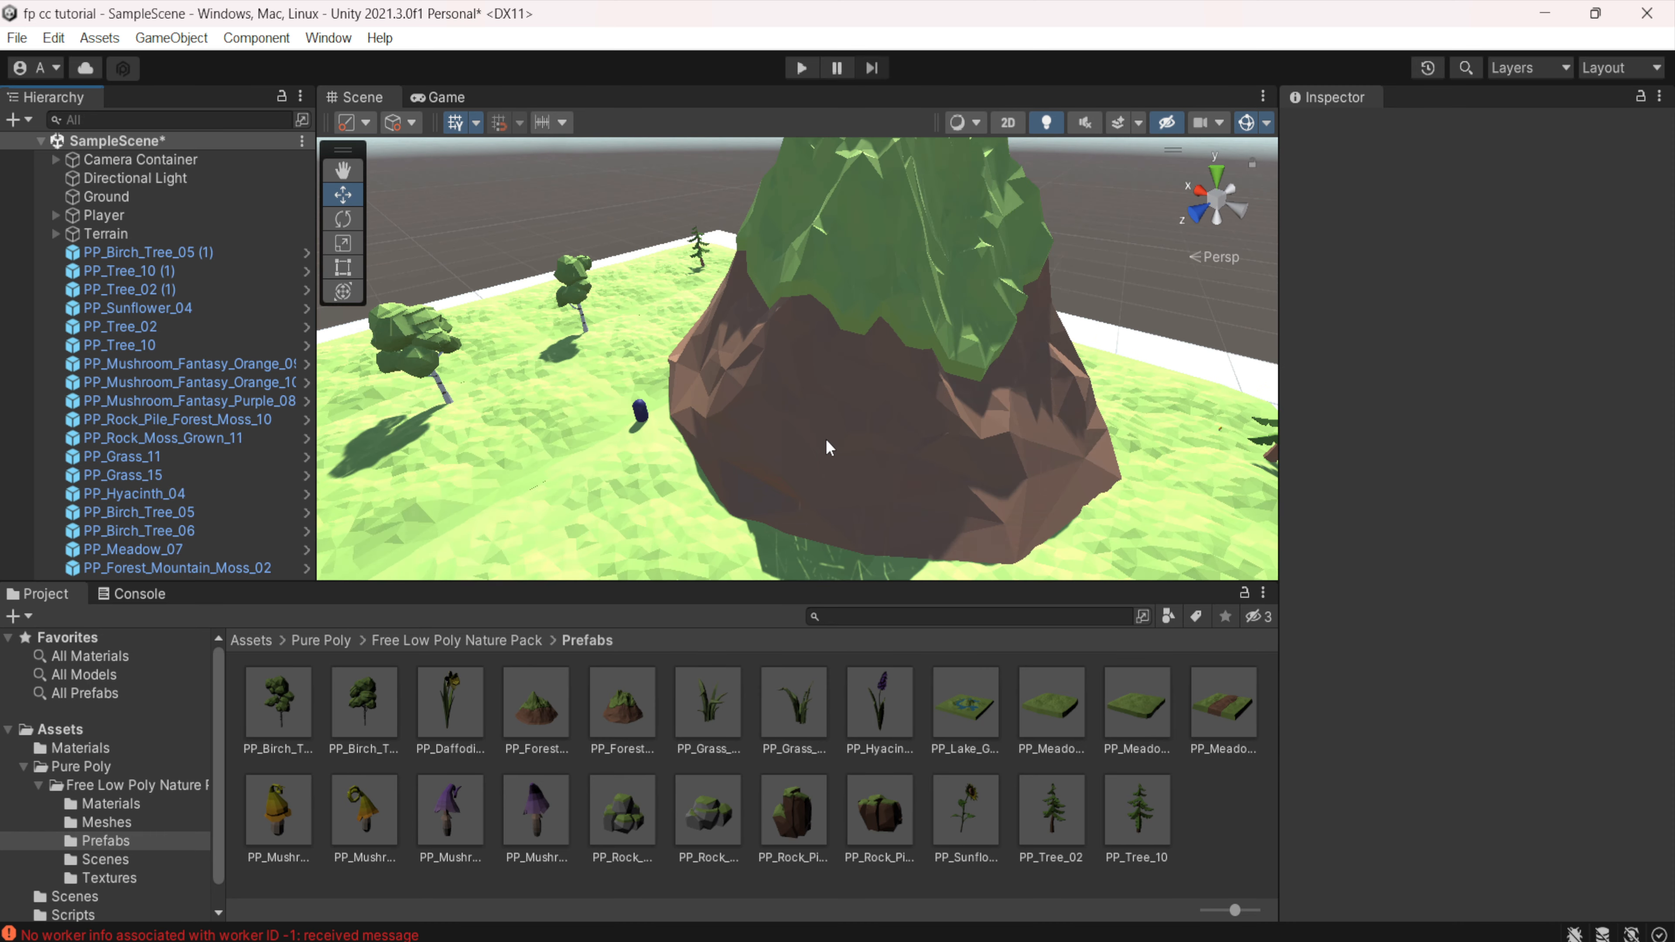
pyautogui.scroll(-5, 826, 441)
pyautogui.scroll(4, 827, 440)
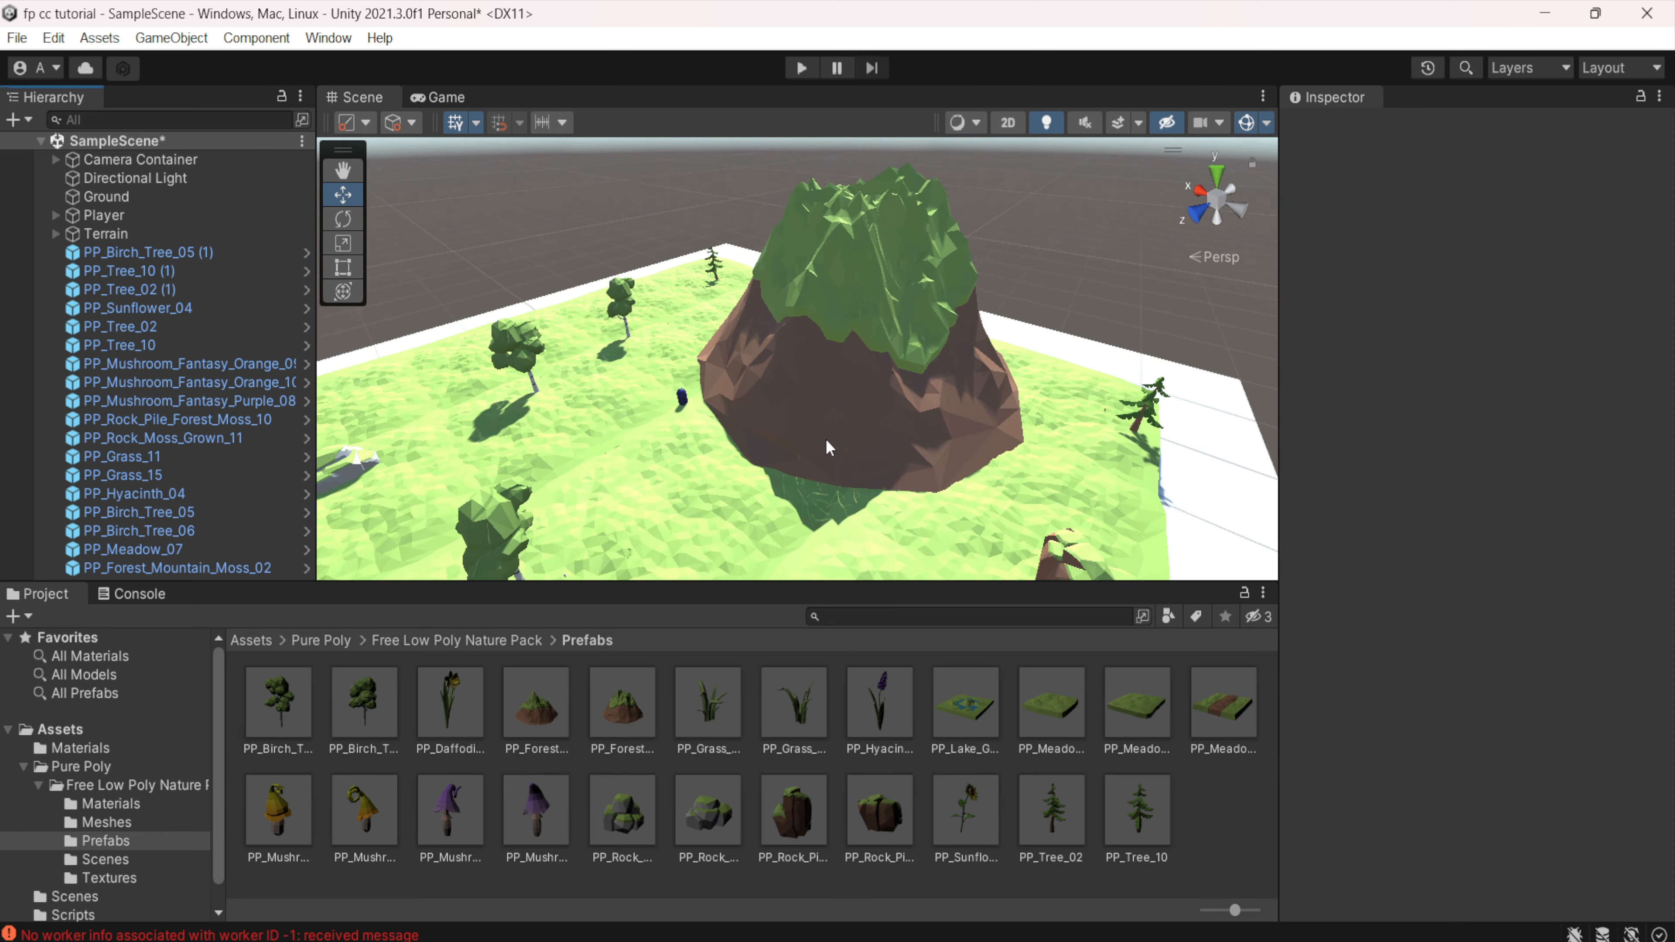
pyautogui.scroll(2, 826, 438)
pyautogui.scroll(-5, 826, 439)
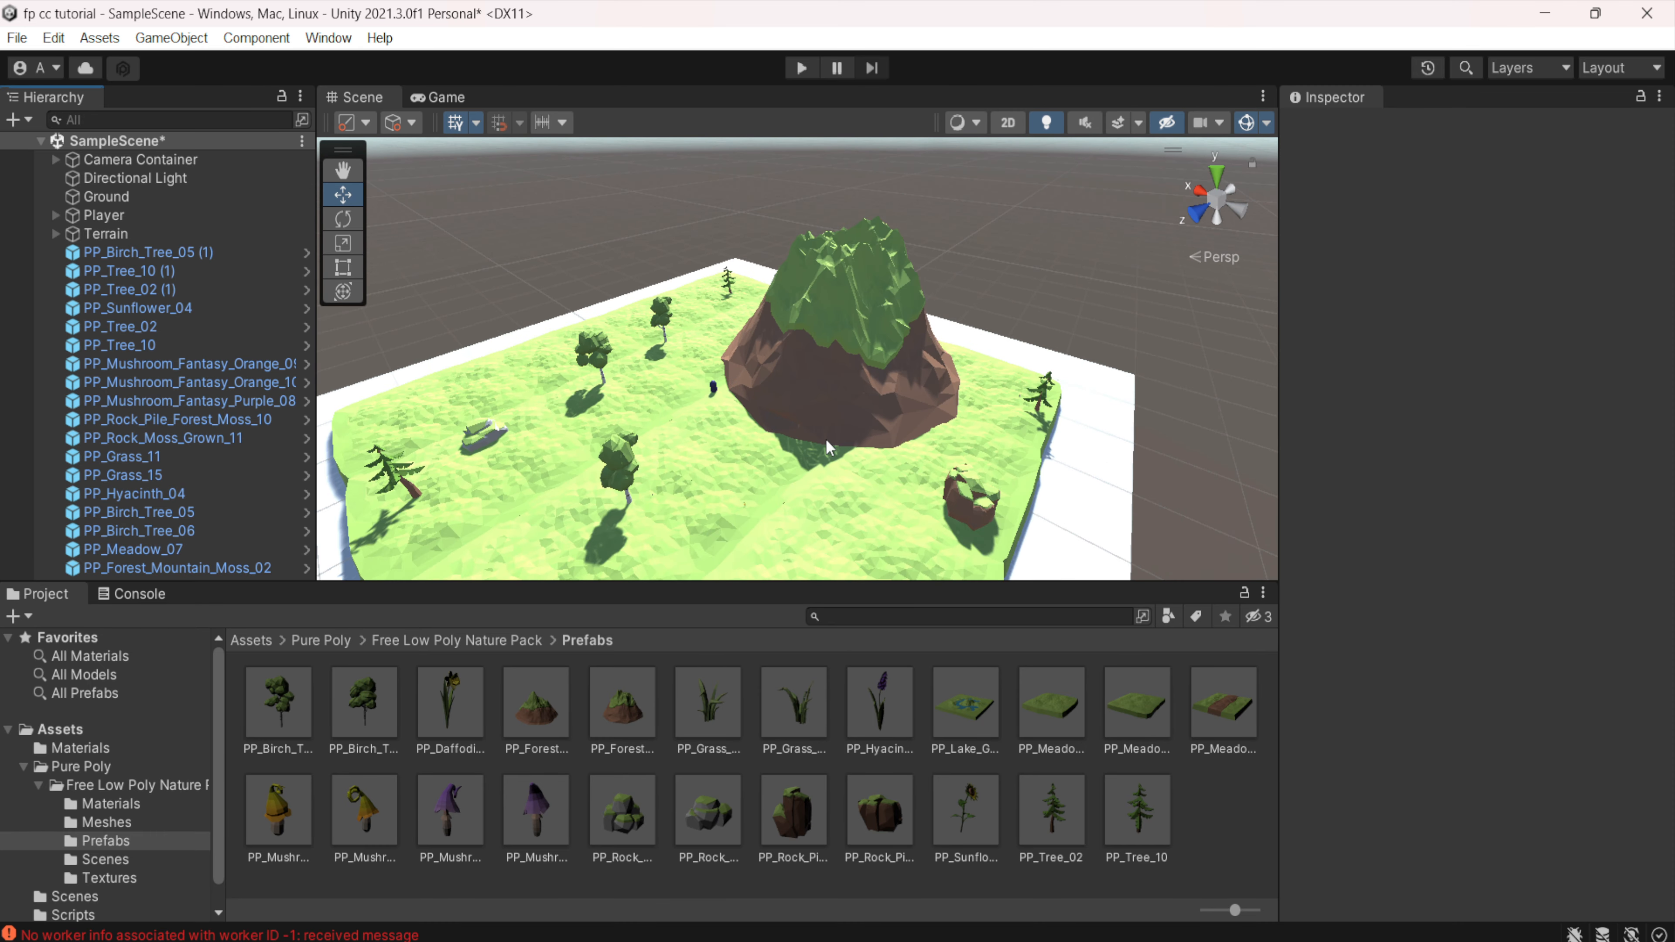
# - Assign the Terrain object to the Ground layer, applying the change to all its child objects
pyautogui.click(105, 234)
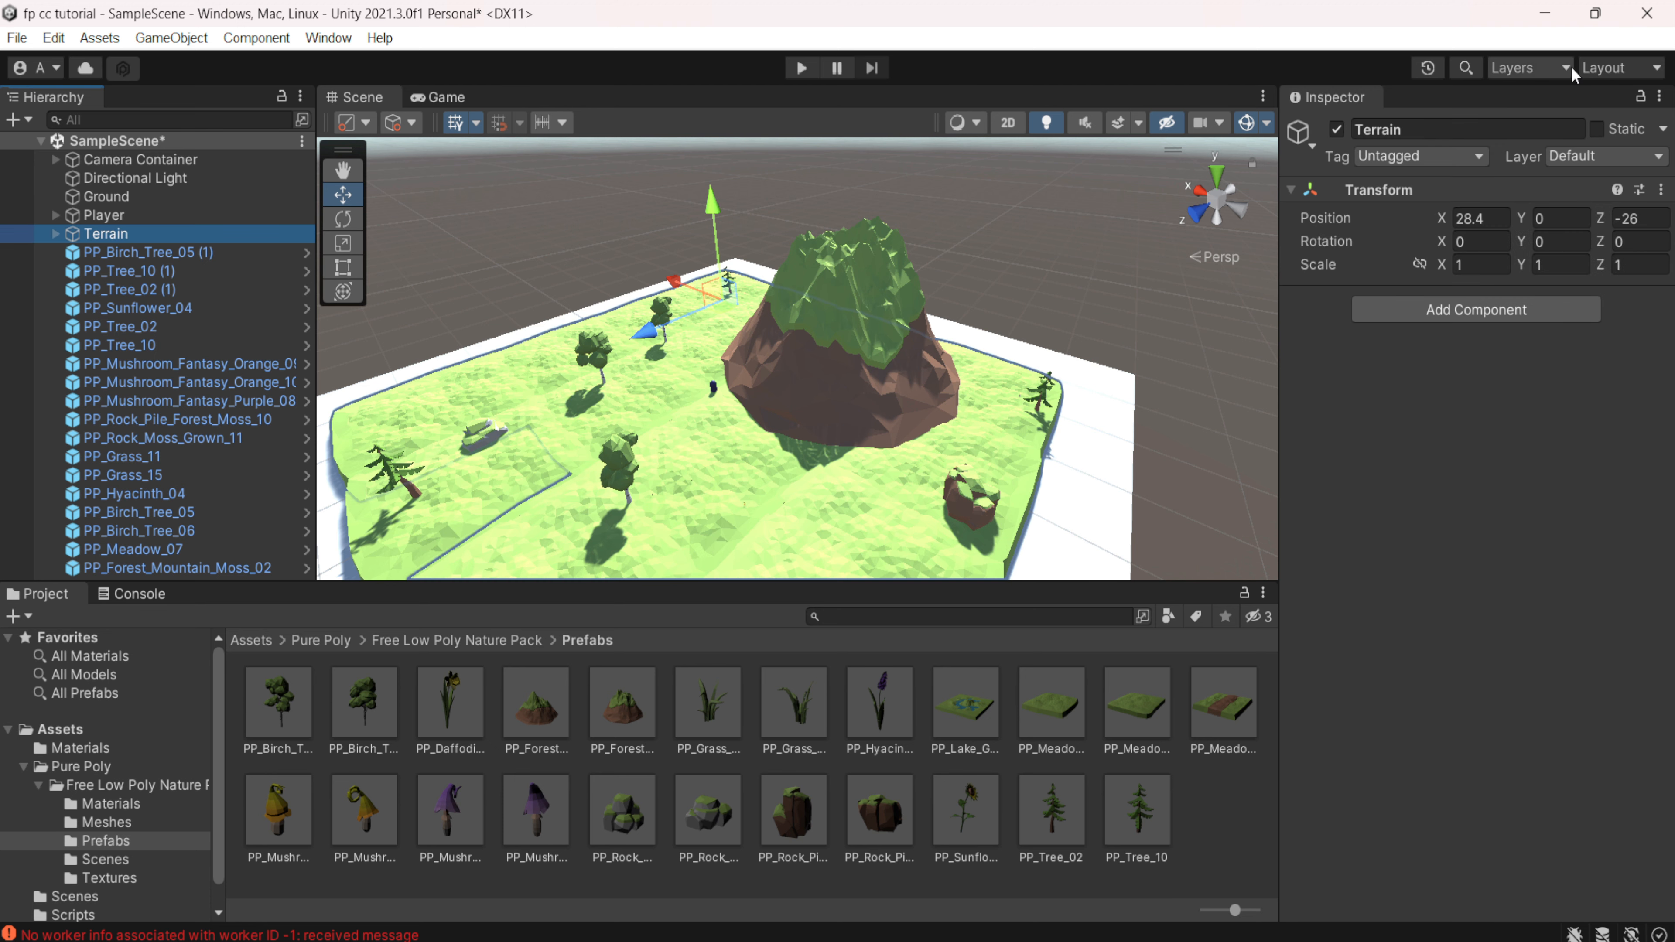
pyautogui.click(1589, 155)
pyautogui.click(1567, 305)
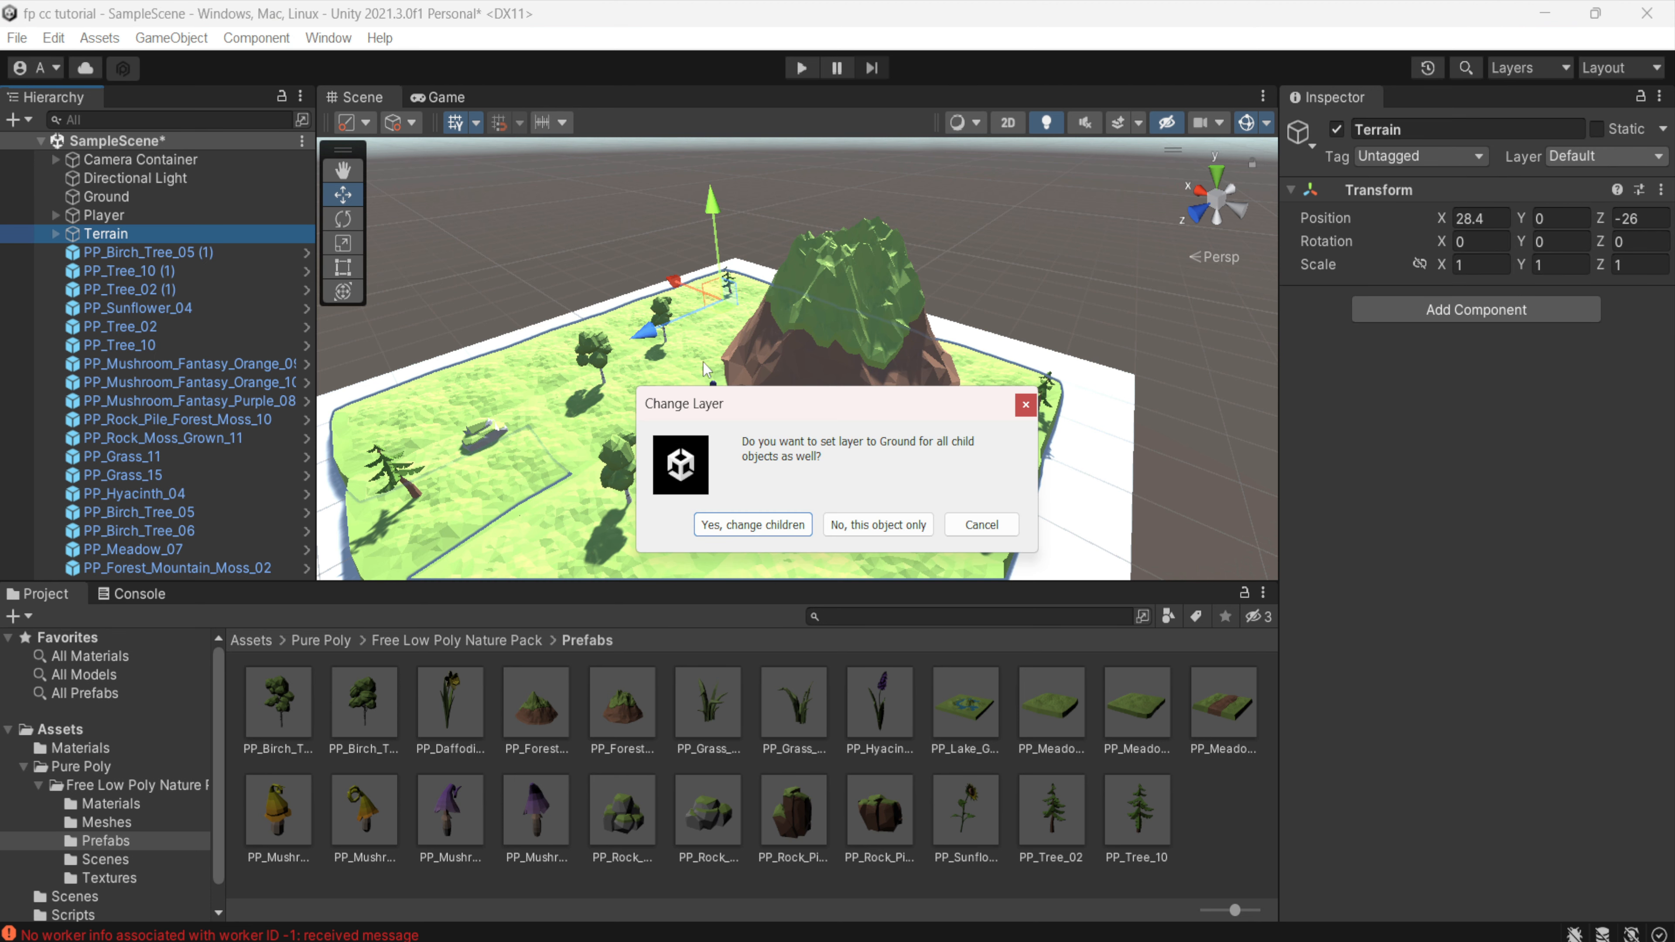
pyautogui.click(776, 526)
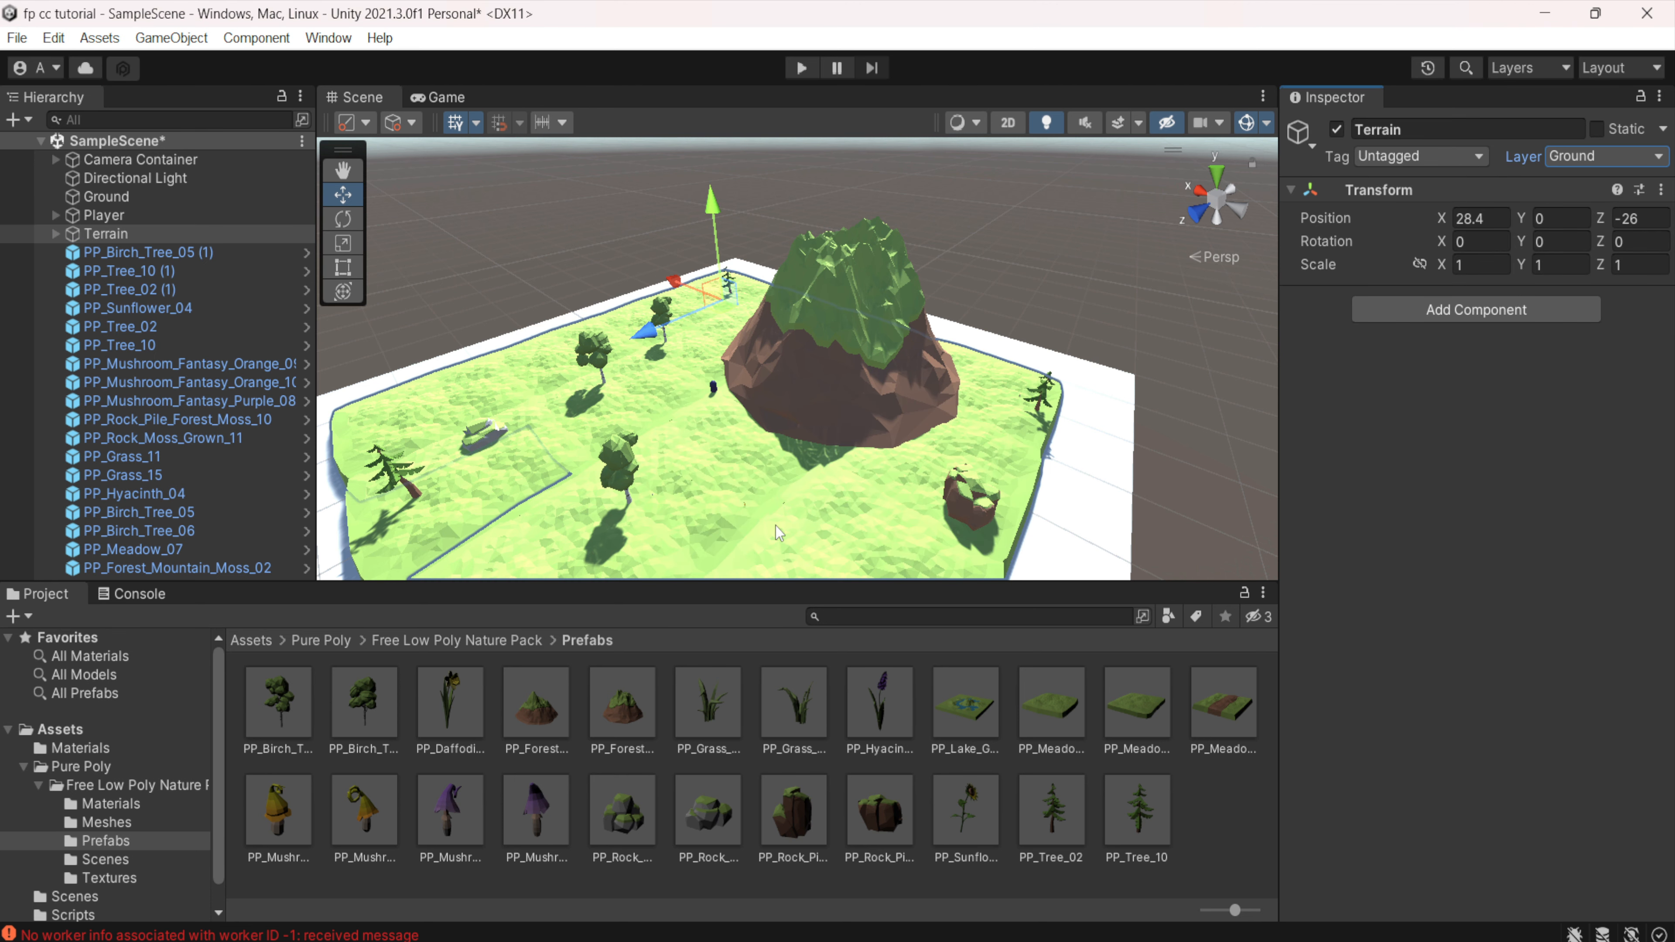
pyautogui.click(55, 235)
pyautogui.click(55, 234)
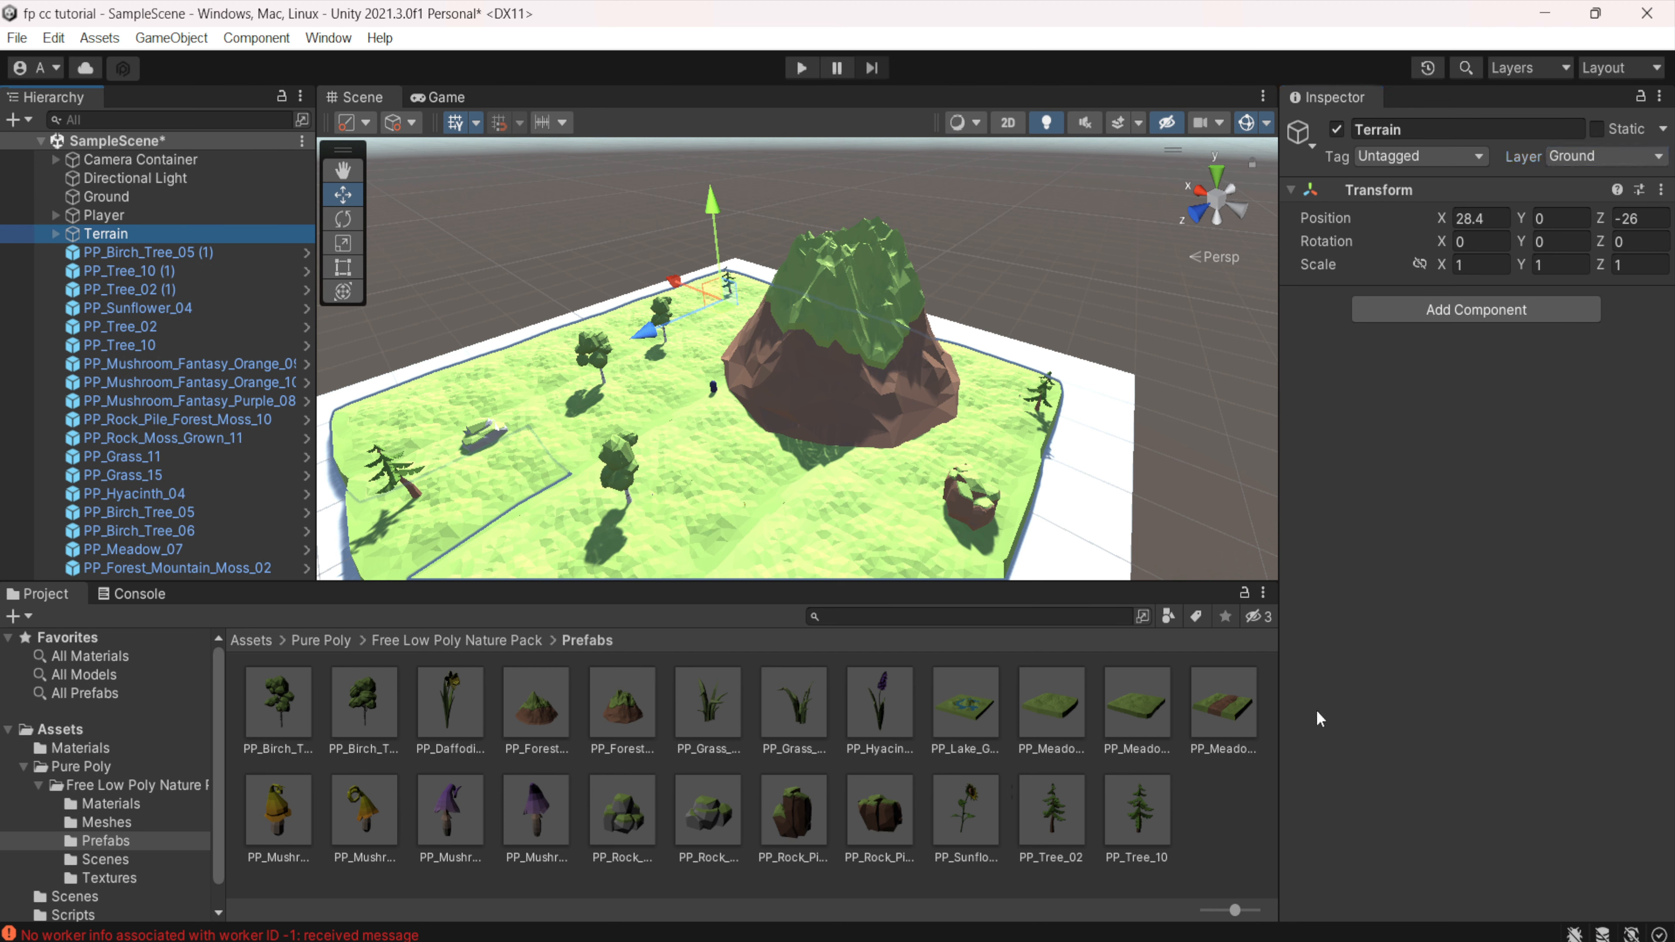
pyautogui.scroll(-10, 1049, 426)
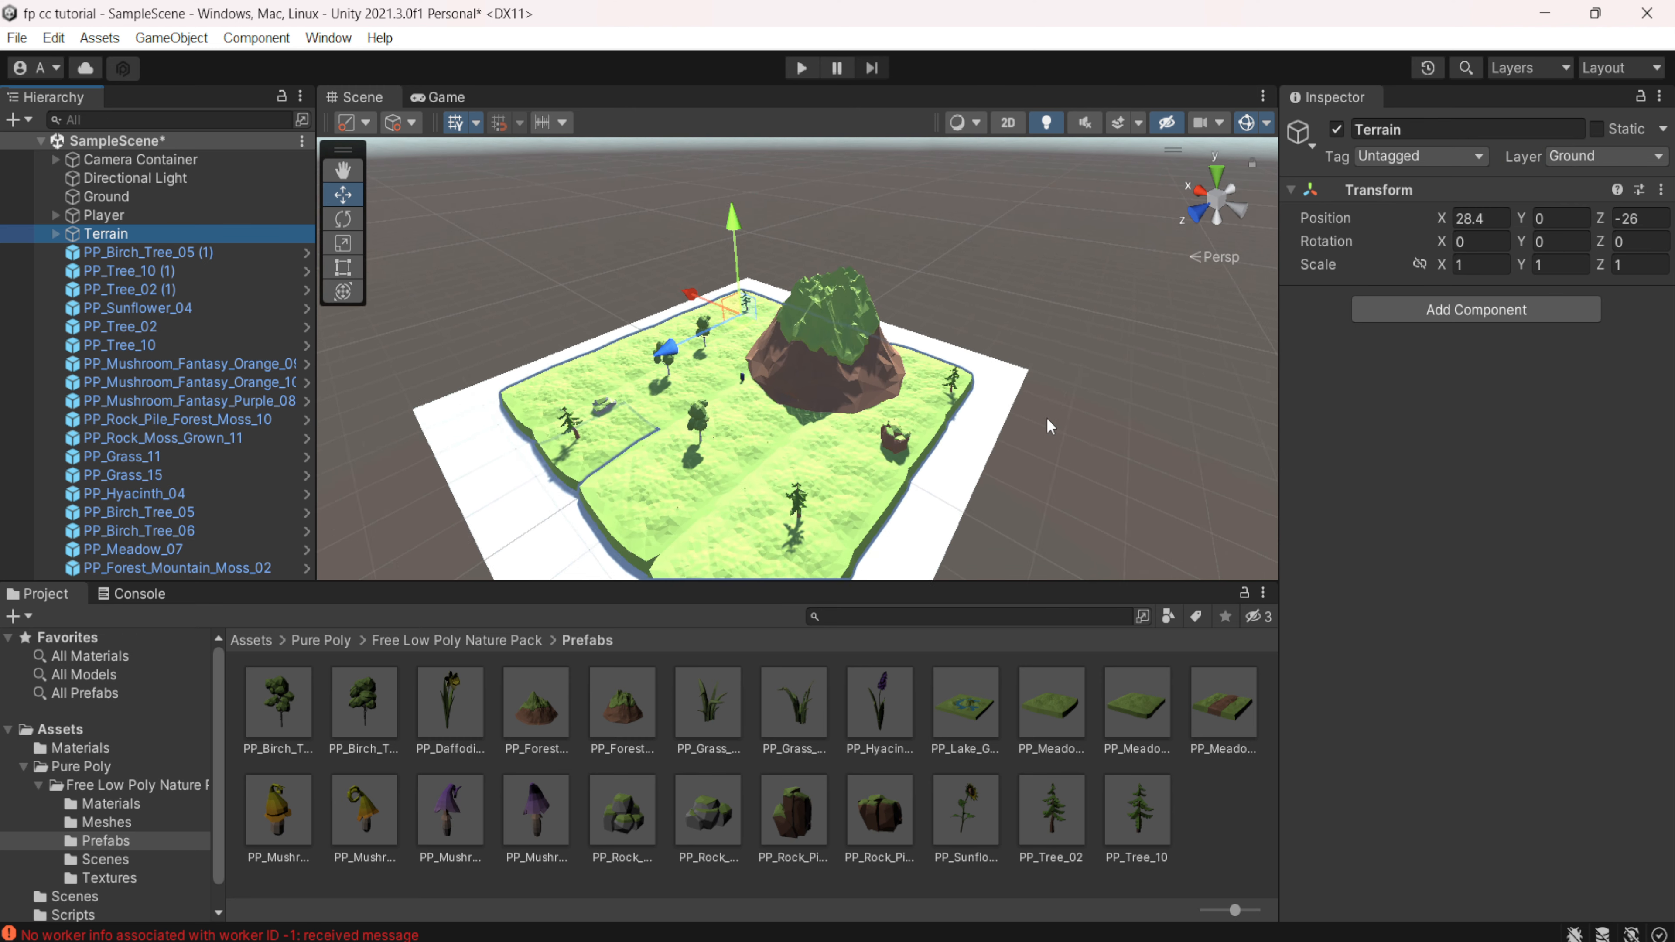
pyautogui.scroll(10, 957, 402)
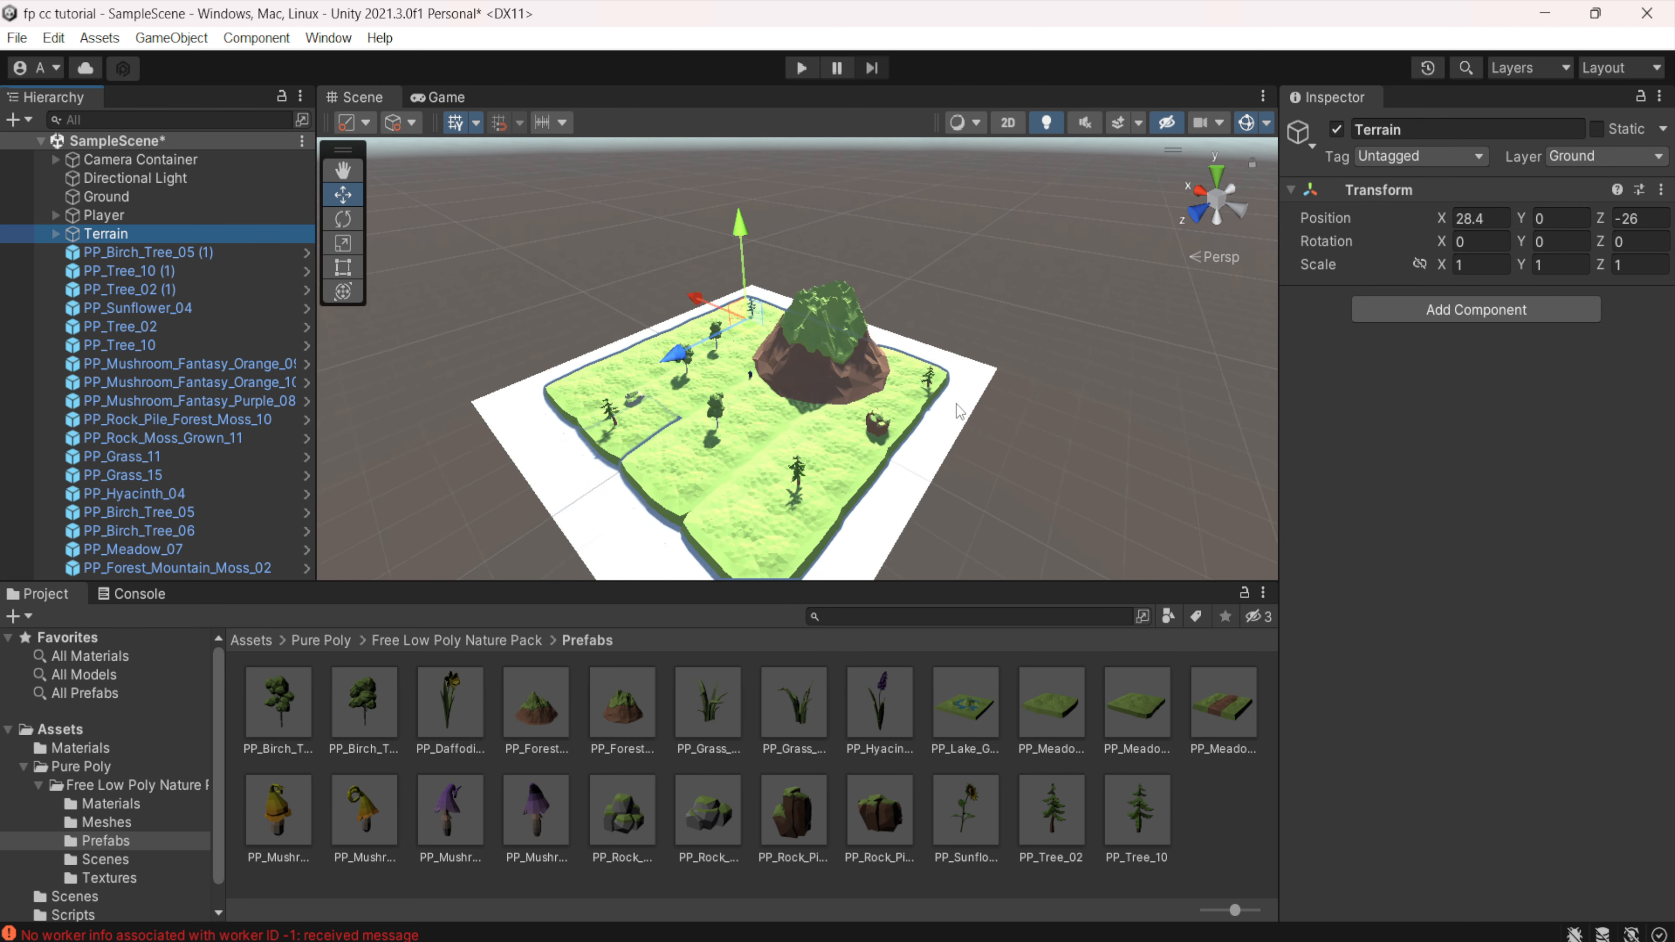
pyautogui.click(1004, 303)
pyautogui.scroll(-3, 922, 367)
pyautogui.scroll(8, 921, 367)
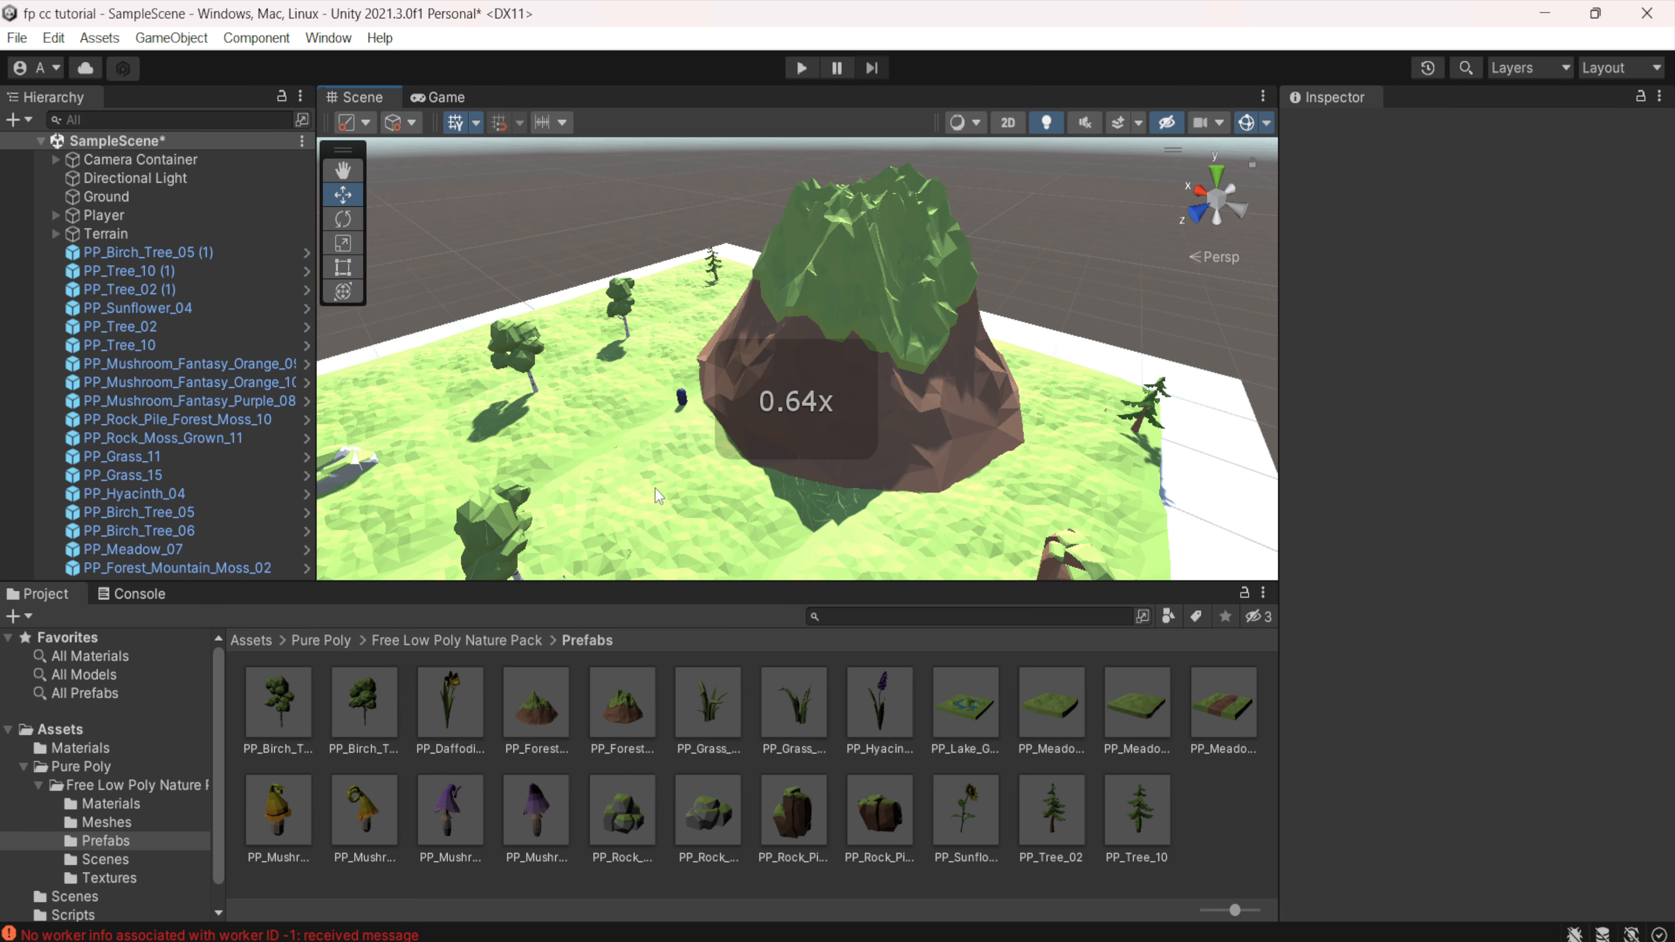
pyautogui.scroll(8, 656, 488)
pyautogui.scroll(-8, 667, 411)
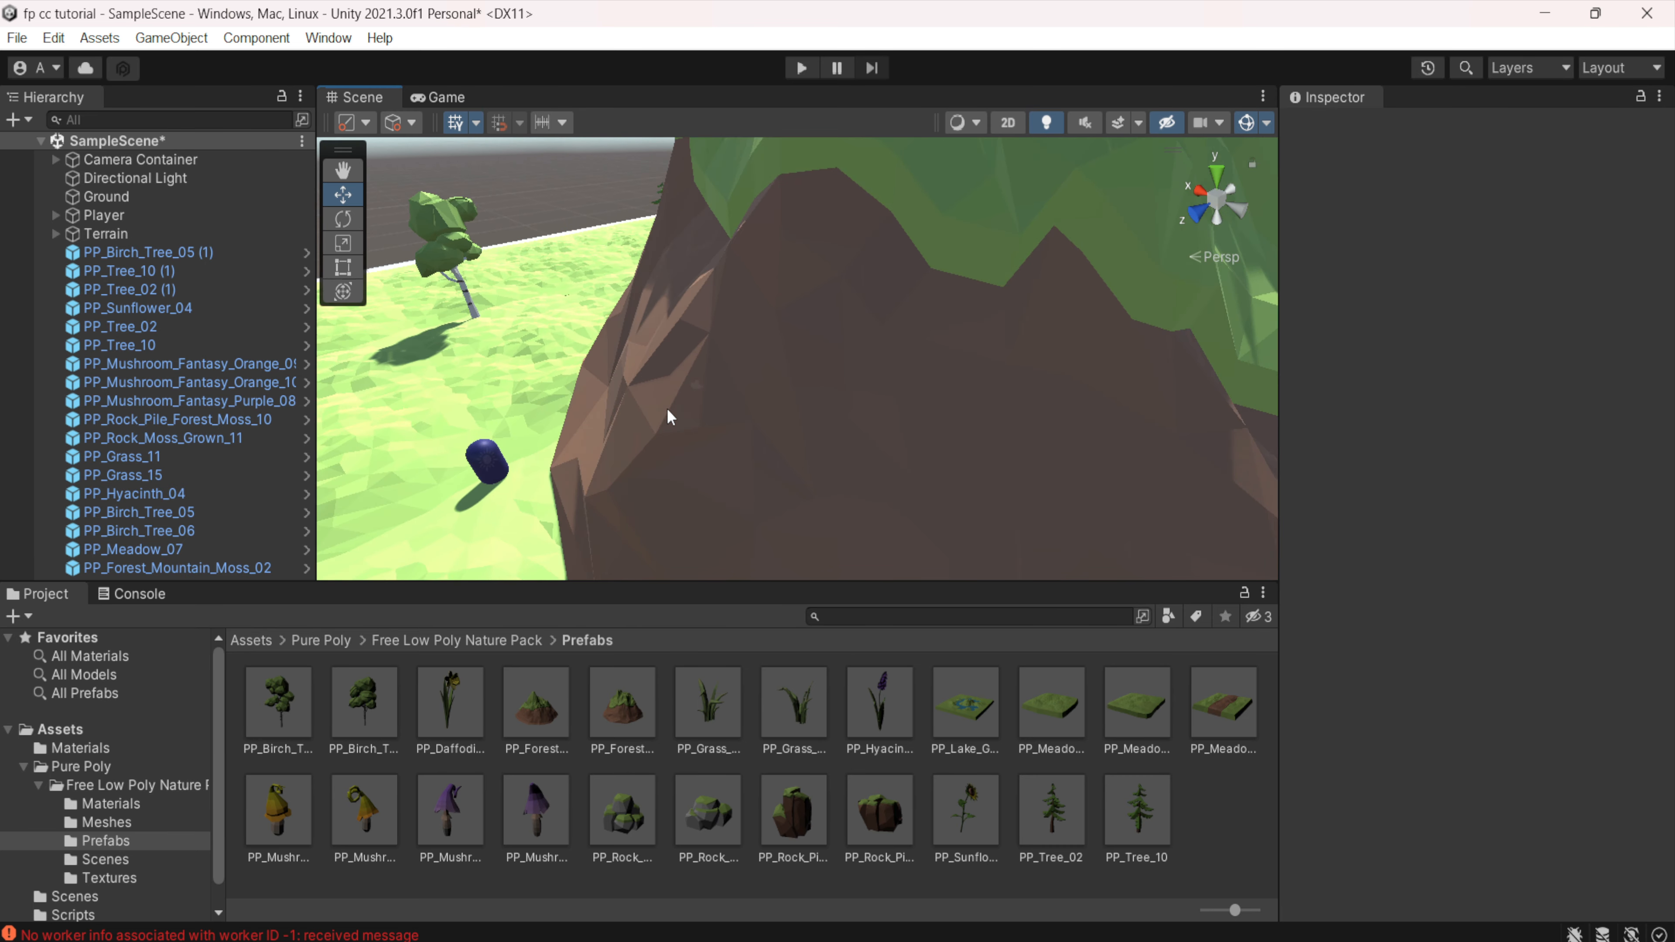
pyautogui.scroll(-10, 667, 414)
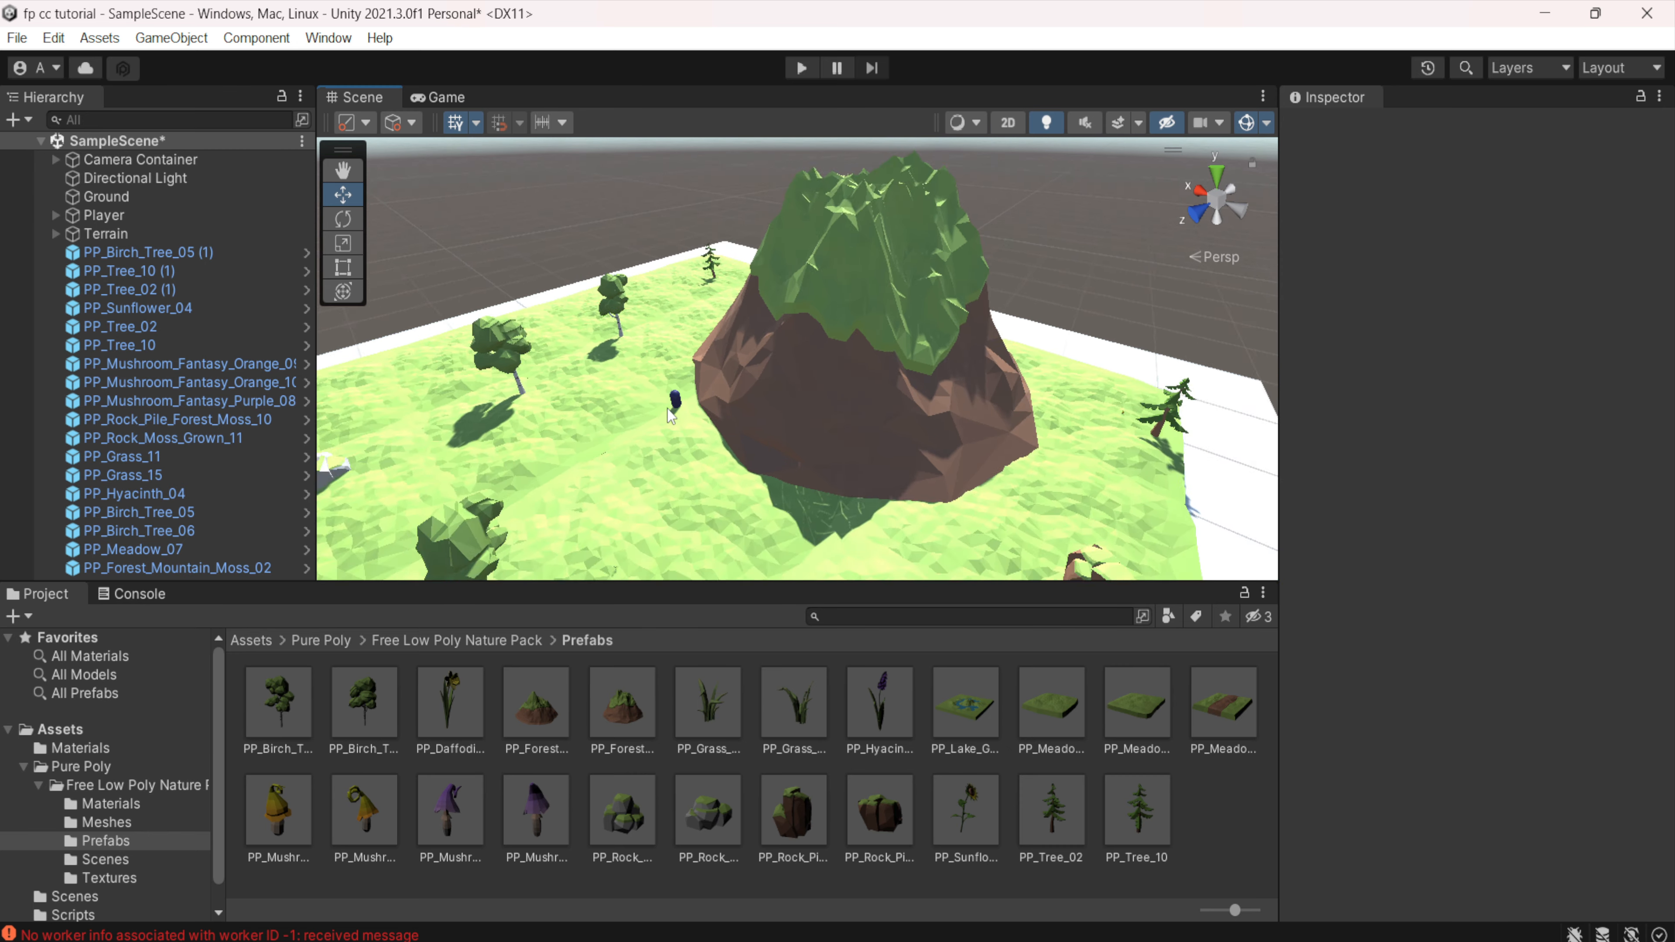
pyautogui.scroll(-2, 663, 407)
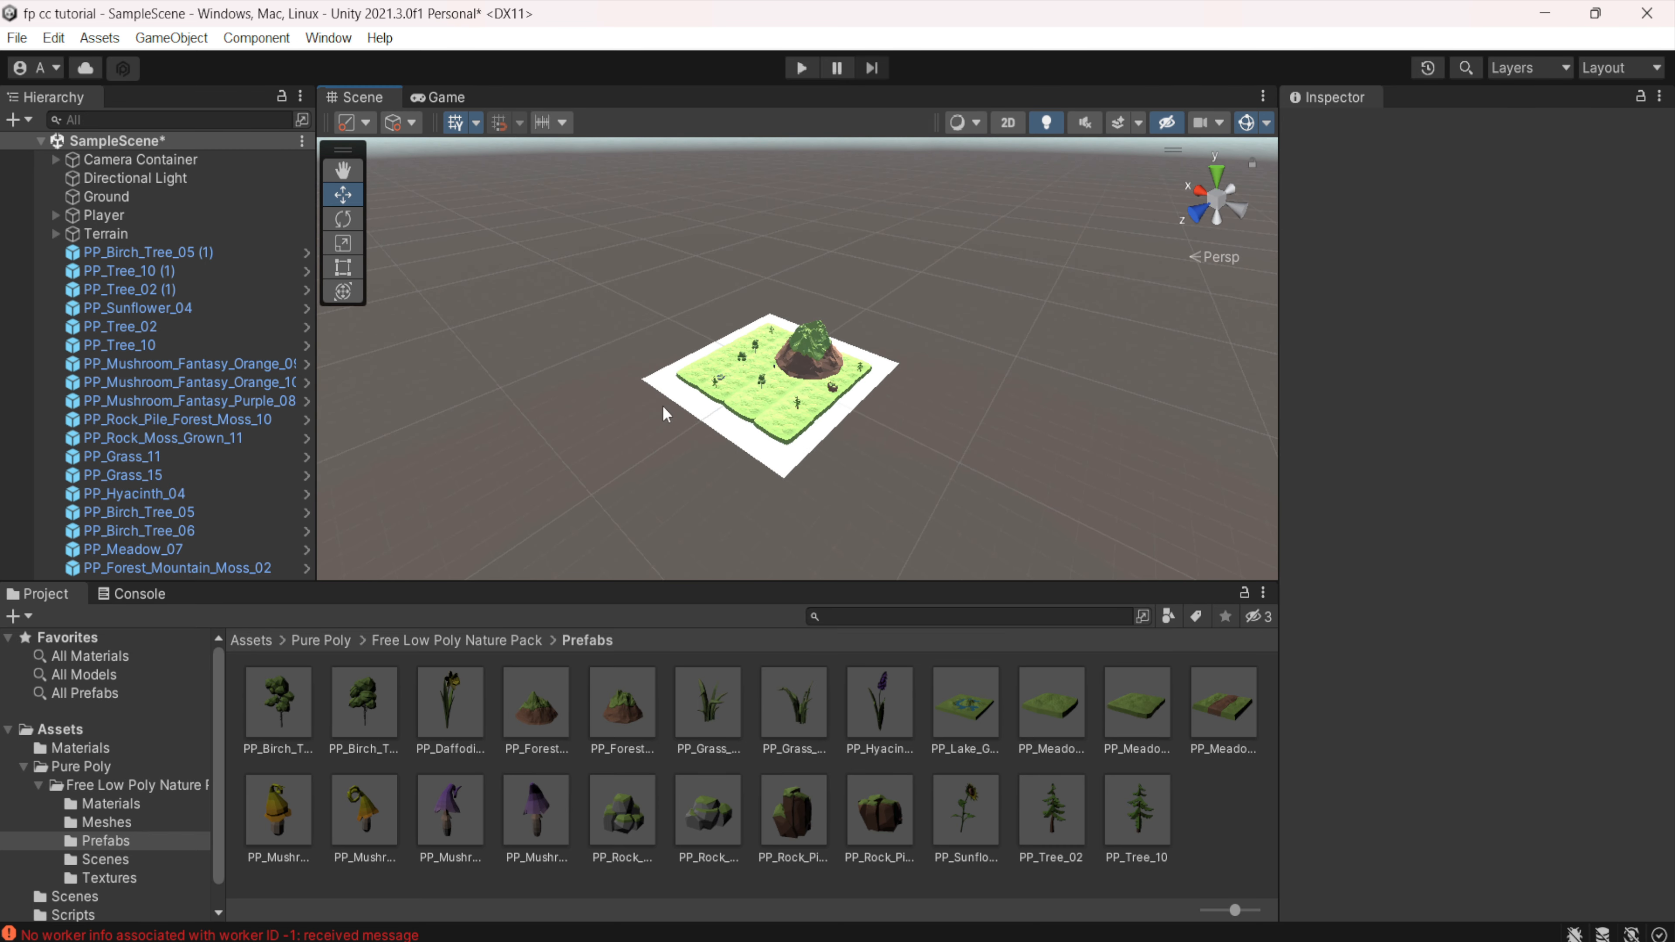
pyautogui.scroll(8, 664, 407)
pyautogui.scroll(10, 664, 407)
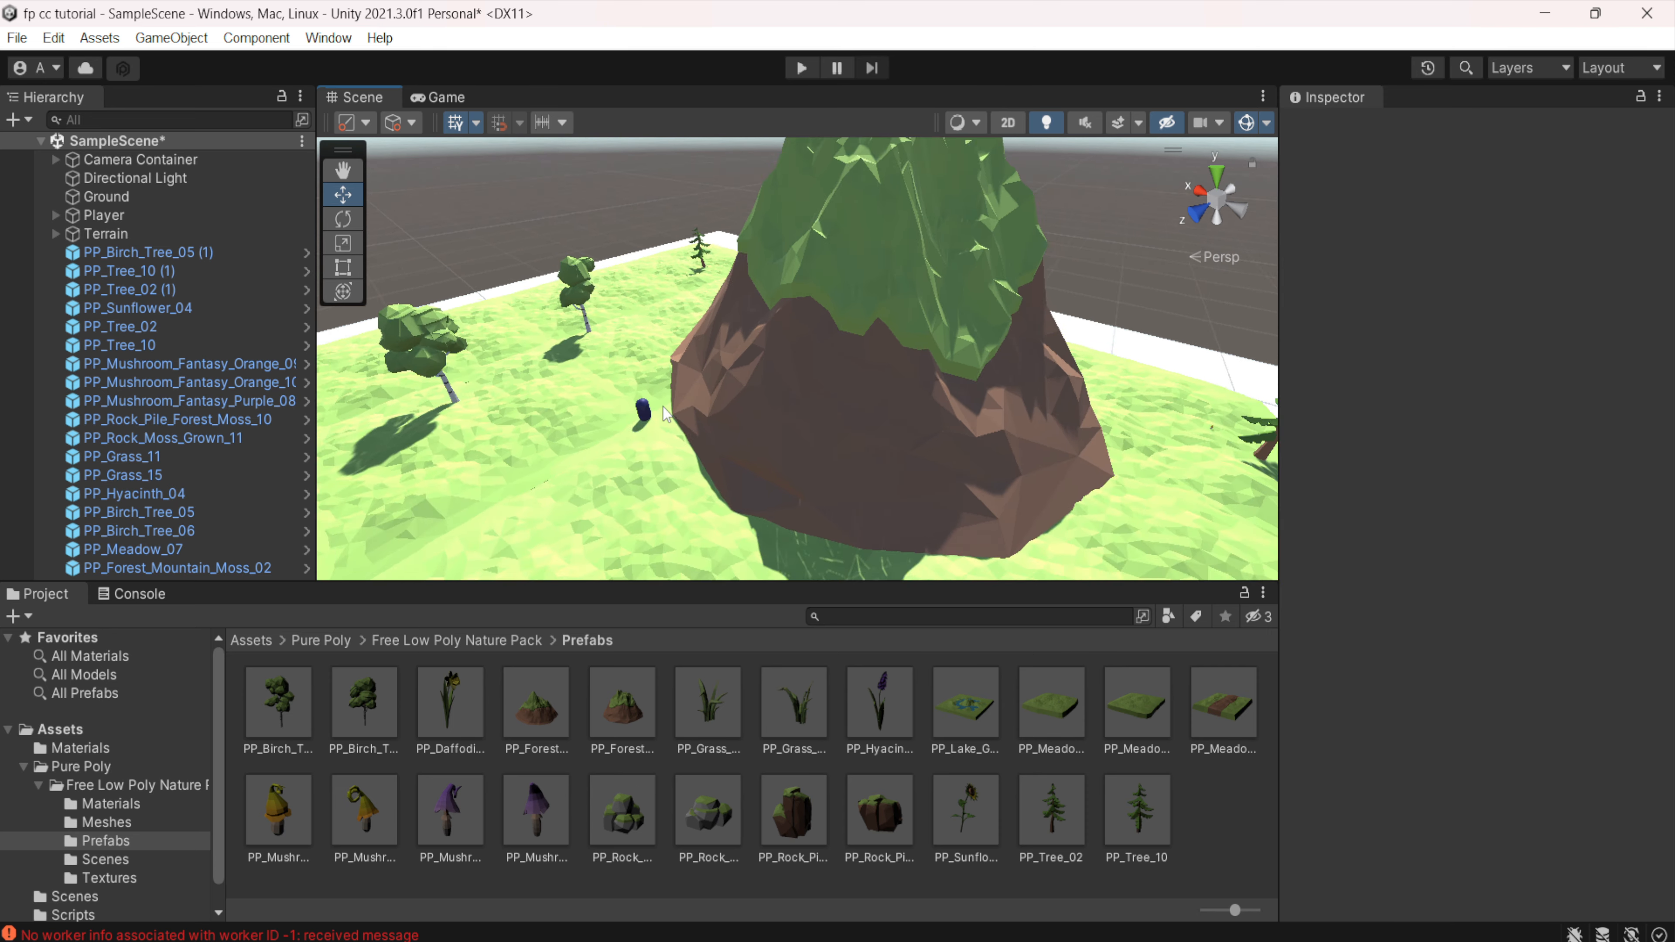
pyautogui.scroll(-12, 664, 407)
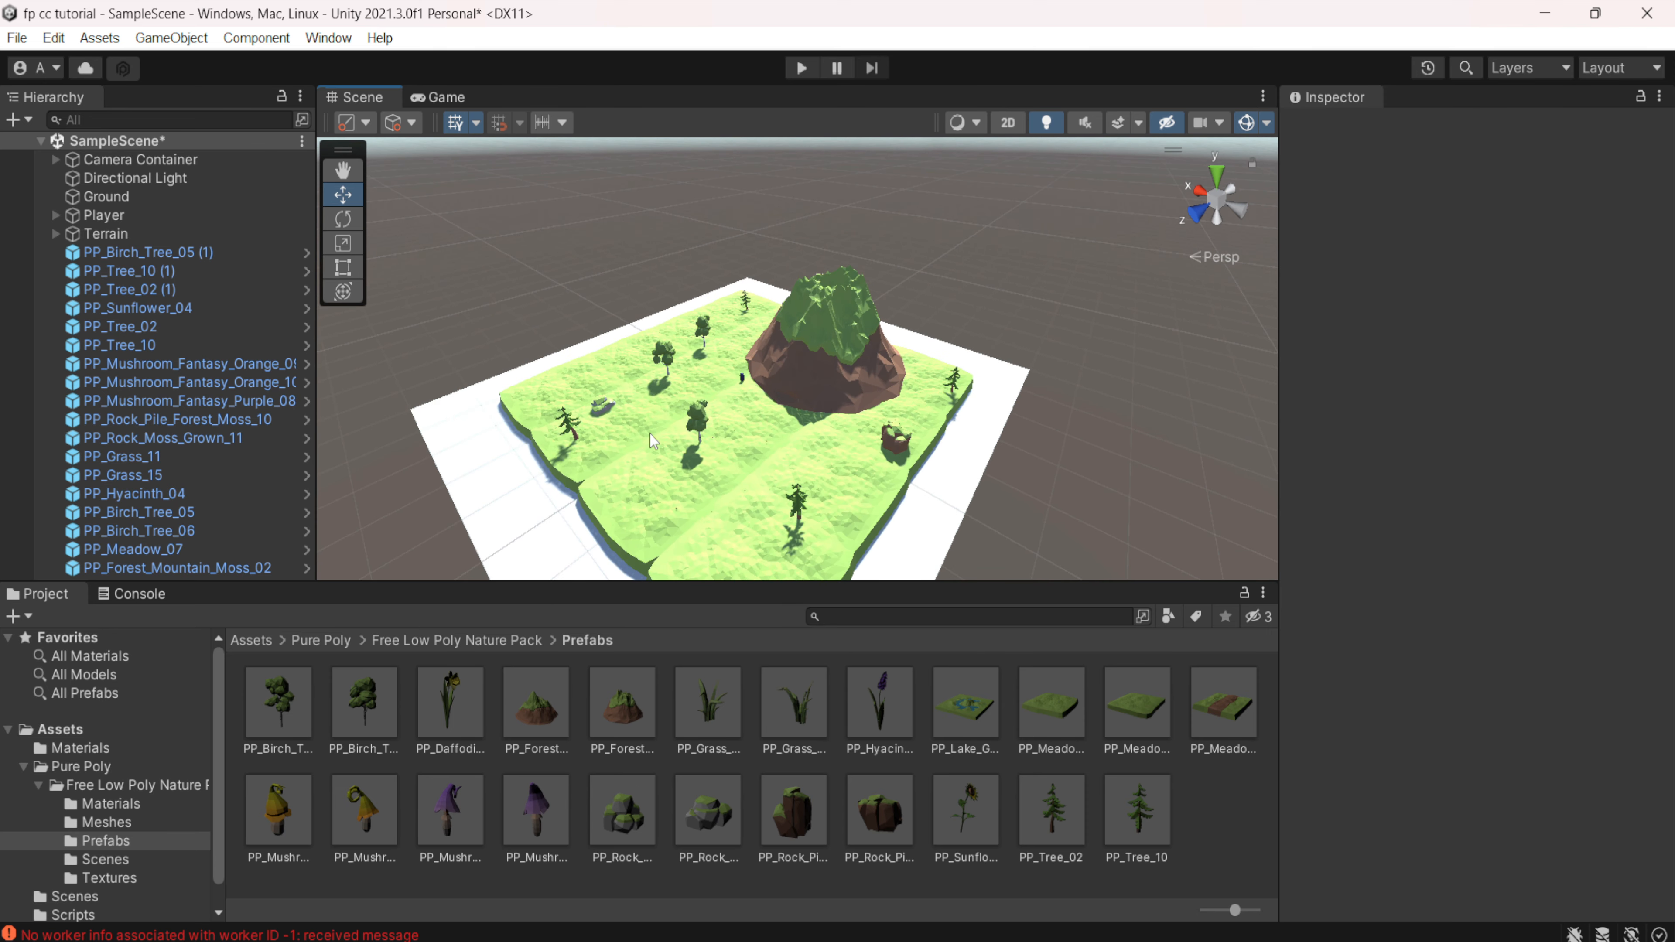
pyautogui.scroll(-2, 651, 434)
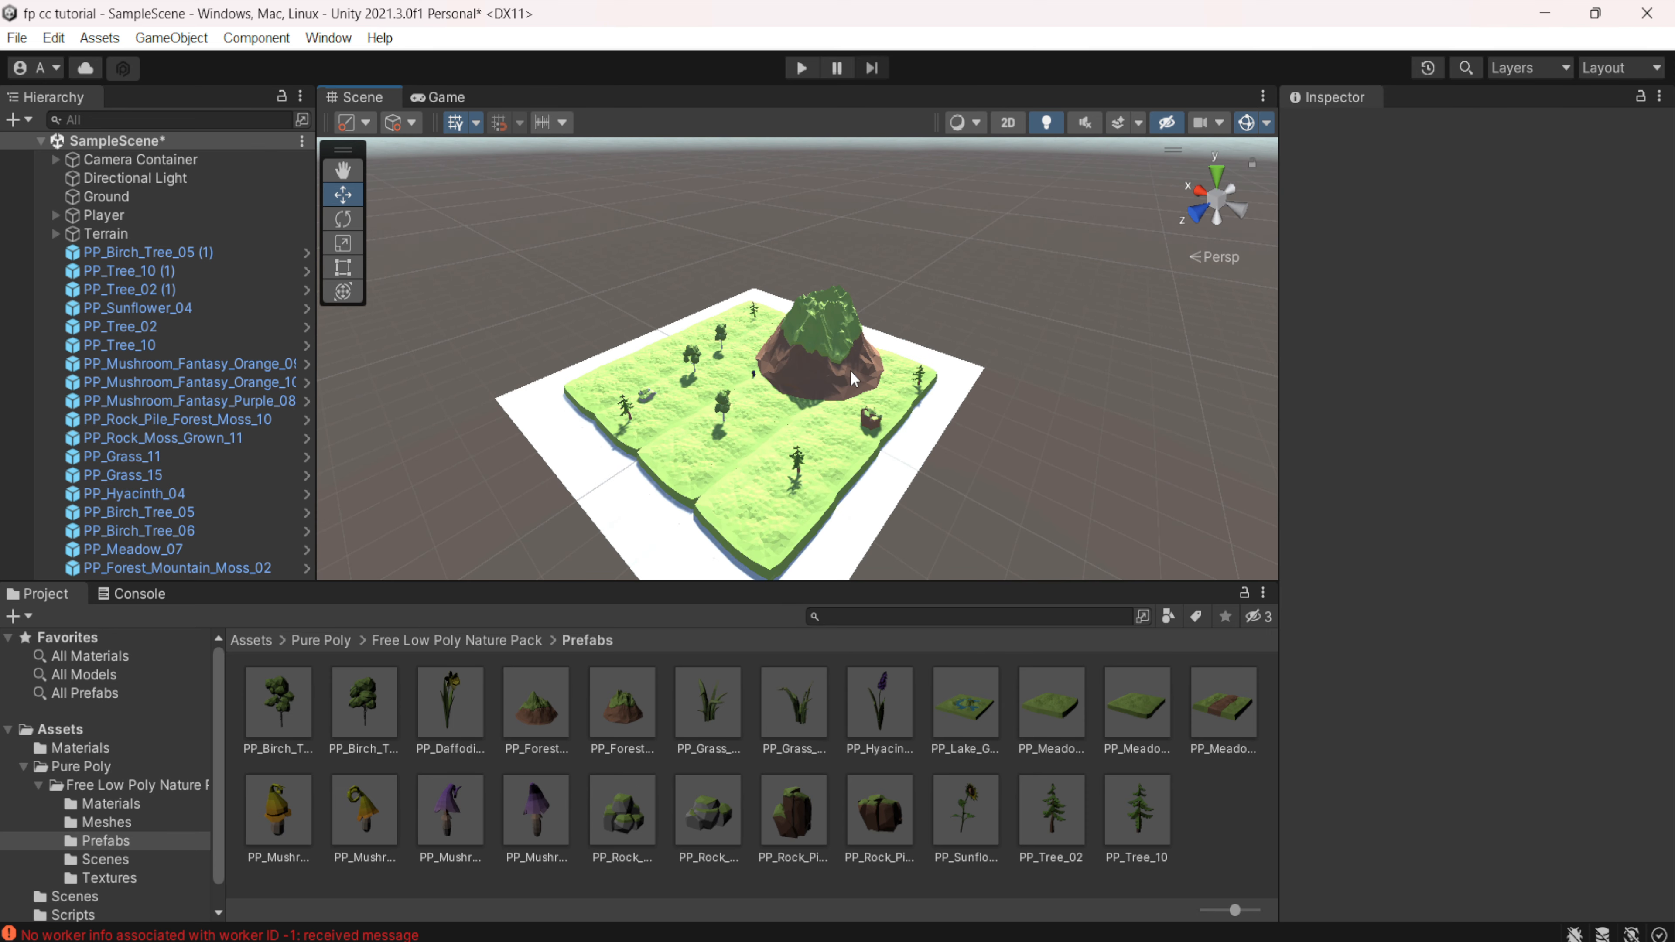
pyautogui.scroll(10, 790, 466)
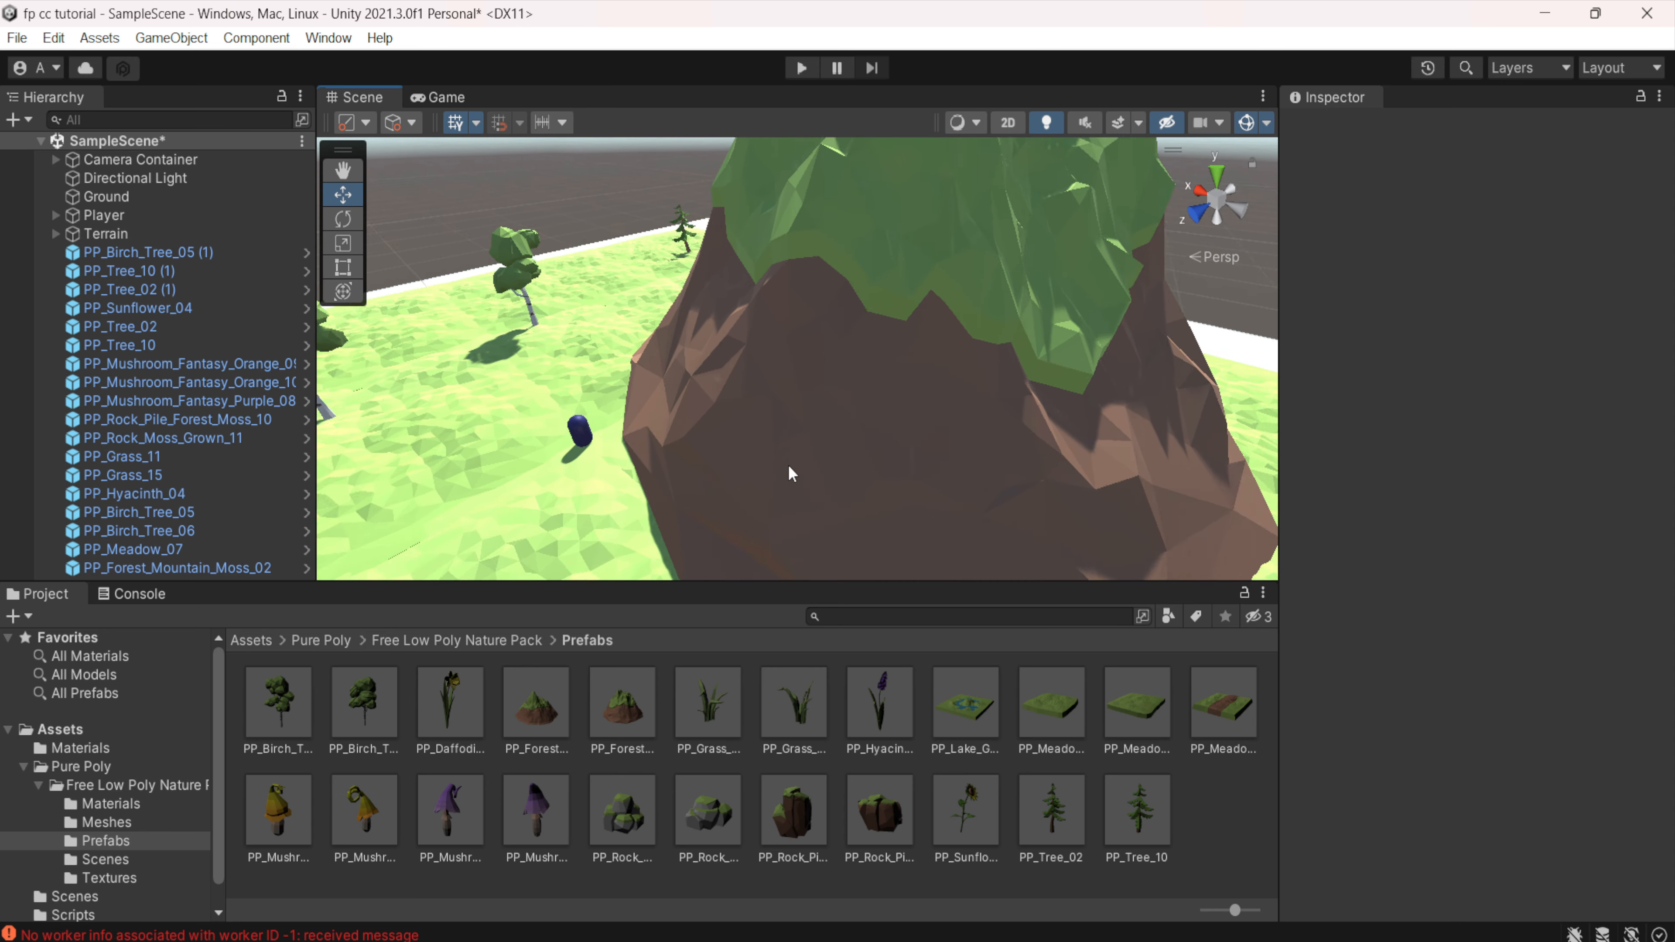
pyautogui.scroll(5, 792, 474)
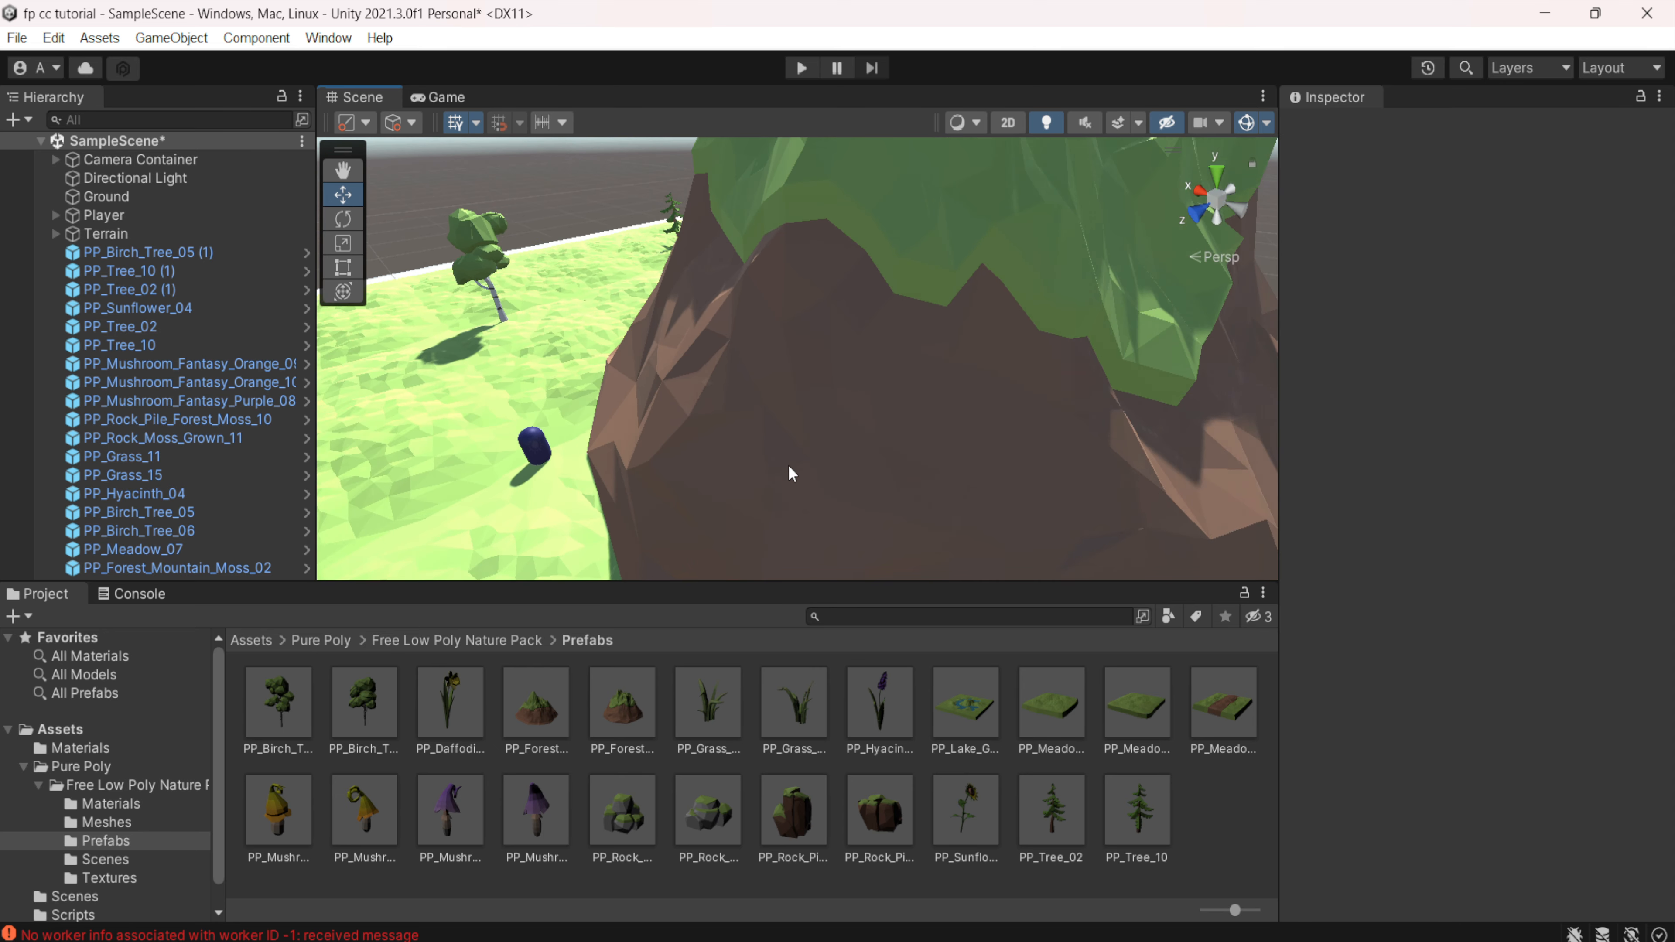
pyautogui.scroll(-3, 791, 473)
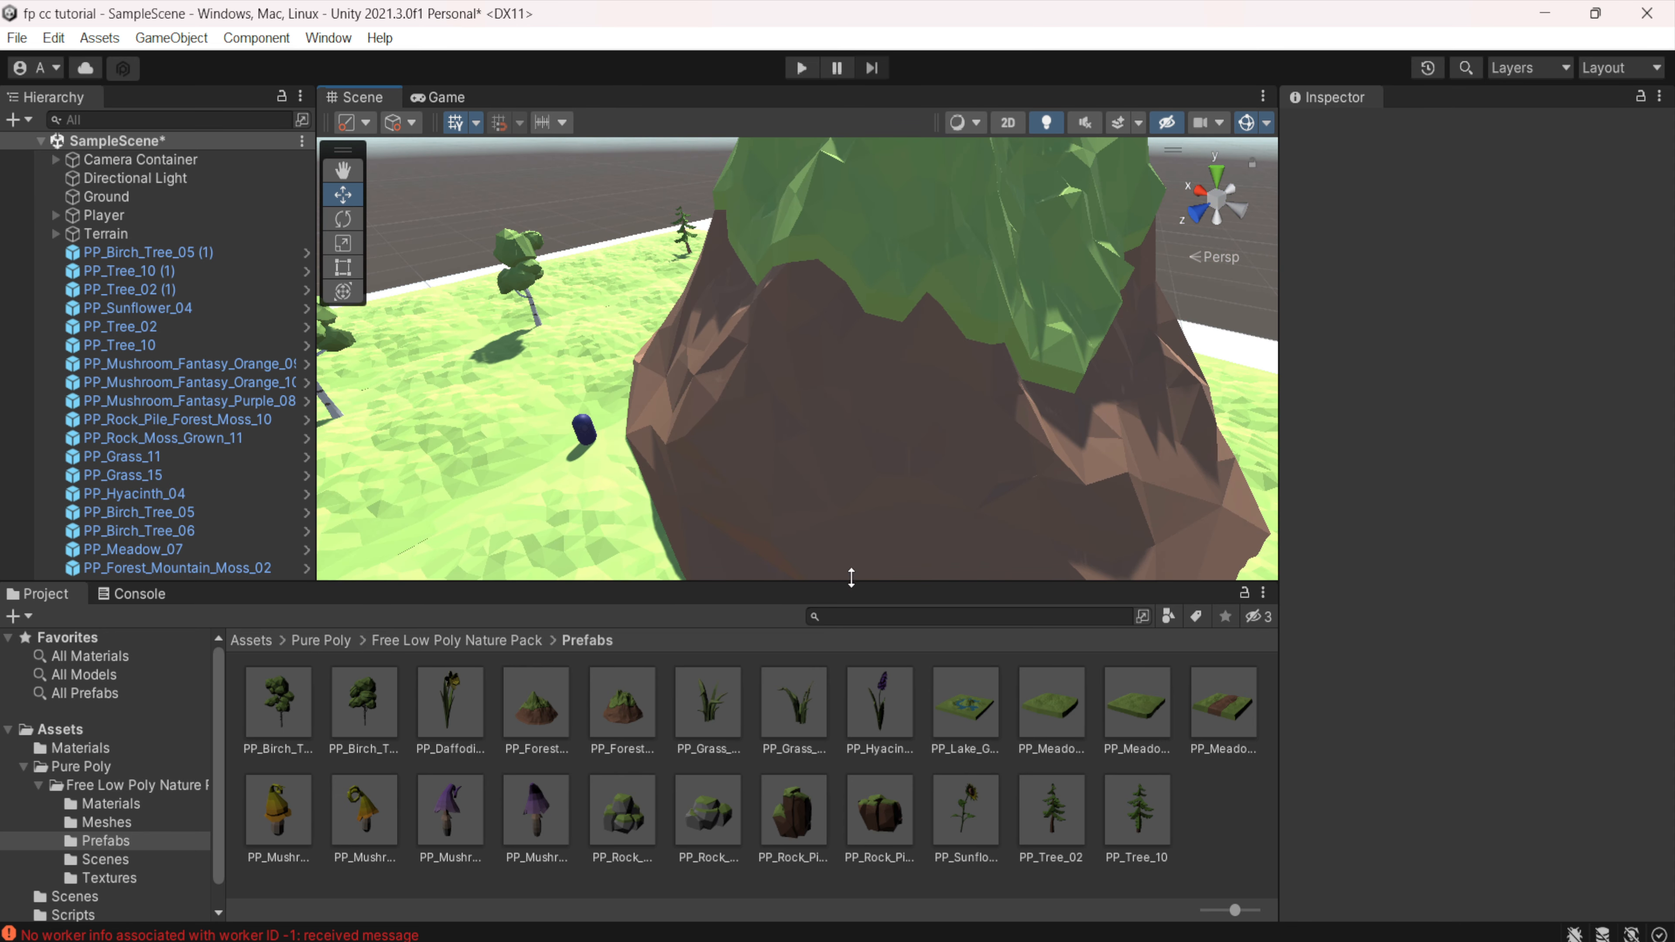
pyautogui.scroll(-6, 935, 482)
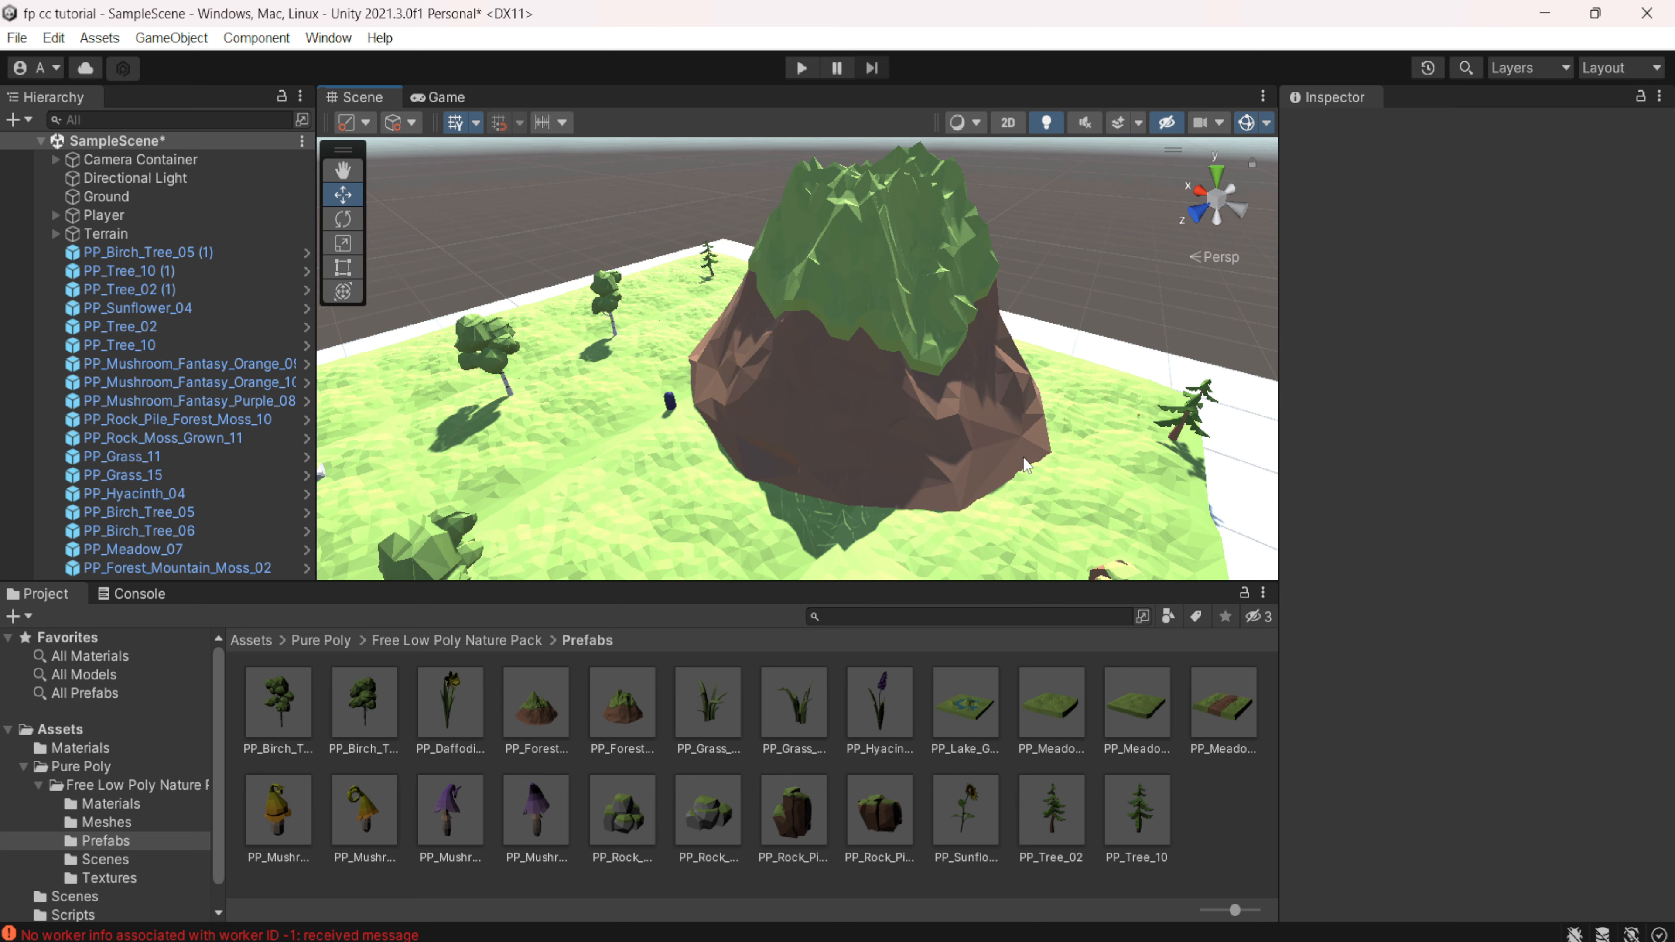
pyautogui.scroll(-10, 1026, 465)
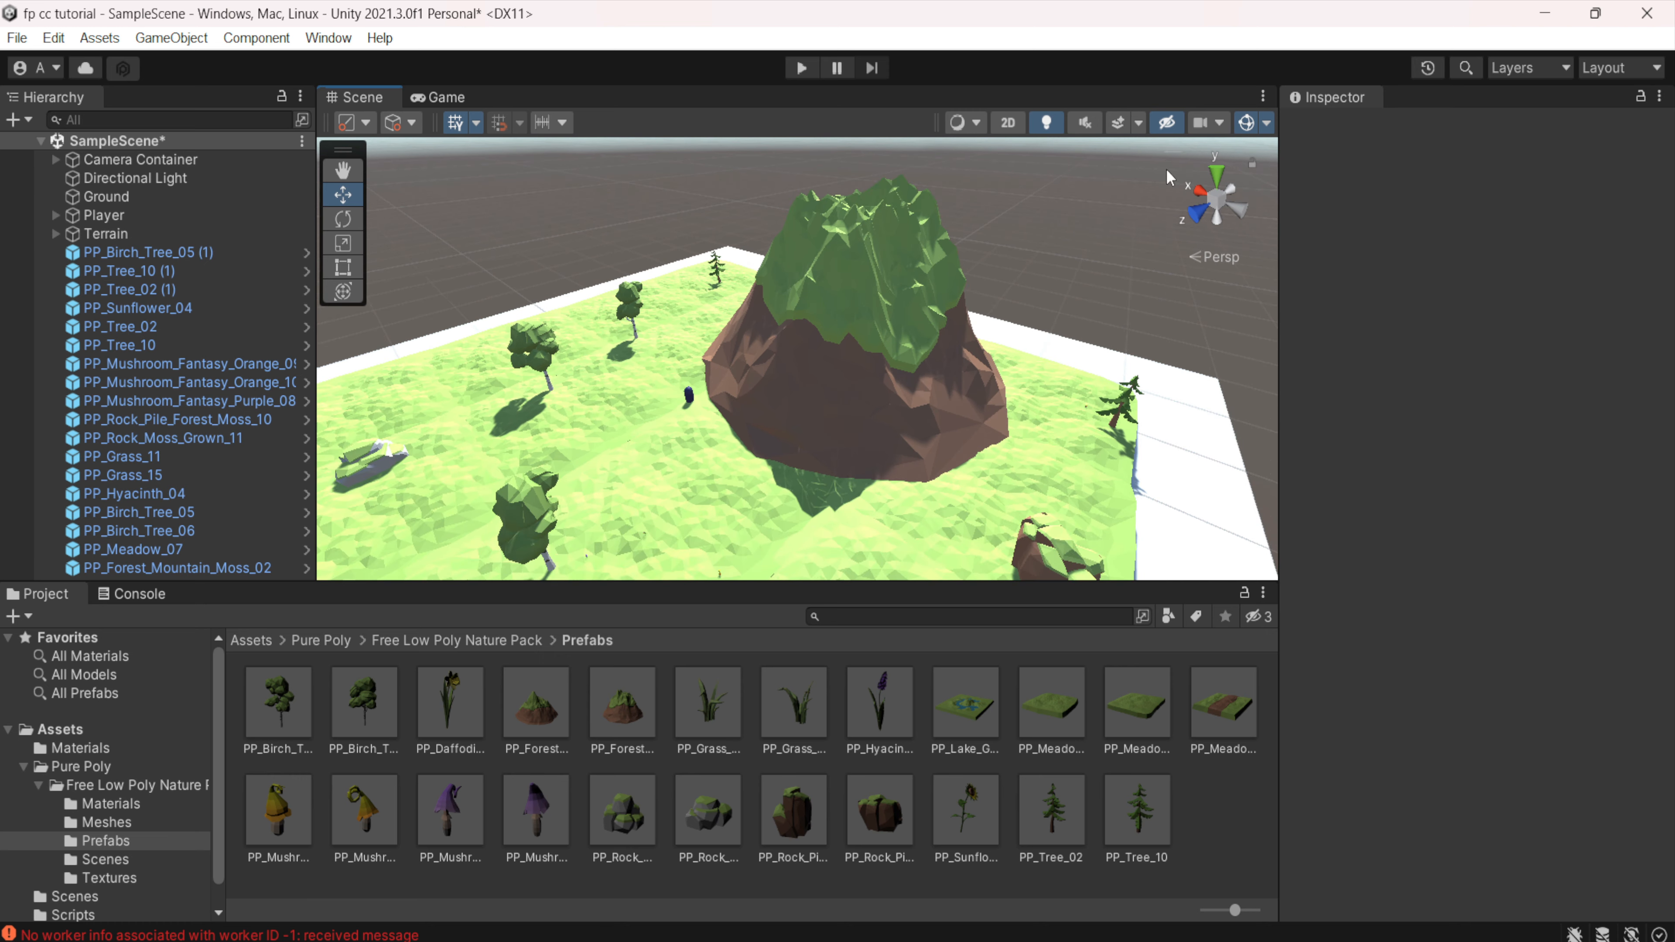
pyautogui.scroll(-2, 945, 335)
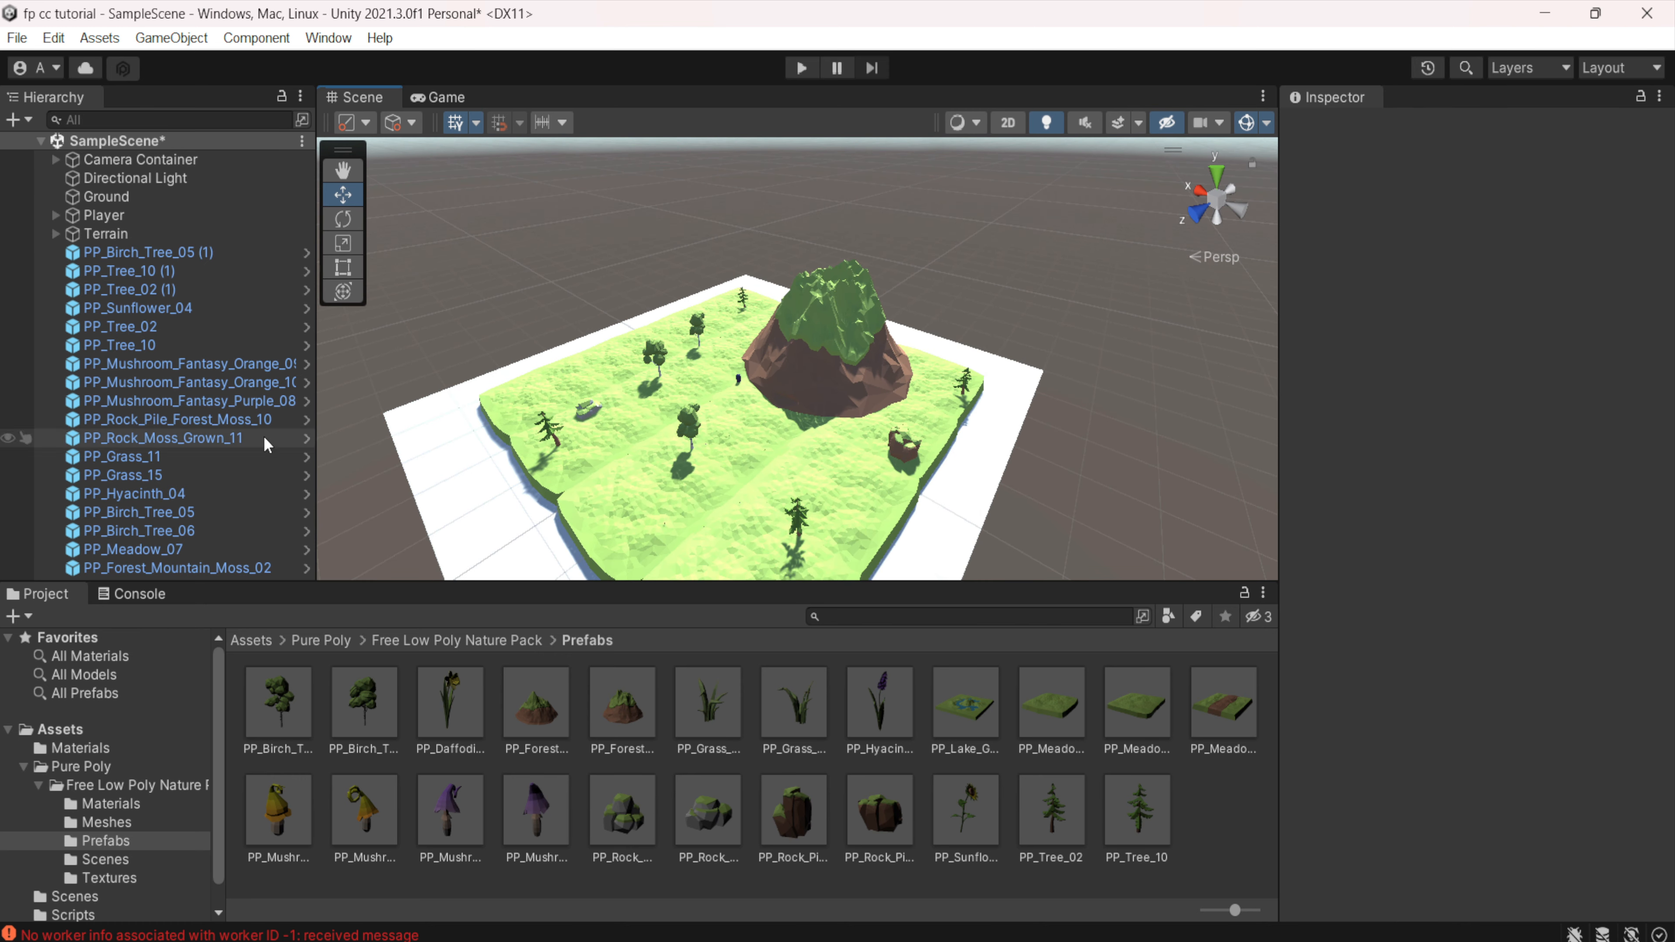
pyautogui.scroll(-5, 1001, 402)
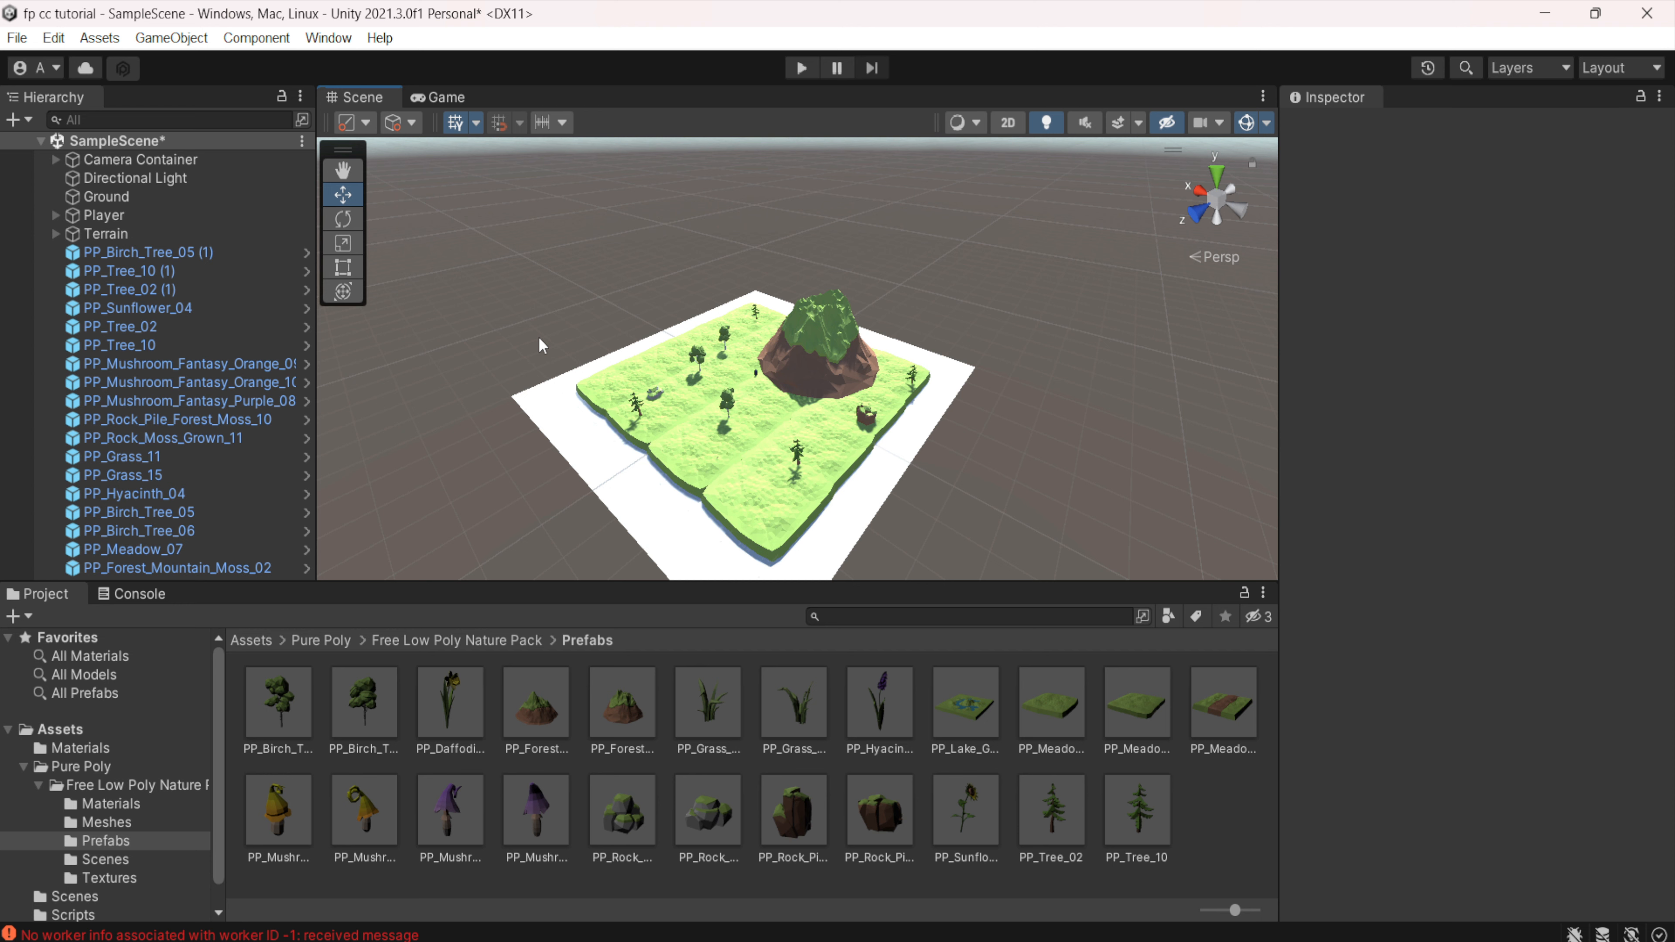
# - Delete the original Ground plane beneath the meadow, keeping the Terrain group
pyautogui.click(59, 236)
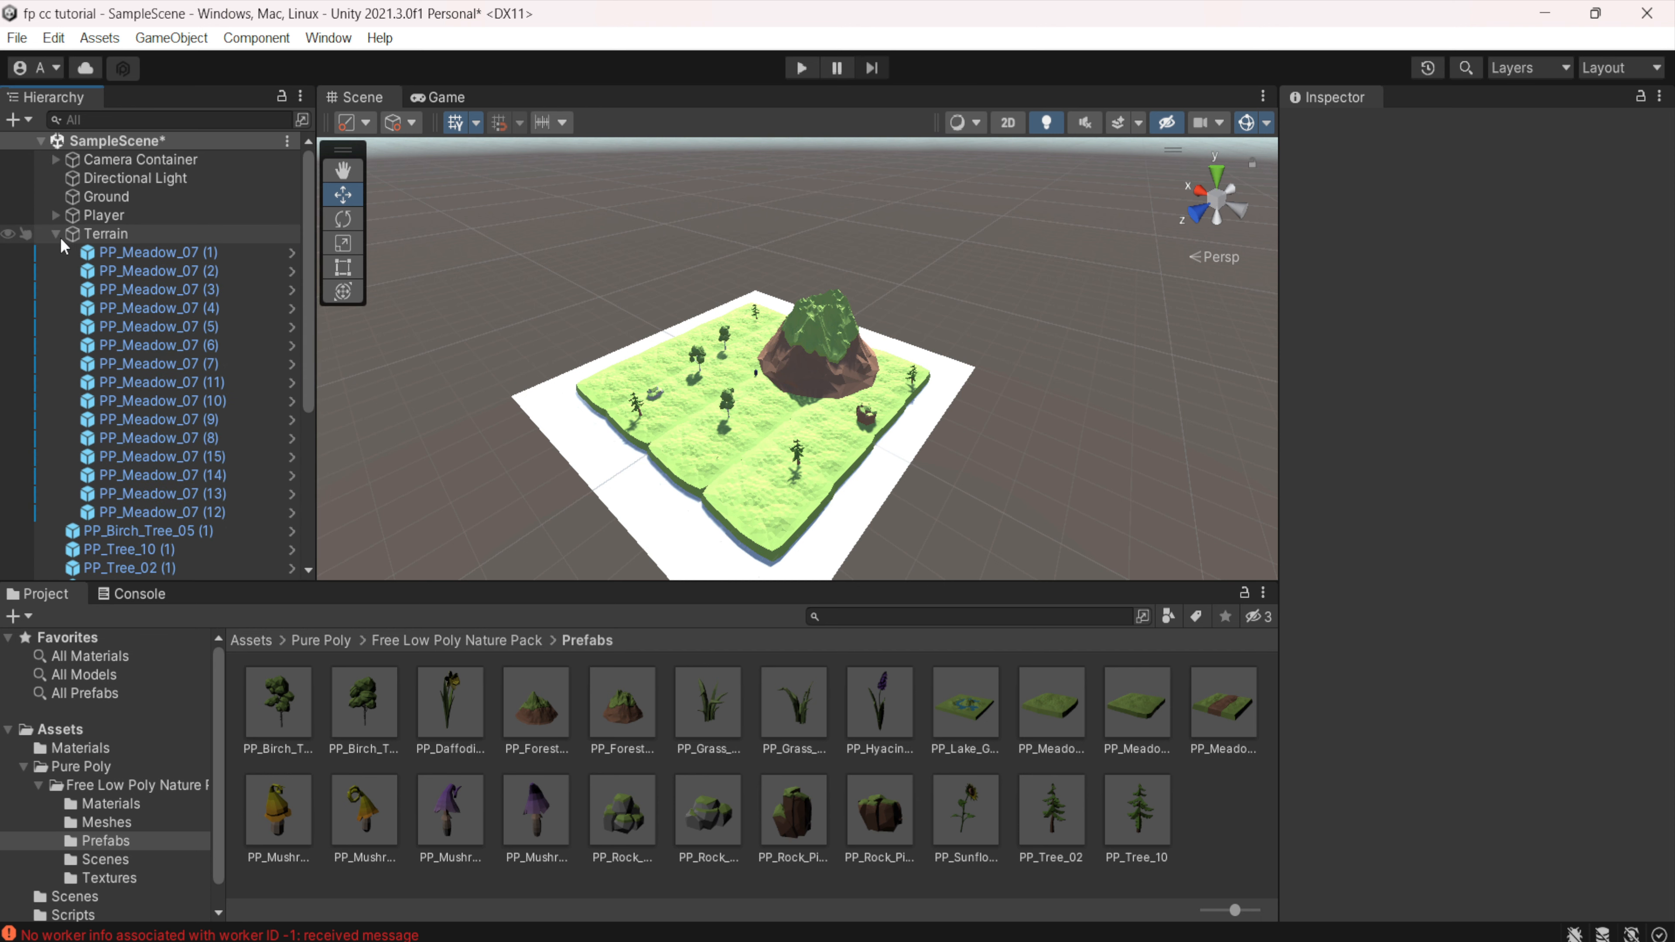
pyautogui.click(61, 231)
pyautogui.click(56, 235)
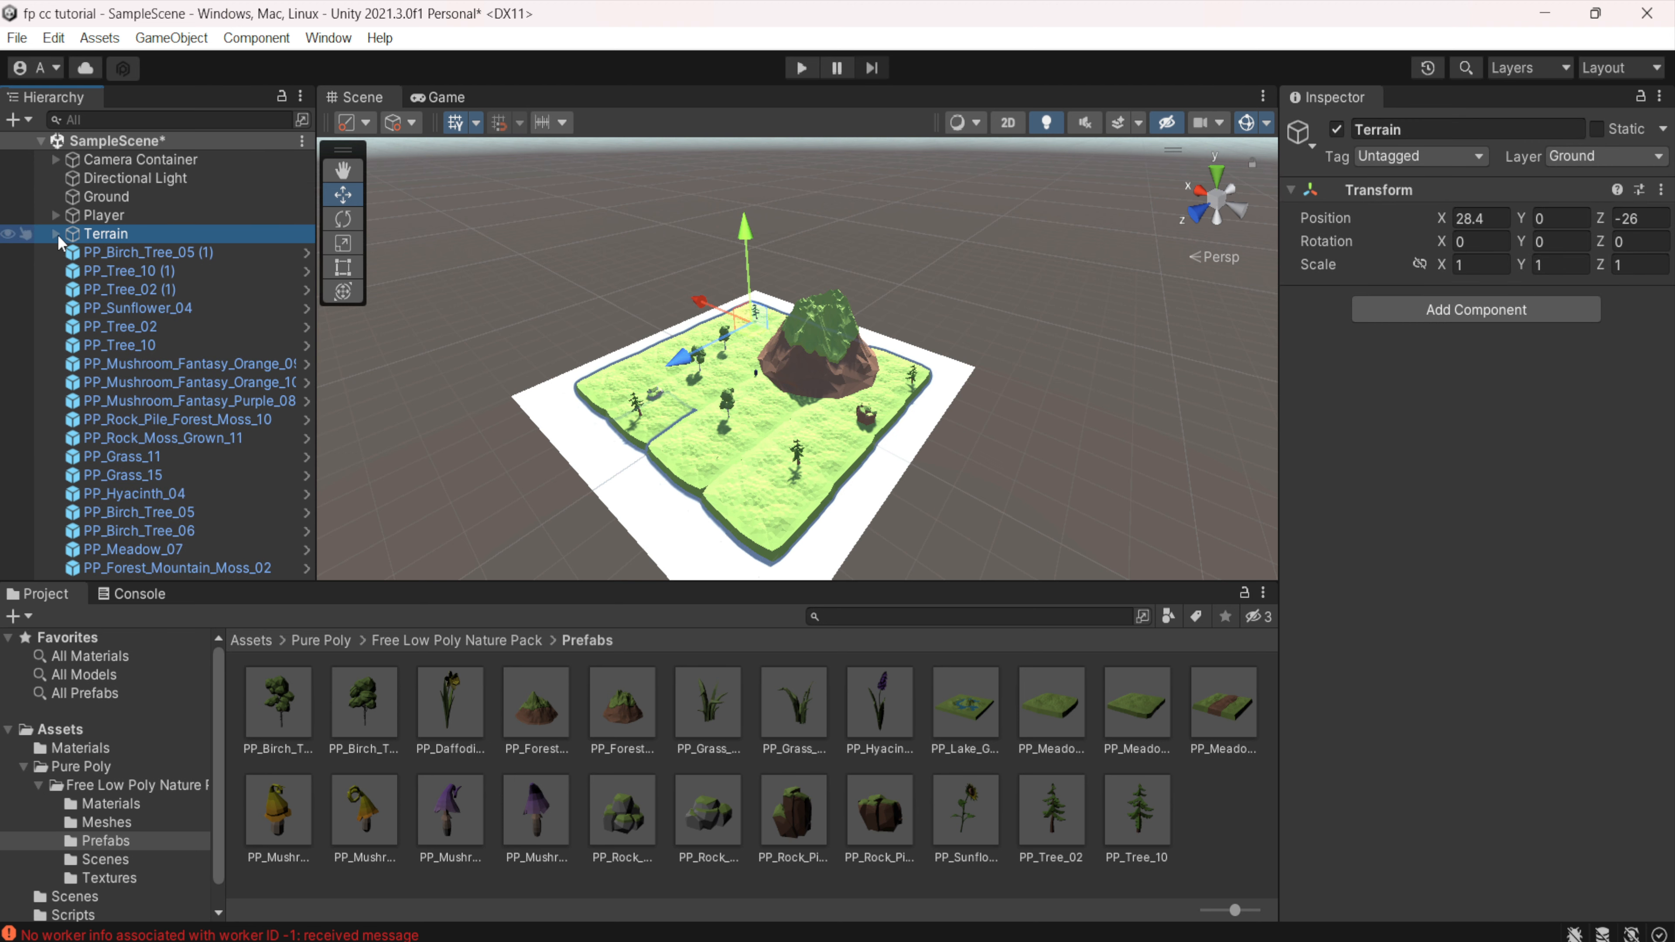
pyautogui.click(93, 196)
pyautogui.press('Delete')
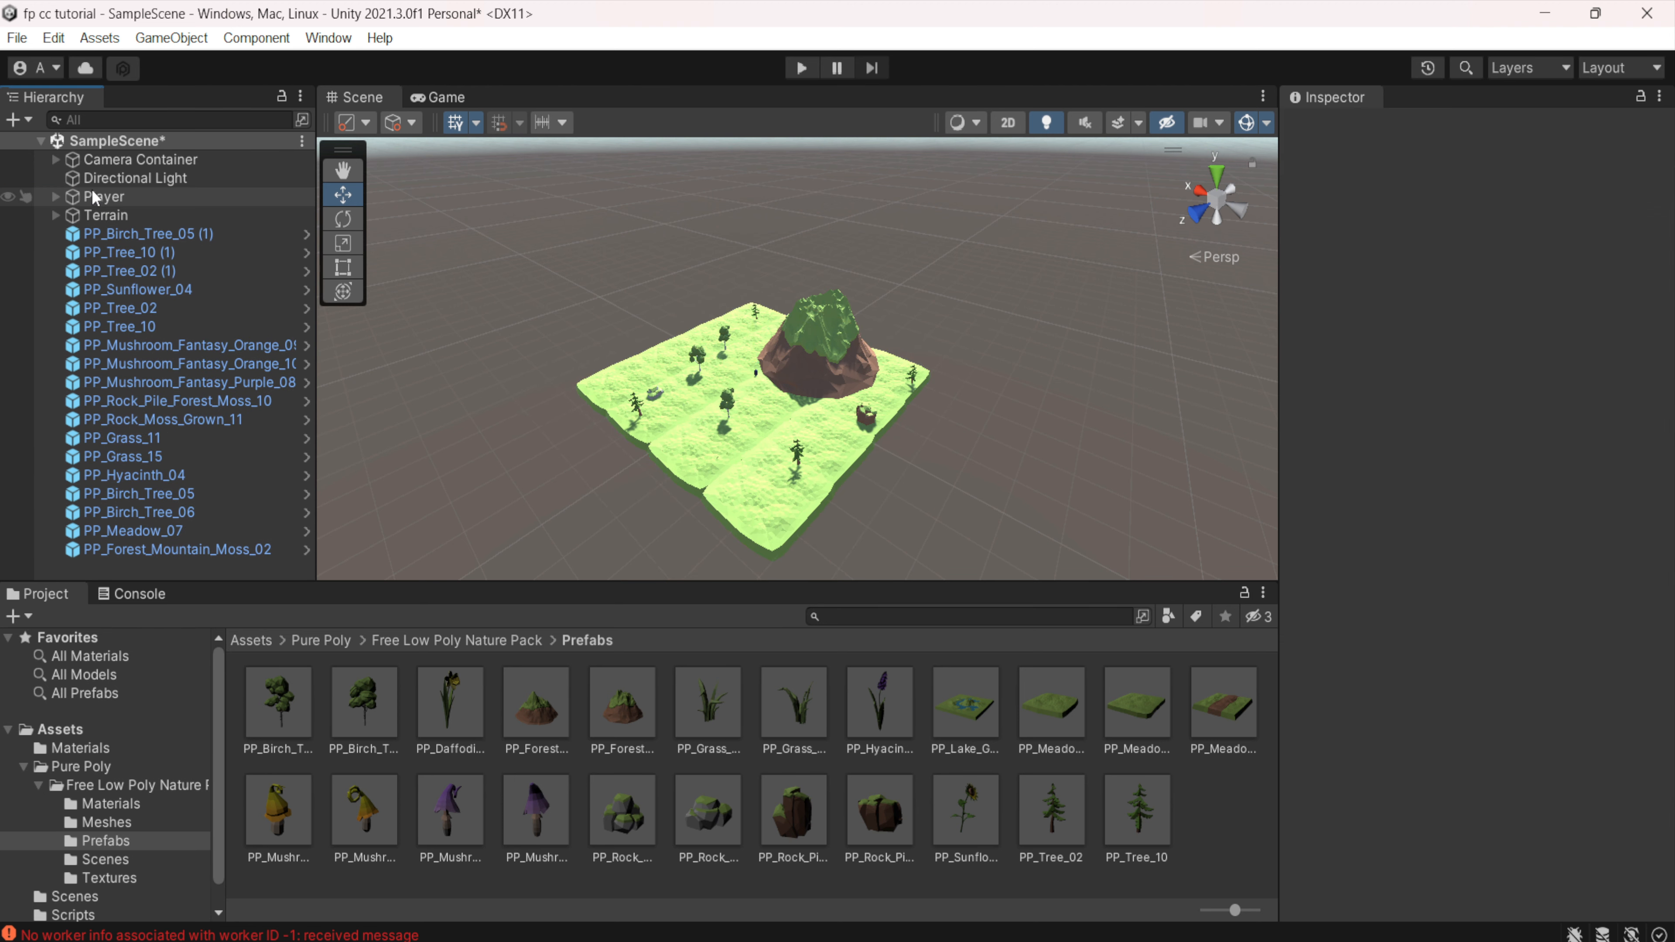
# - Playtest the scene by jumping and walking forward across the meadow toward the birch tree and mossy rock
pyautogui.click(801, 69)
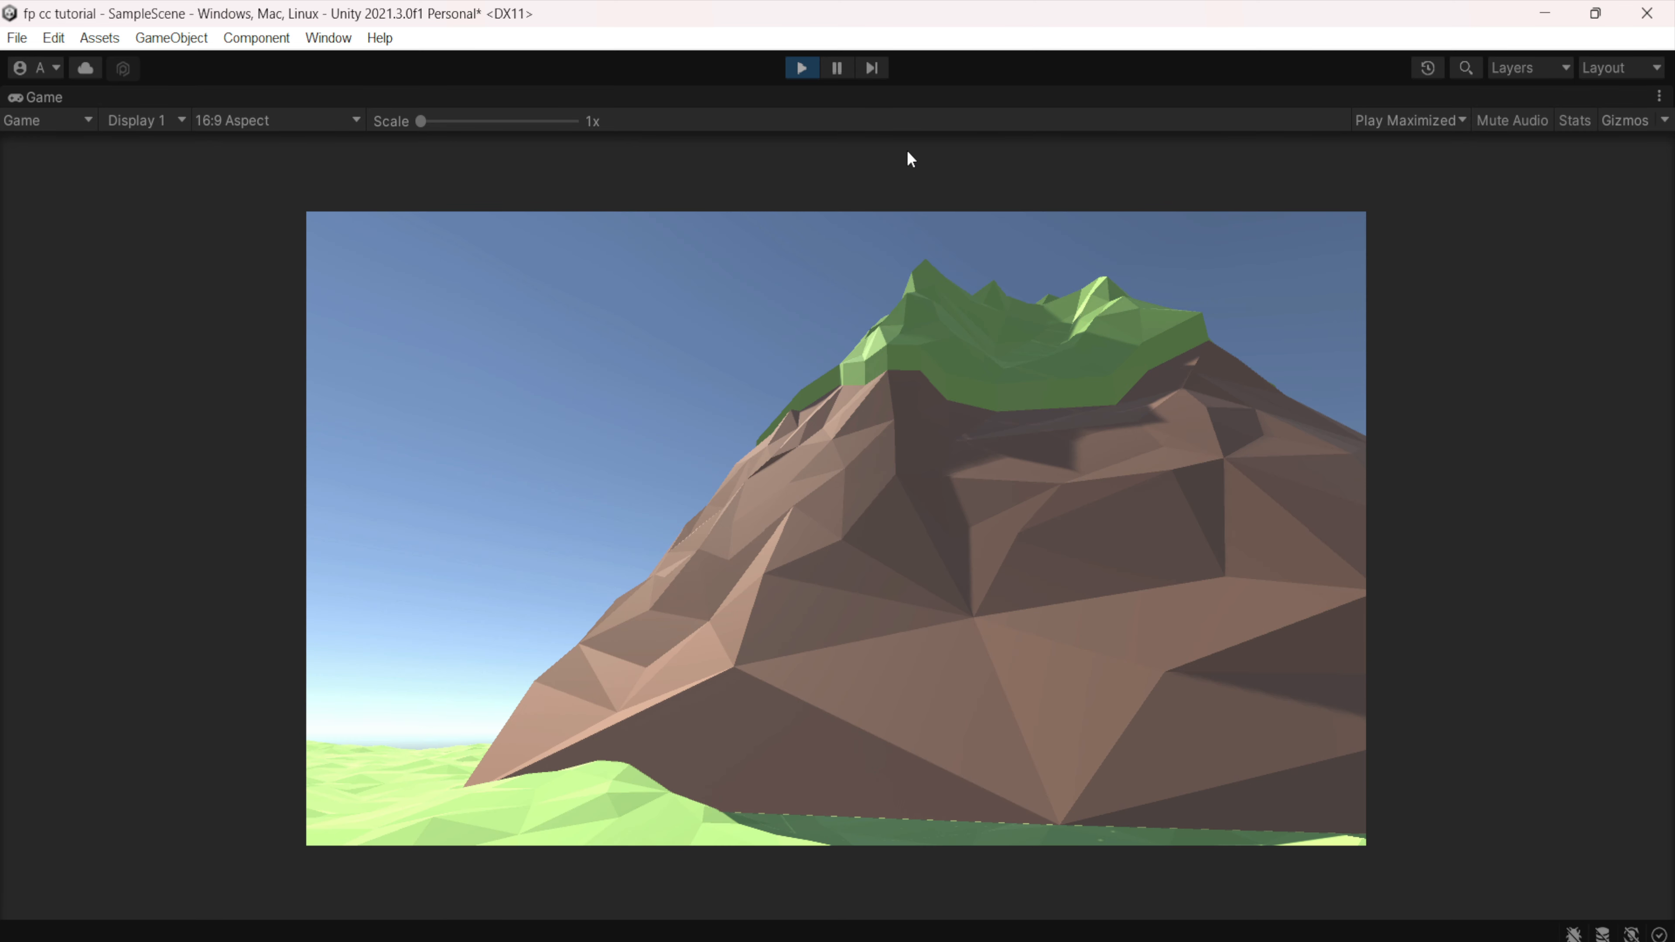
pyautogui.press('space')
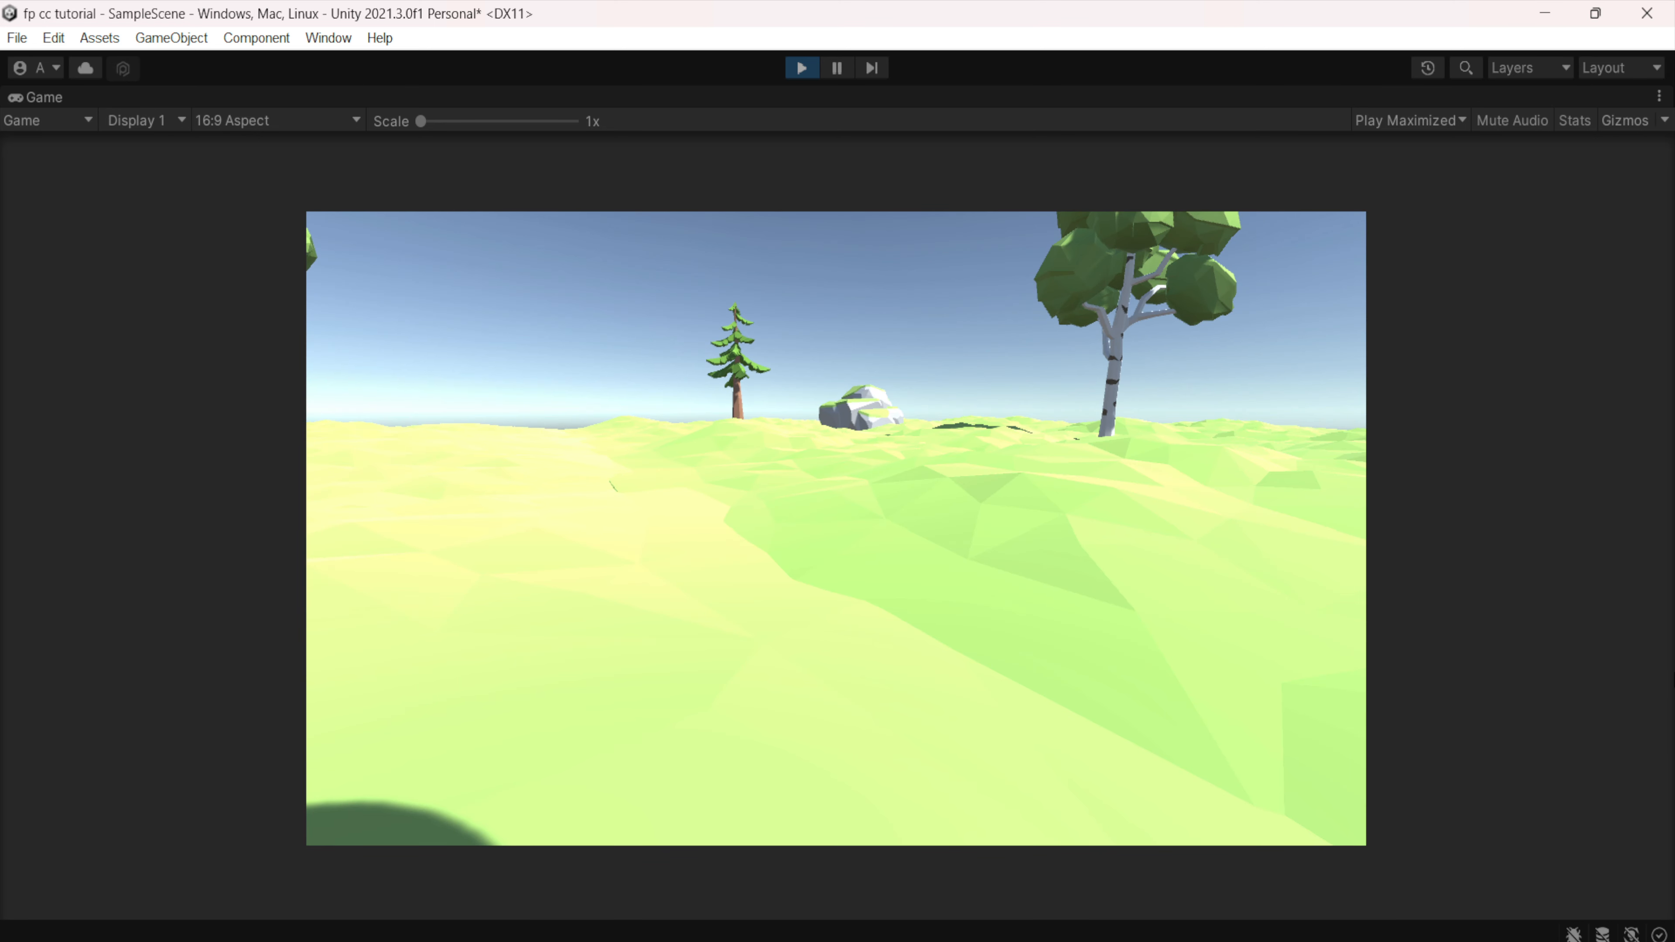
pyautogui.press('w')
pyautogui.press('w')
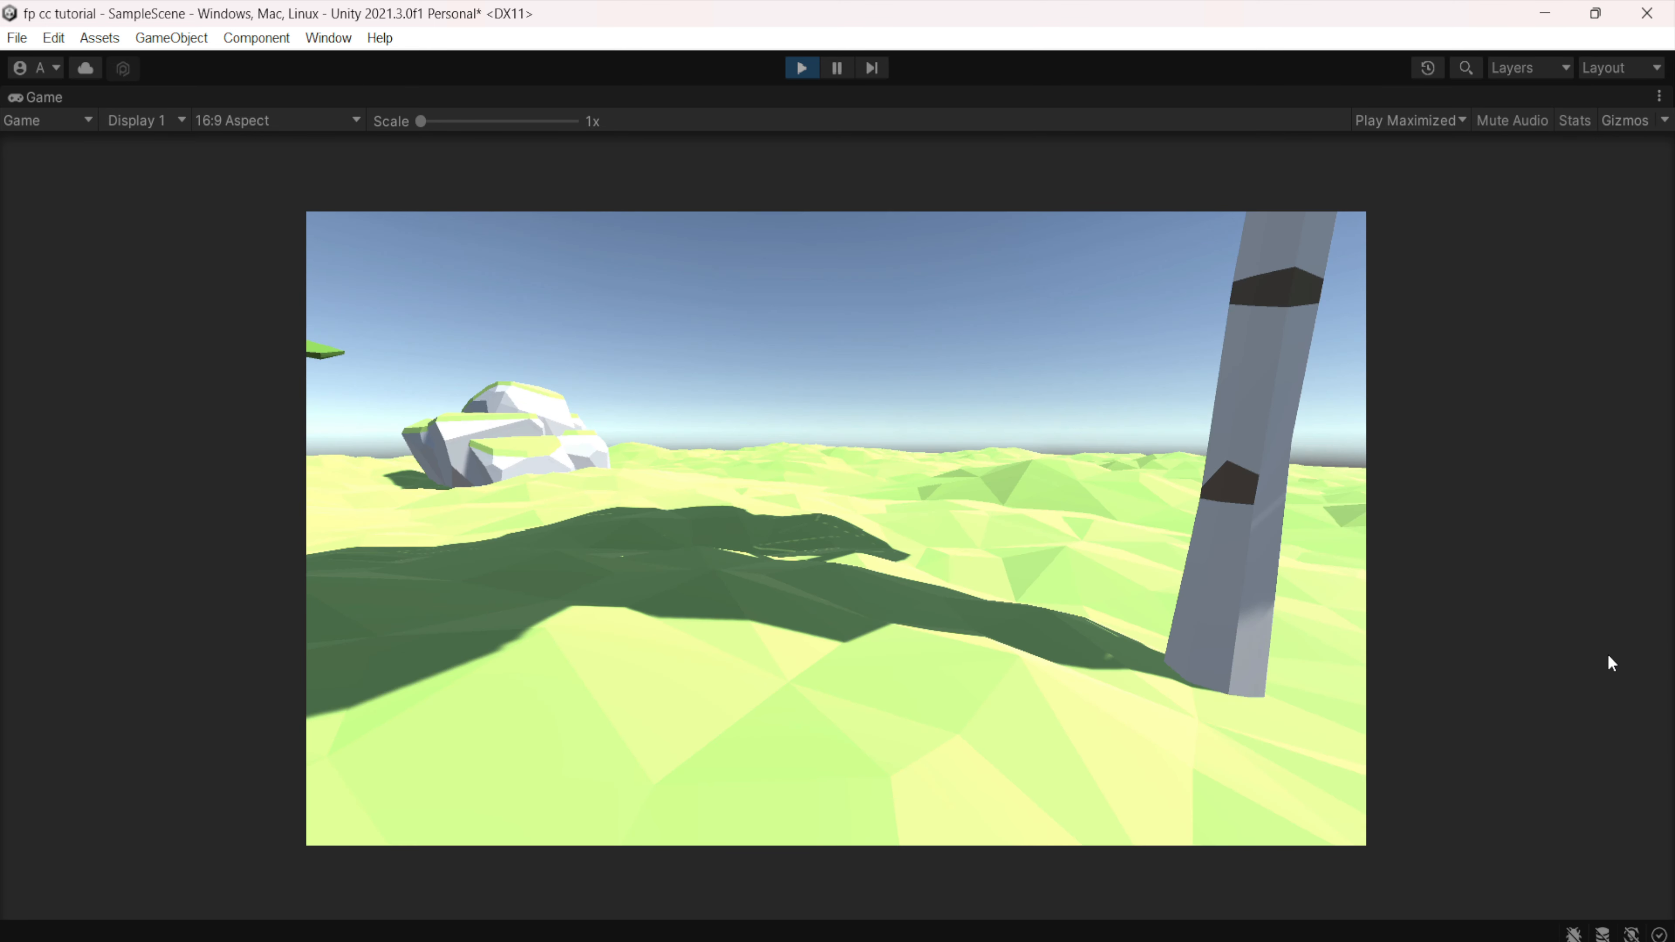
pyautogui.press('w')
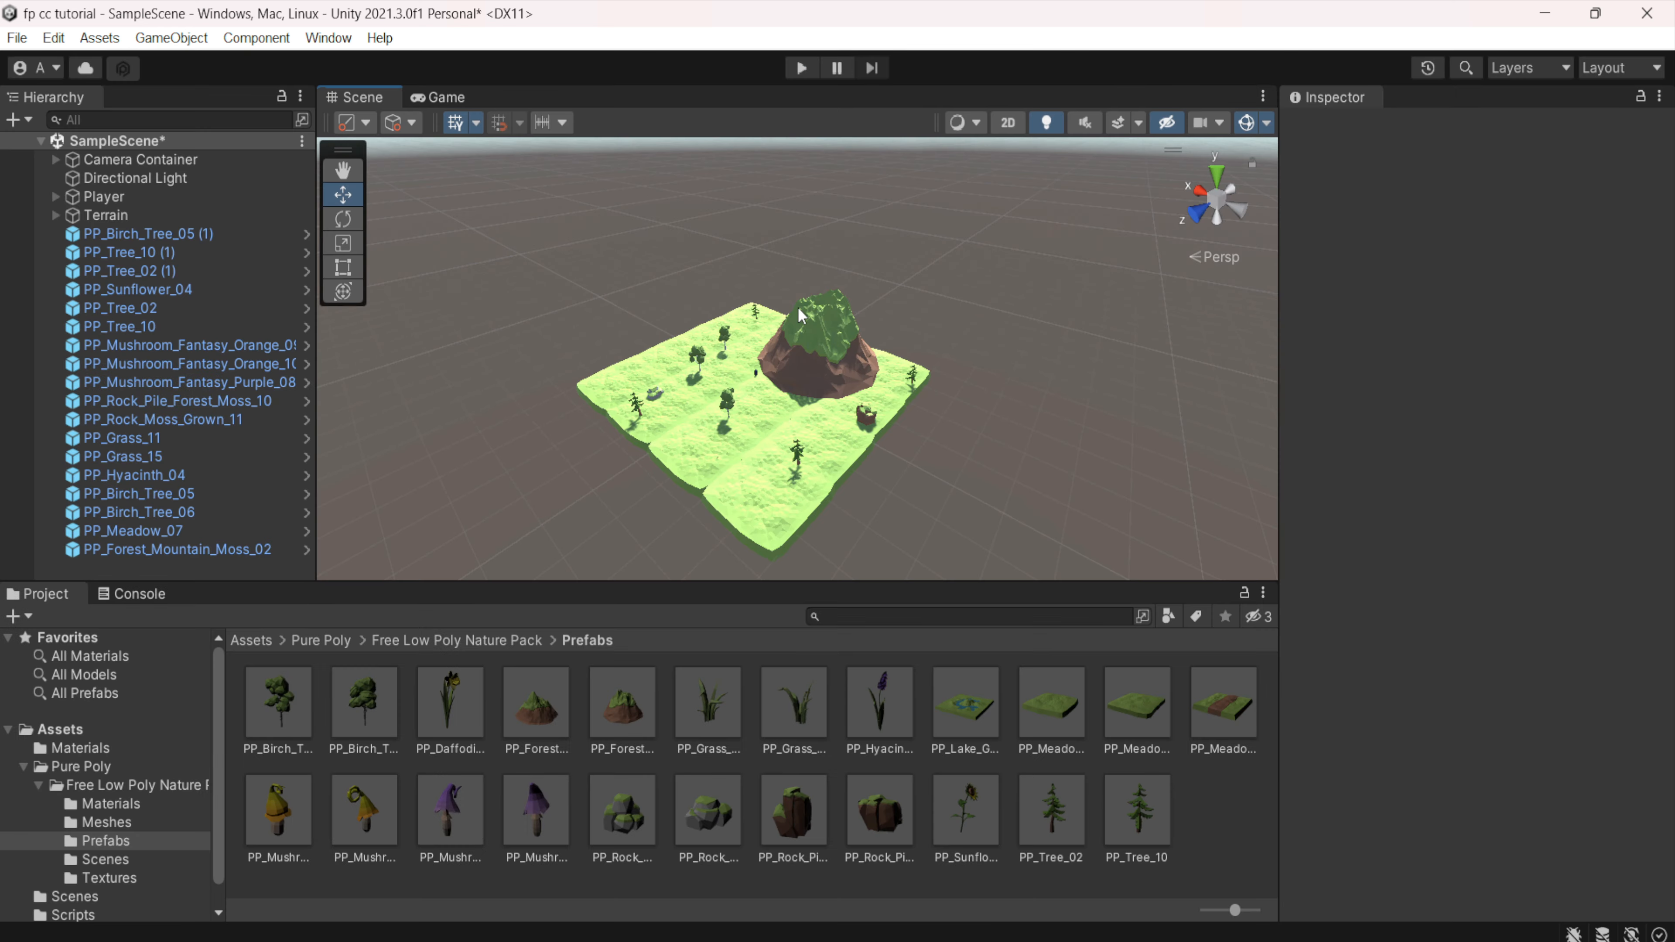
pyautogui.click(56, 215)
pyautogui.click(57, 217)
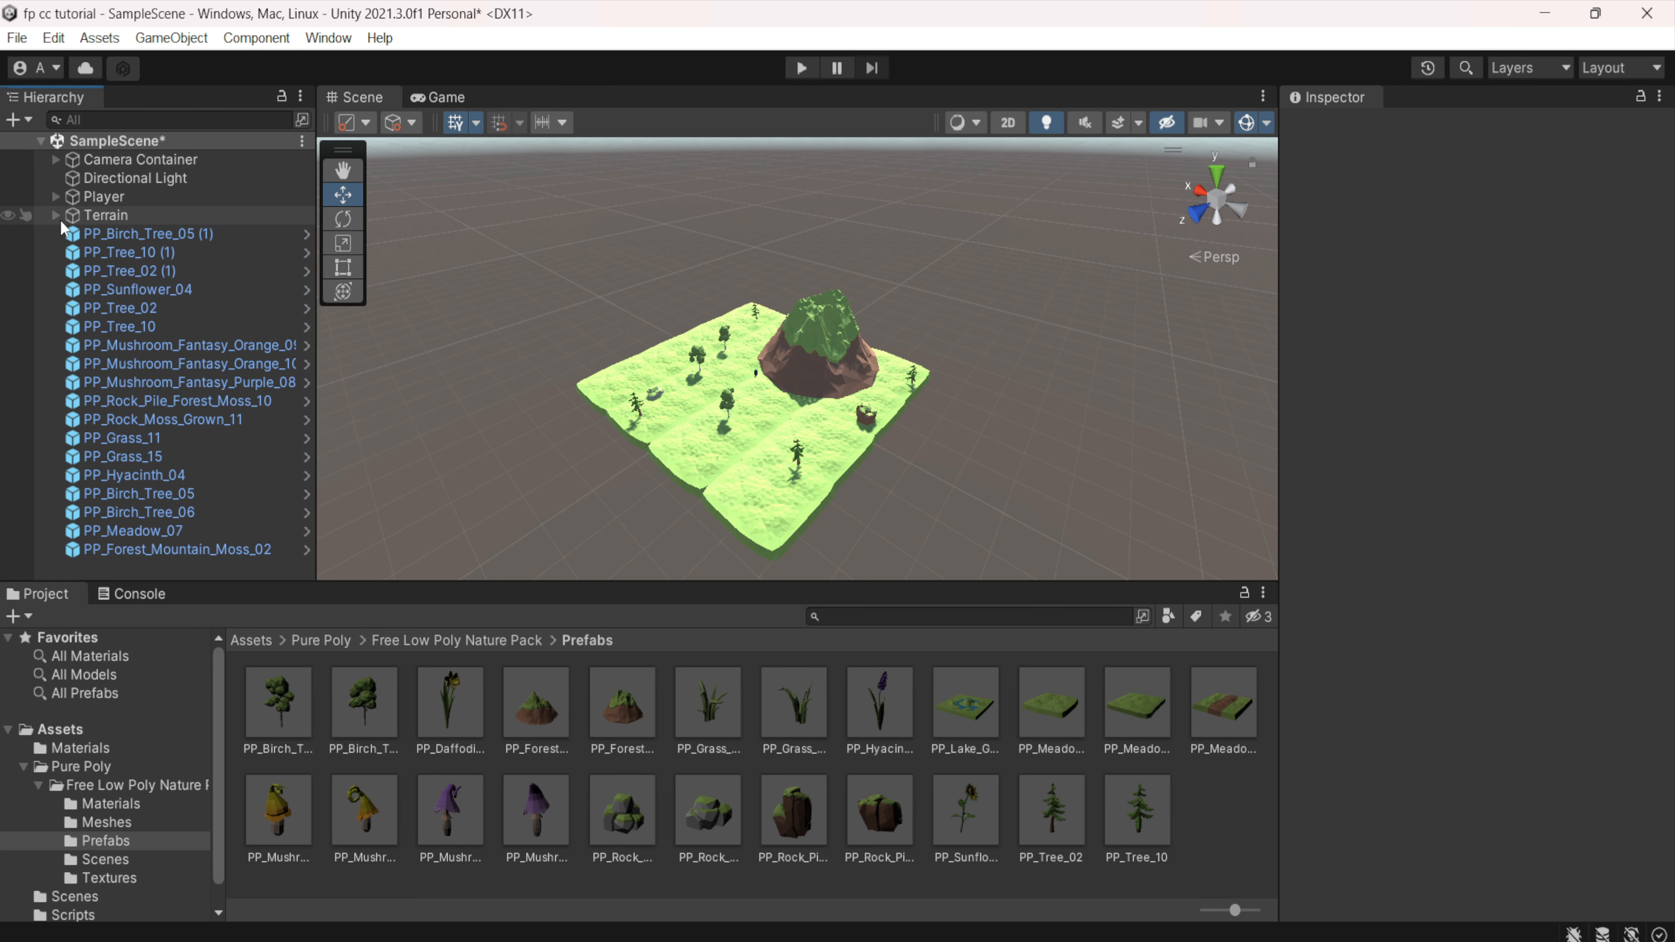